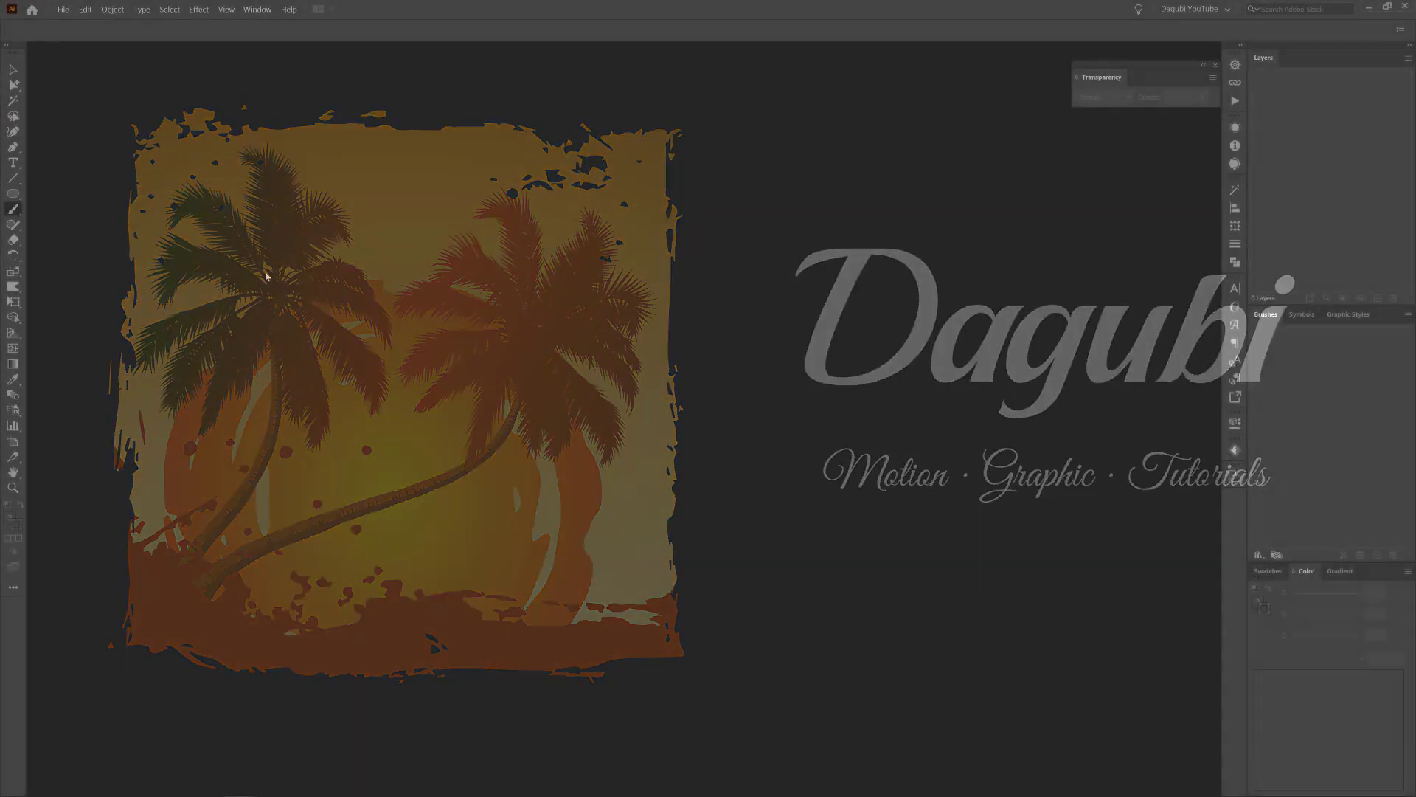
Open the New Document settings for a 340 × 210 mm landscape RGB document named Olive.
click(63, 9)
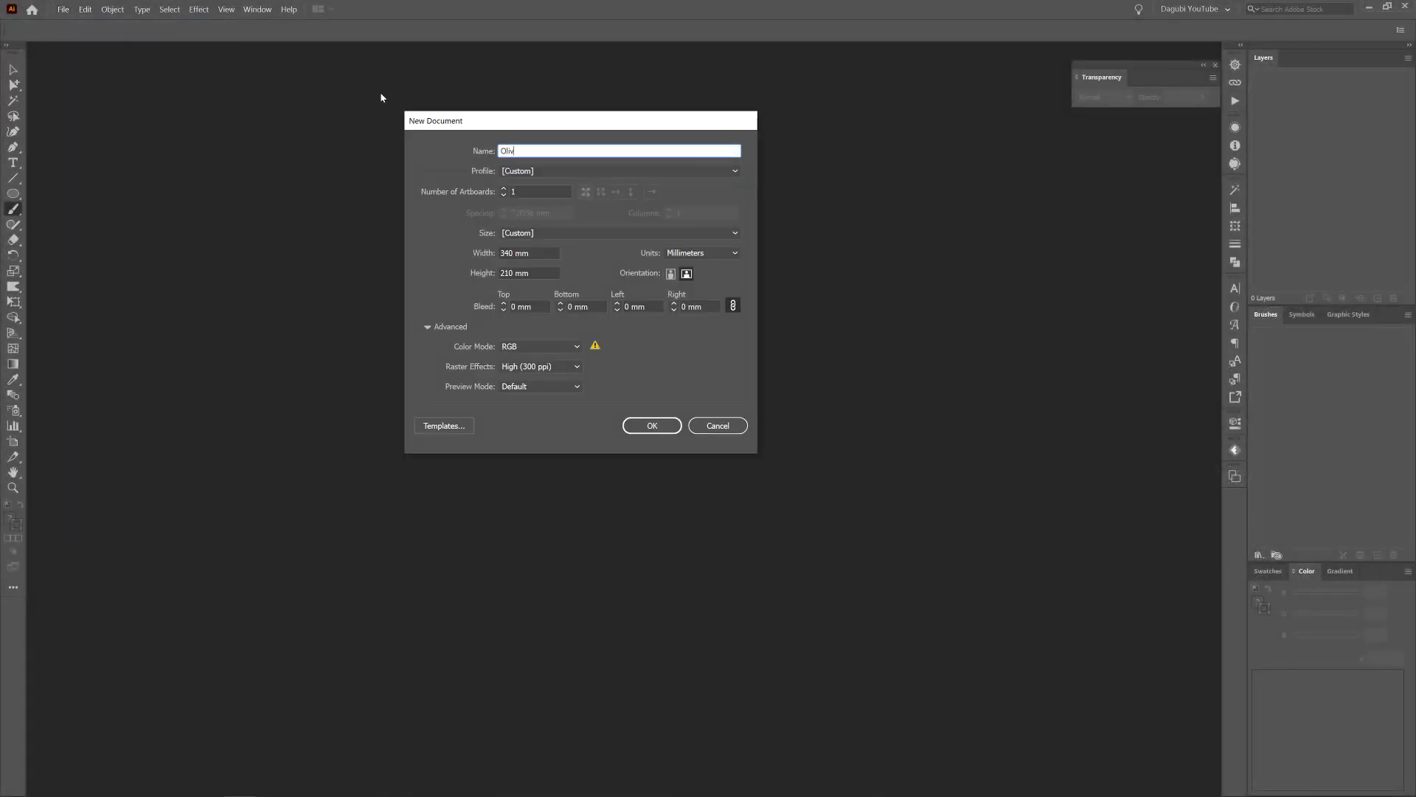
Create the blank document and load the Dagubi green walnut leaf and Stamps_Washes brush libraries.
click(652, 425)
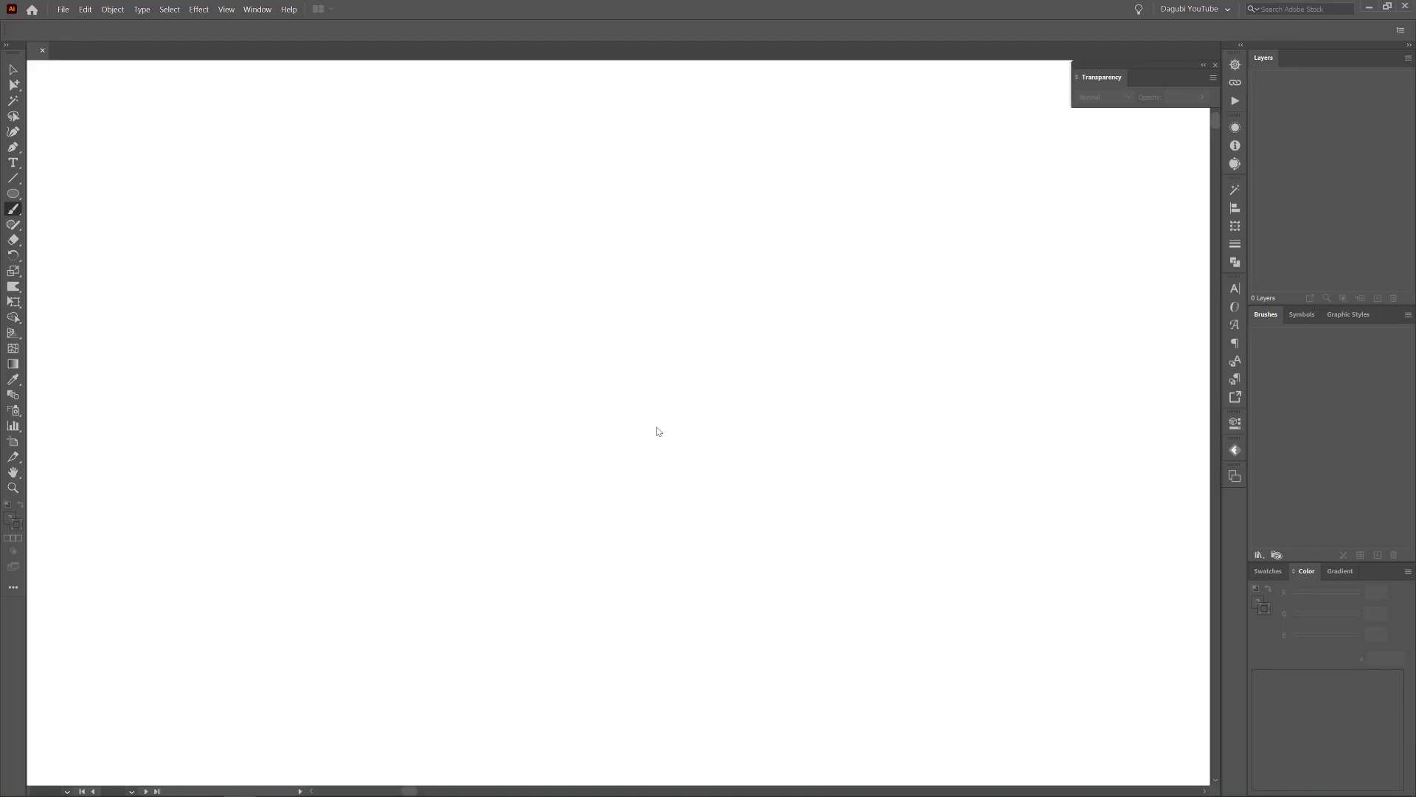
click(337, 30)
click(219, 132)
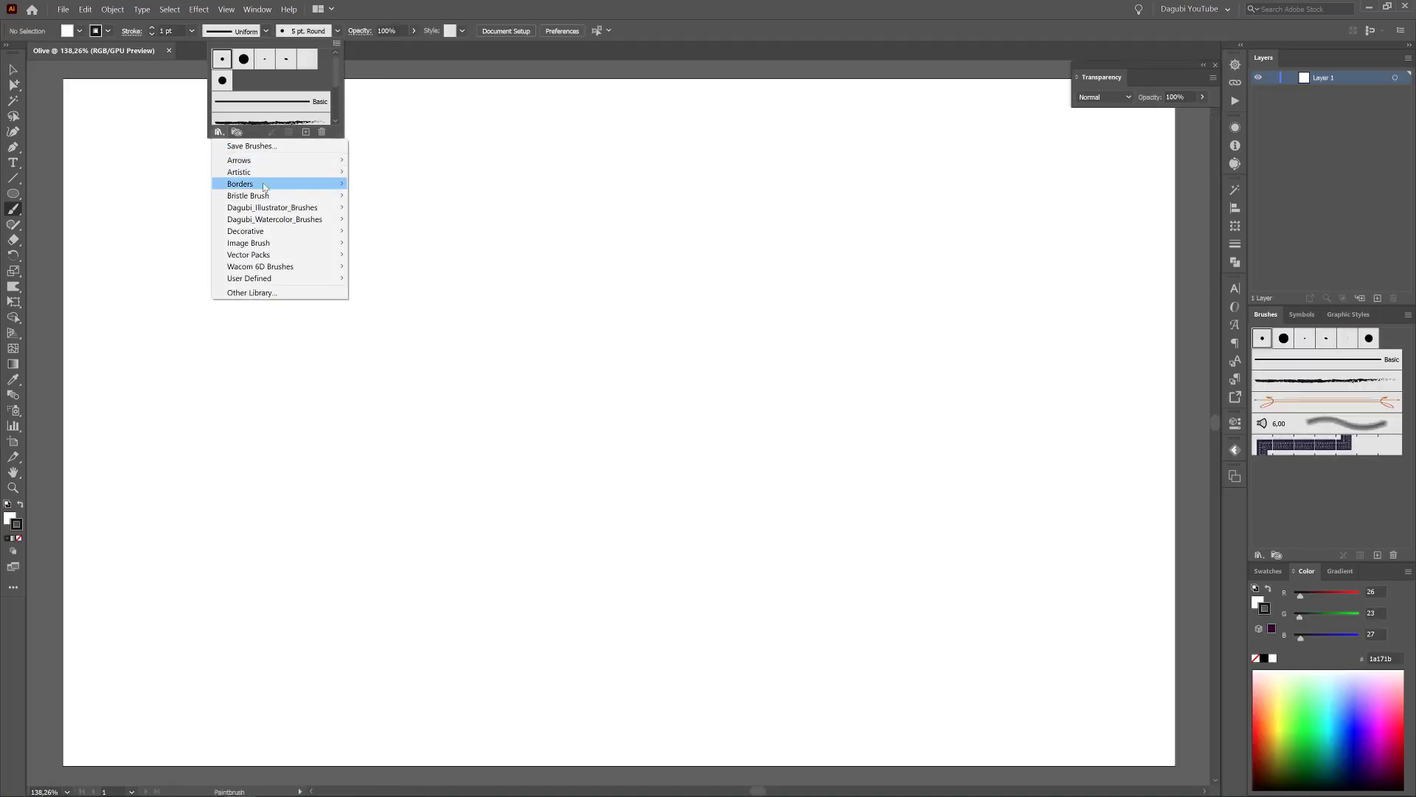
click(741, 538)
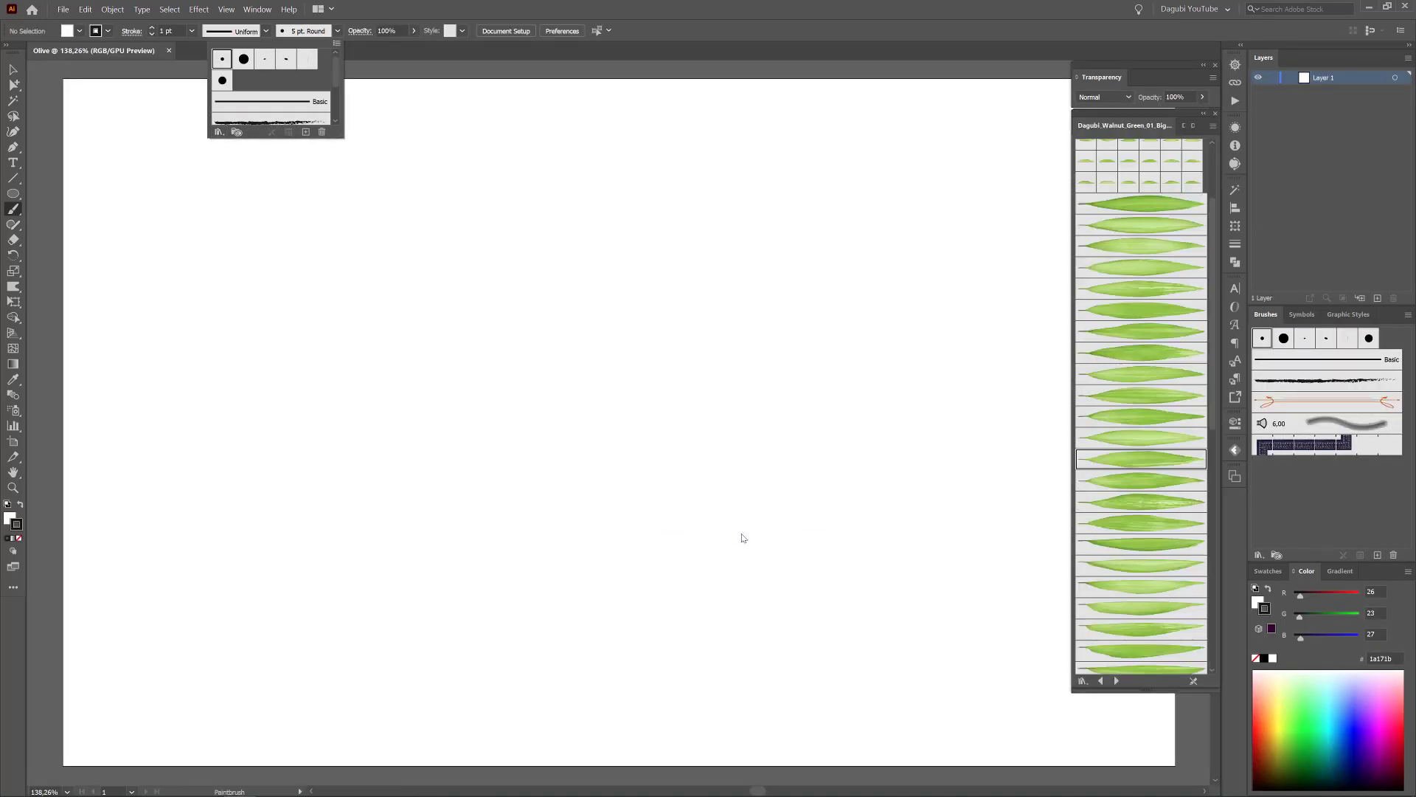
click(219, 132)
click(632, 347)
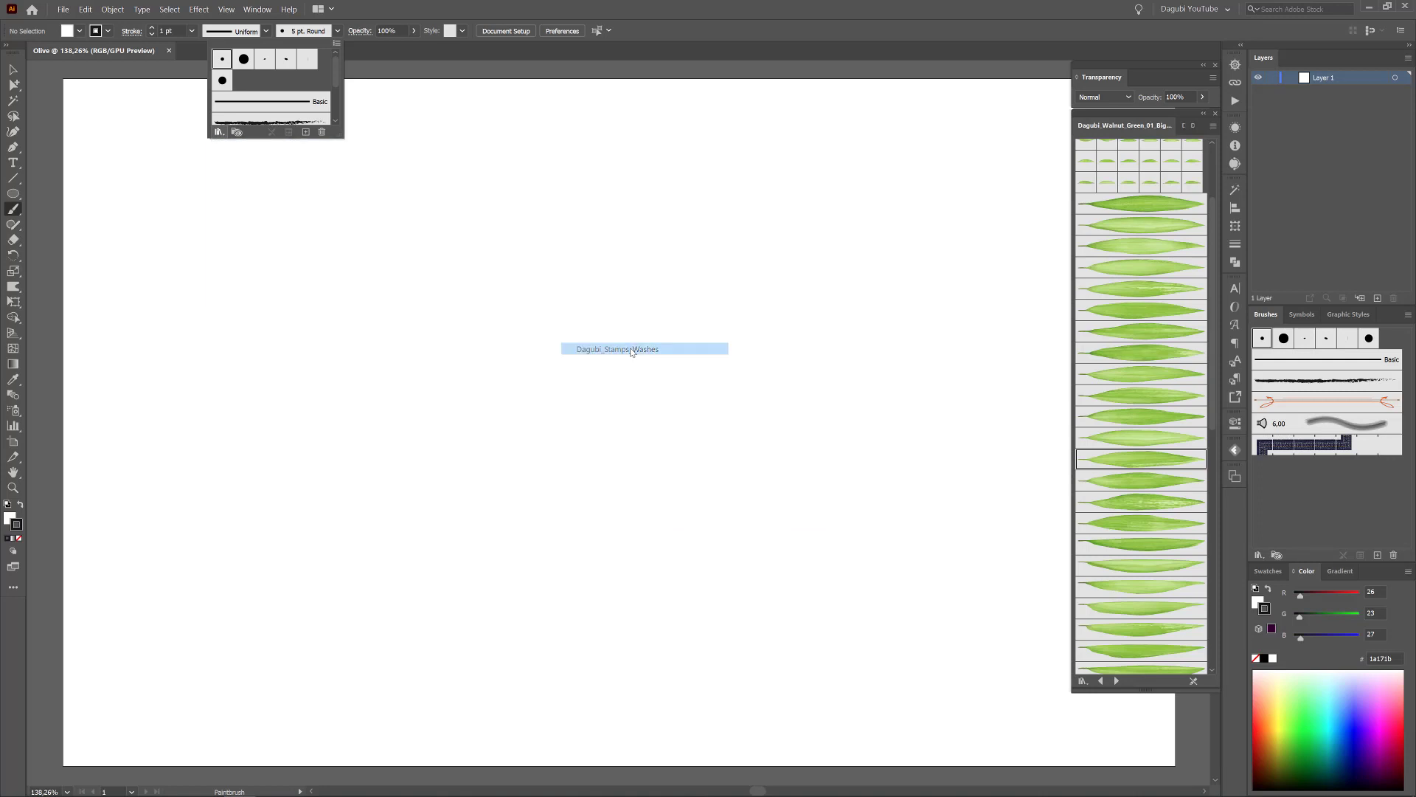
Draw a large ellipse about 137 mm wide with a light-green 9eff61 stroke.
drag(13, 193, 70, 224)
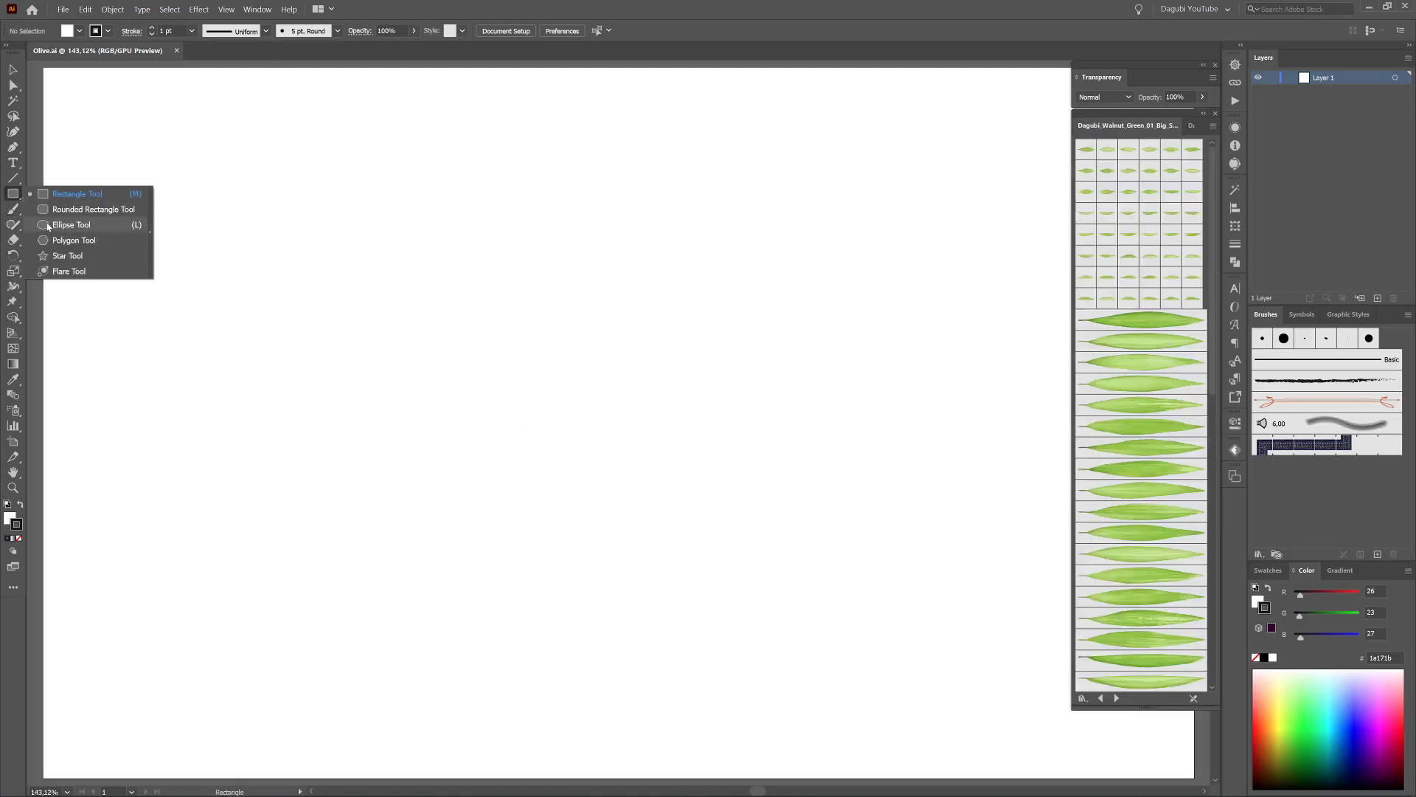
mouse_move(430, 249)
mouse_down()
mouse_move(886, 618)
mouse_move(877, 627)
mouse_up()
drag(878, 422, 851, 422)
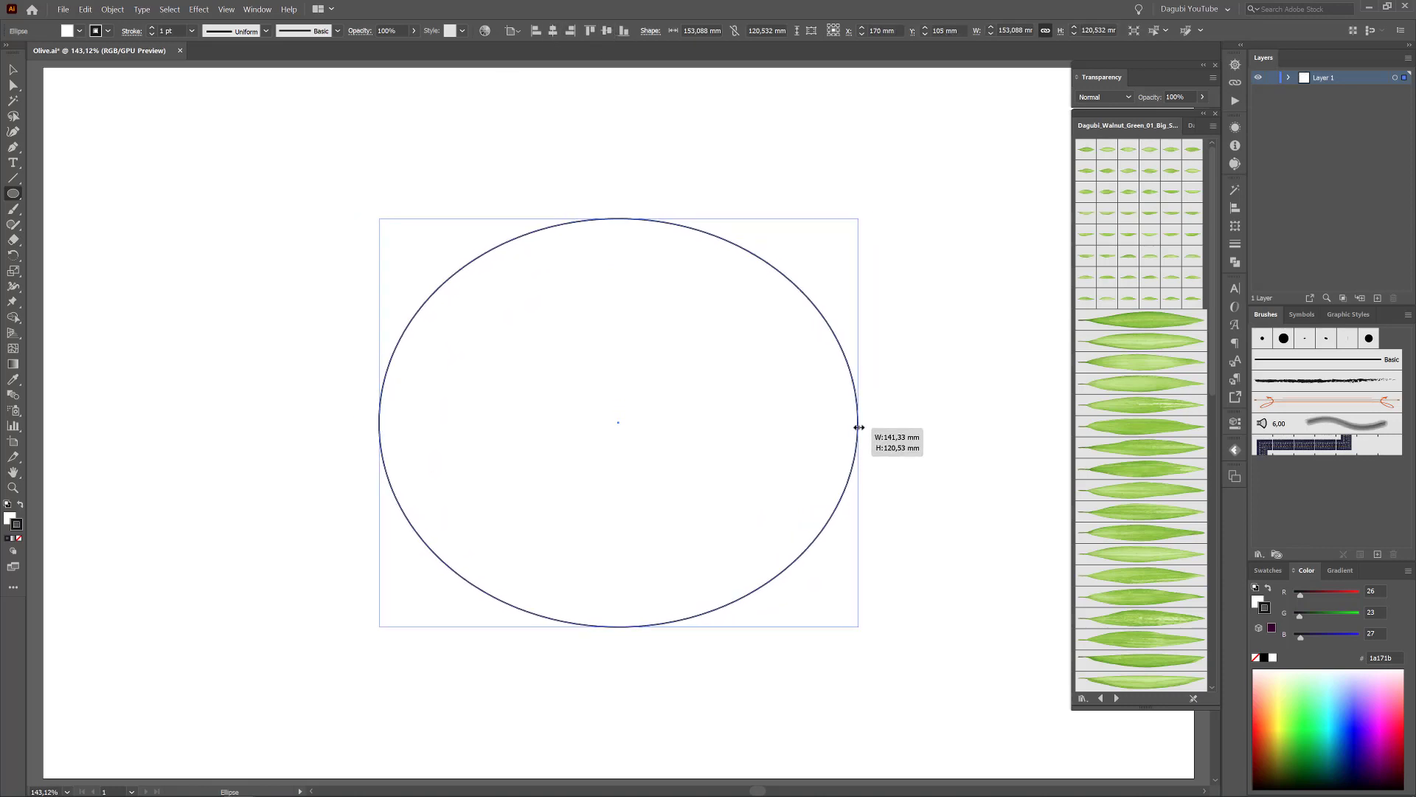
click(1297, 725)
key(ctrl+shift+a)
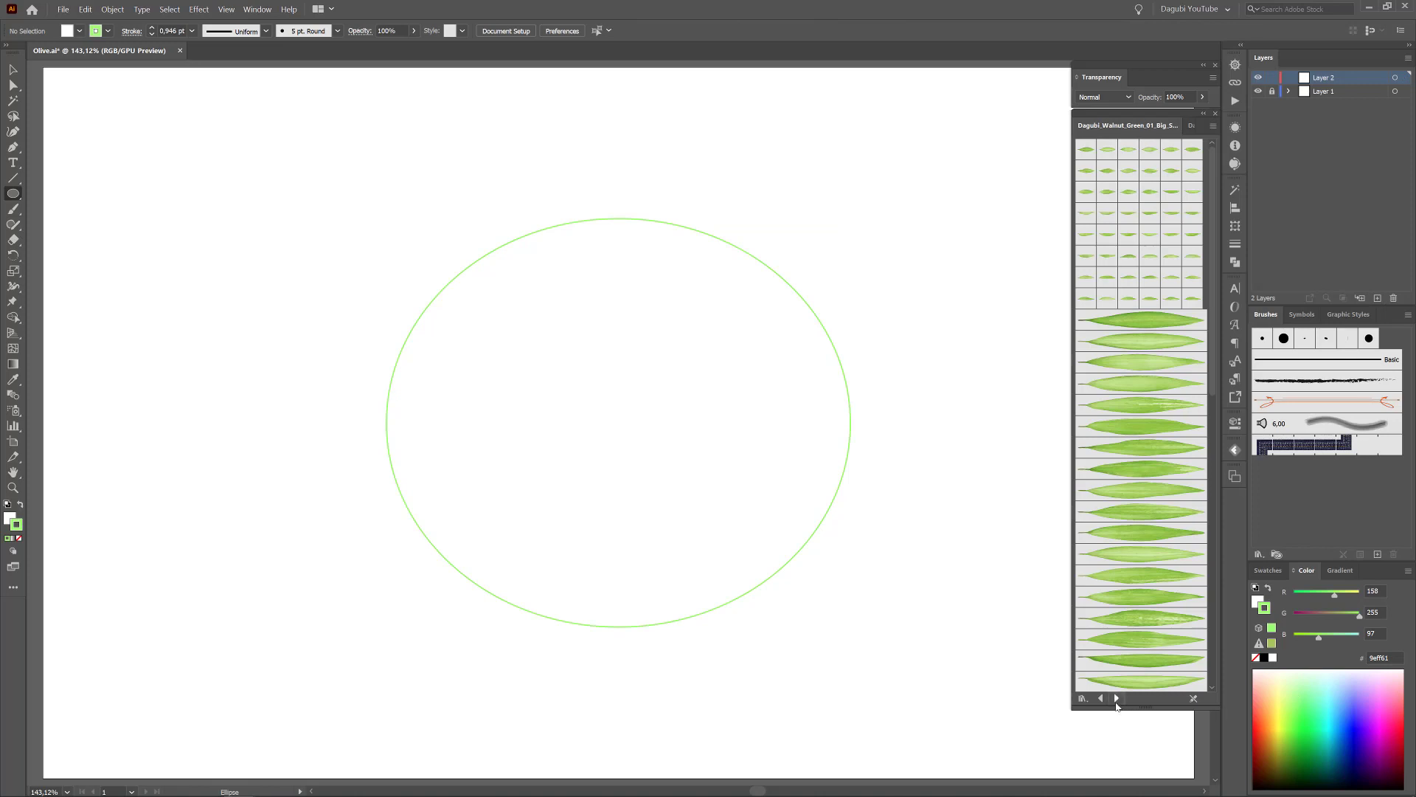
Paint two 0.25 pt brown branch strokes along the ellipse's lower-left and lower-right arcs.
click(1117, 698)
click(1127, 197)
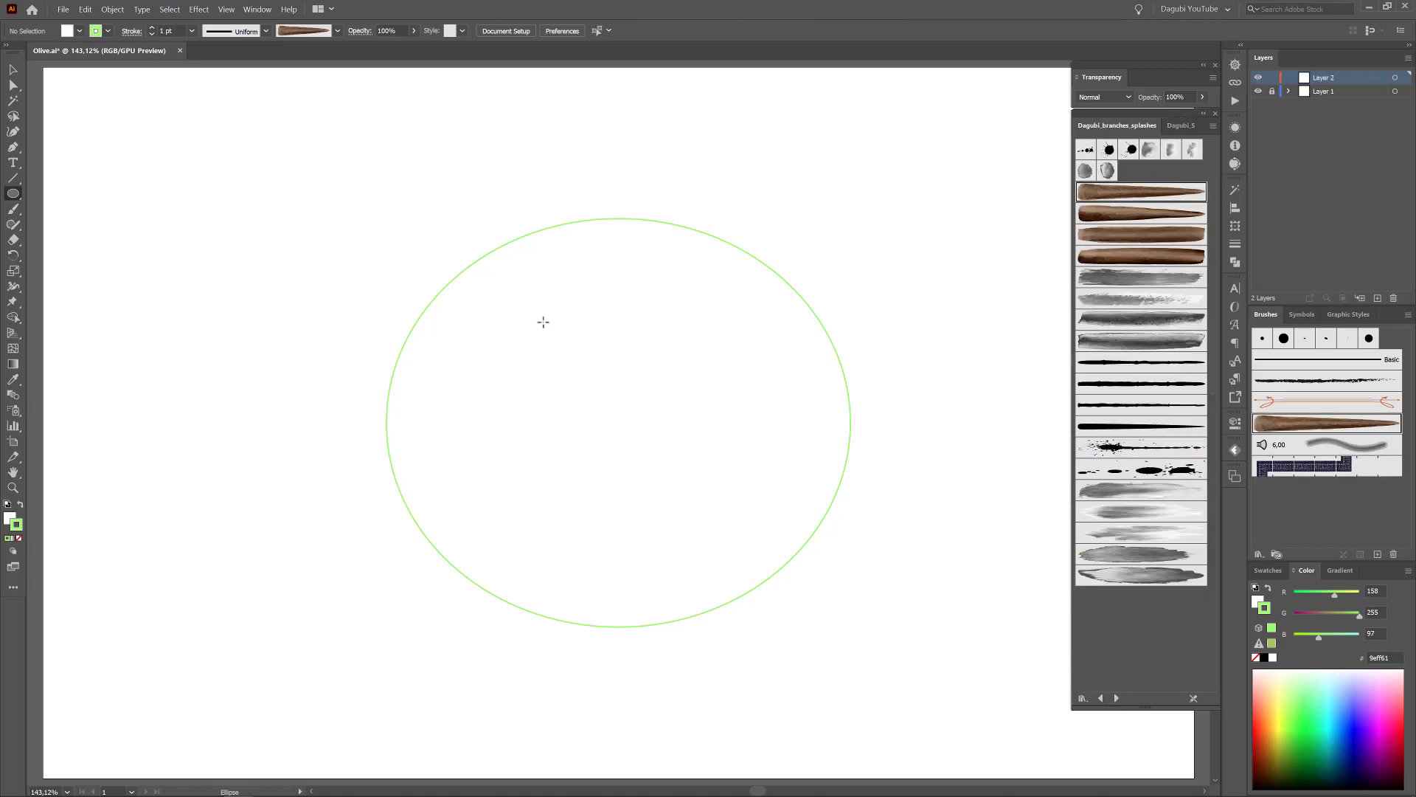
click(192, 30)
double_click(13, 211)
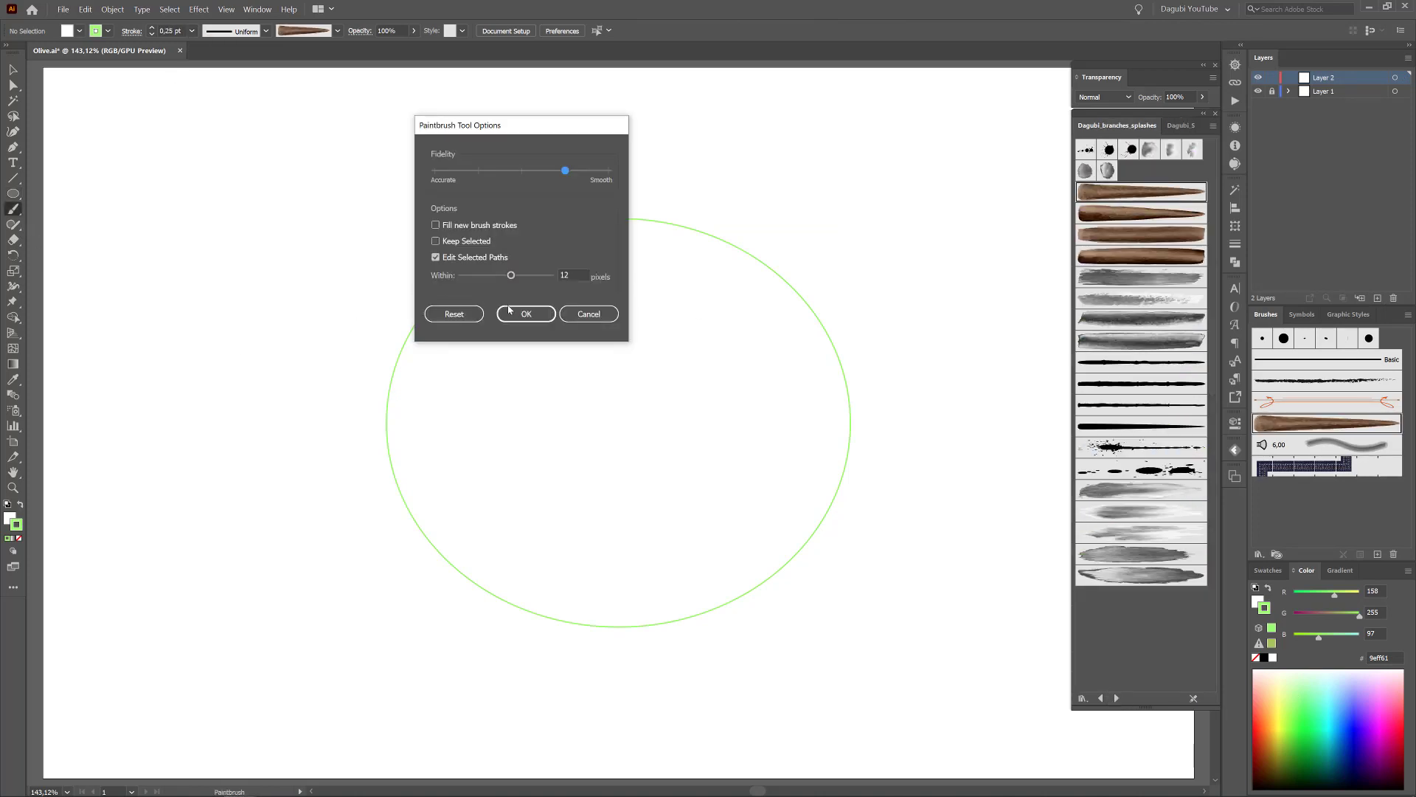
click(525, 313)
drag(731, 292, 694, 557)
key(ctrl+z)
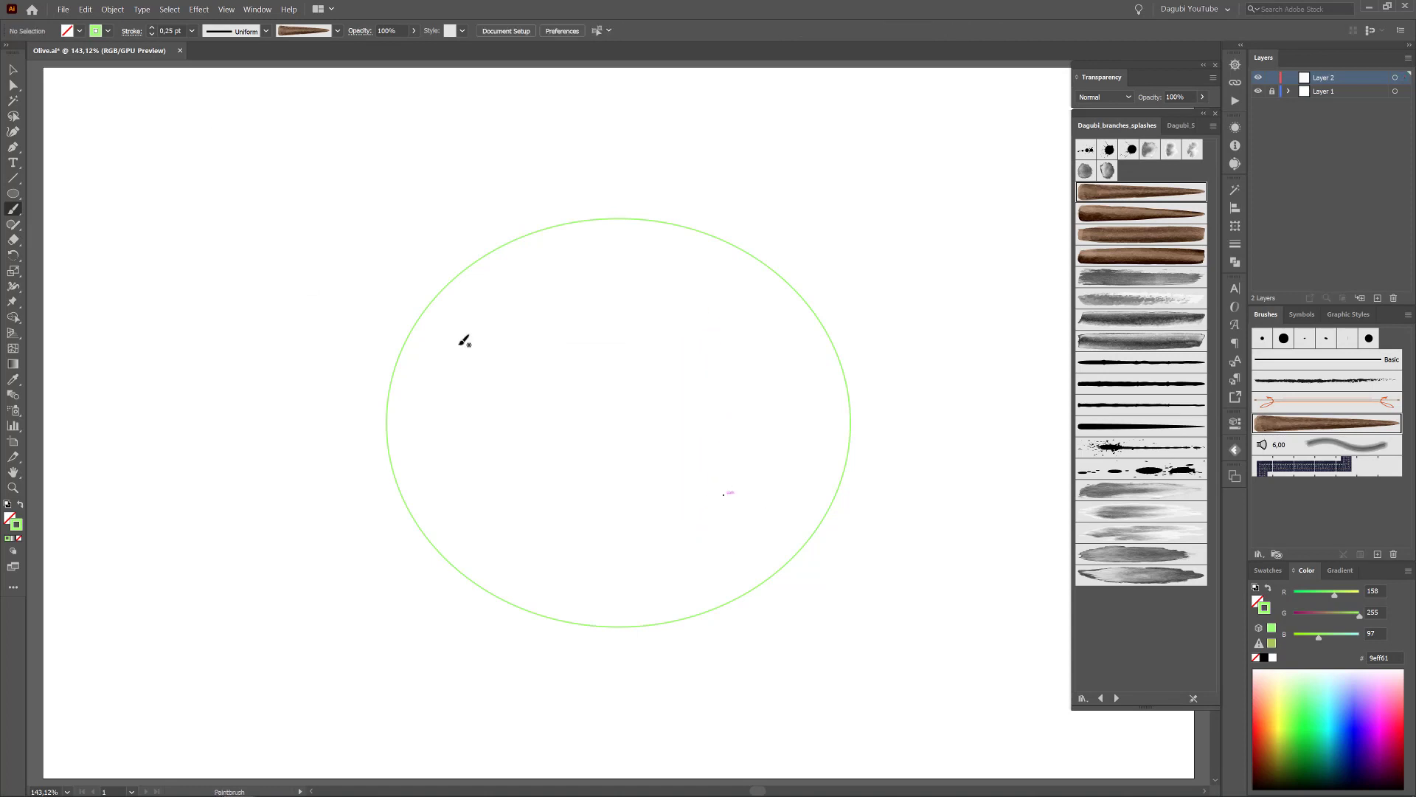
drag(797, 543, 849, 399)
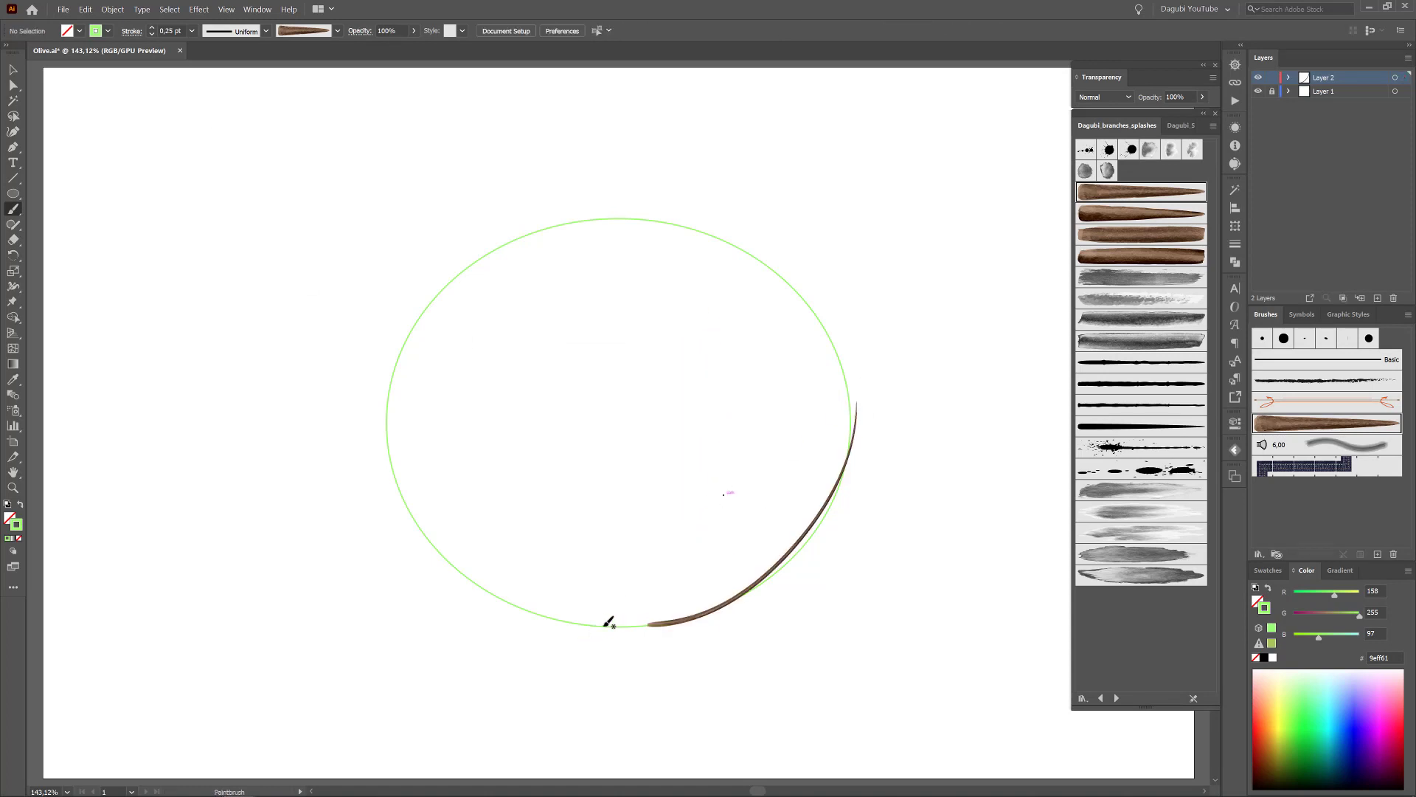
drag(425, 529, 394, 378)
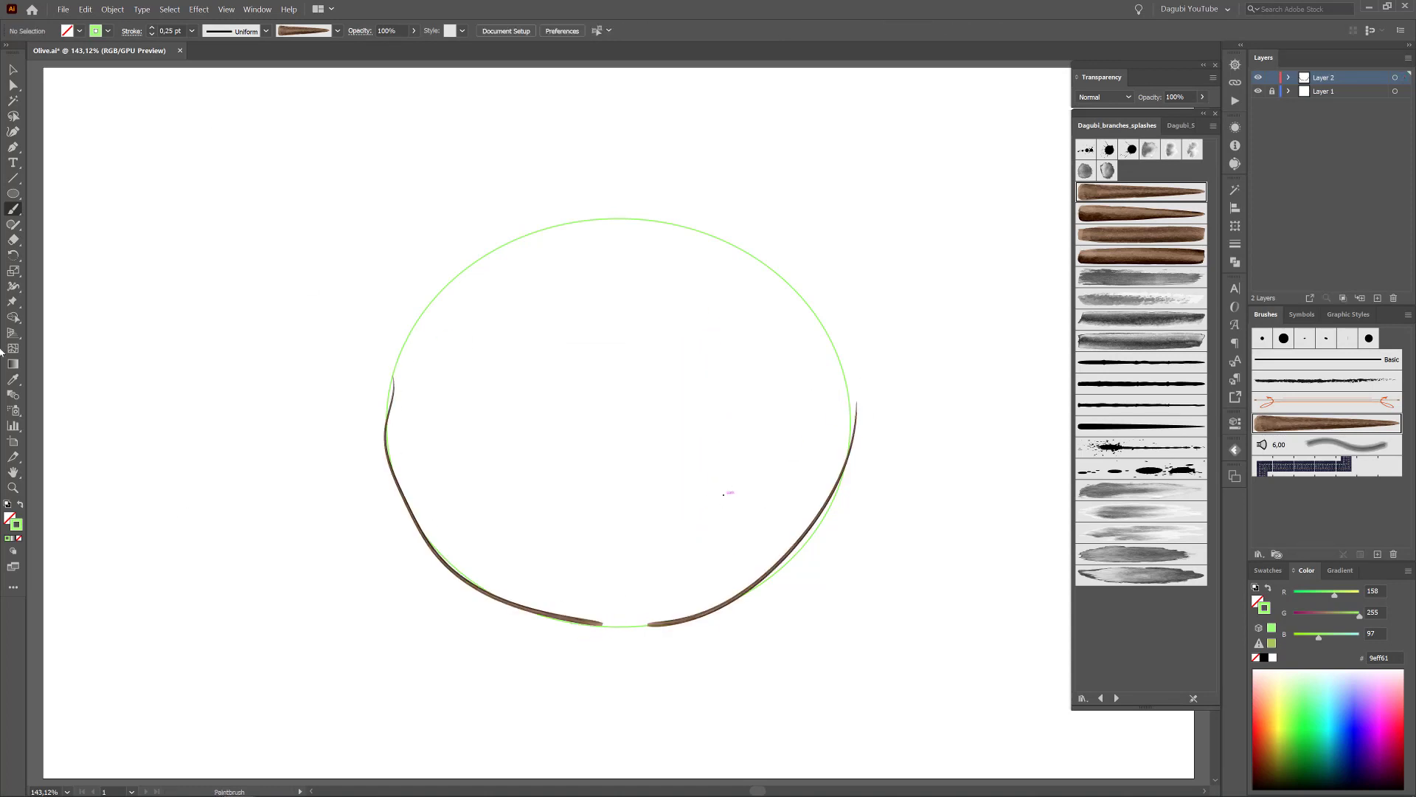
Bend both branches with the Warp tool so they follow the ellipse's curve.
click(13, 286)
click(59, 304)
double_click(14, 286)
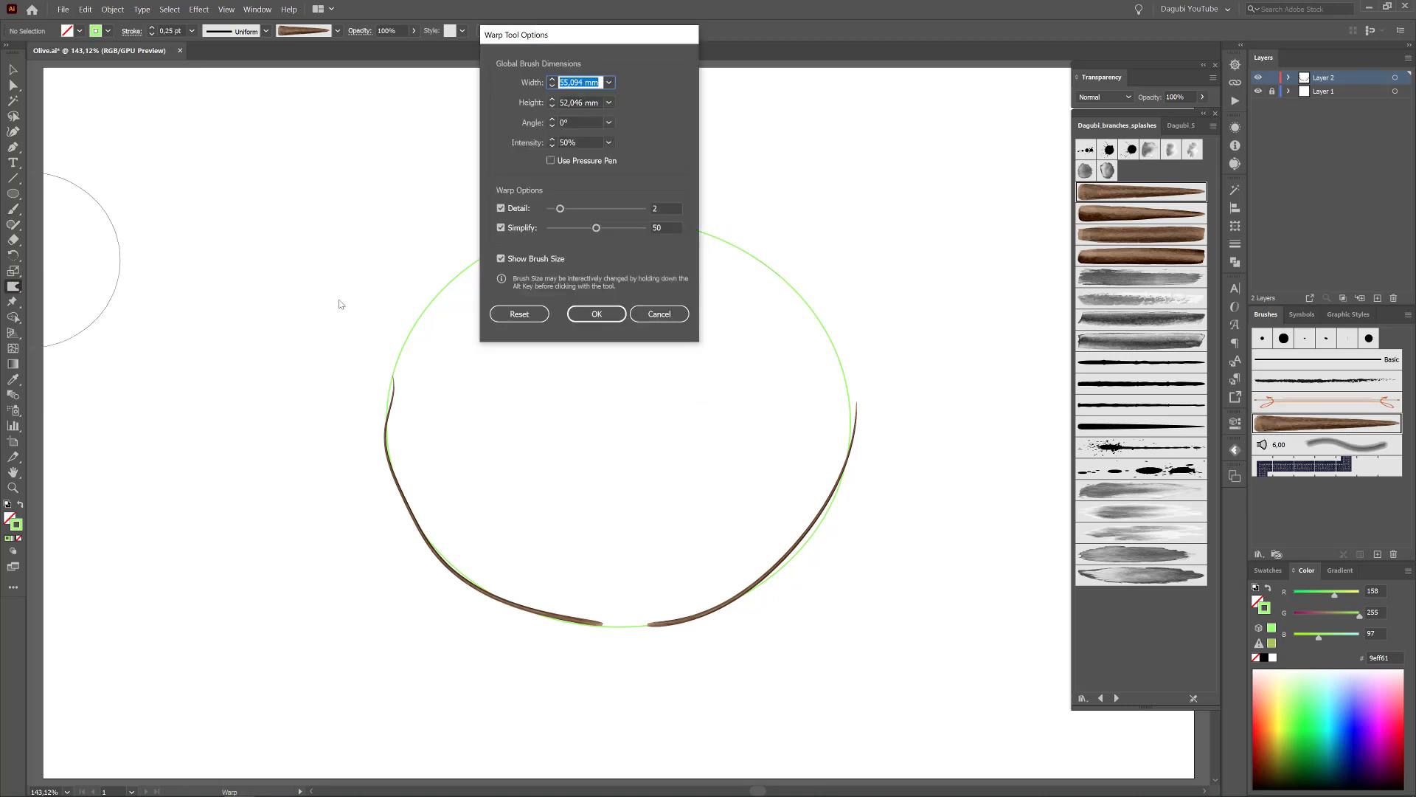
click(501, 208)
click(596, 314)
drag(405, 357, 379, 443)
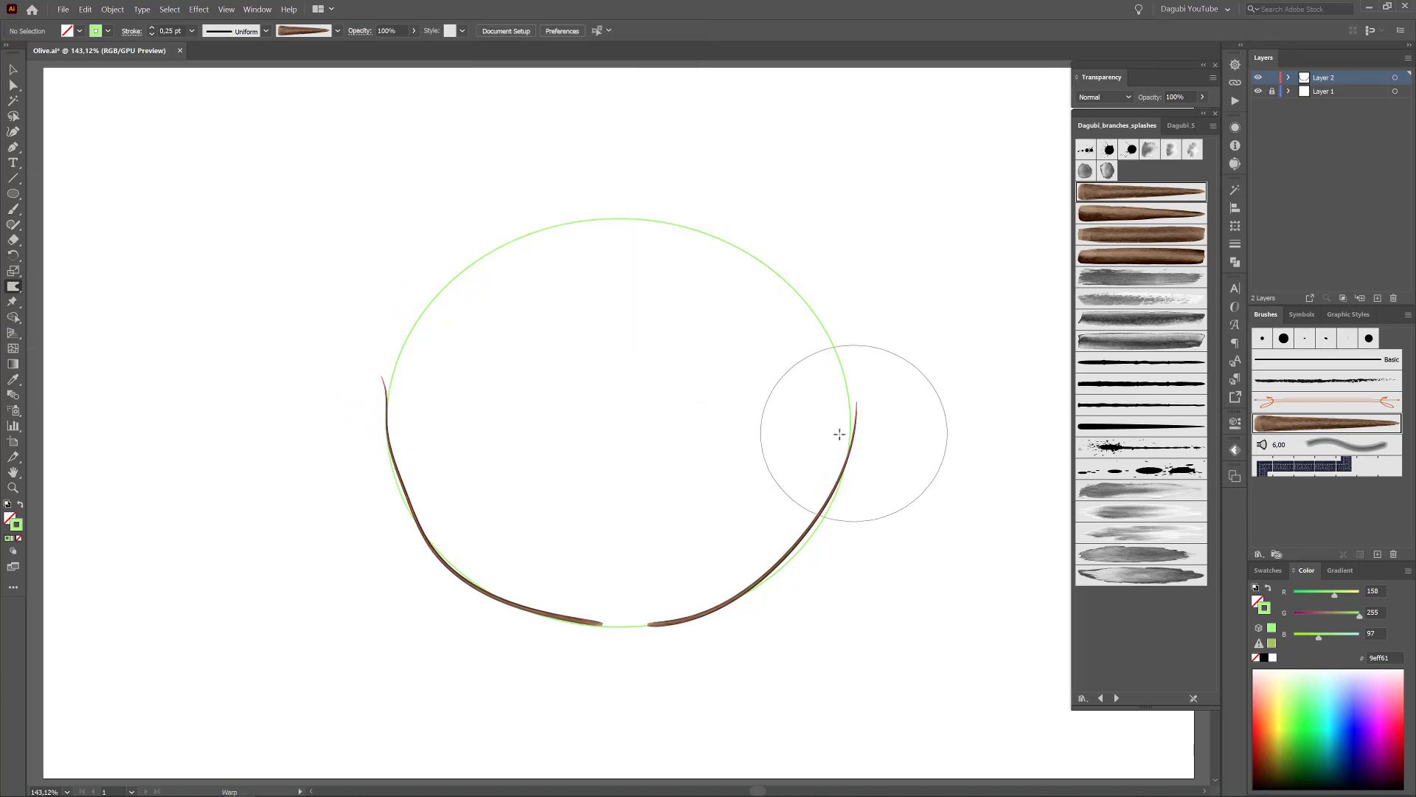
drag(840, 434, 856, 486)
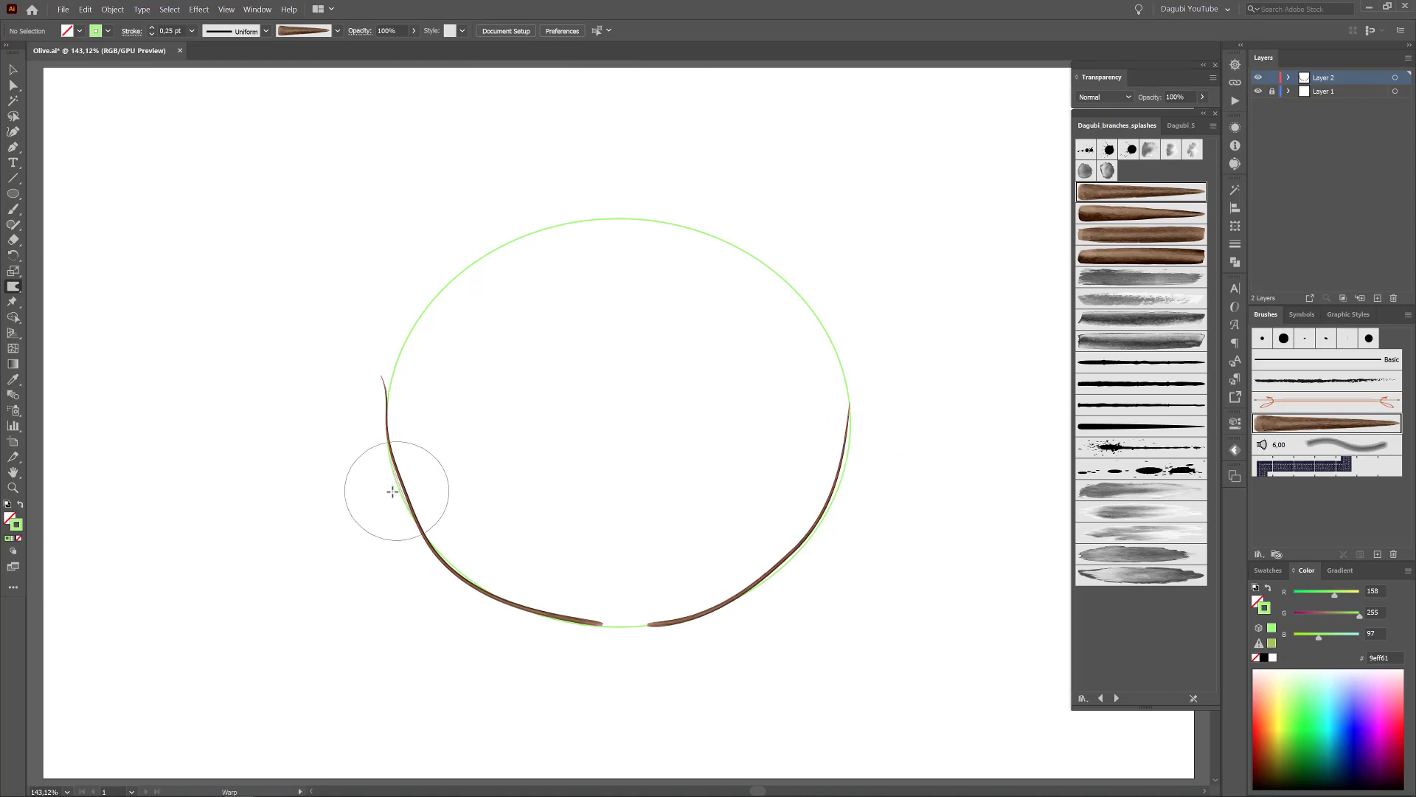
drag(392, 492, 399, 325)
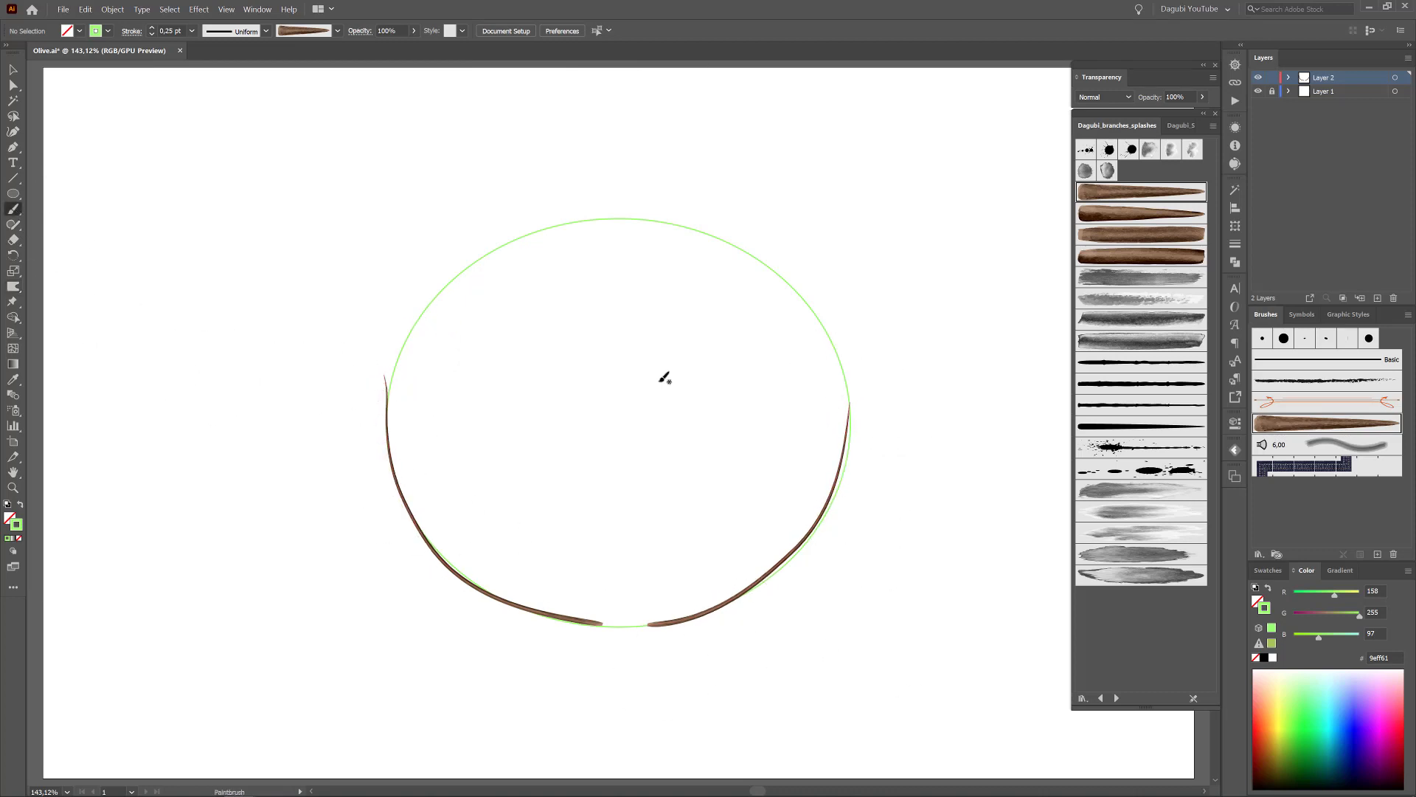
Select the lower twig on the branches and thin its stroke to 0.2 pt.
ctrl+click(844, 559)
ctrl+click(901, 613)
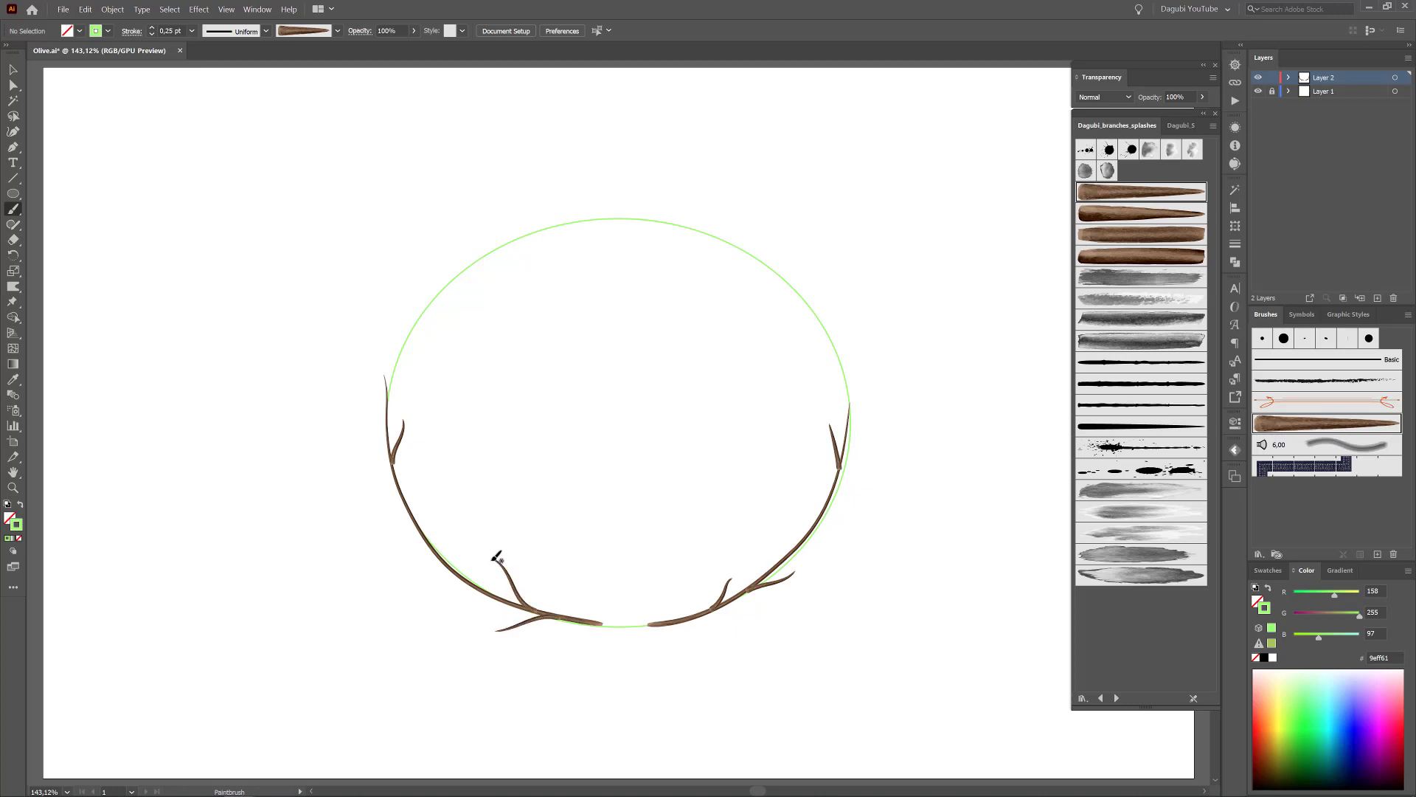
scroll(840, 502, up, 5)
click(812, 308)
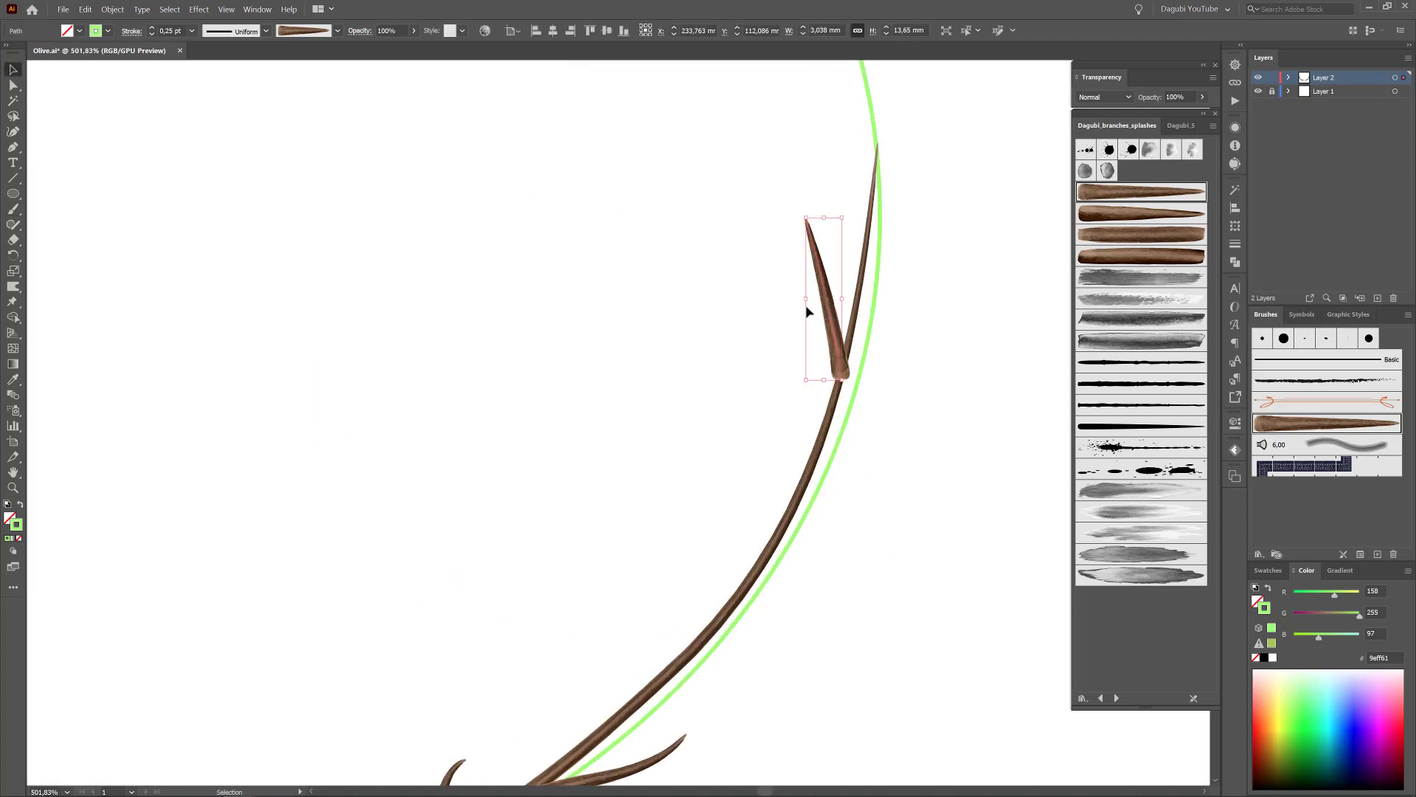
drag(582, 476, 652, 159)
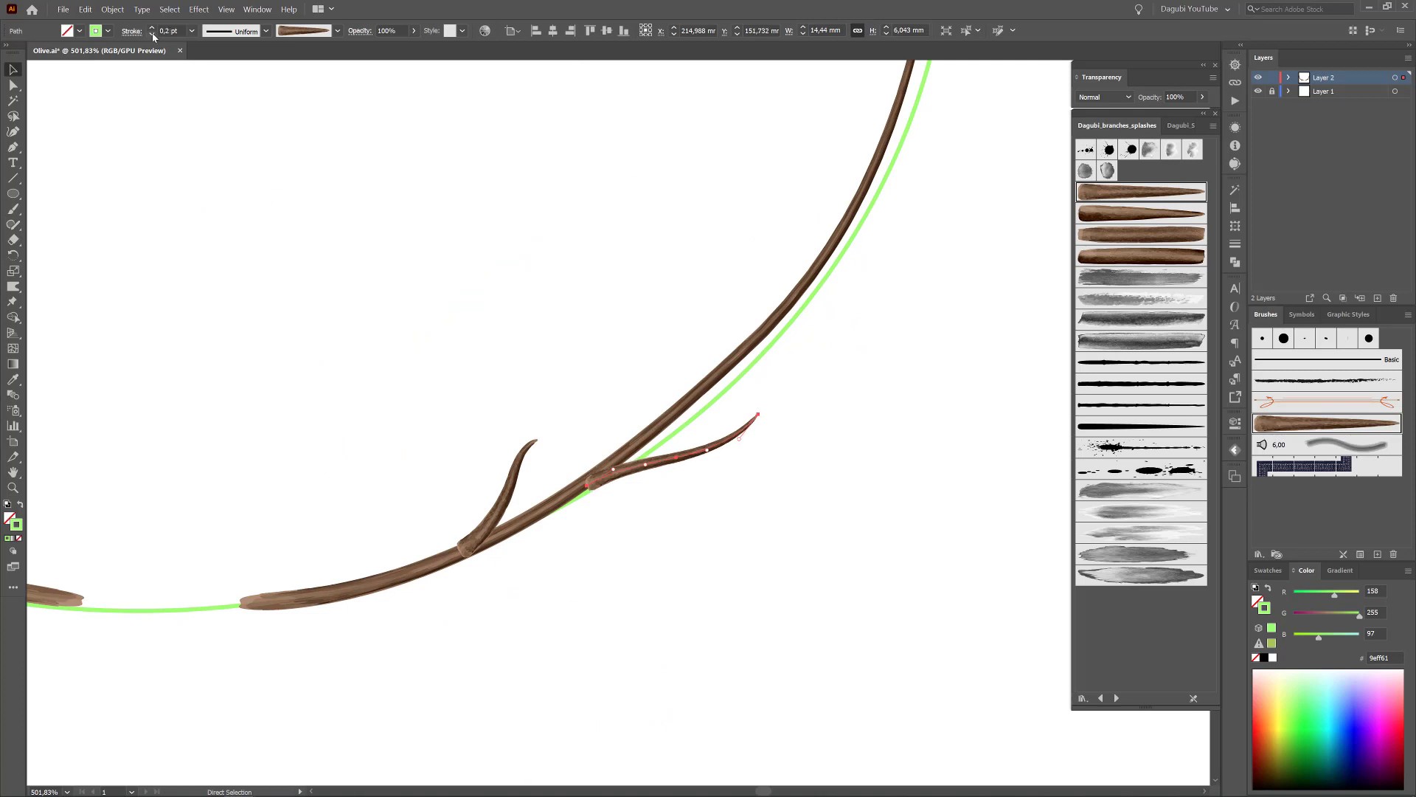
click(202, 76)
click(509, 500)
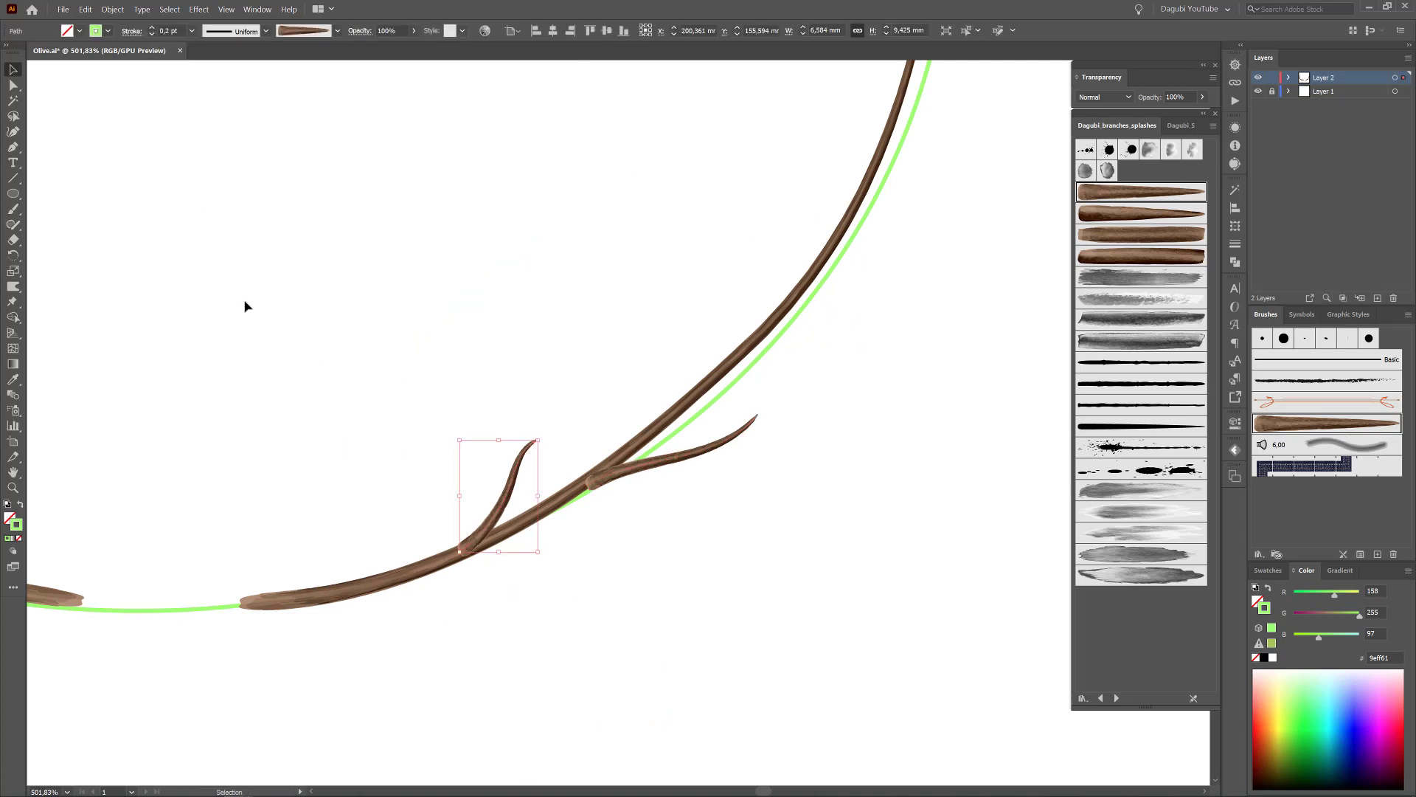
scroll(243, 304, left, 10)
click(318, 557)
click(152, 34)
Thin the vertical branch's twig to 0.1 pt and reposition its tip anchor.
key(a)
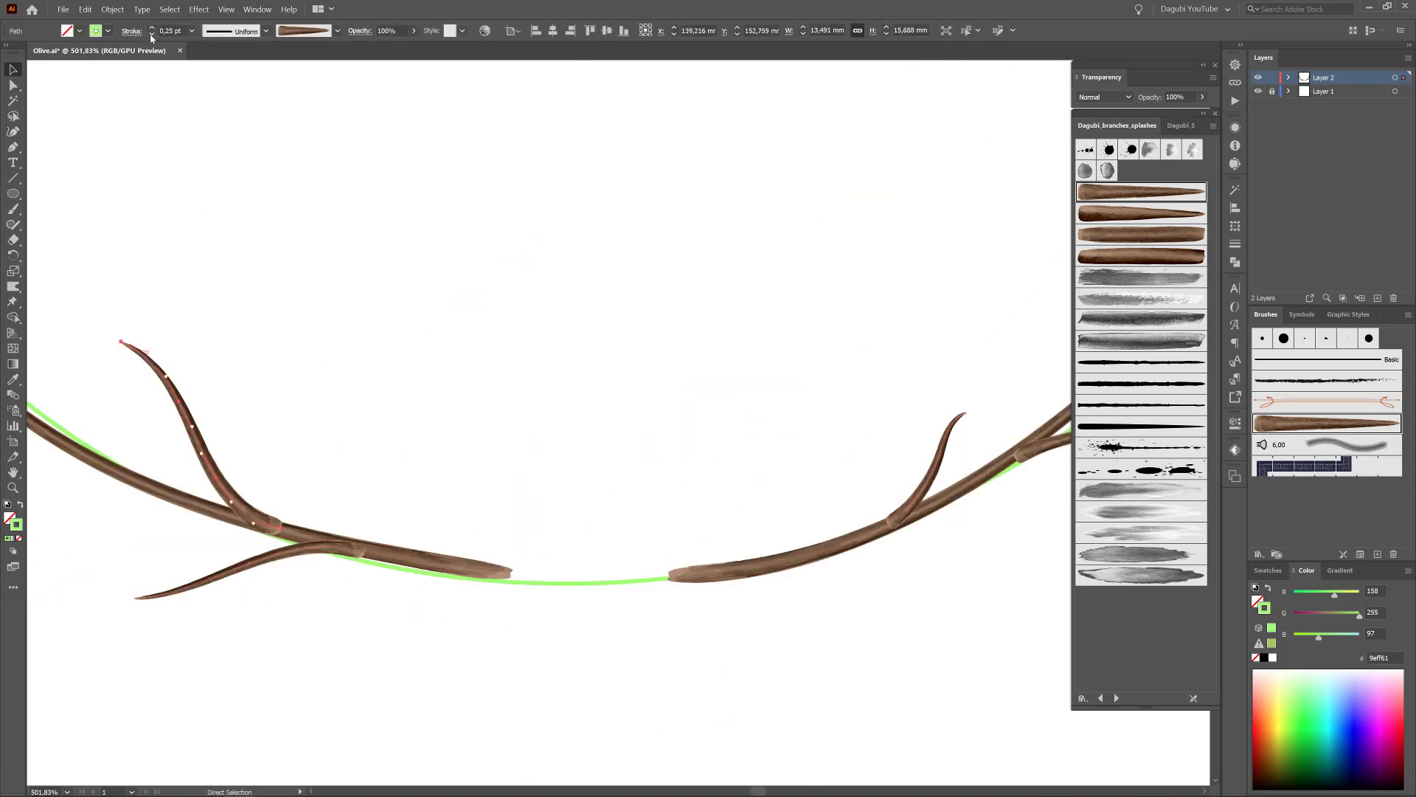
click(152, 34)
scroll(888, 601, up, 10)
click(583, 276)
click(151, 34)
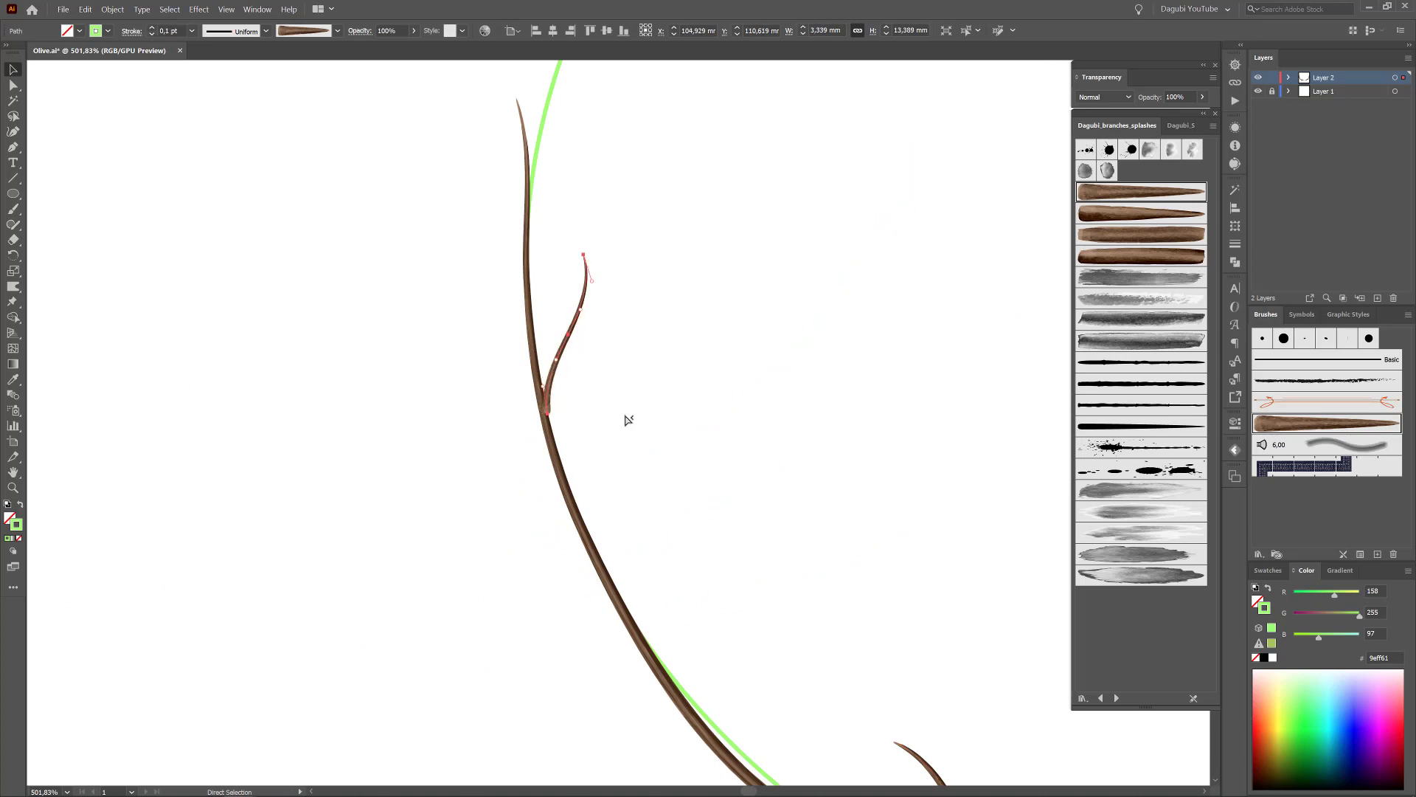
click(548, 418)
mouse_move(557, 411)
mouse_down()
mouse_move(442, 70)
mouse_move(429, 403)
mouse_up()
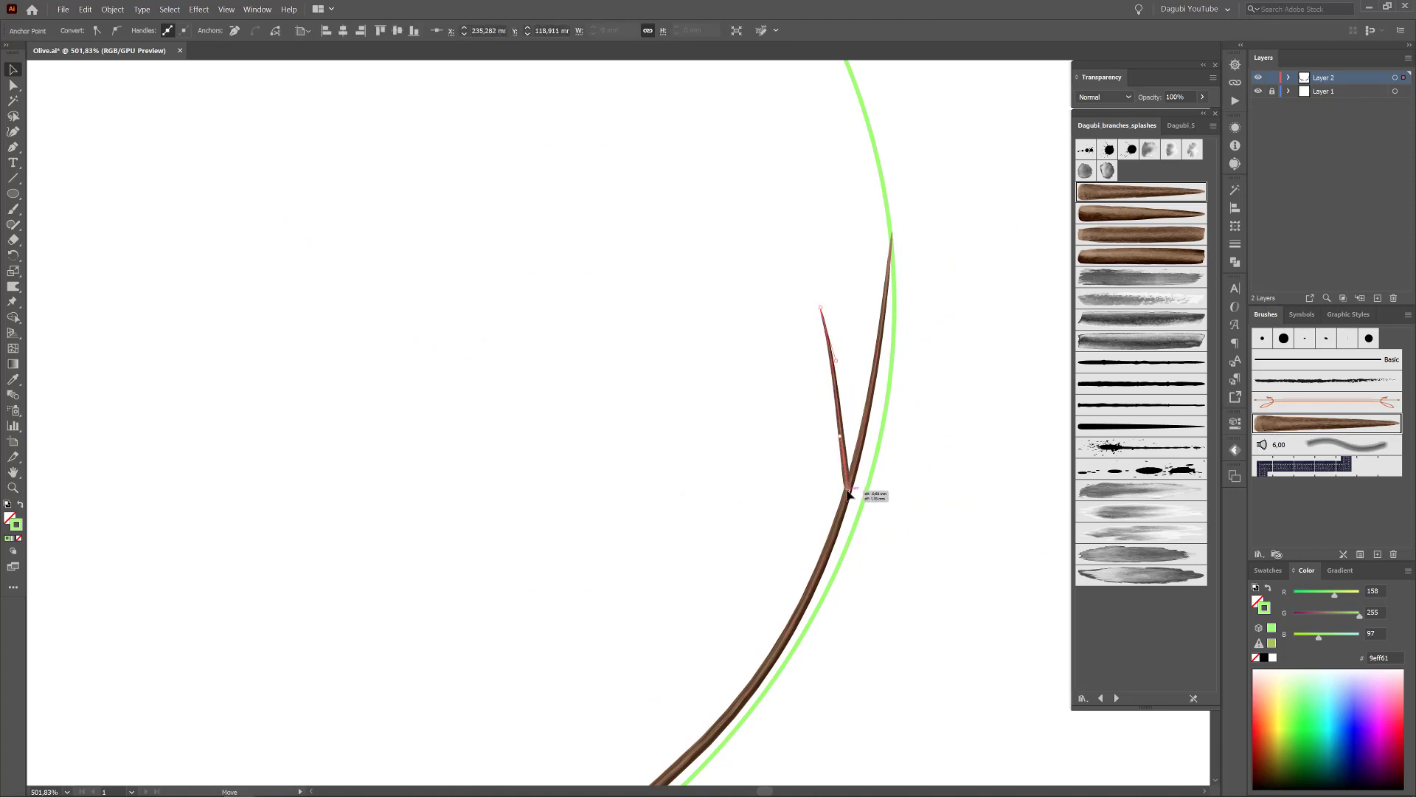
drag(858, 475, 863, 493)
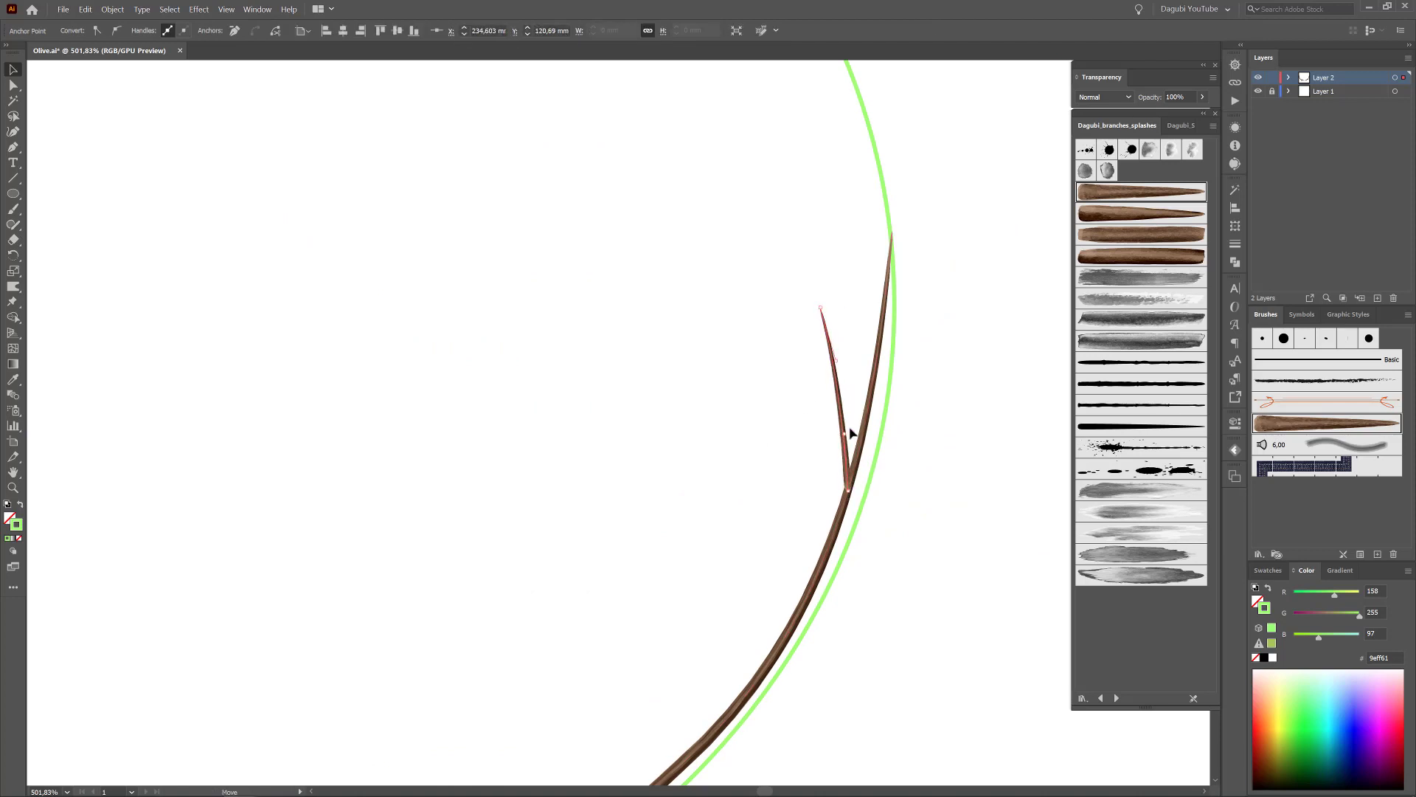
click(967, 468)
ctrl+alt+click(812, 507)
scroll(746, 392, down, 3)
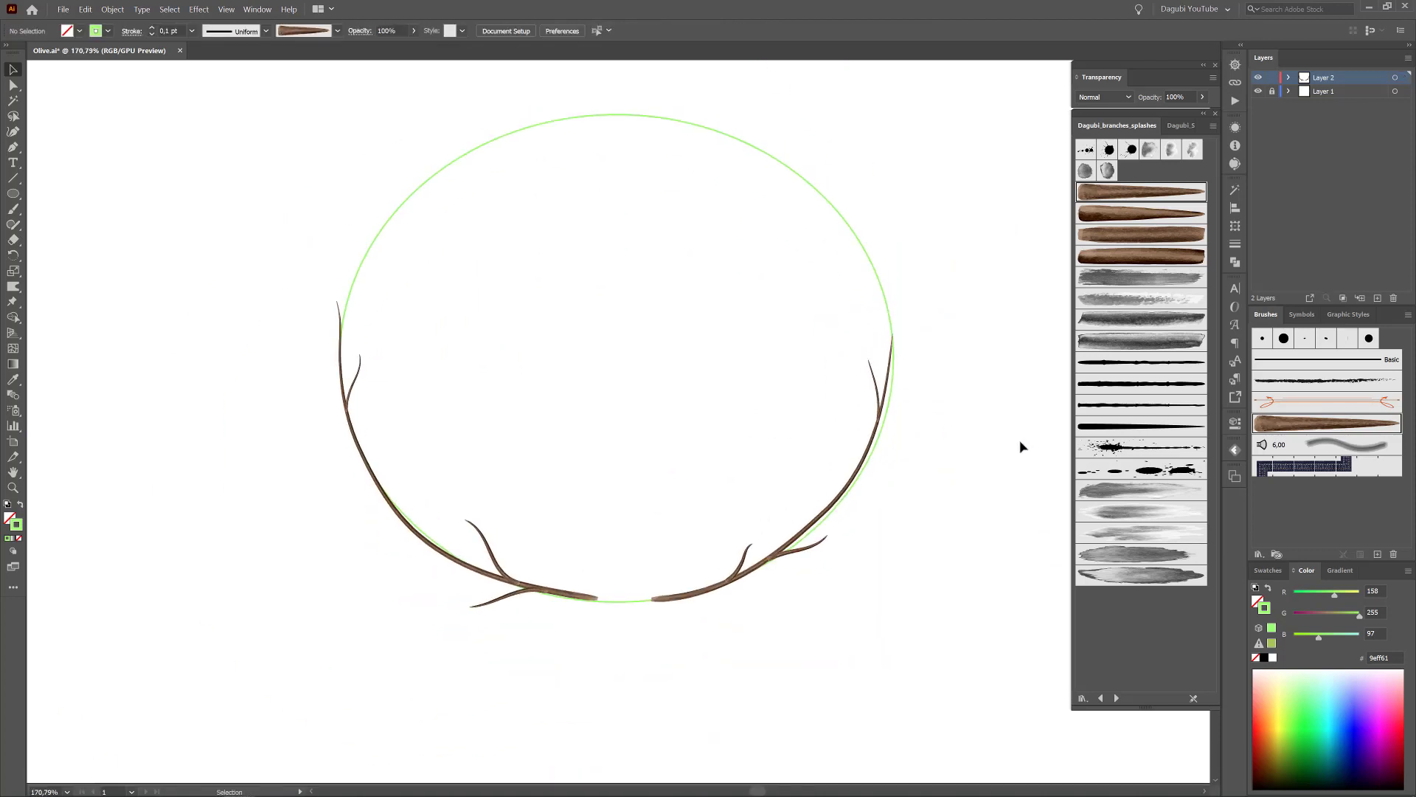
Set up a grey wash brush in muted pink, test a centre olive, then delete it.
click(1181, 126)
click(1117, 698)
scroll(1153, 369, down, 5)
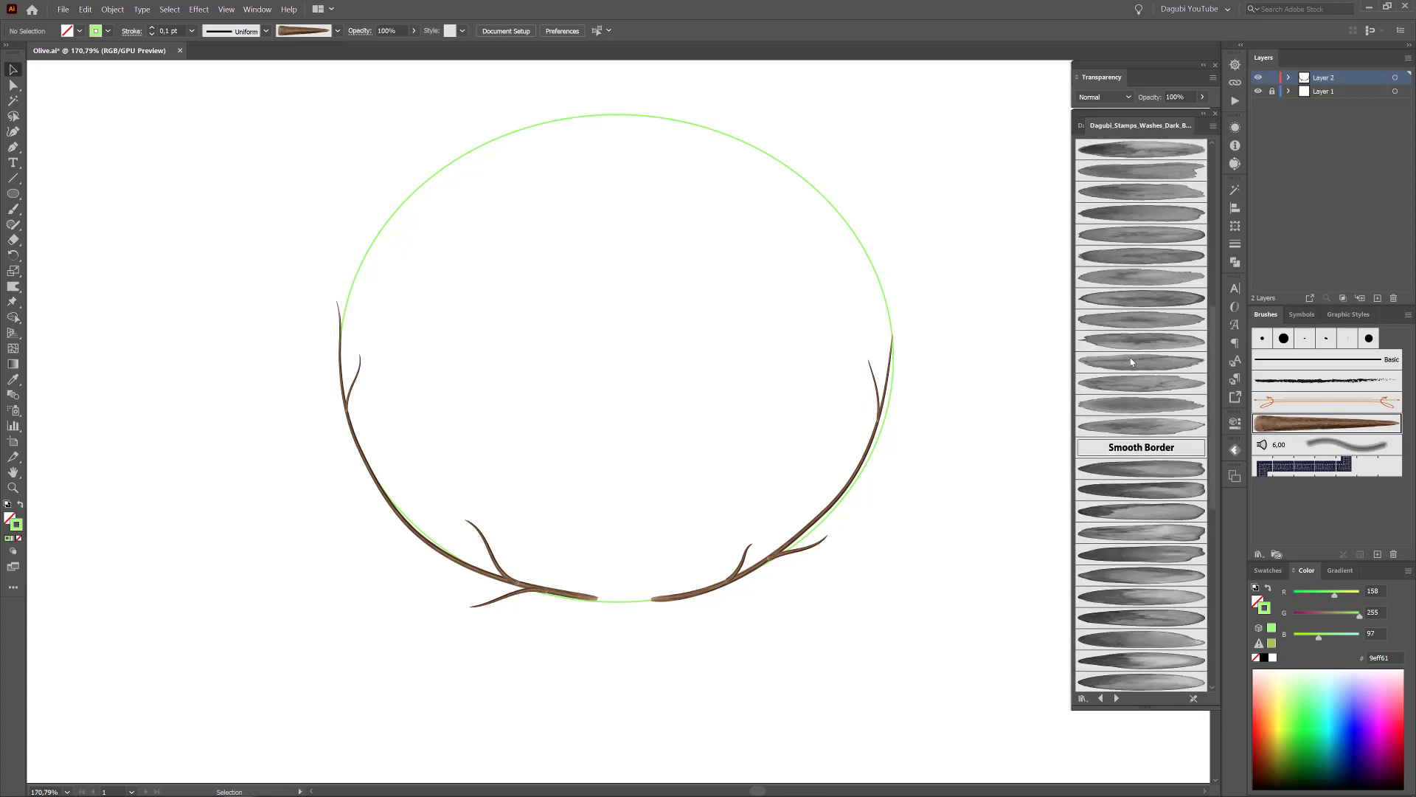
scroll(1153, 369, down, 3)
click(1153, 365)
drag(1360, 614, 1313, 616)
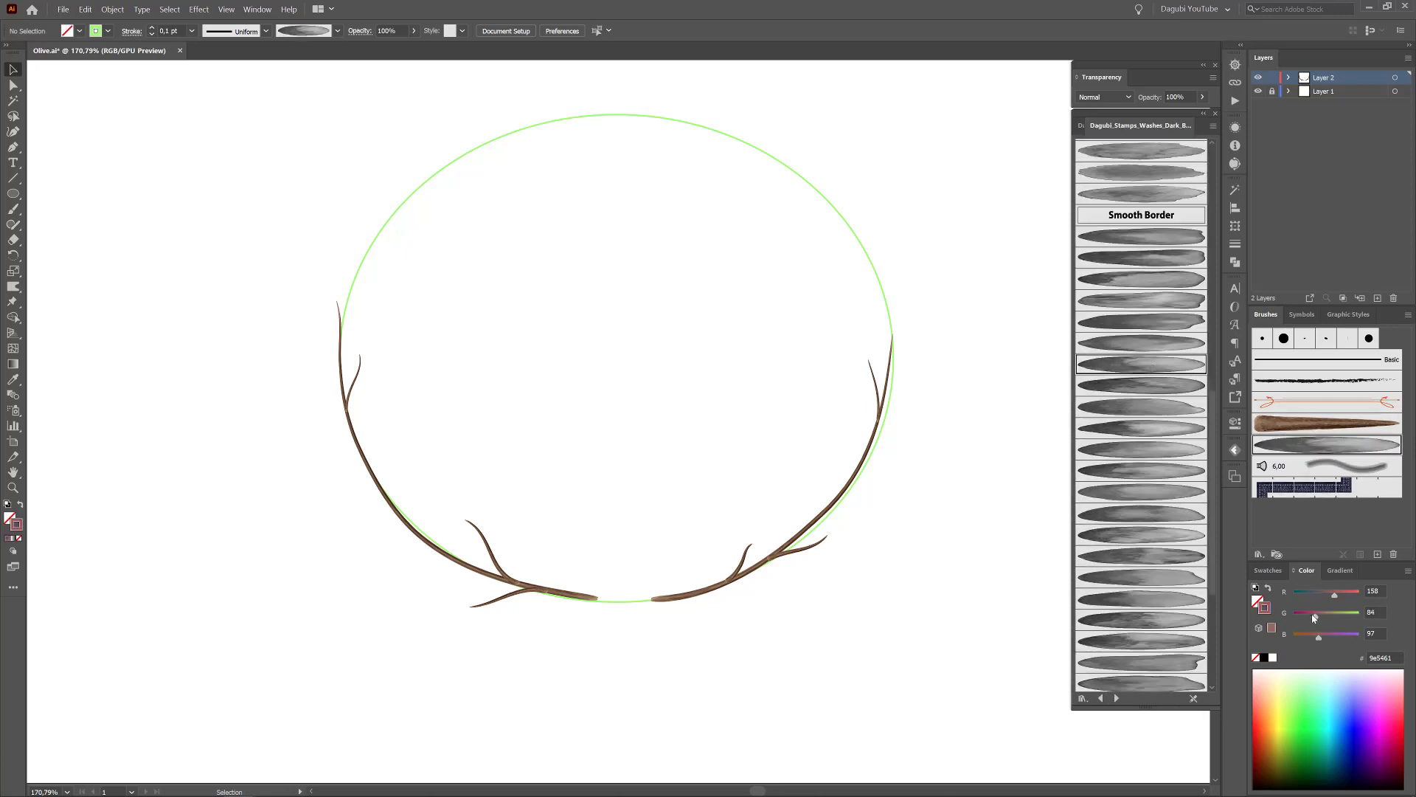
click(19, 558)
drag(561, 456, 564, 378)
click(152, 27)
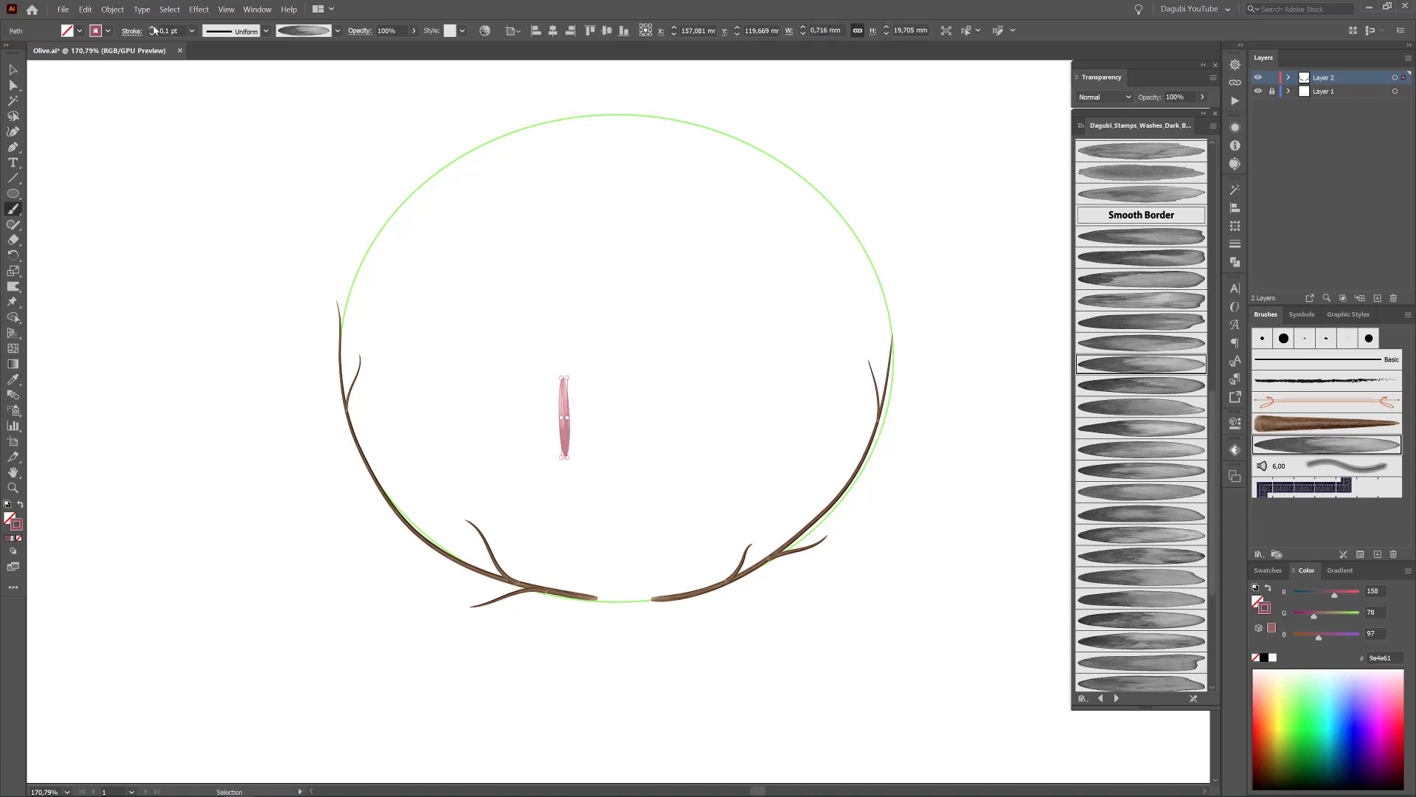
click(152, 34)
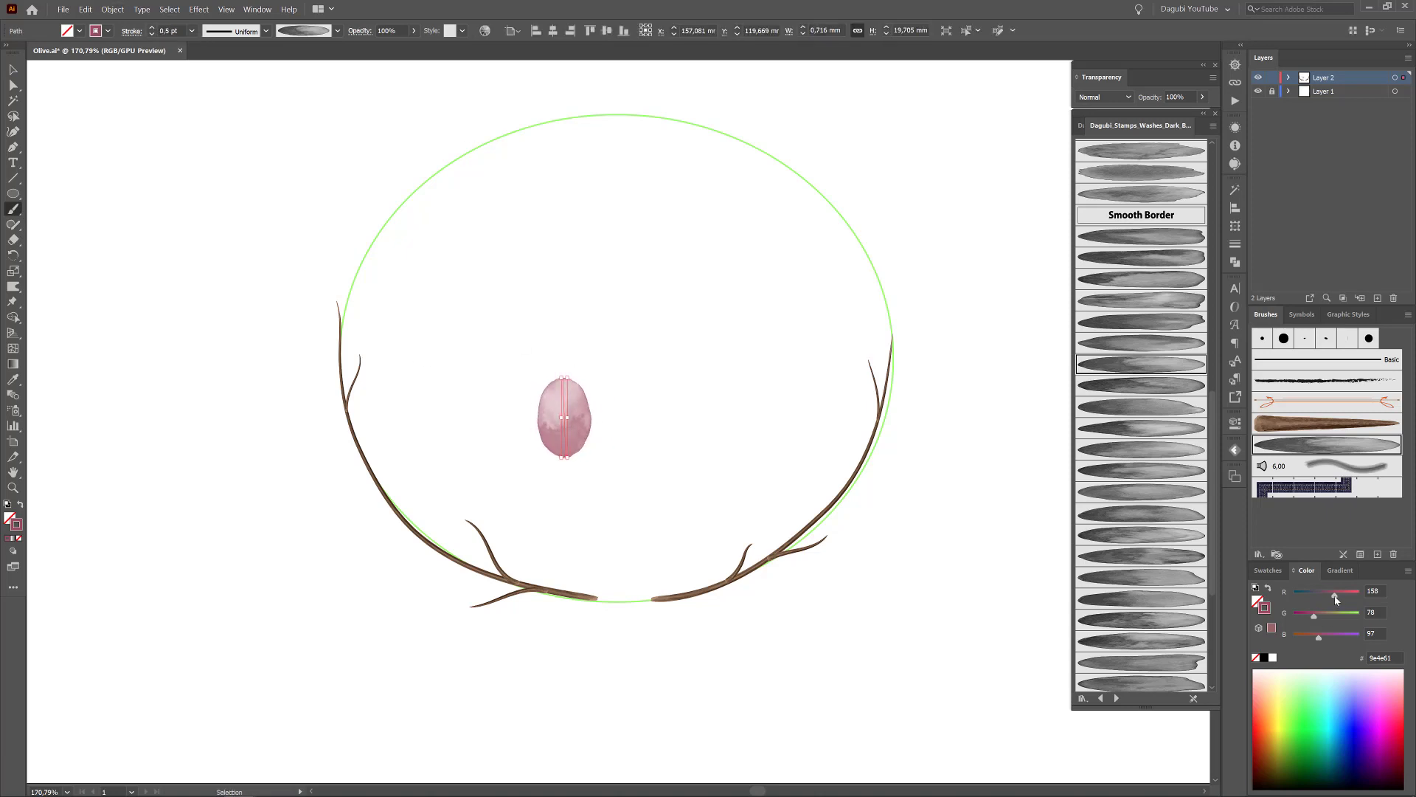
drag(1320, 620, 1309, 621)
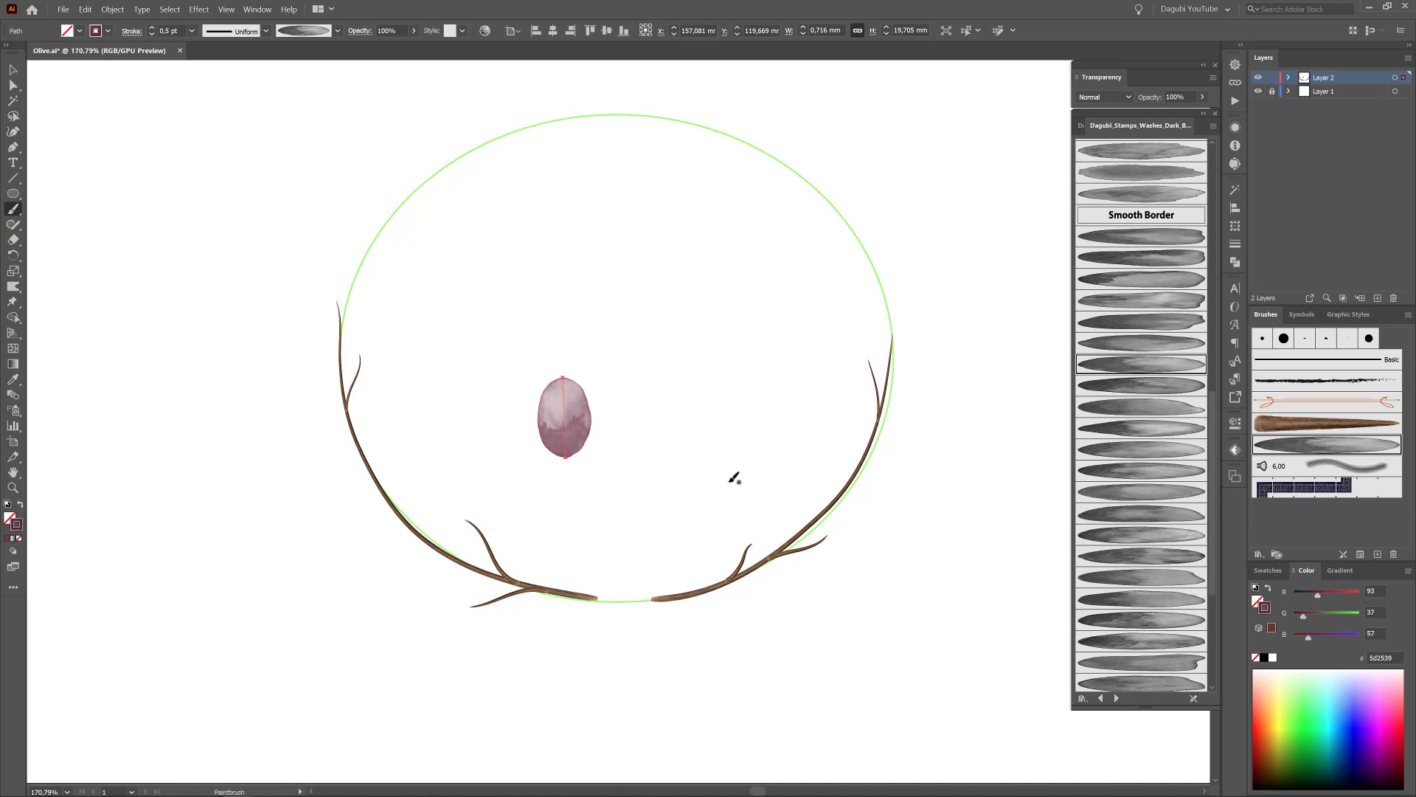
key(Delete)
Paint mauve watercolour olives at the left and right branch tips using varied brushes.
drag(435, 463, 474, 497)
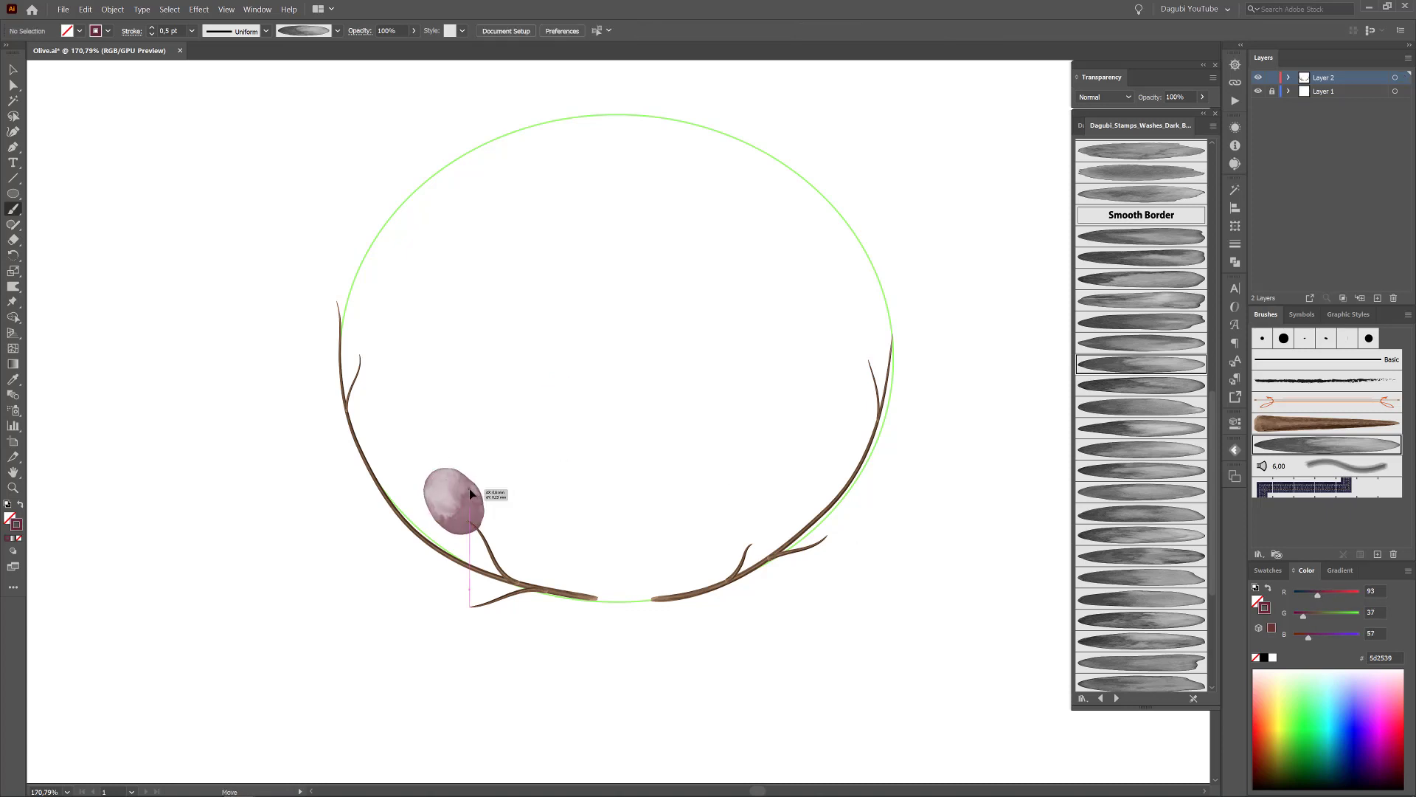
click(1162, 385)
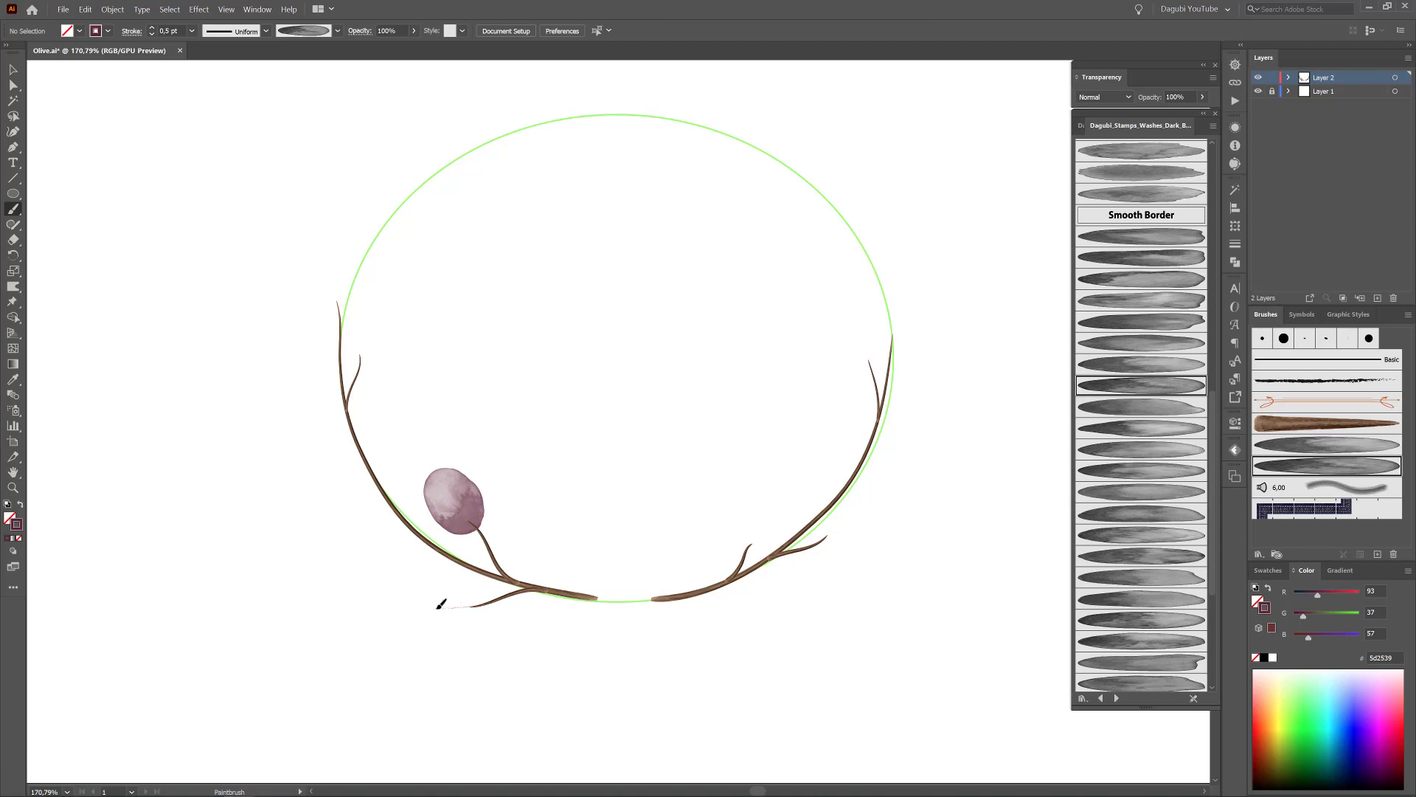
drag(441, 603, 476, 607)
ctrl+click(371, 287)
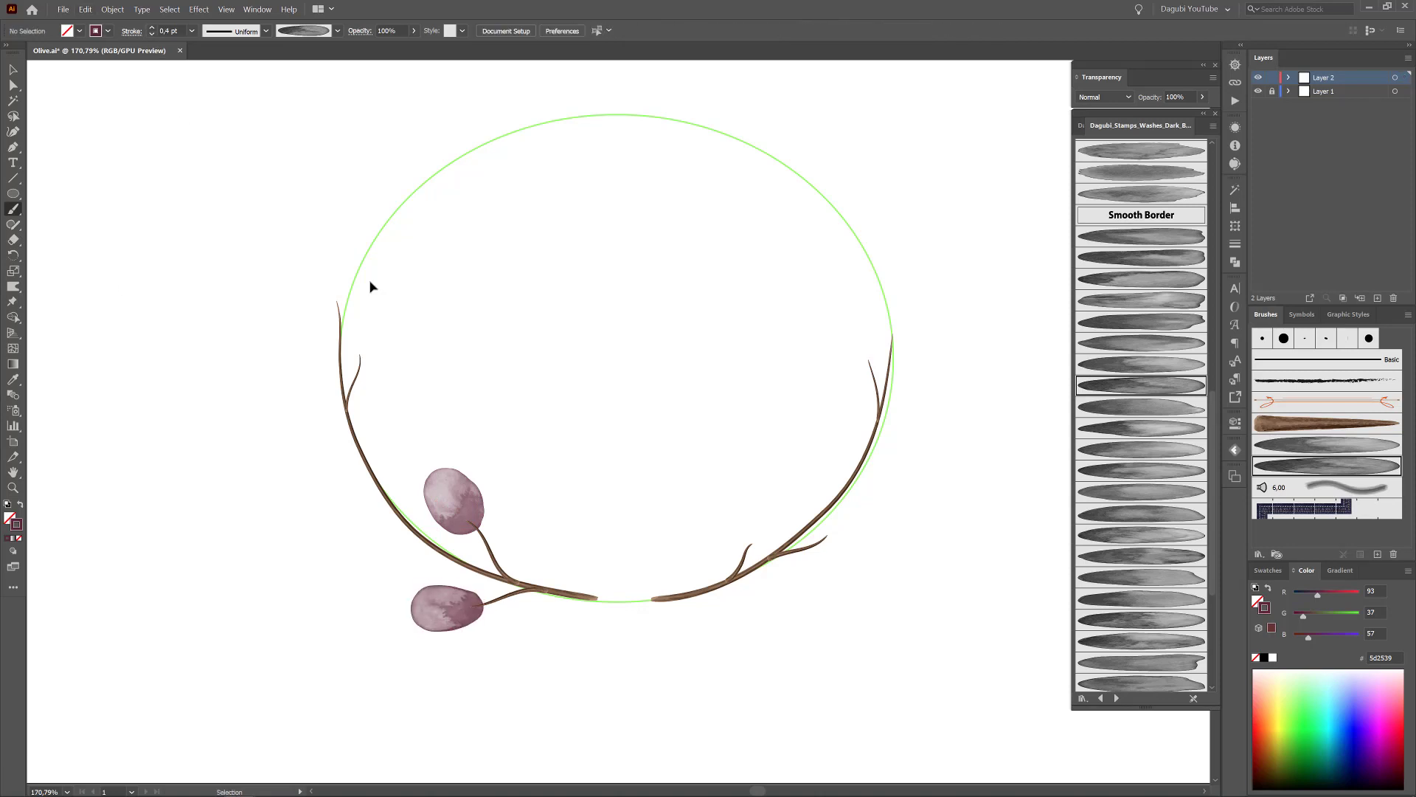
click(1142, 449)
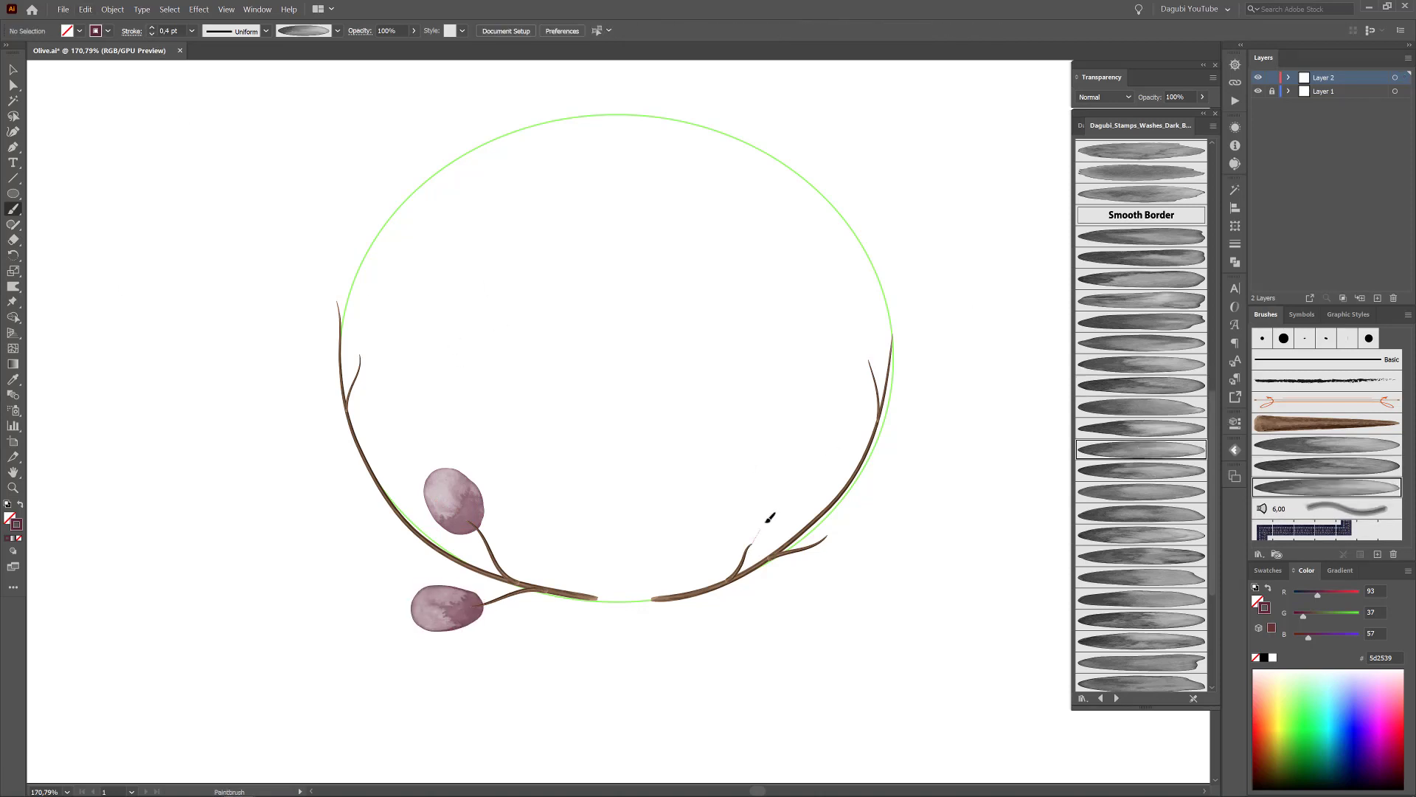
mouse_move(770, 518)
mouse_down()
mouse_move(774, 535)
mouse_move(870, 539)
mouse_up()
click(1142, 470)
click(1142, 491)
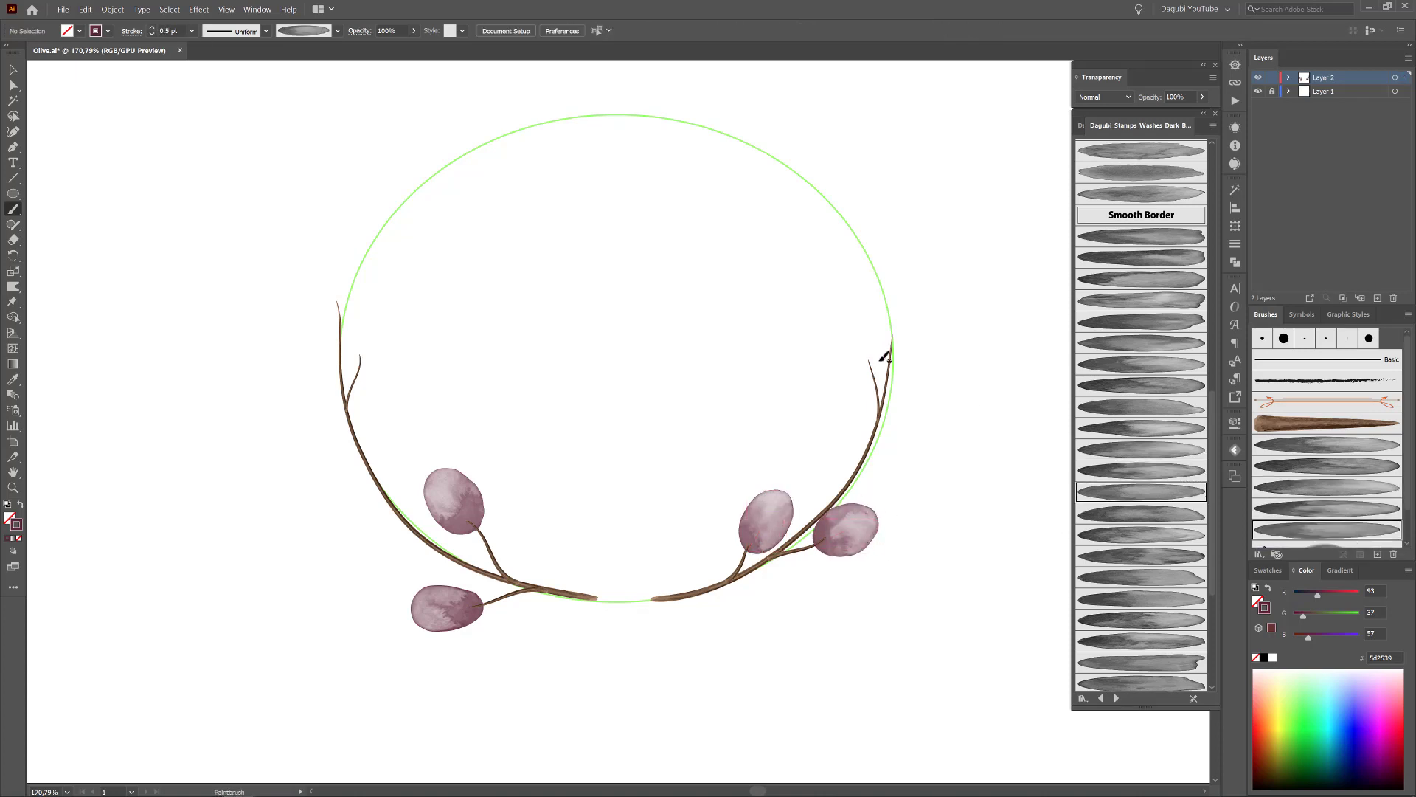
drag(855, 308, 878, 339)
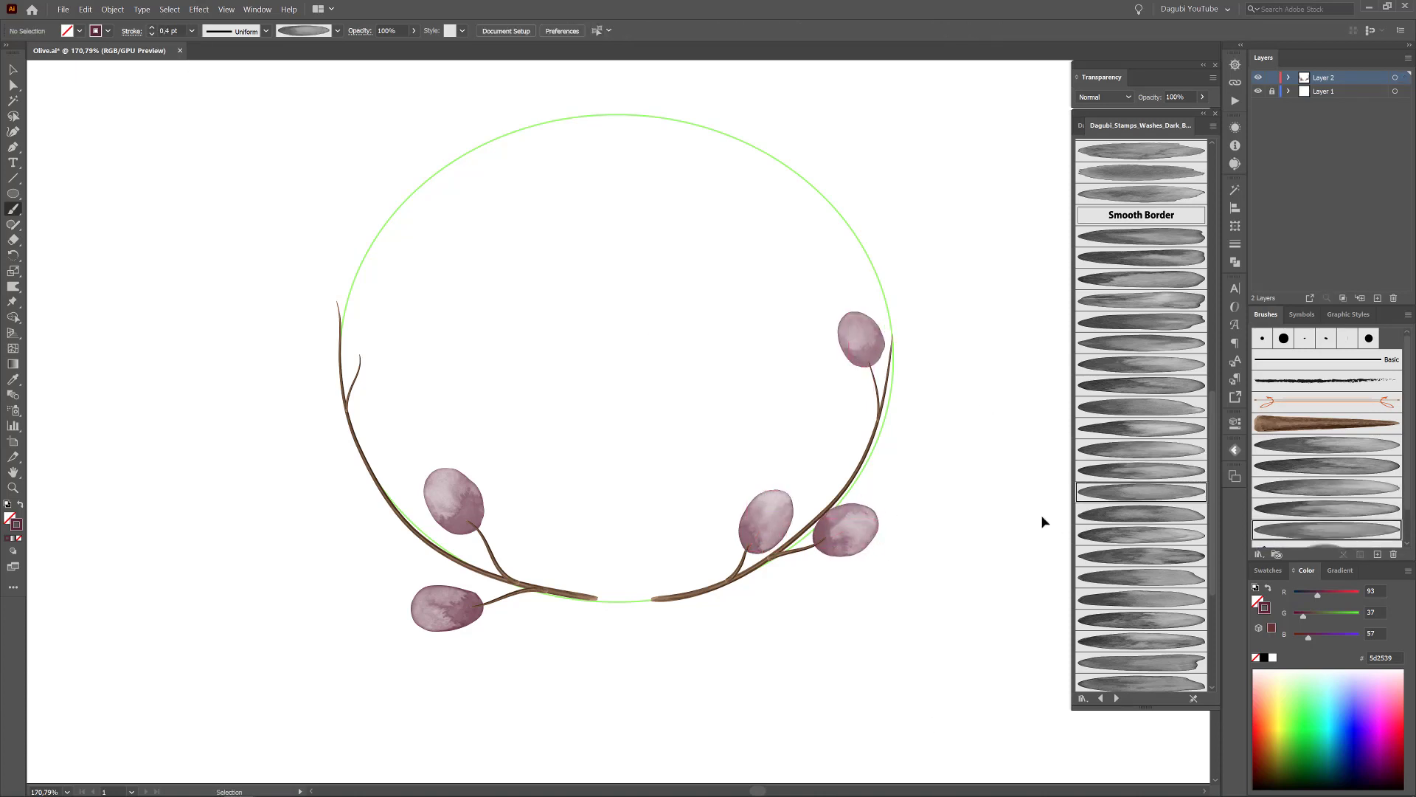
drag(361, 365, 362, 305)
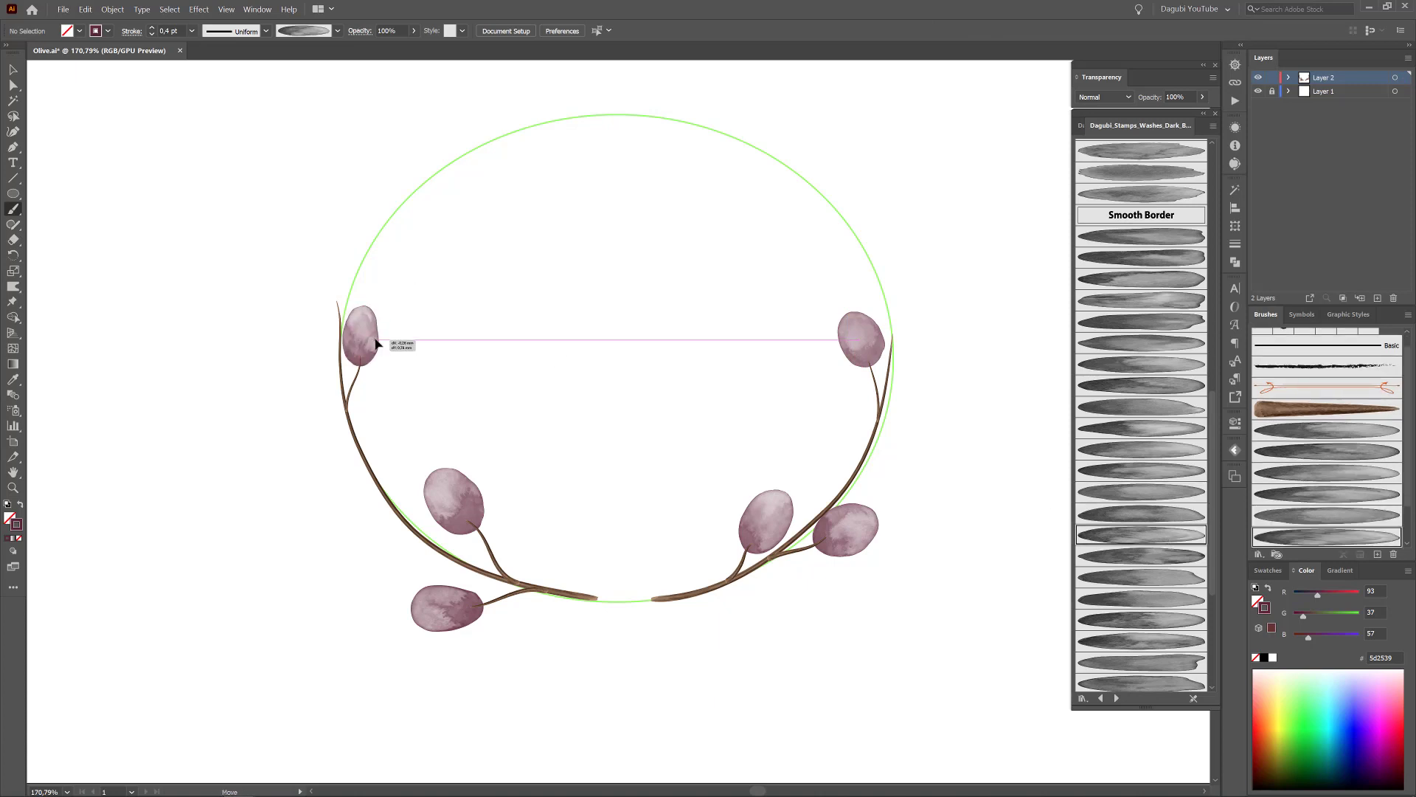
ctrl+click(613, 361)
Choose a thin tapered brush from the washes library for stem shading.
click(1100, 698)
scroll(1170, 508, down, 3)
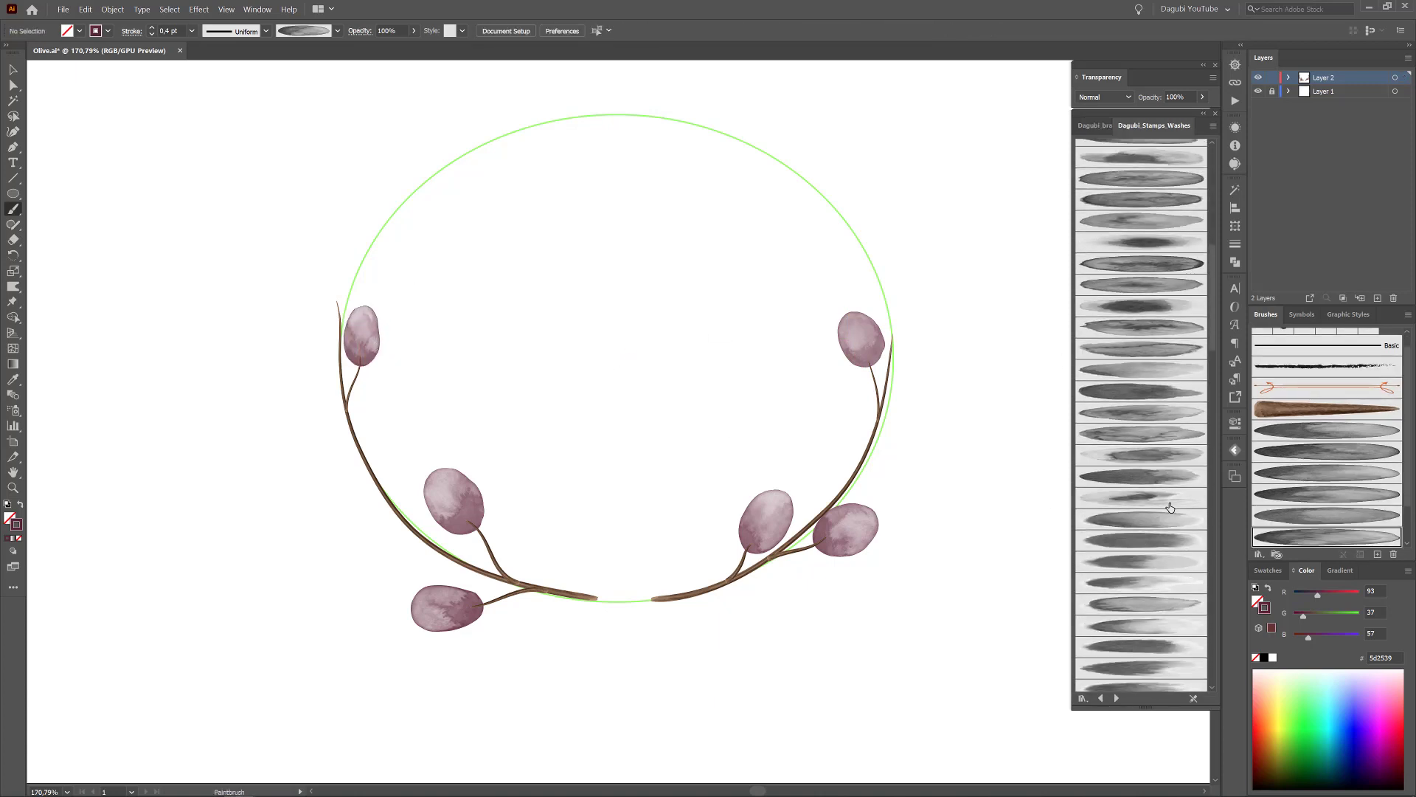
scroll(1162, 650, down, 3)
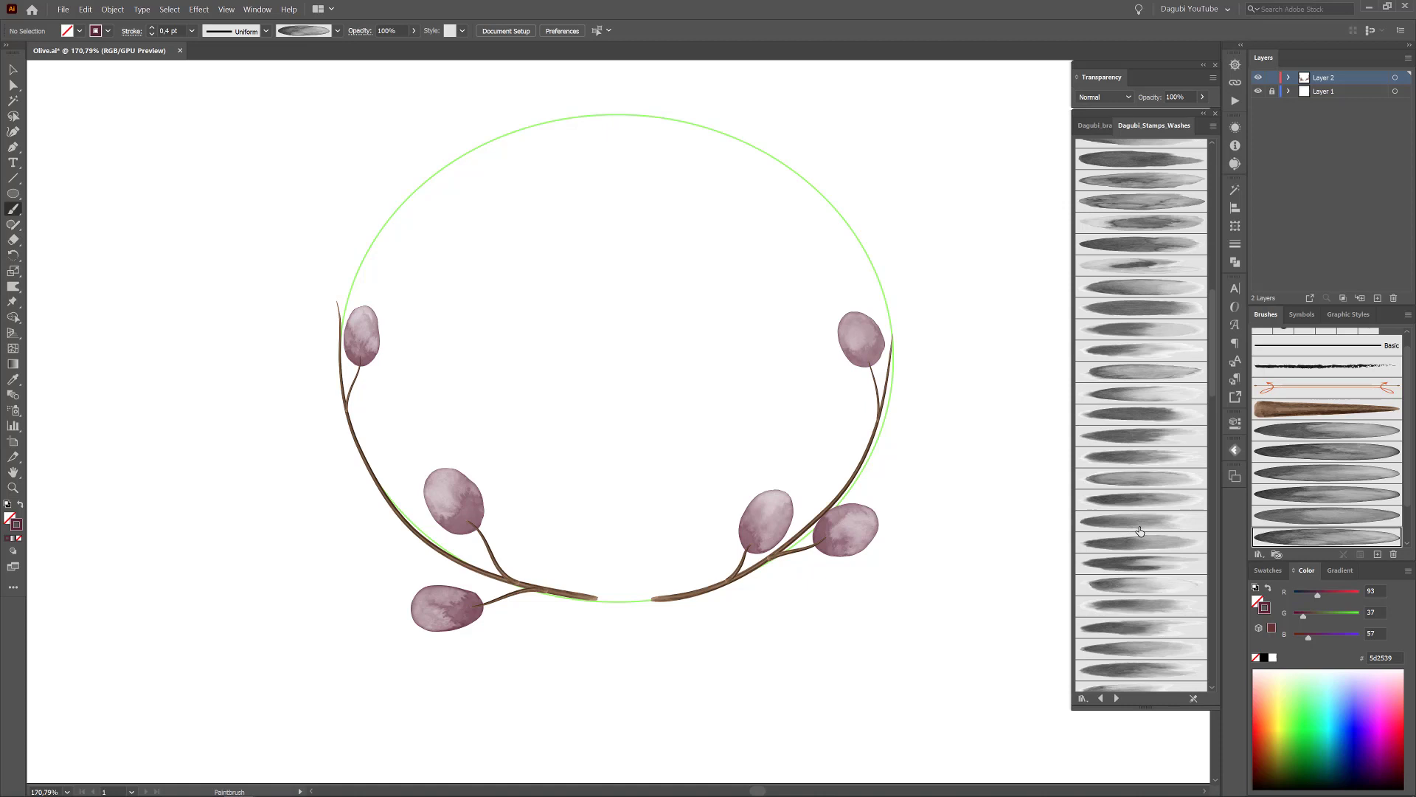
click(1141, 648)
click(152, 33)
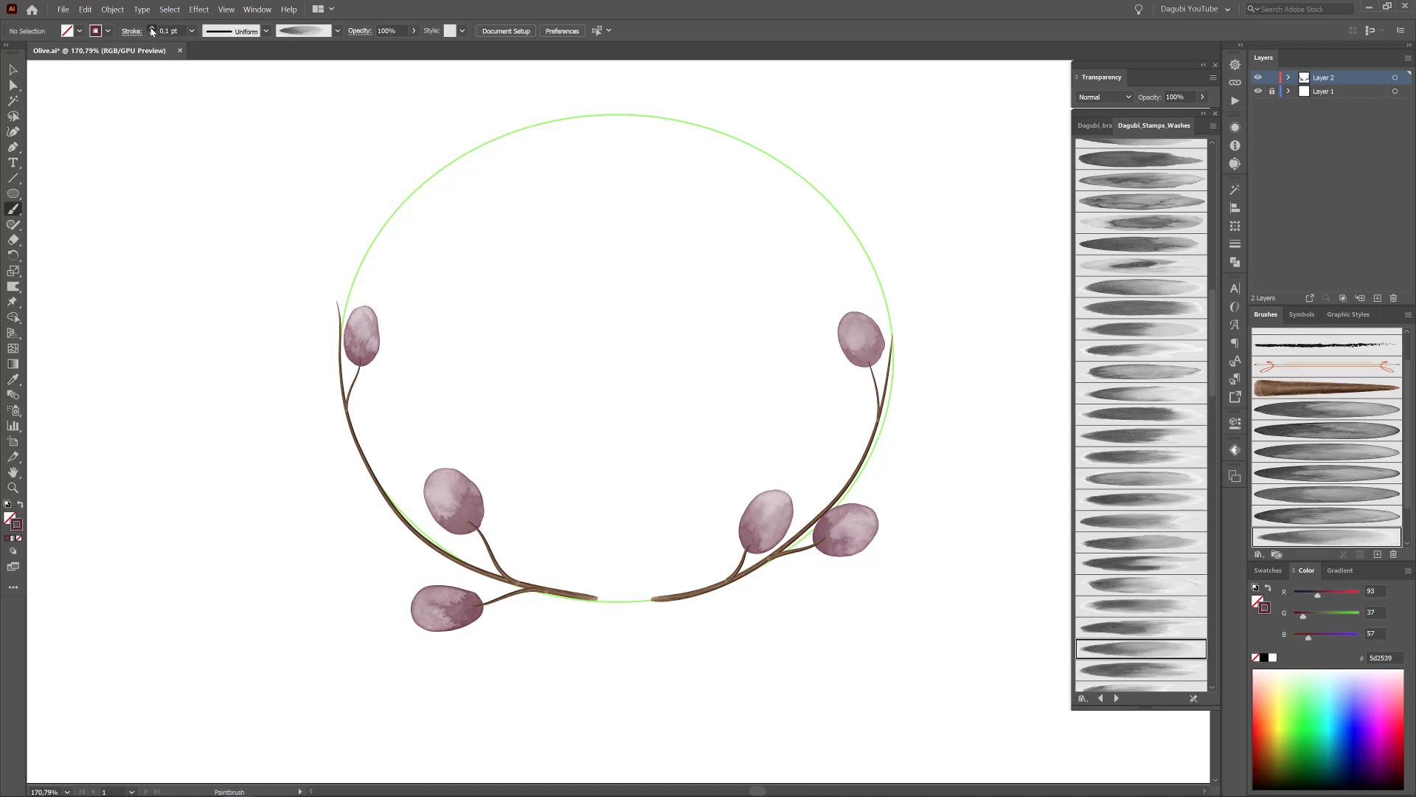
Set the blending mode to Multiply and test a dark wash at a stem, then undo it.
click(1104, 97)
click(1091, 148)
scroll(764, 566, up, 4)
scroll(761, 553, up, 5)
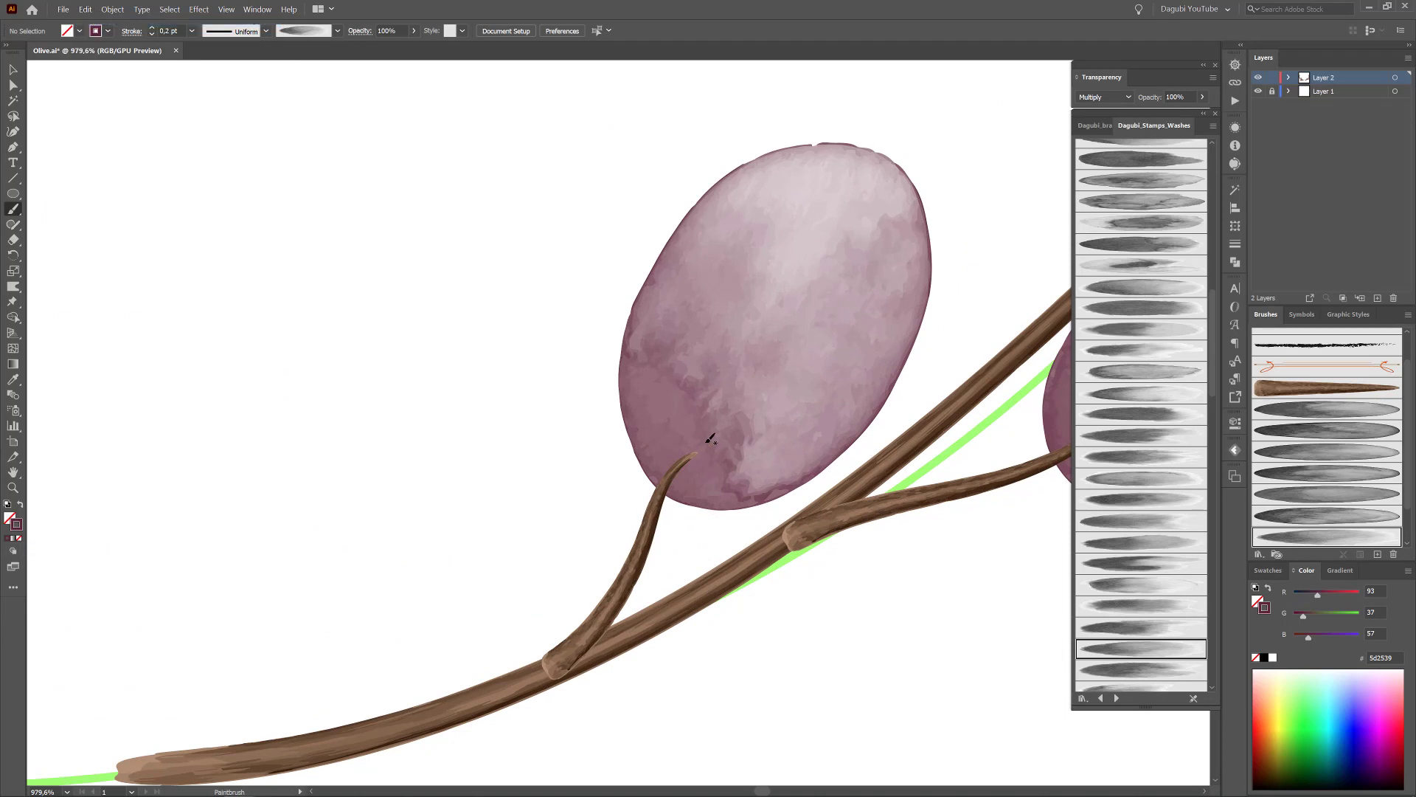
drag(645, 435, 708, 484)
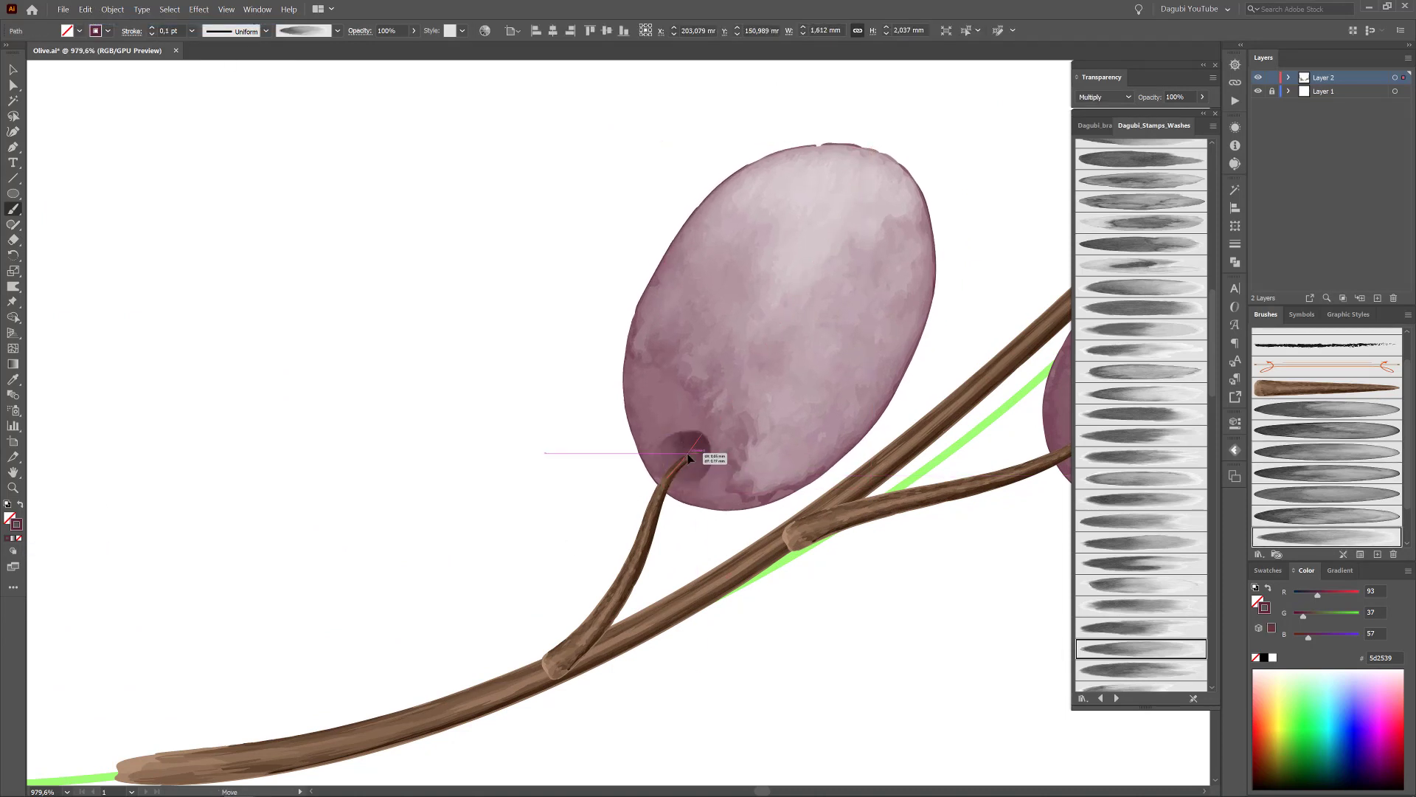
key(ctrl+z)
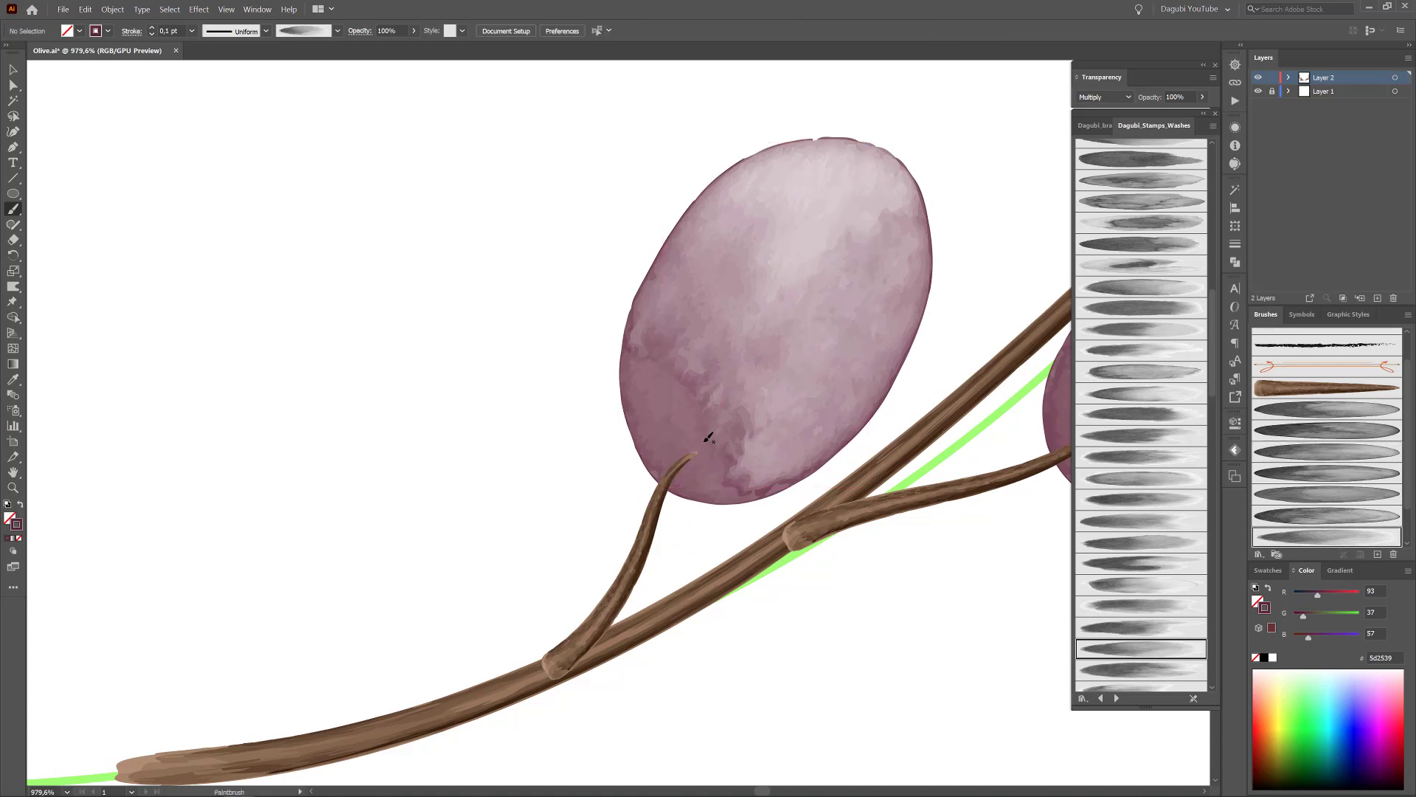
Paint small dark wash spots where three olives meet their stems.
drag(922, 426, 502, 337)
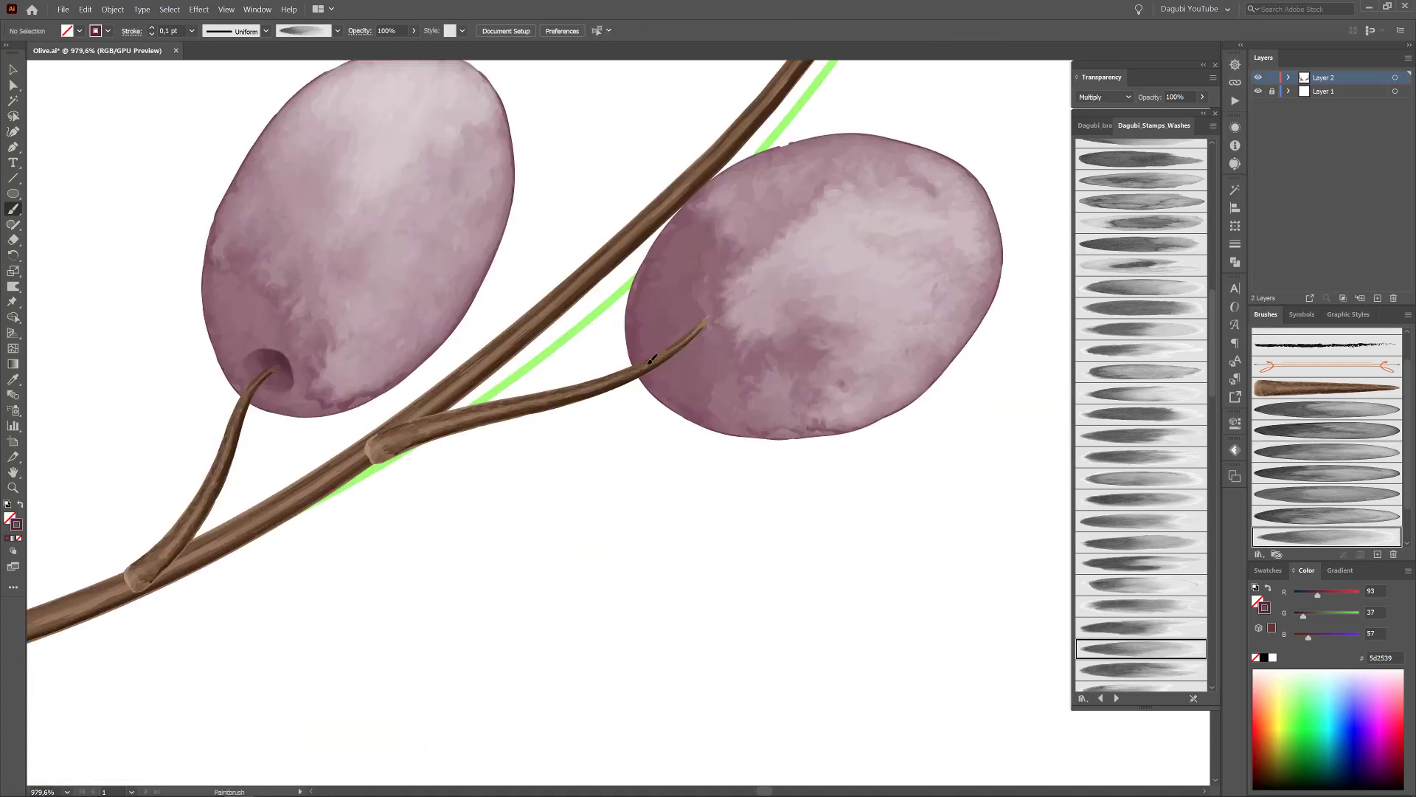
mouse_move(651, 359)
mouse_down()
mouse_move(695, 345)
mouse_move(684, 361)
mouse_up()
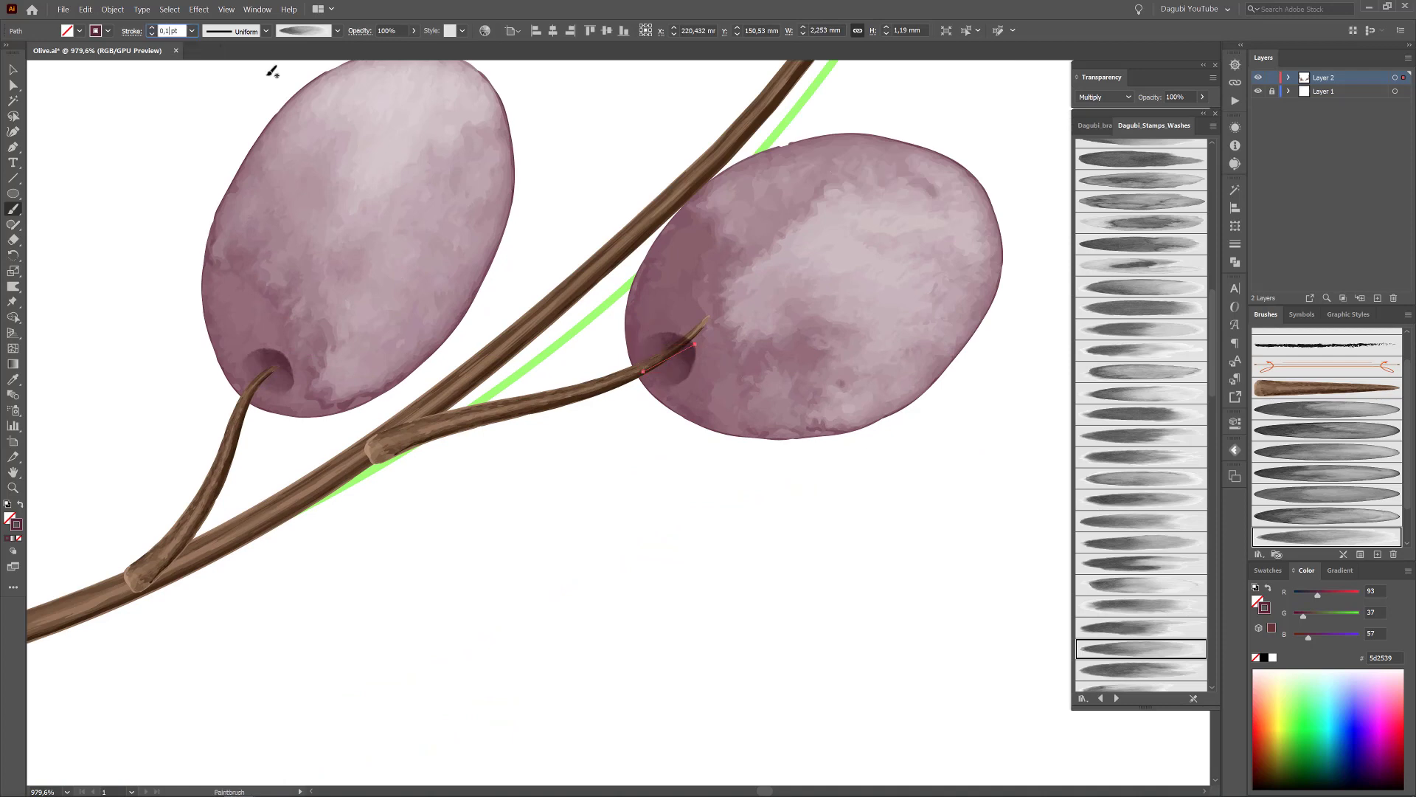
key(ctrl+shift+a)
key(ctrl+0)
scroll(756, 257, up, 5)
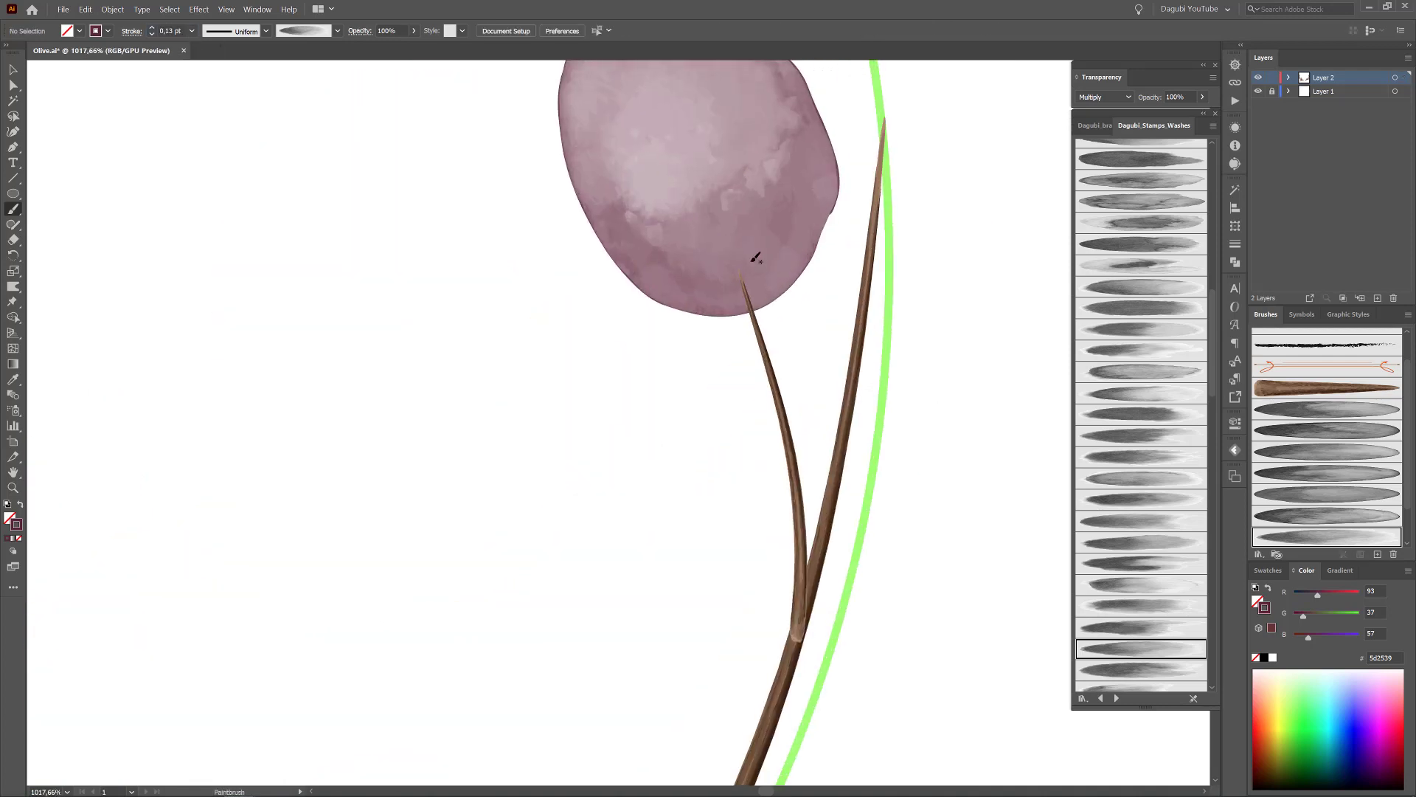
scroll(576, 506, down, 5)
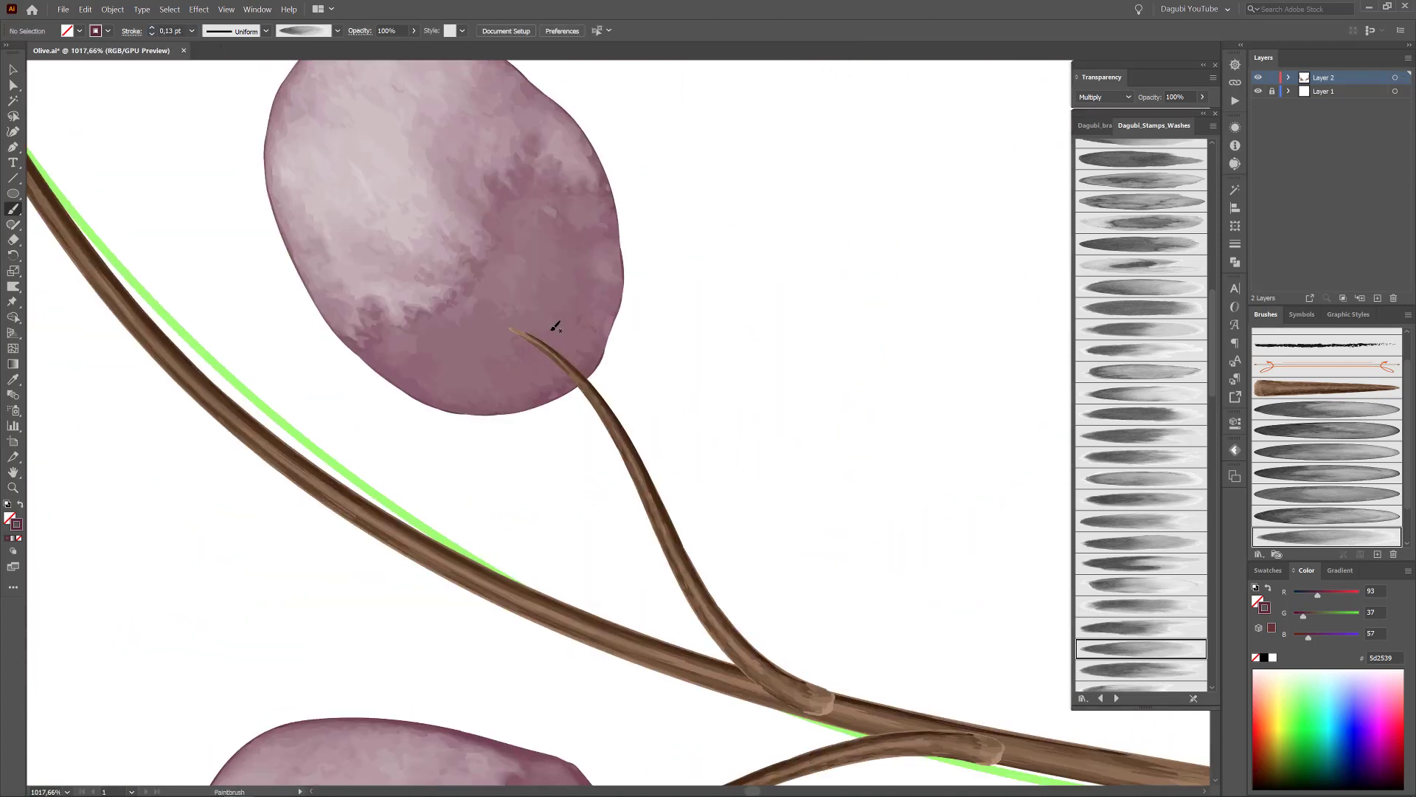
drag(549, 348, 520, 332)
scroll(553, 533, down, 5)
mouse_move(657, 404)
mouse_down()
mouse_move(487, 435)
mouse_move(573, 423)
mouse_up()
scroll(664, 594, down, 5)
scroll(544, 385, up, 5)
Drag the first stem tips into their olives' dark hollows with Direct Selection.
key(a)
click(528, 375)
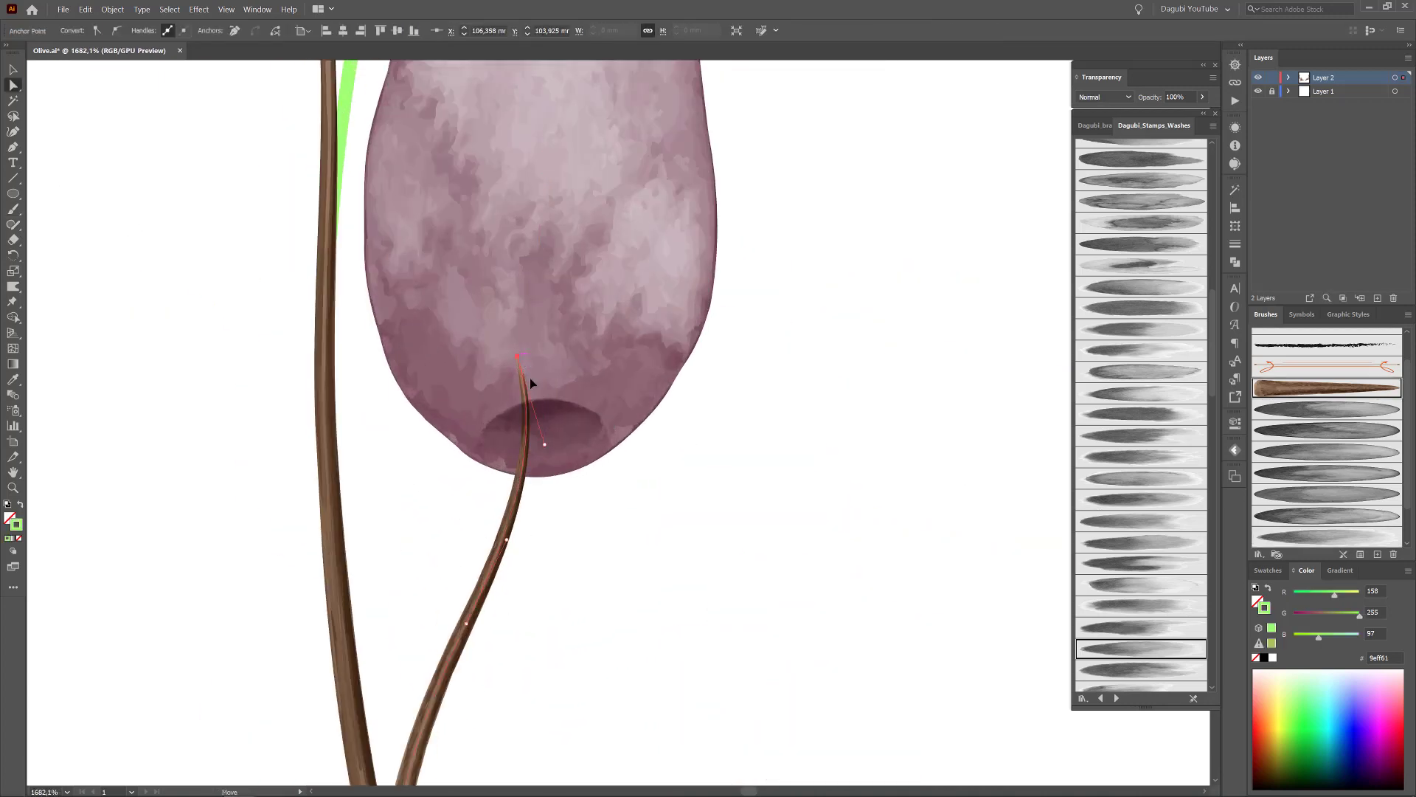
mouse_move(530, 378)
mouse_down()
mouse_move(563, 497)
mouse_move(544, 497)
mouse_up()
scroll(543, 496, down, 5)
scroll(555, 333, up, 6)
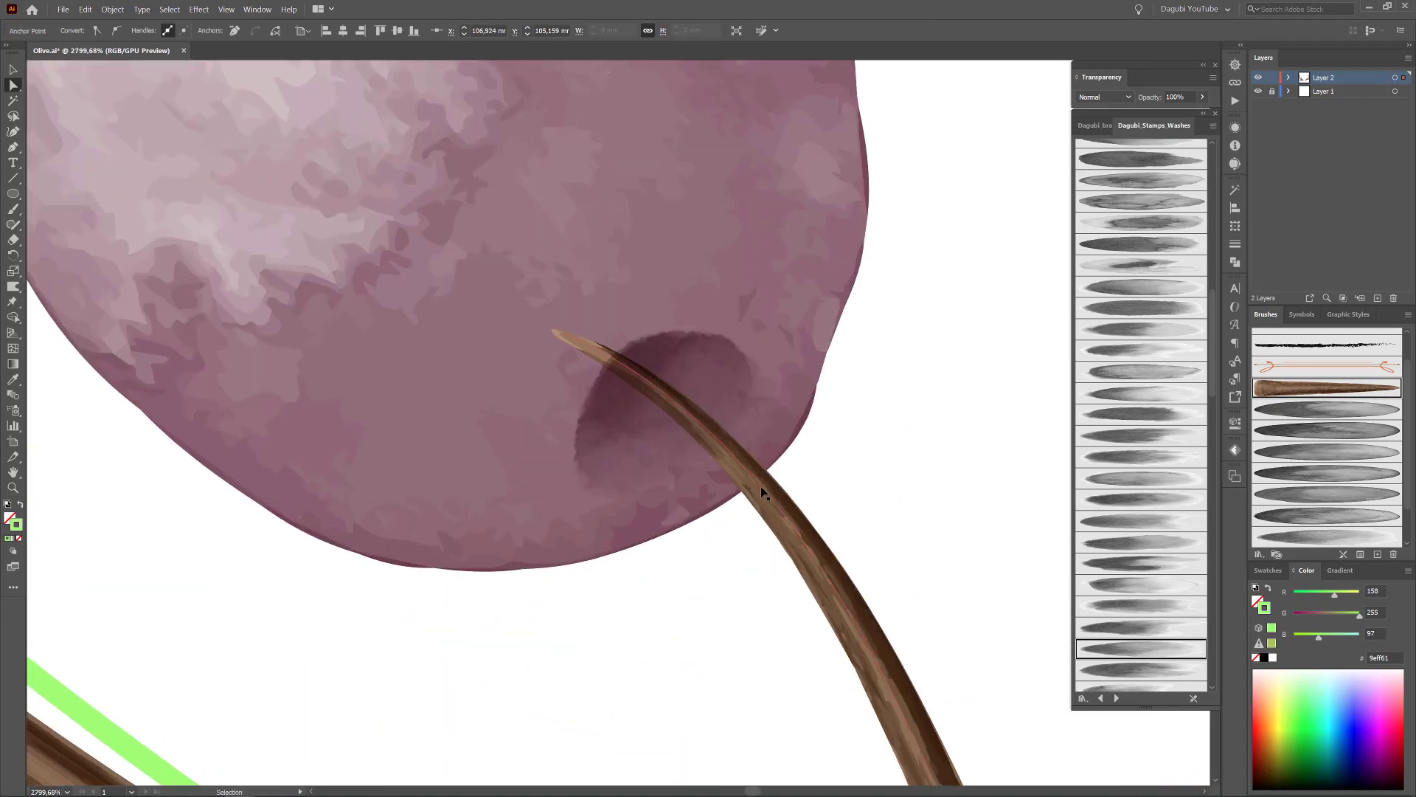
drag(555, 333, 607, 366)
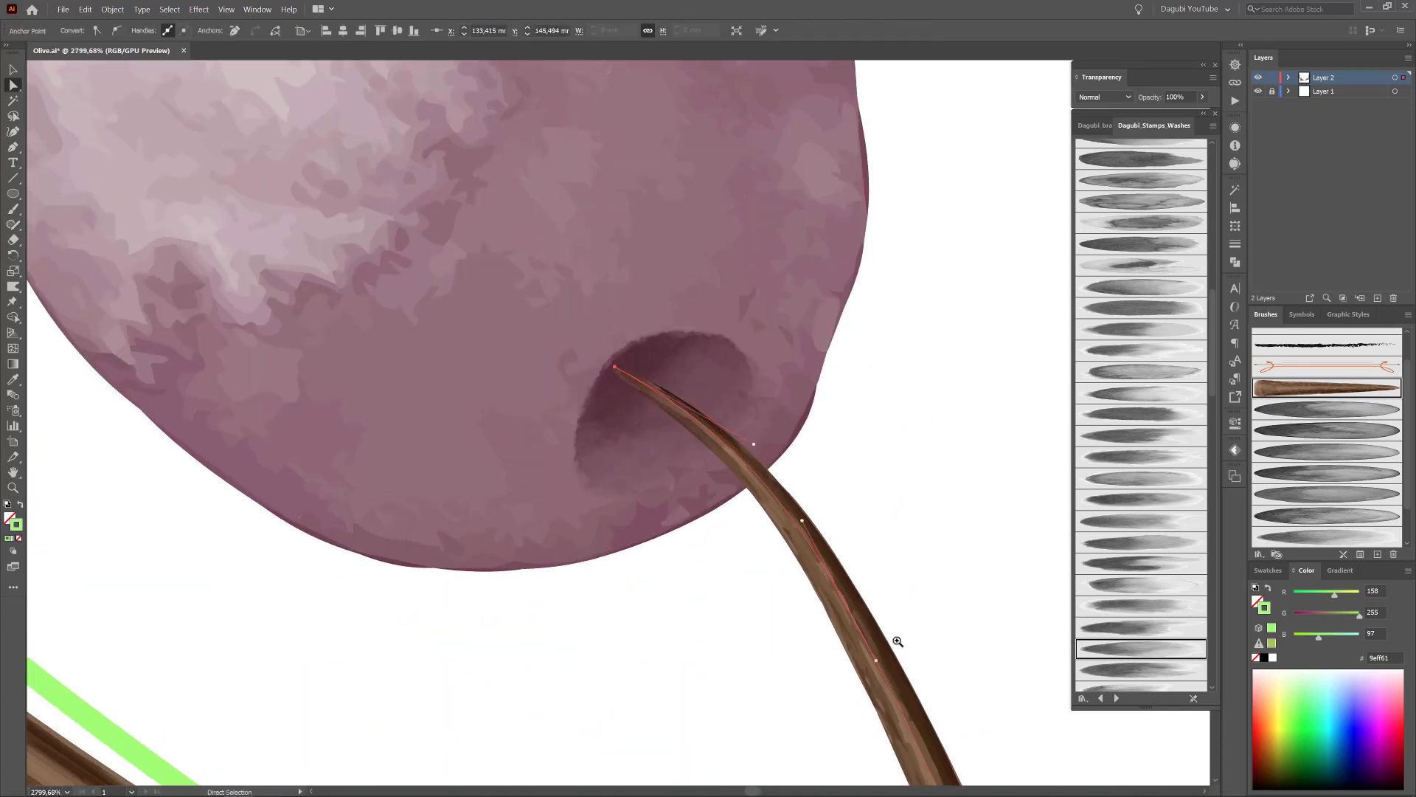
scroll(895, 642, down, 5)
scroll(525, 315, up, 6)
drag(451, 416, 509, 417)
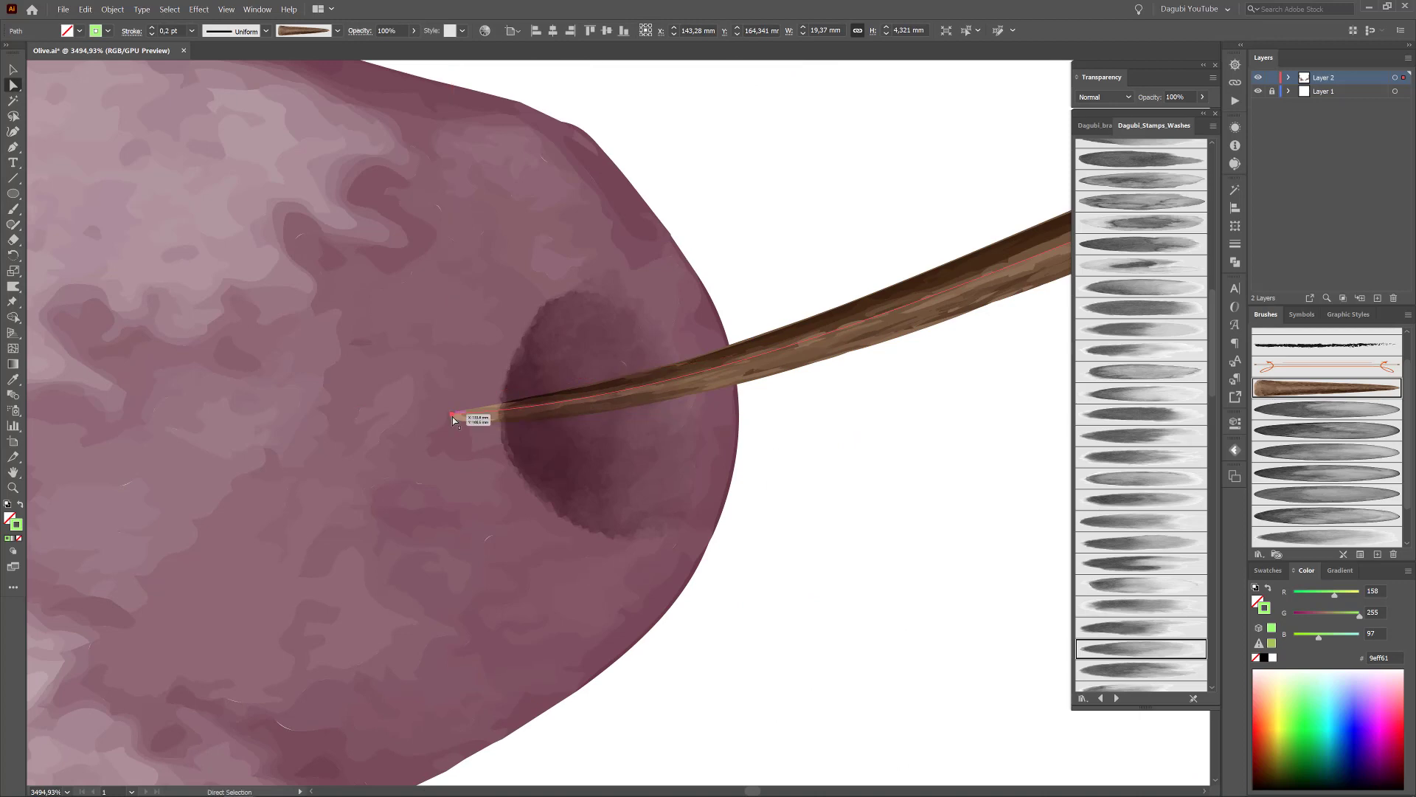
scroll(780, 379, down, 5)
scroll(853, 363, up, 4)
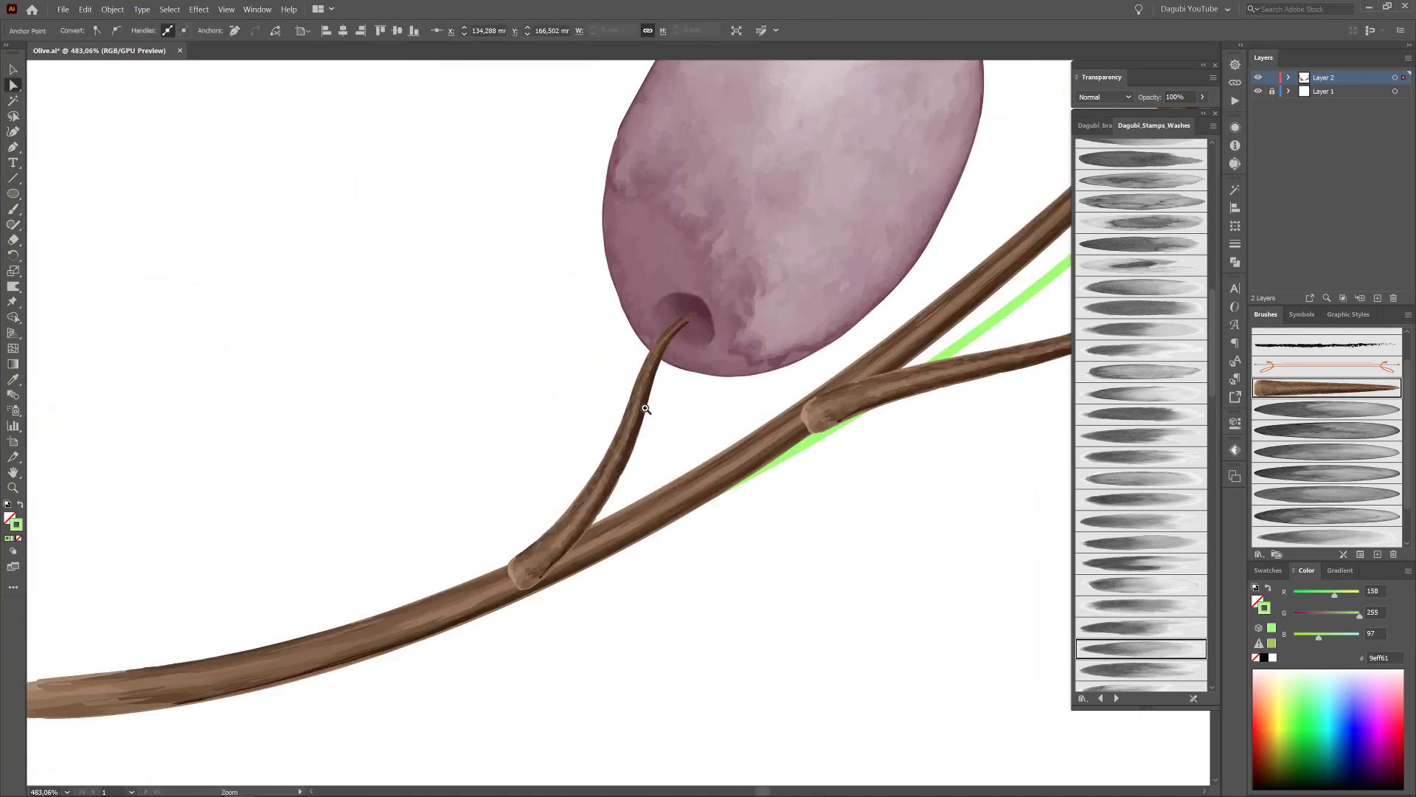
scroll(914, 370, up, 3)
Tuck the next olive's stem tip into its hollow and select another stem.
click(914, 370)
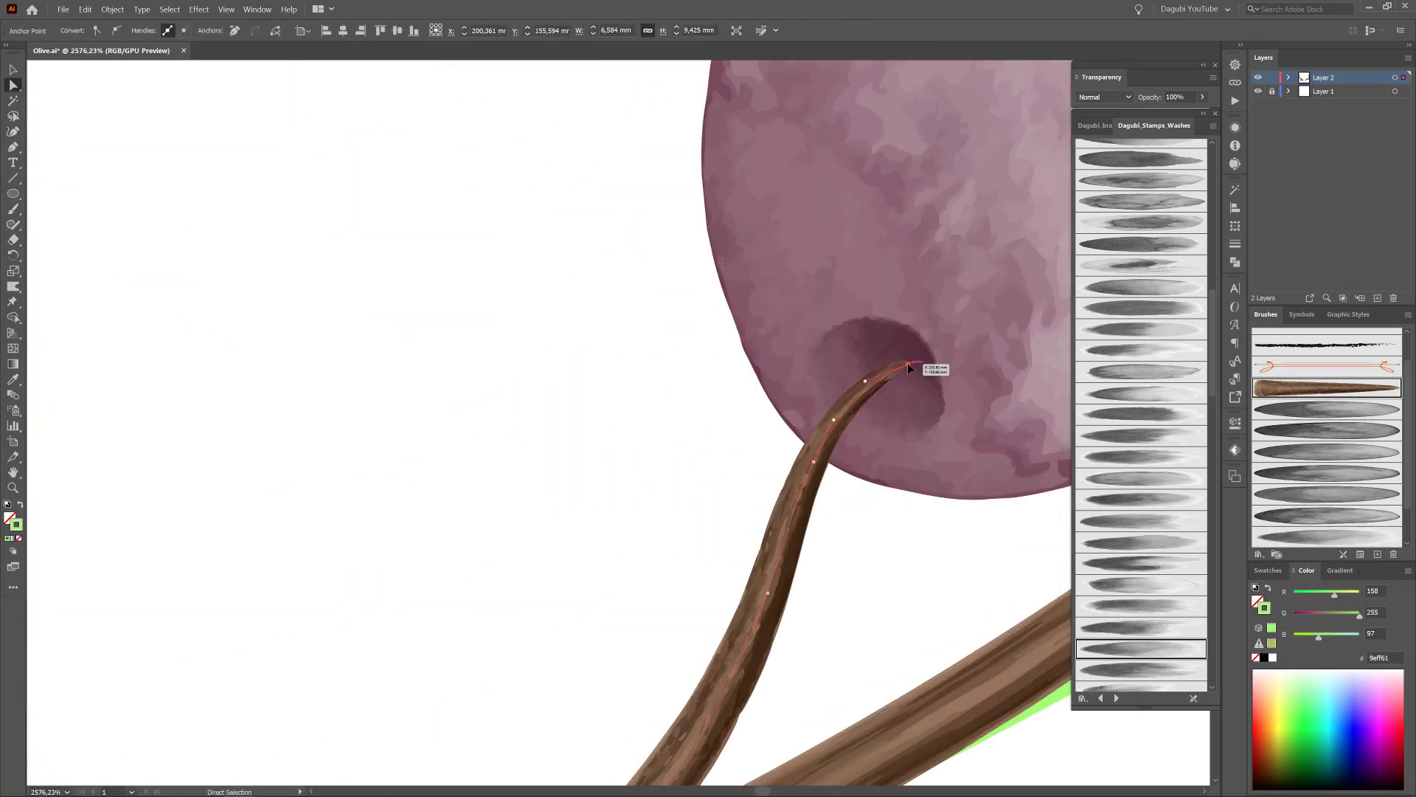
drag(907, 363, 880, 376)
scroll(878, 385, down, 5)
scroll(367, 266, up, 6)
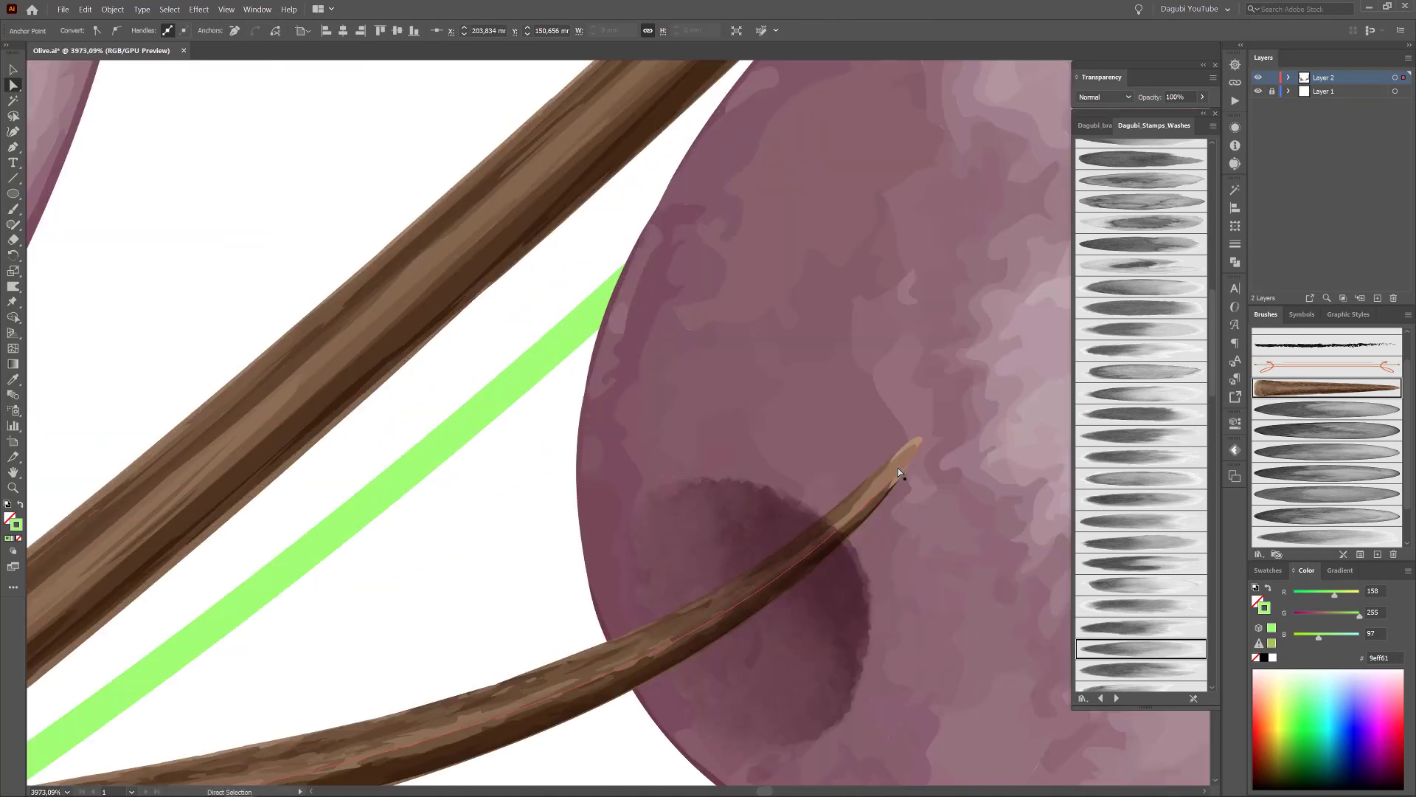
click(841, 542)
scroll(683, 751, down, 5)
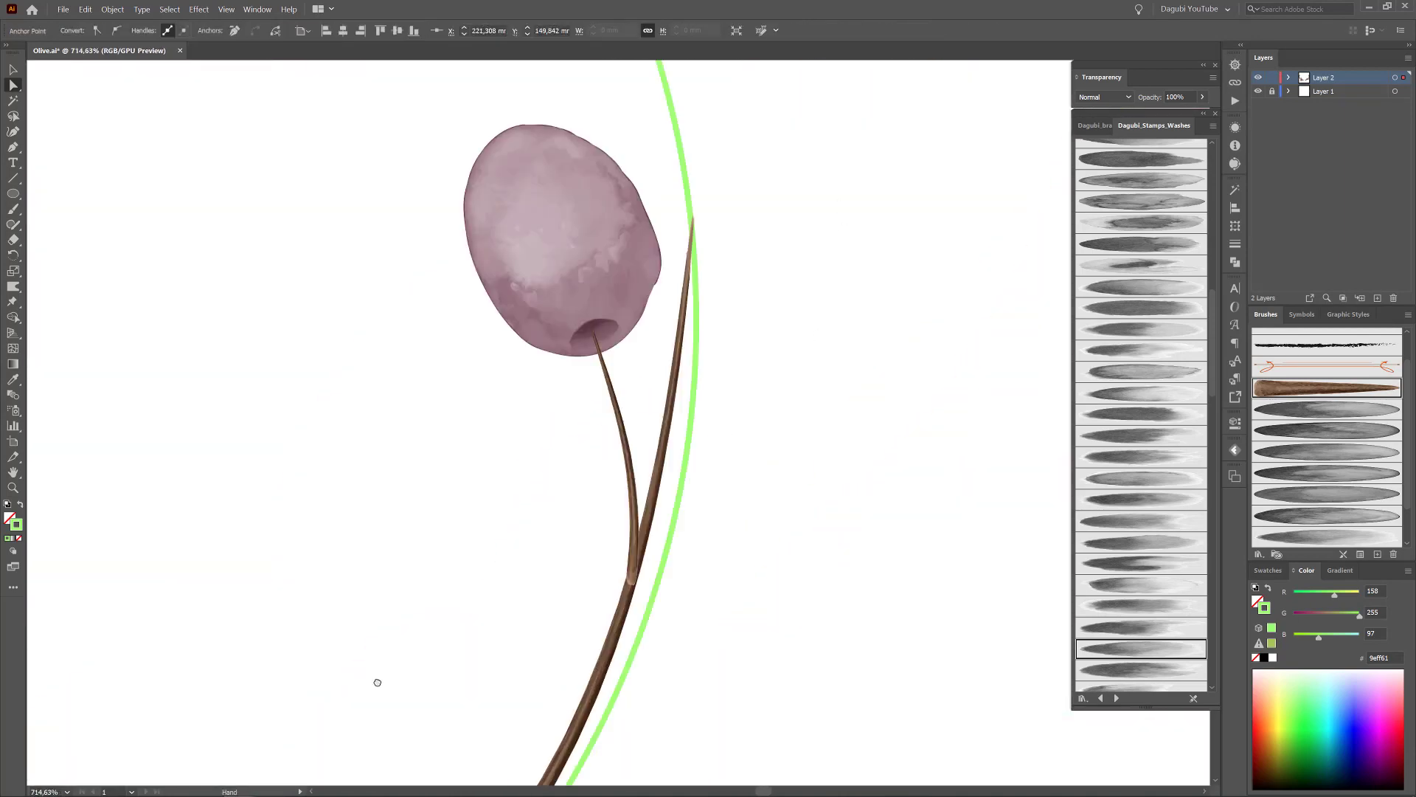
scroll(648, 369, up, 3)
scroll(647, 204, down, 3)
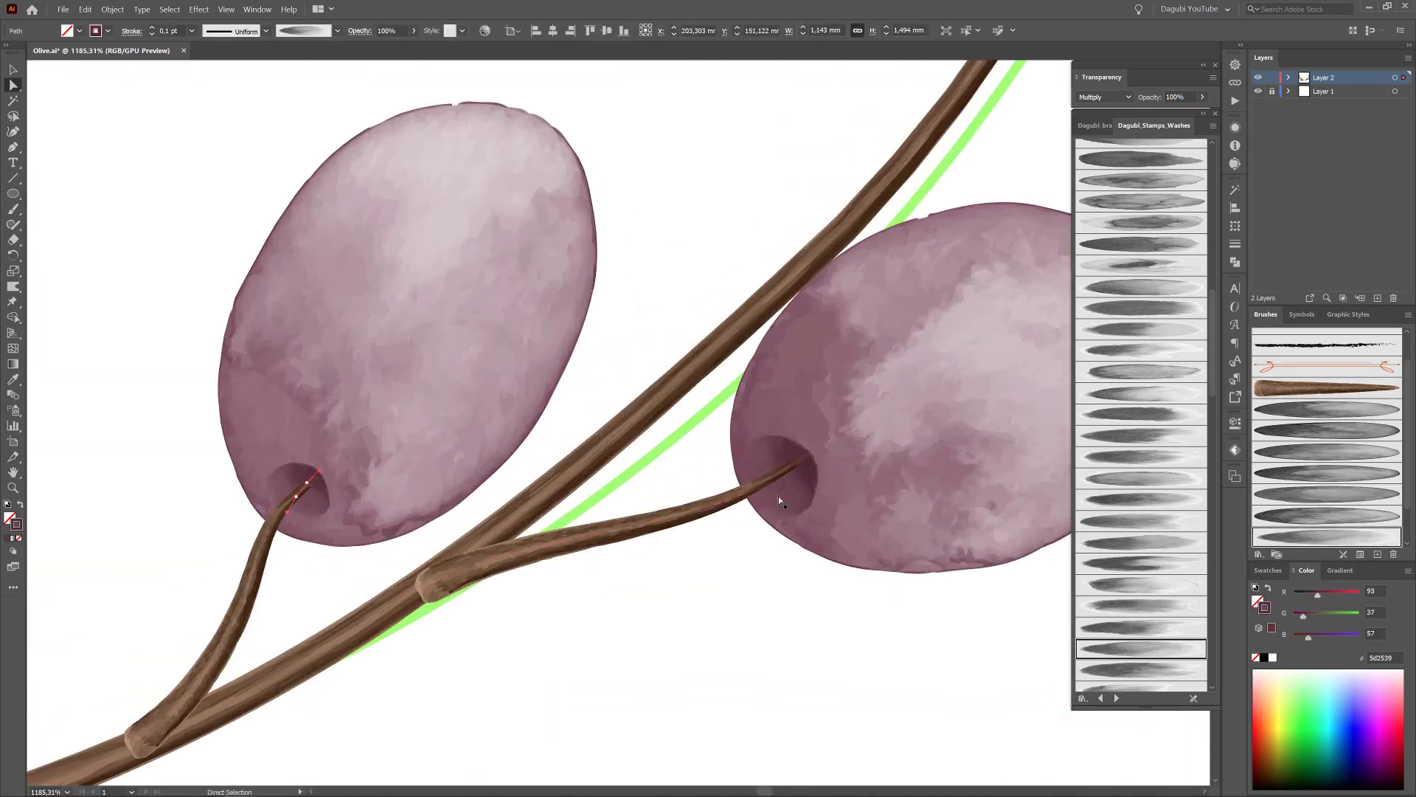
Give the stems a wash brush at 0.2 pt and hide the Layer 1 guide circle.
click(1138, 587)
click(1138, 546)
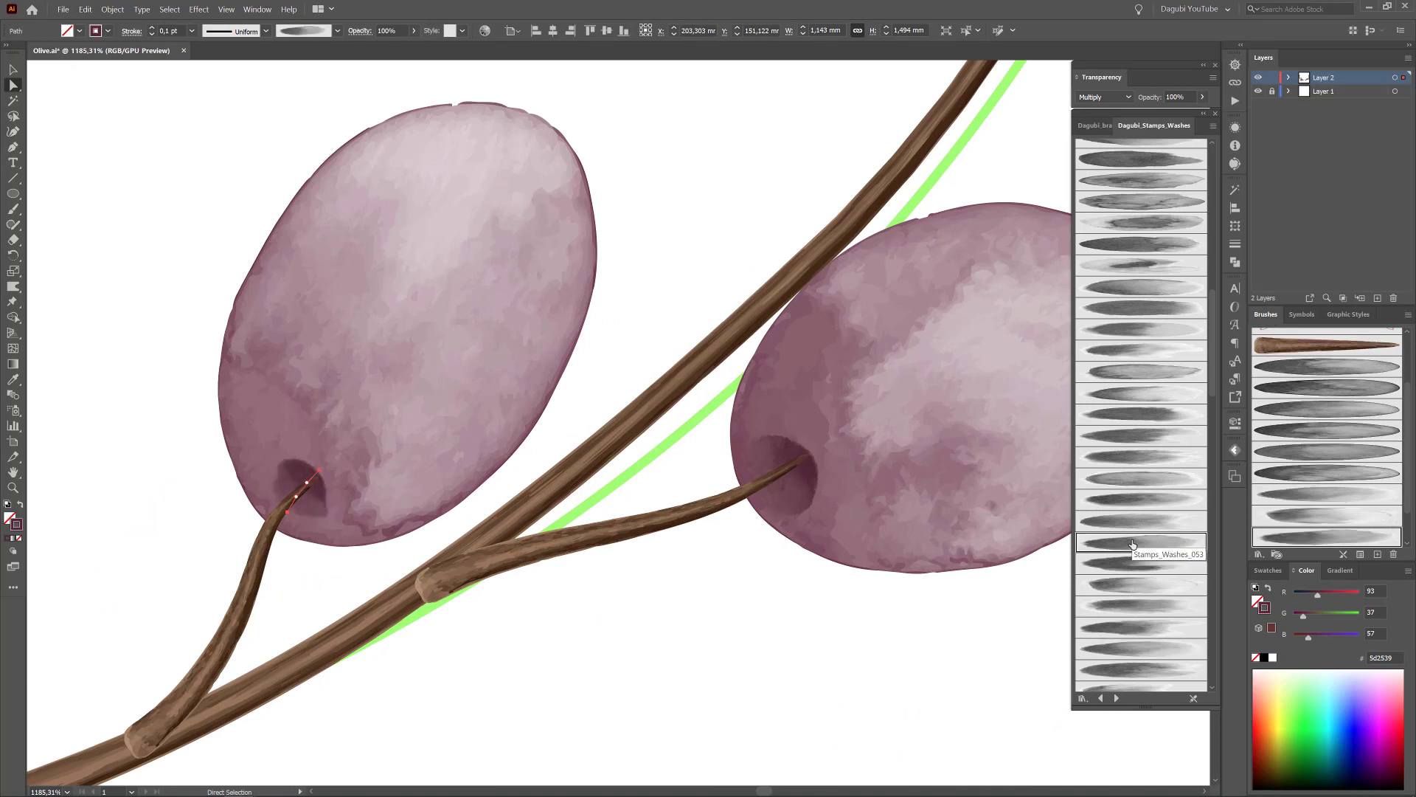
key(ctrl+shift+a)
click(790, 470)
click(1142, 457)
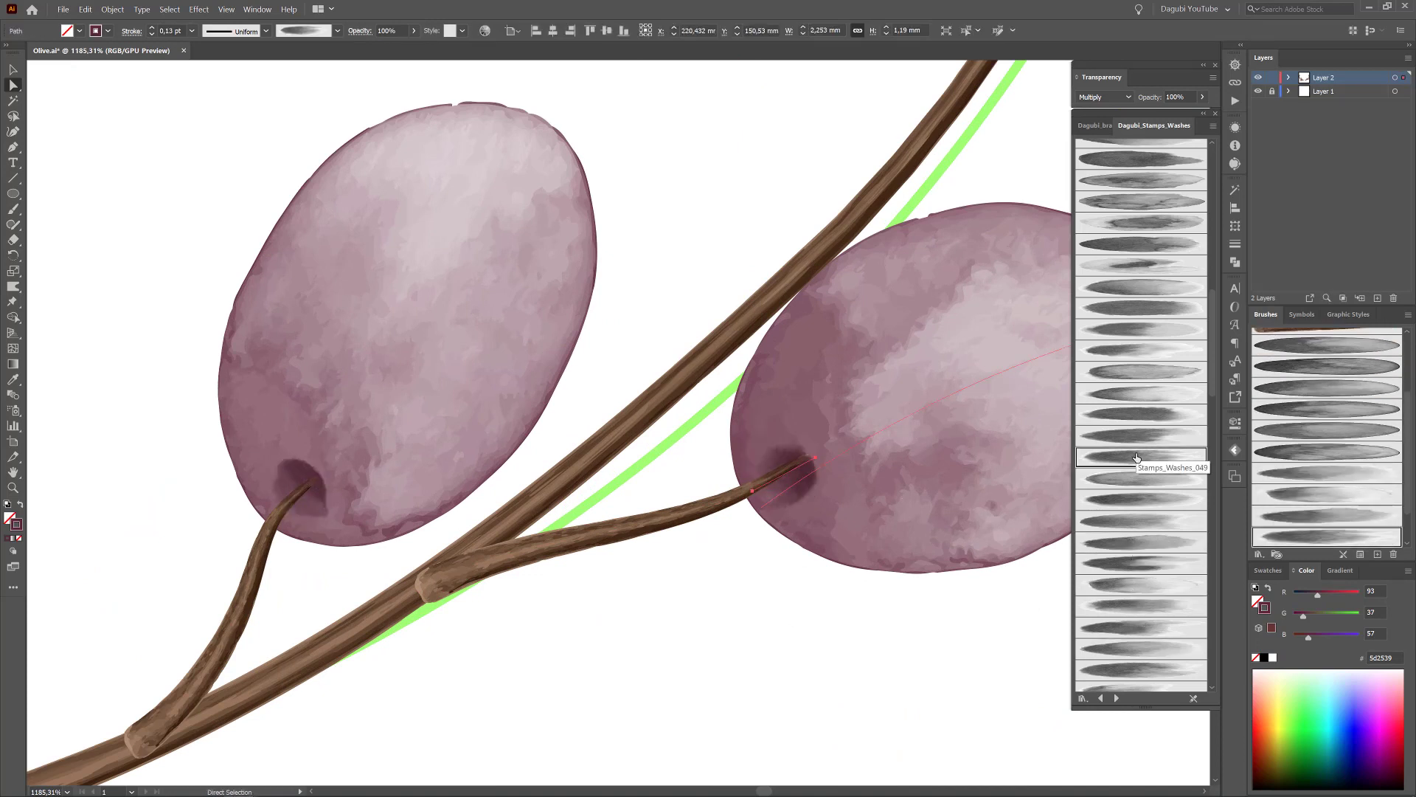
click(151, 28)
click(811, 459)
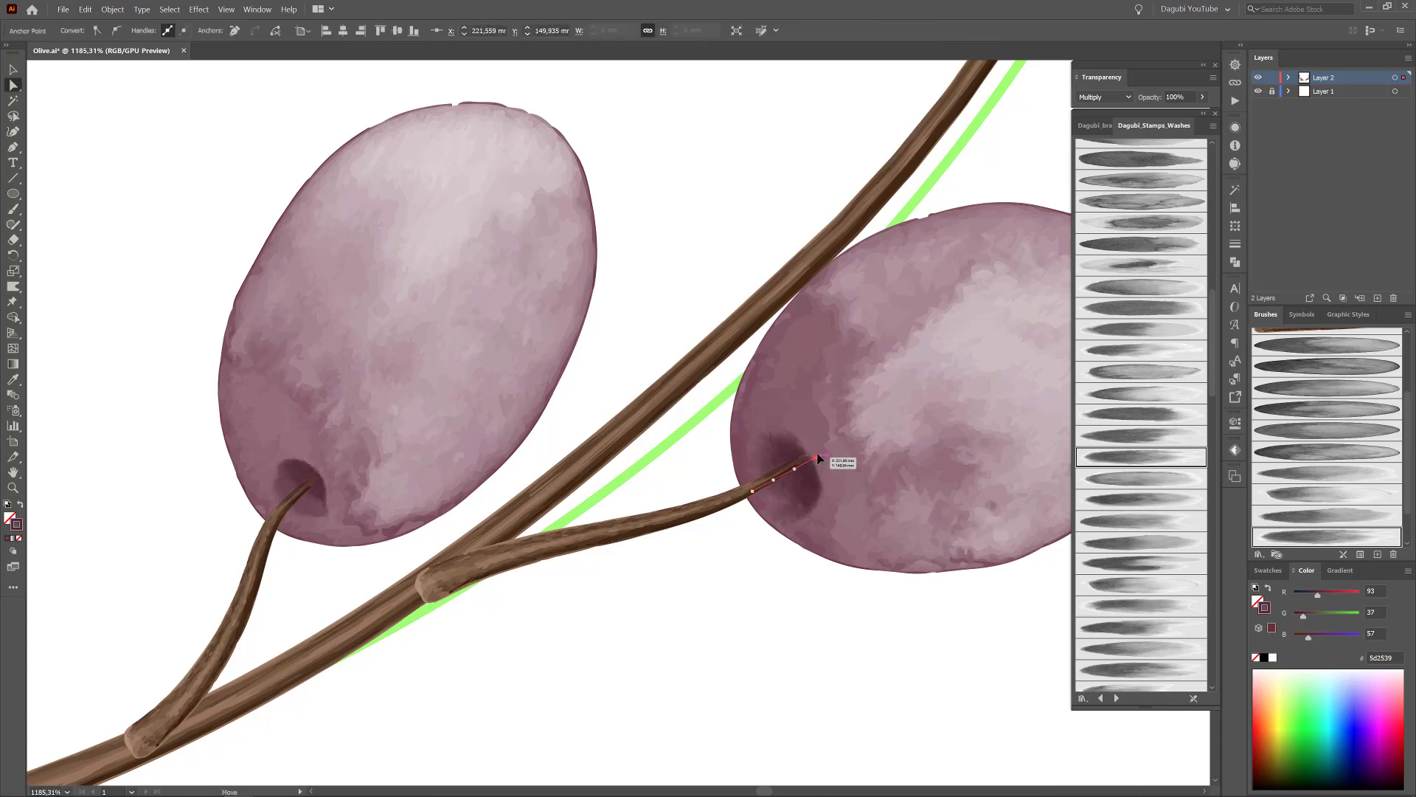
alt+scroll(818, 453, down, 5)
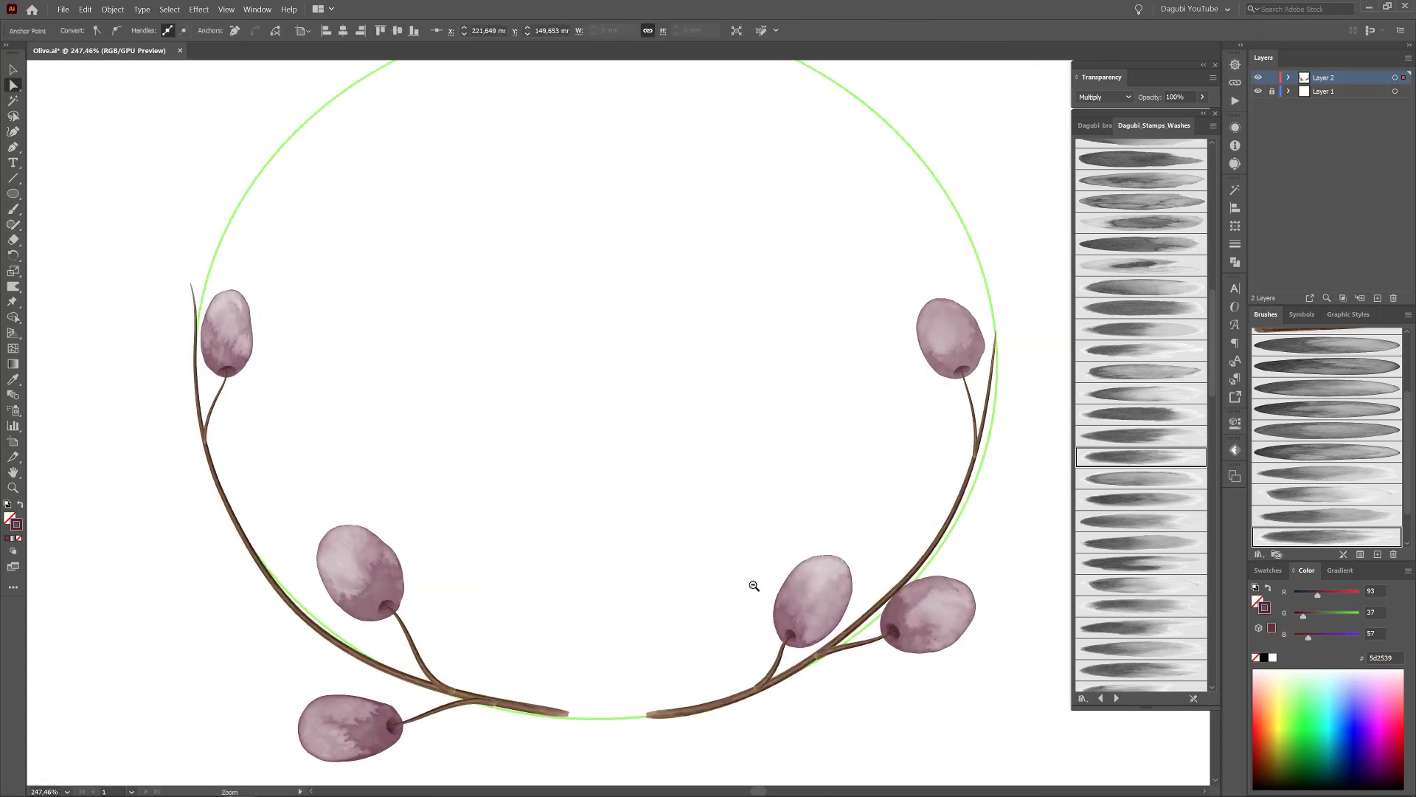
click(1258, 91)
Load the Walnut Green brush library and pick its first leaf brush for the Paintbrush.
click(774, 304)
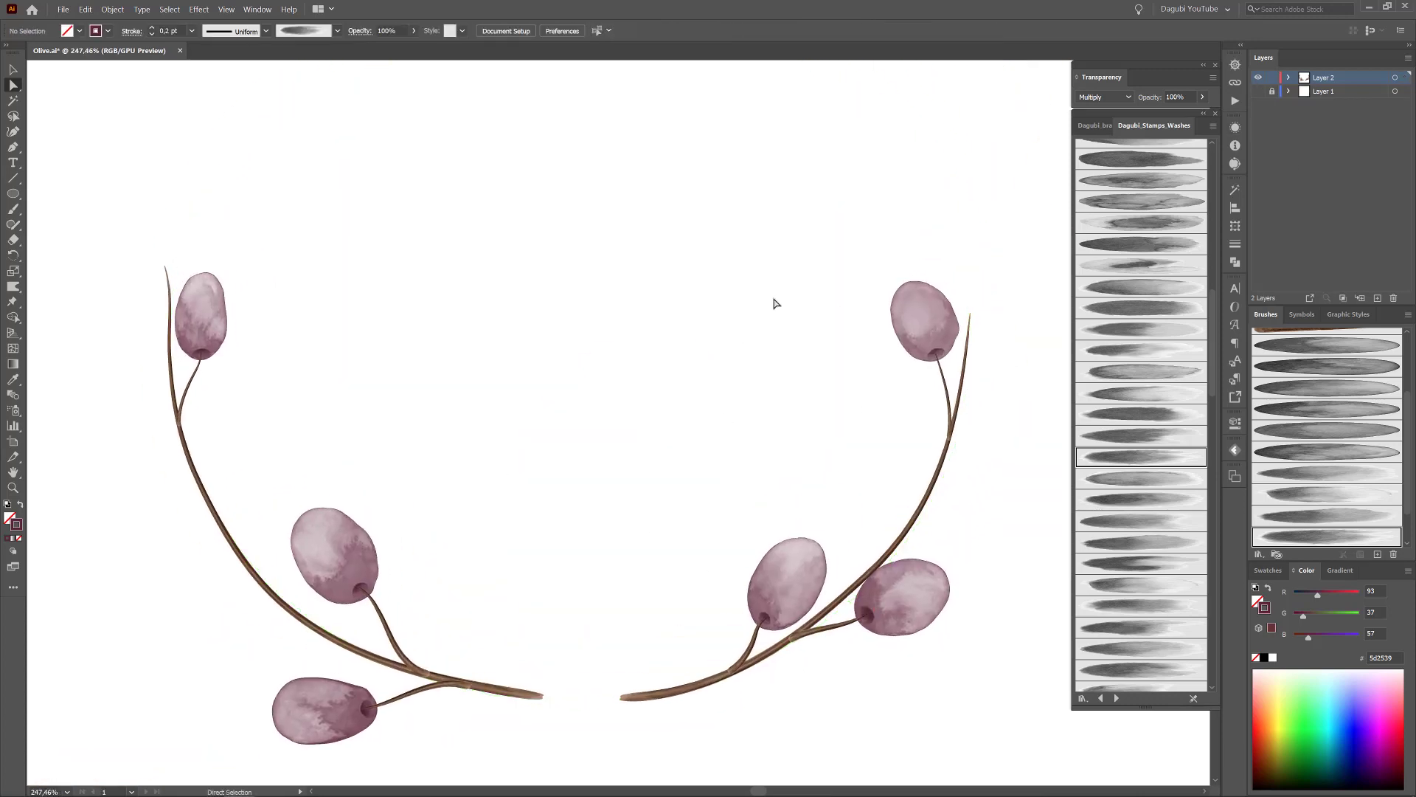
click(13, 210)
click(1102, 698)
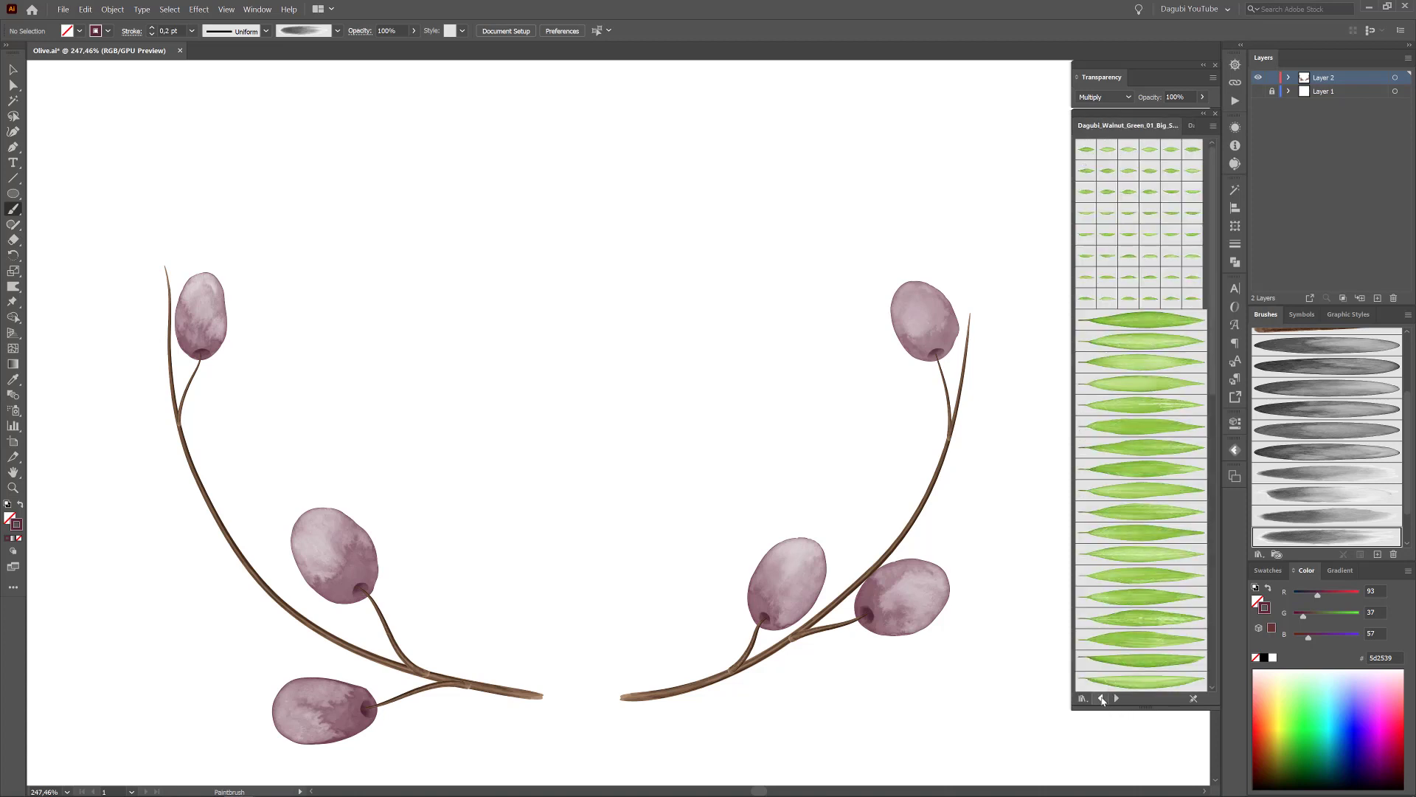
key(ctrl+0)
click(1142, 319)
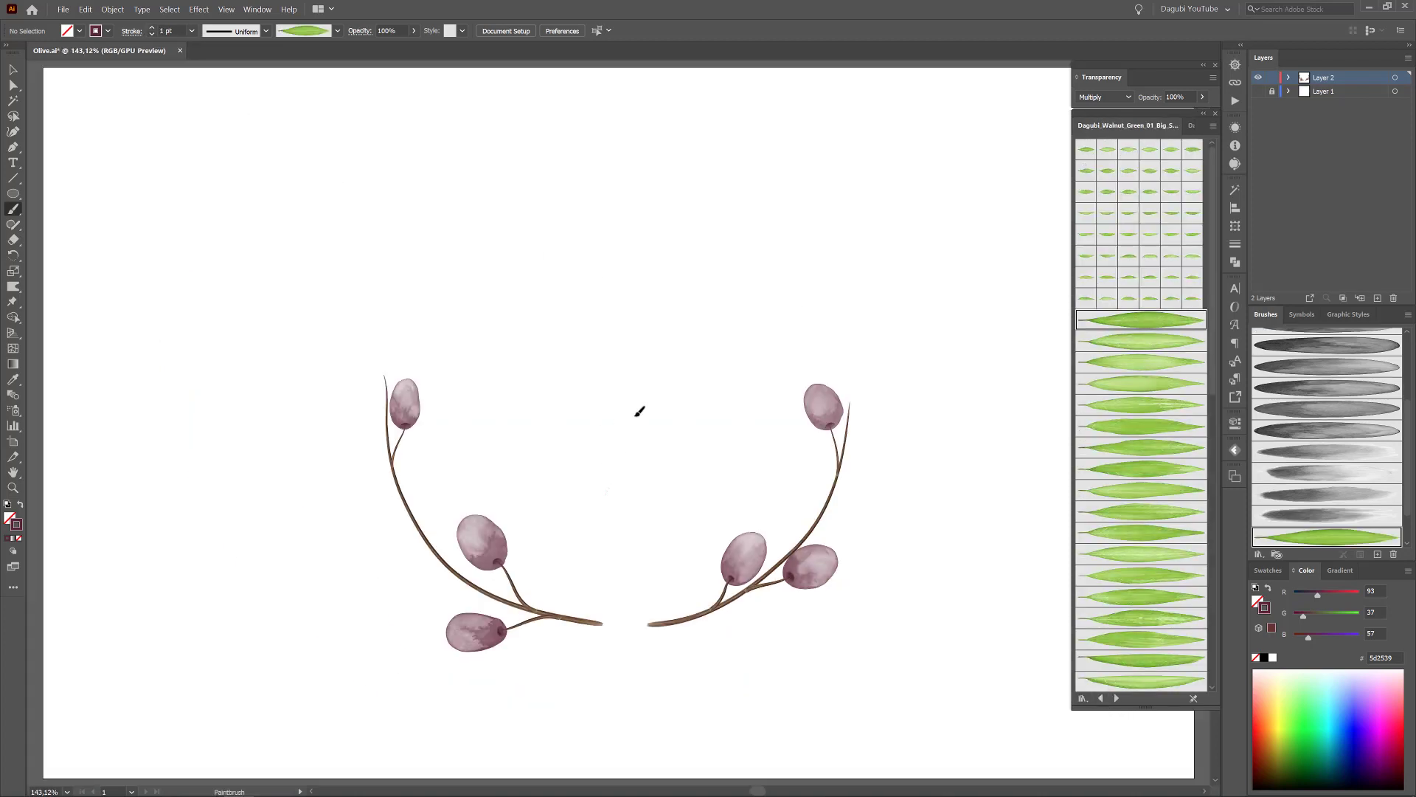
Paint the first two watercolour leaves at the base of the right branch.
mouse_move(611, 301)
mouse_down()
mouse_move(617, 489)
mouse_move(639, 480)
mouse_up()
key(ctrl+z)
key(ctrl+z)
drag(686, 613, 733, 476)
click(1111, 341)
drag(750, 603, 858, 605)
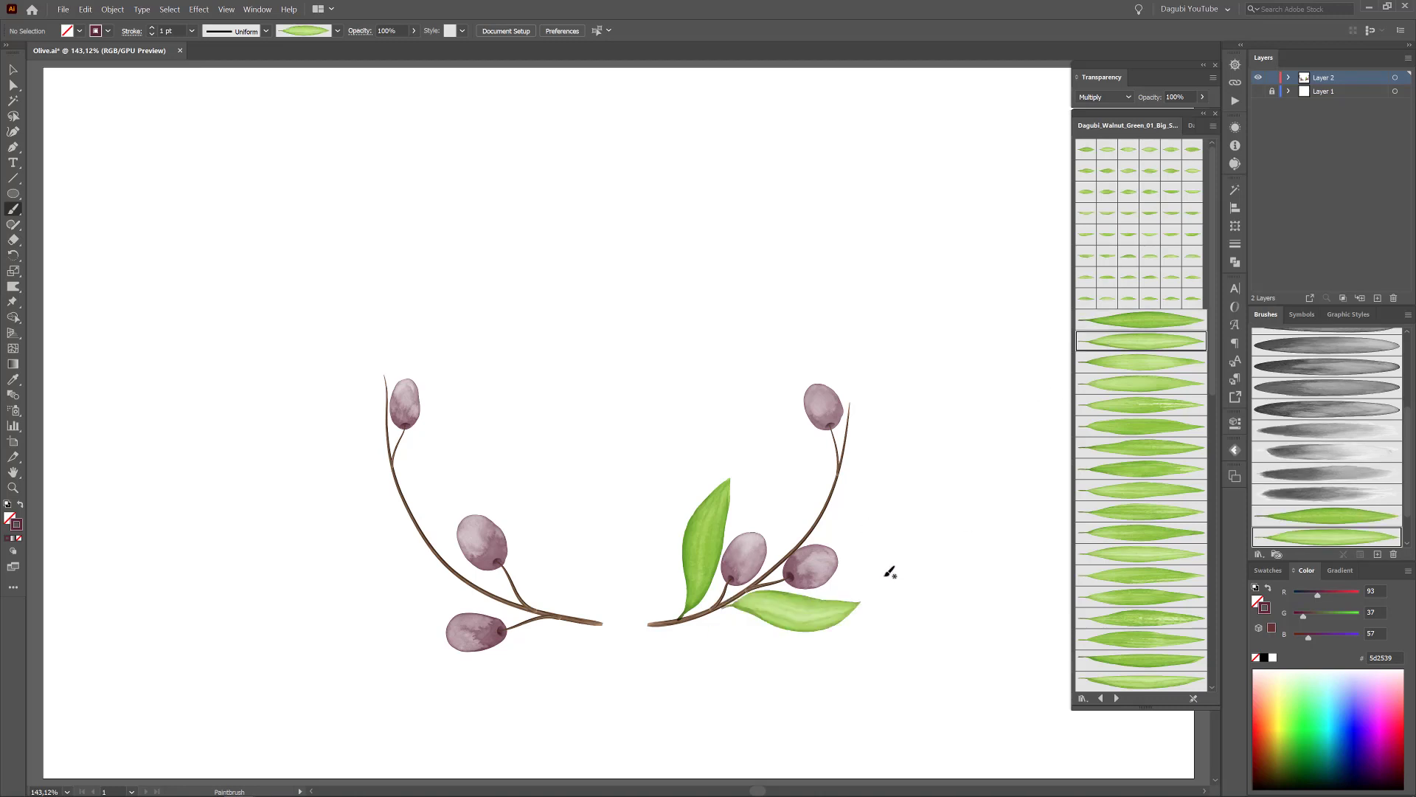
key(ctrl+a)
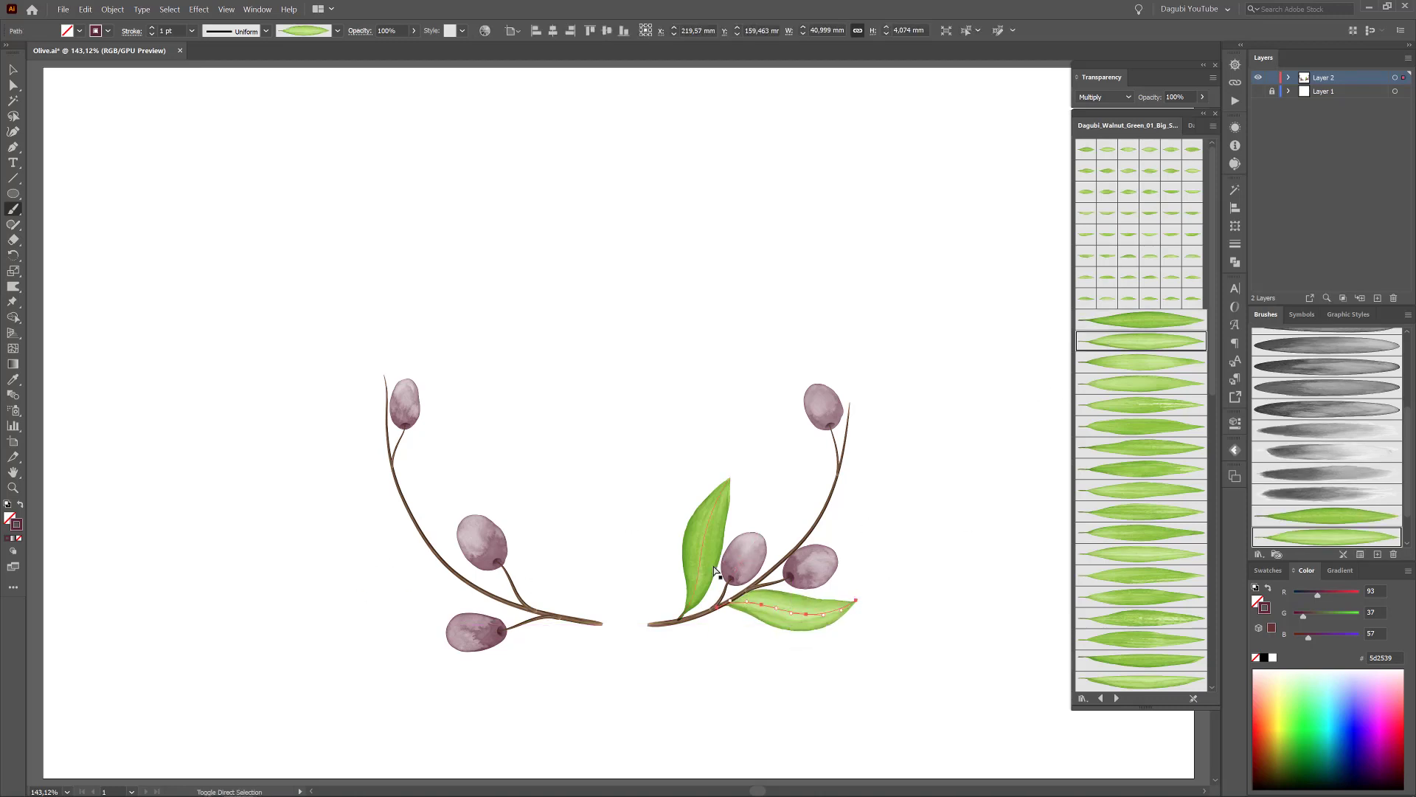
key(ctrl+shift+a)
Paint three more leaves between the olives and up the stem, each with a new brush.
click(1141, 362)
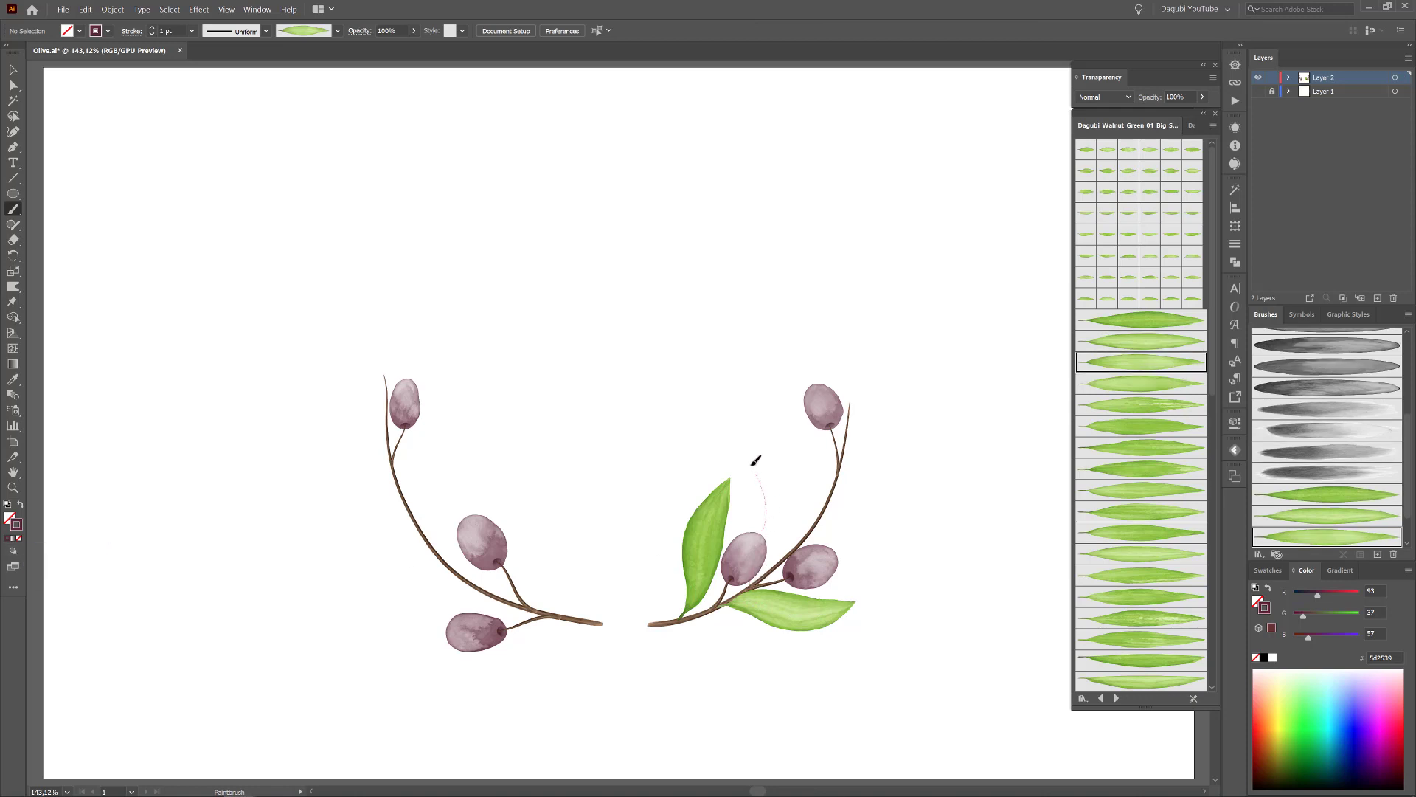
drag(752, 465, 746, 454)
click(1129, 384)
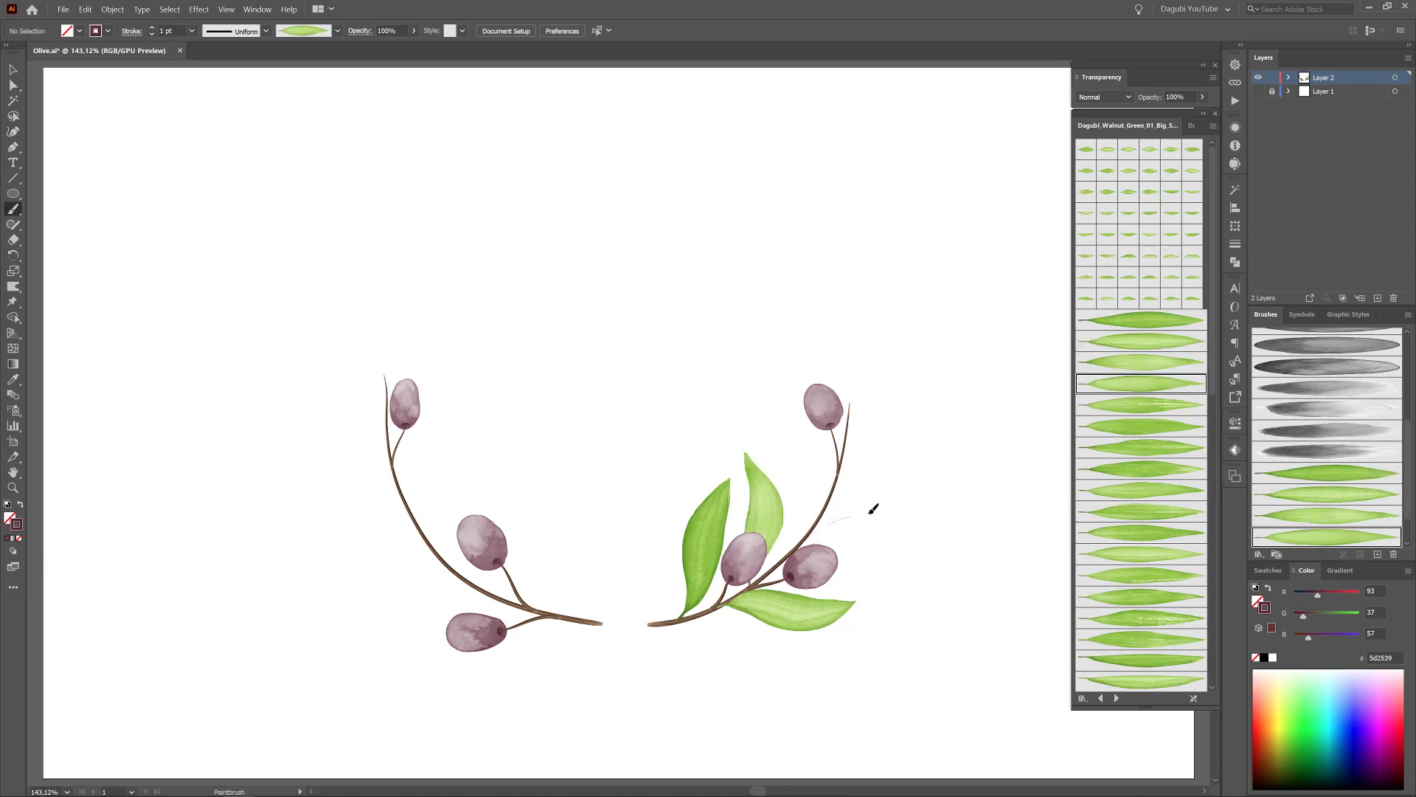
drag(873, 508, 921, 484)
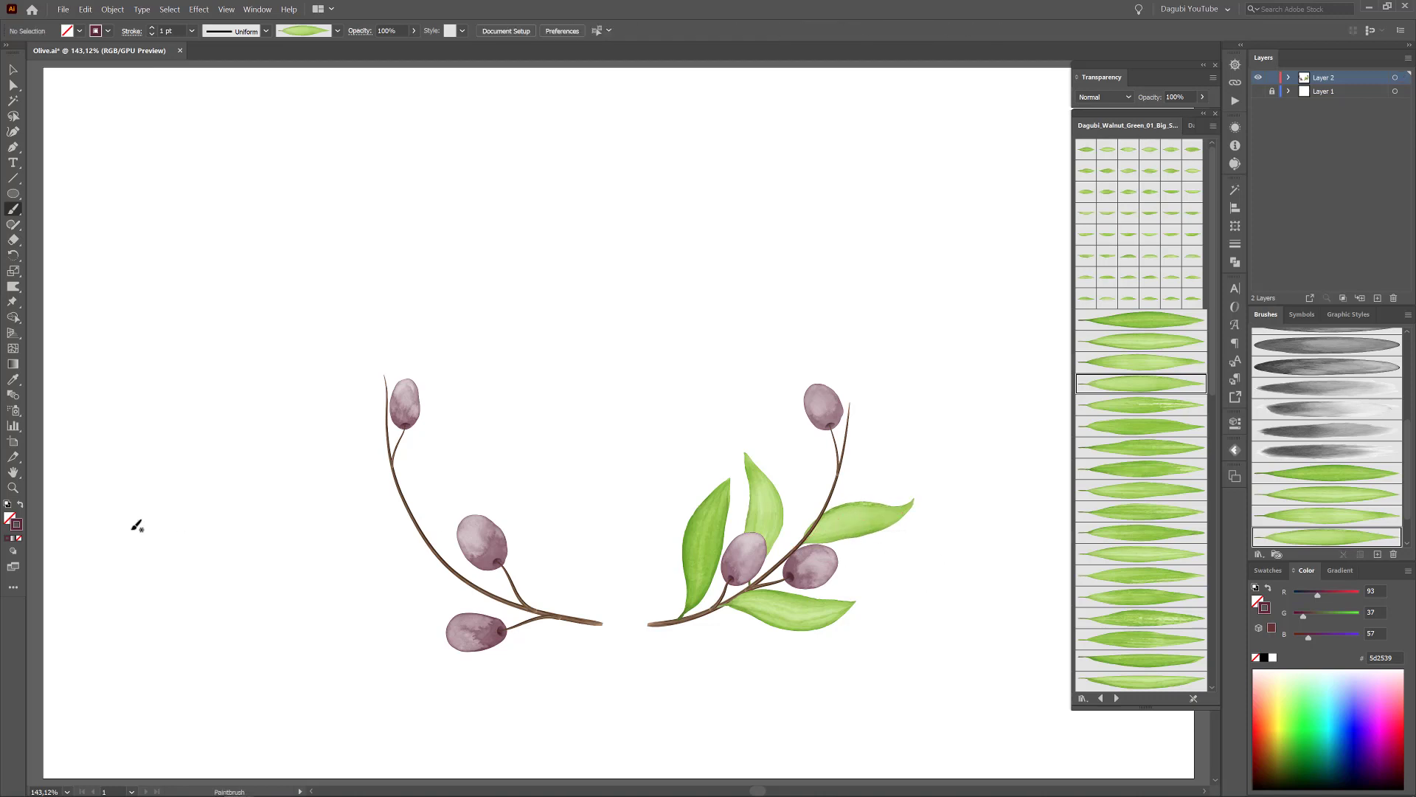
click(1128, 404)
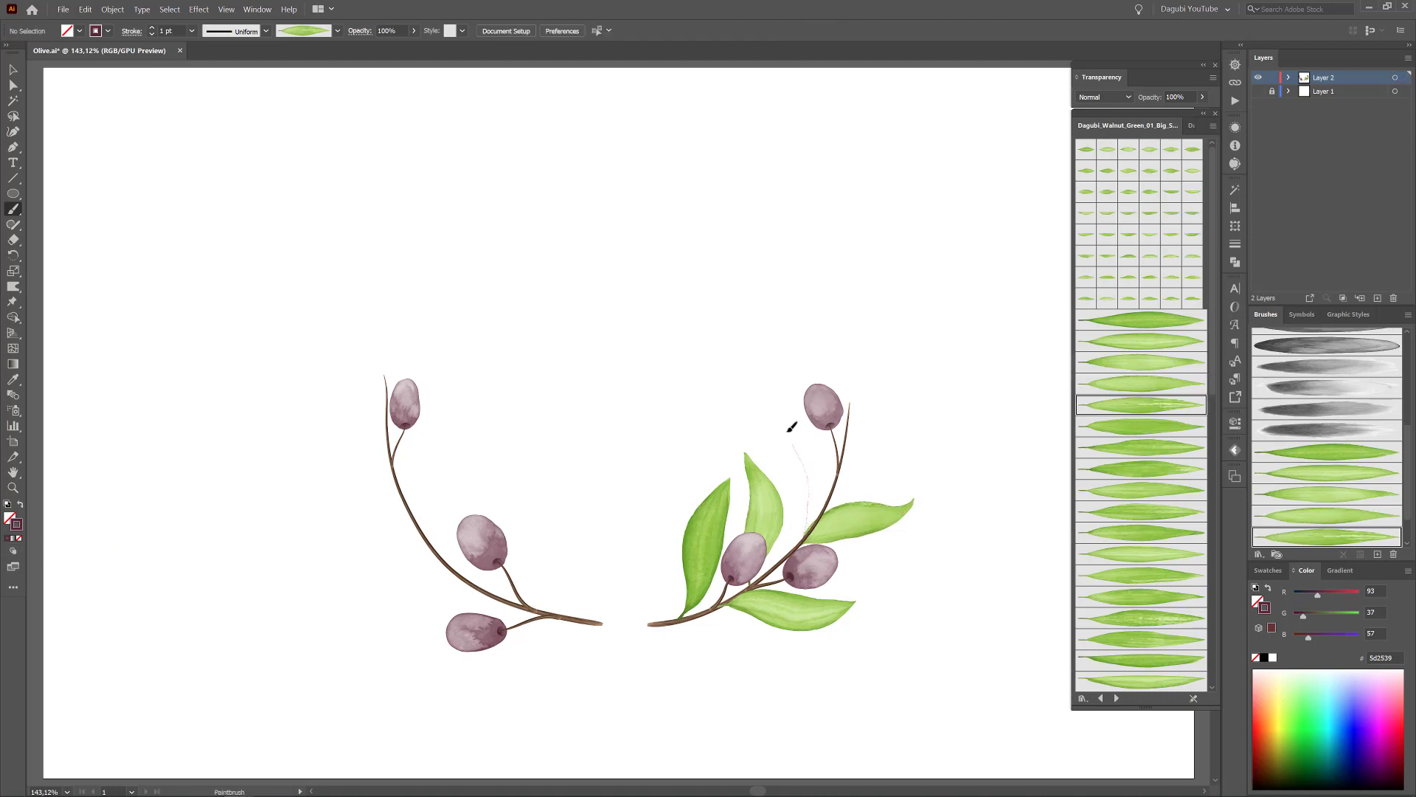
drag(791, 426, 784, 404)
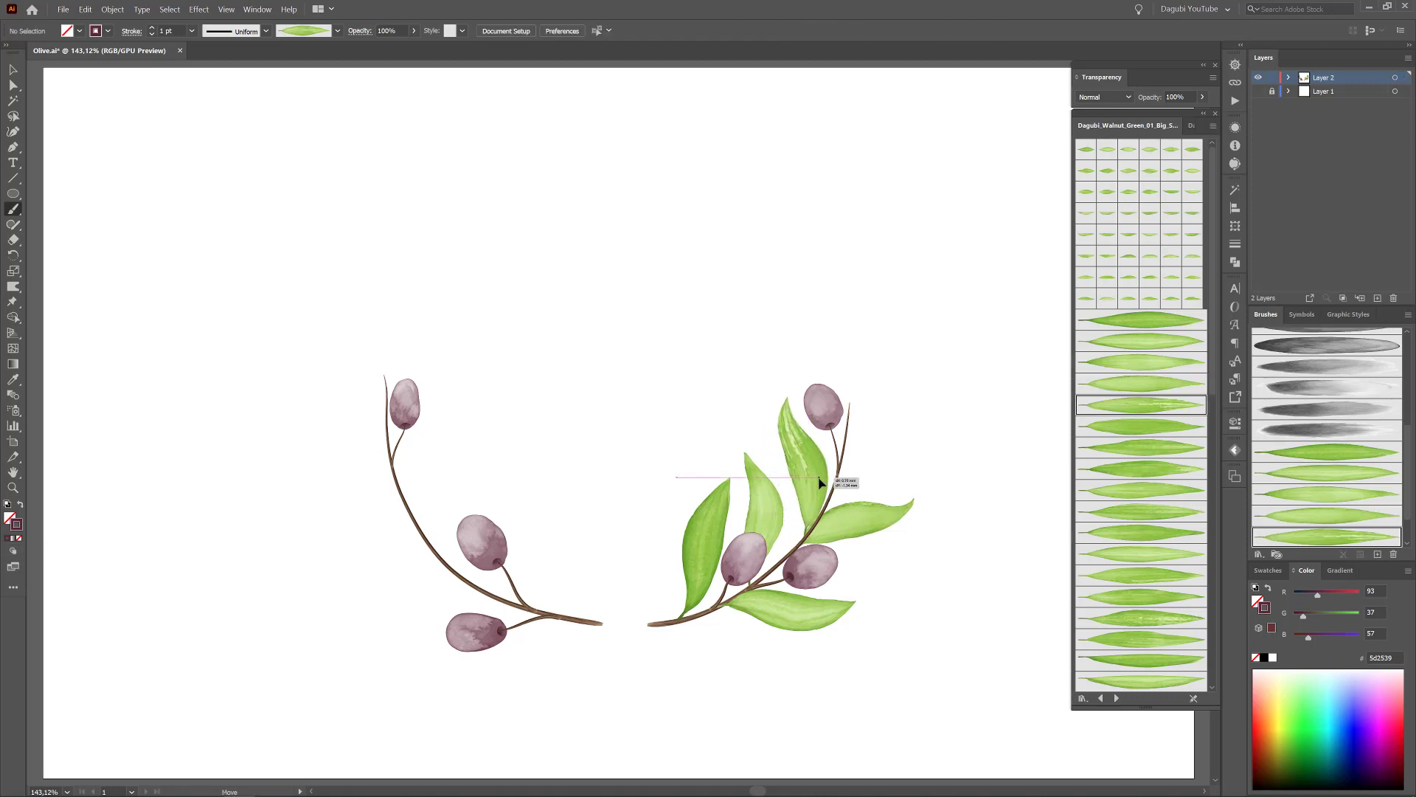
click(871, 535)
Paint a sixth leaf toward the upper right of the branch, redoing it once.
click(1136, 425)
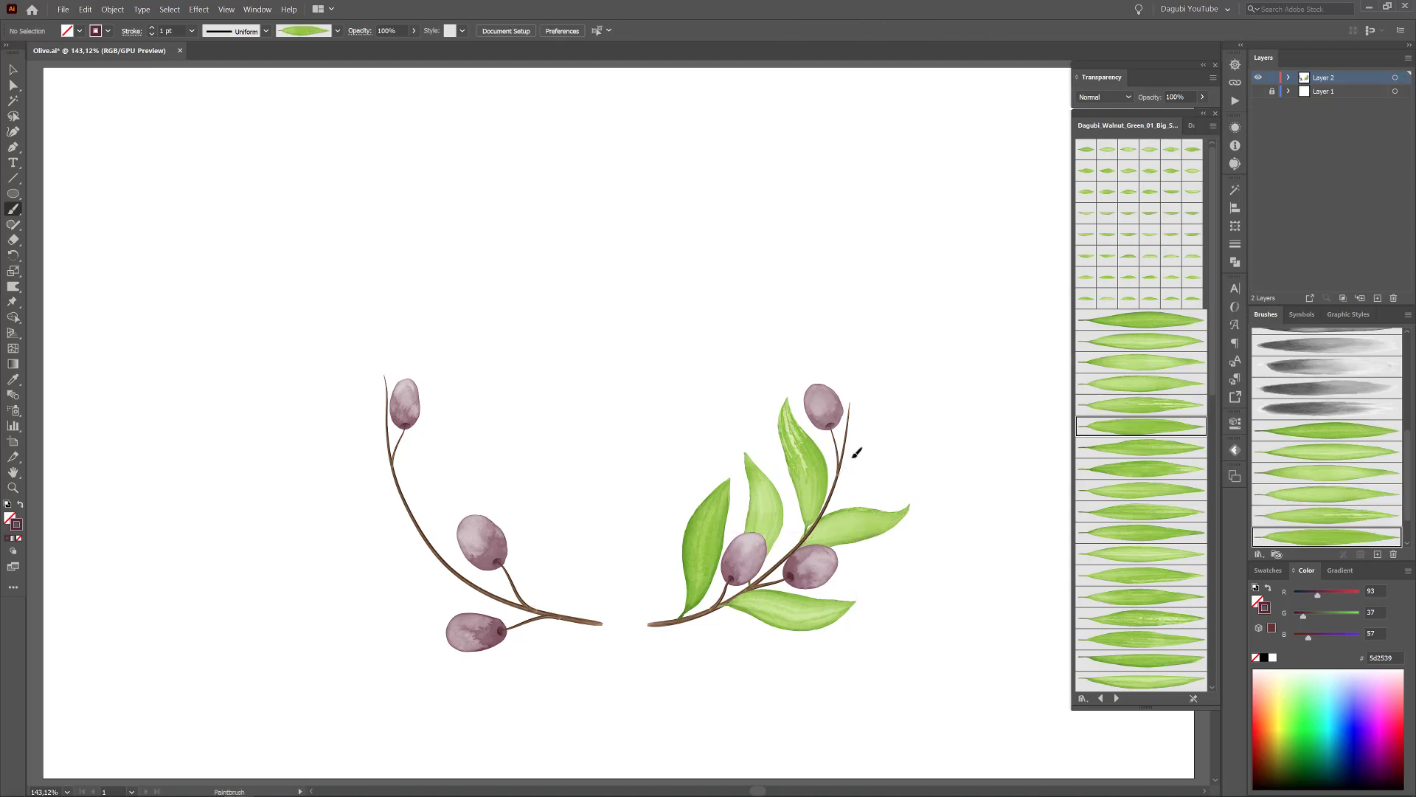
drag(838, 472, 888, 360)
key(ctrl+z)
drag(916, 440, 922, 416)
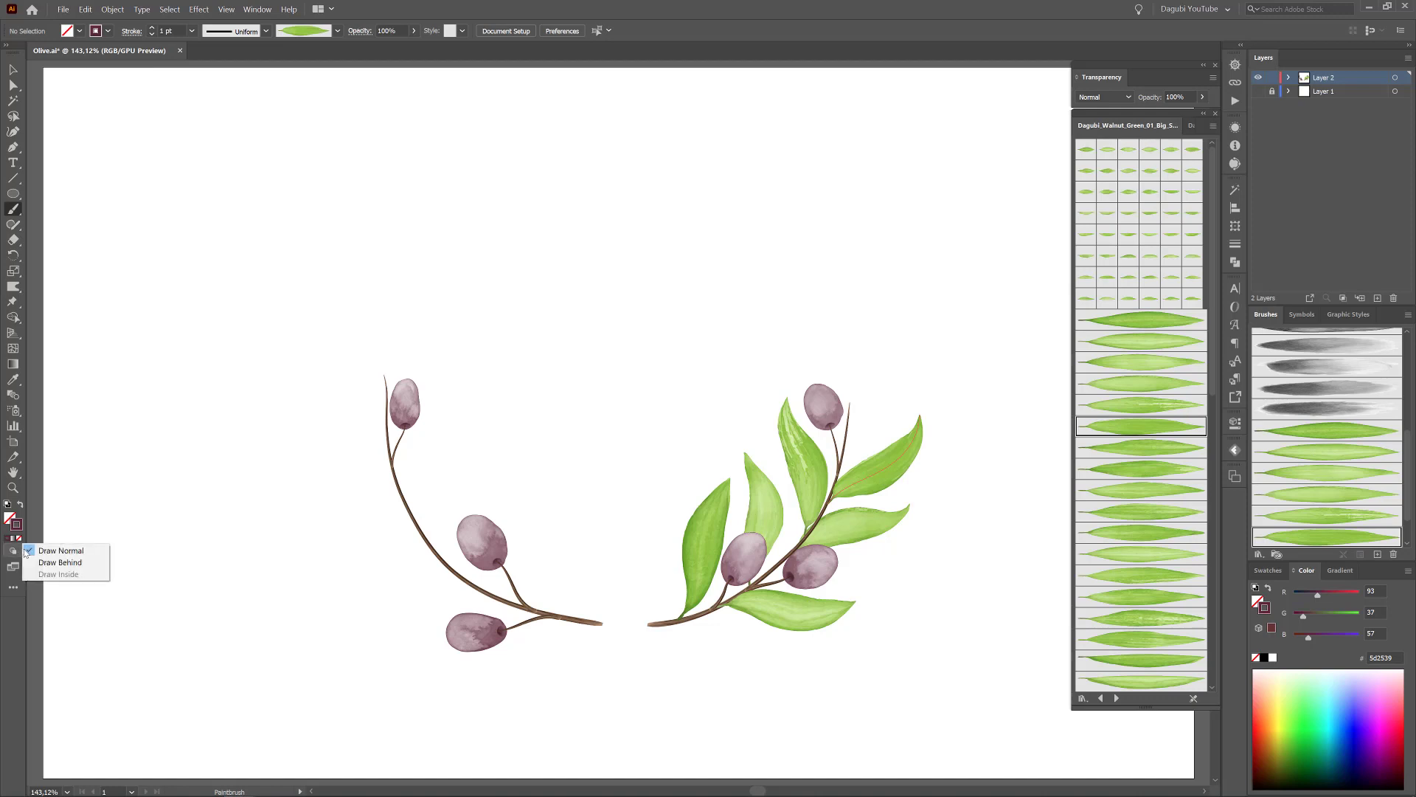
Paint three more leaves near the top of the branch, including a tall upright one.
click(1100, 447)
drag(832, 404, 789, 345)
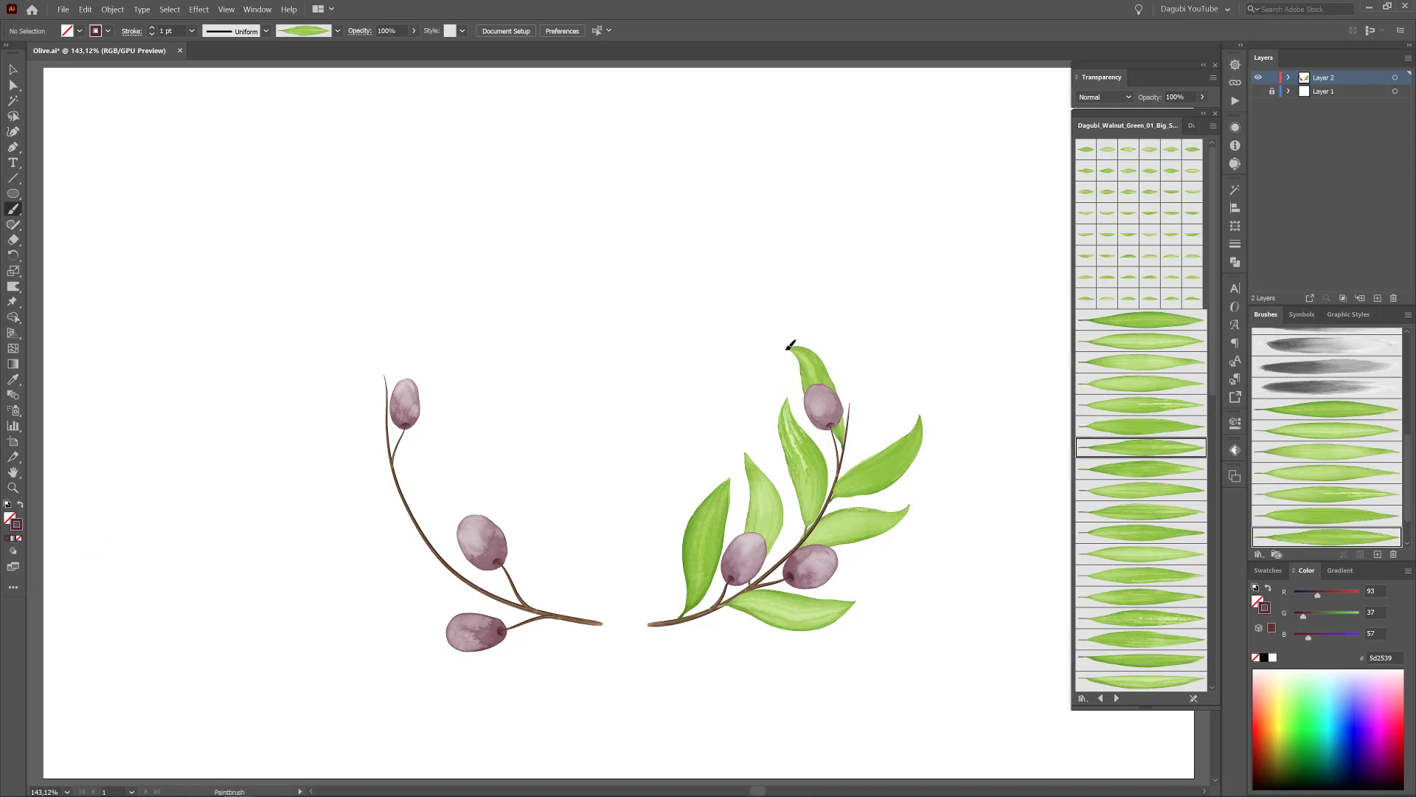
key(period)
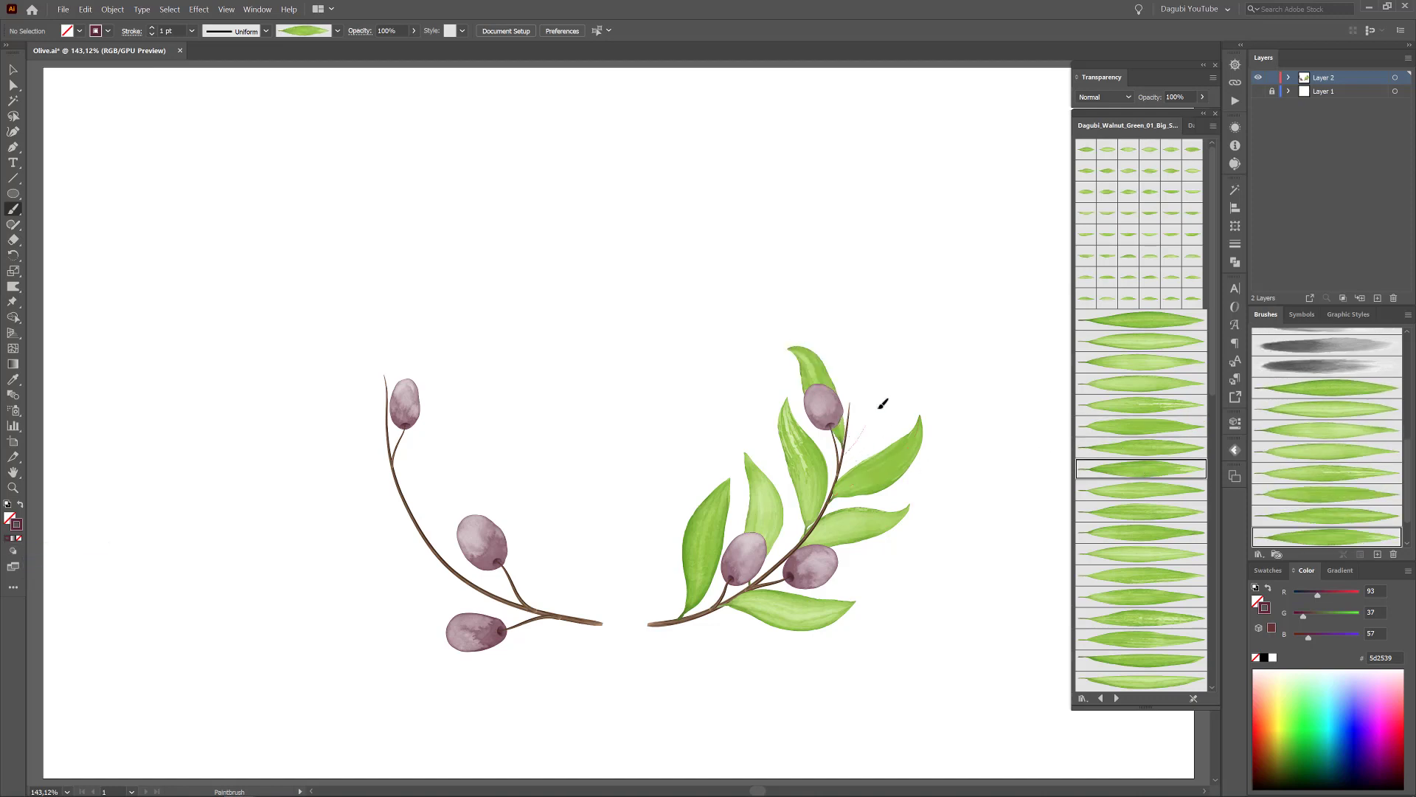
drag(850, 444, 928, 343)
key(period)
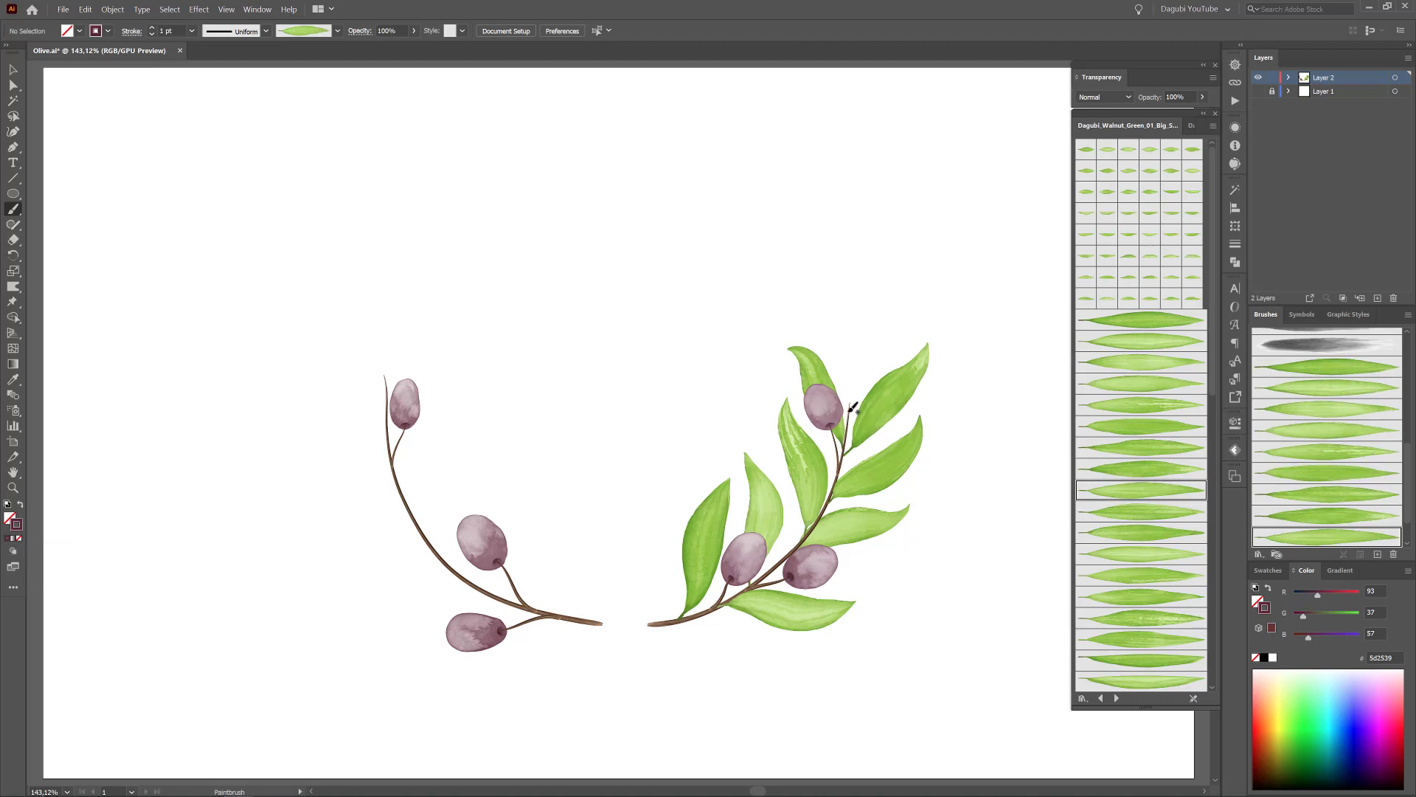
drag(858, 371, 855, 248)
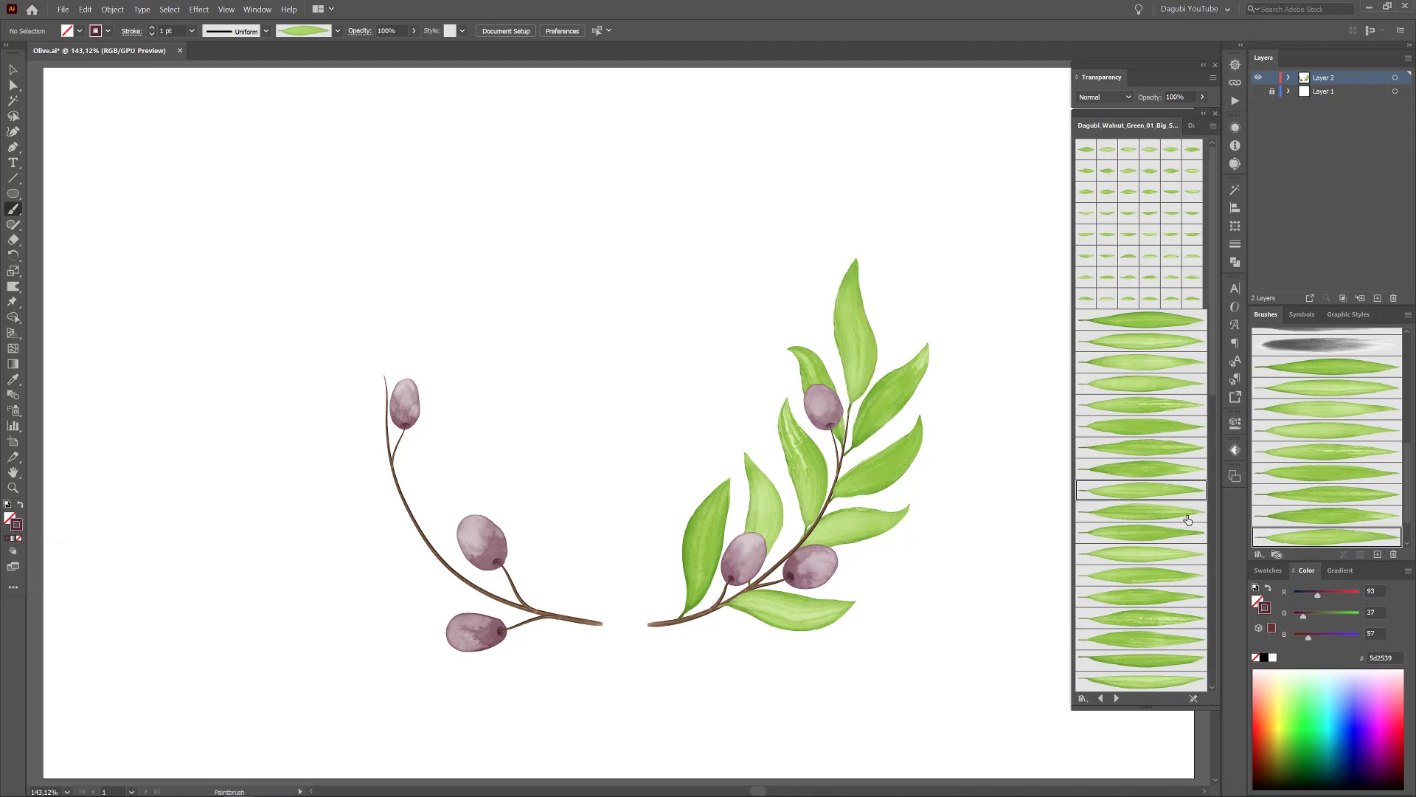
Paint leaves along the left stem and below the bottom-left olive, sending the latter behind the stem.
click(1173, 512)
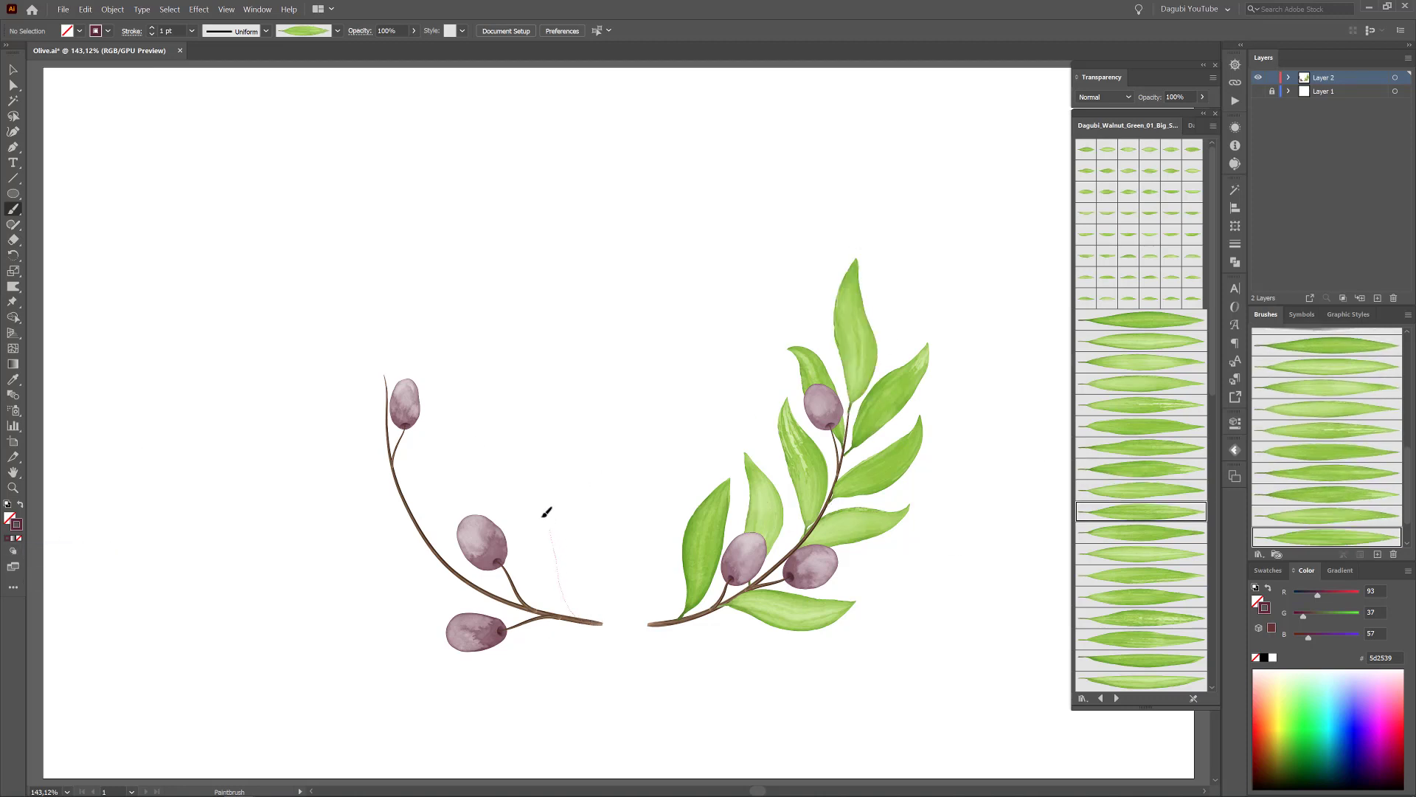
drag(546, 512, 503, 481)
click(1164, 533)
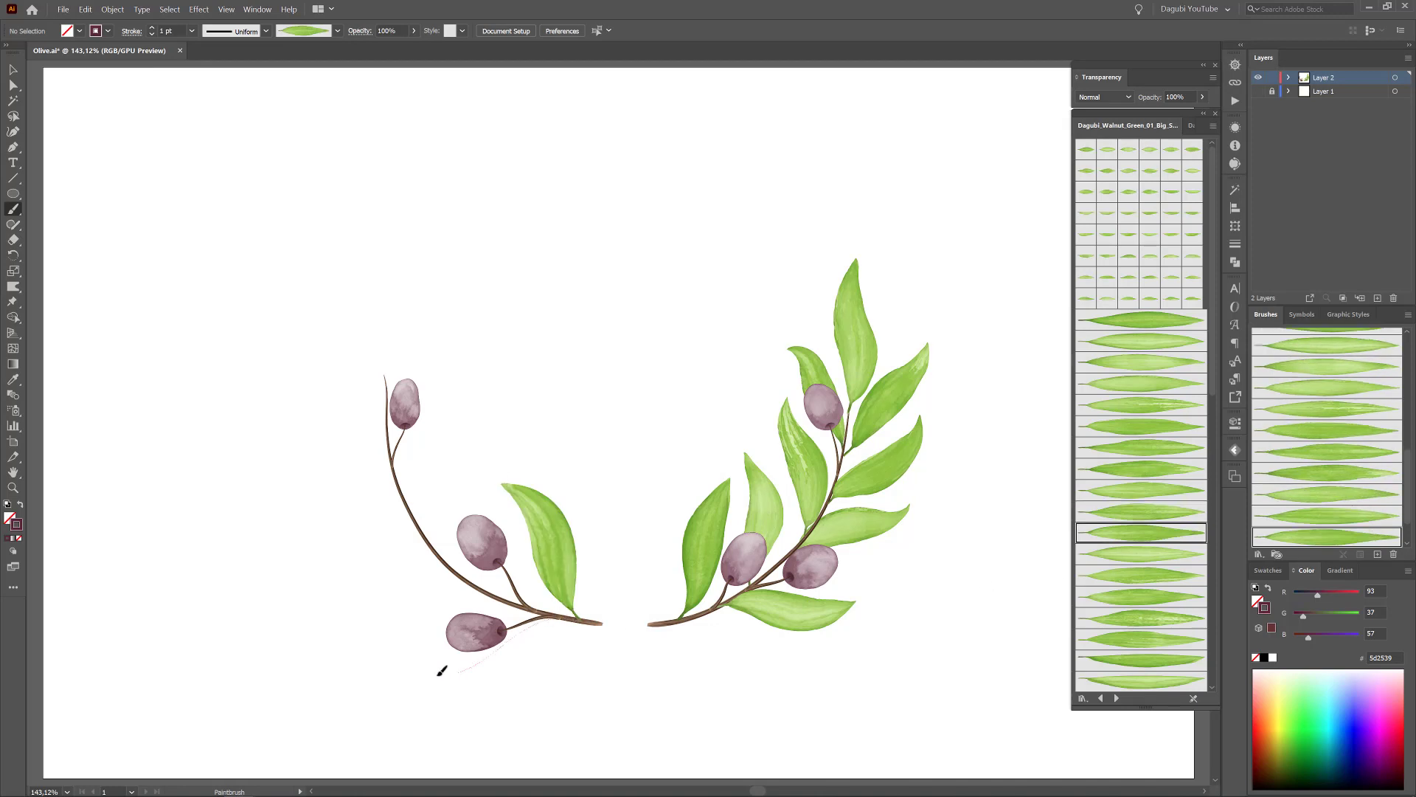
drag(441, 670, 410, 674)
drag(522, 655, 531, 664)
right_click(526, 659)
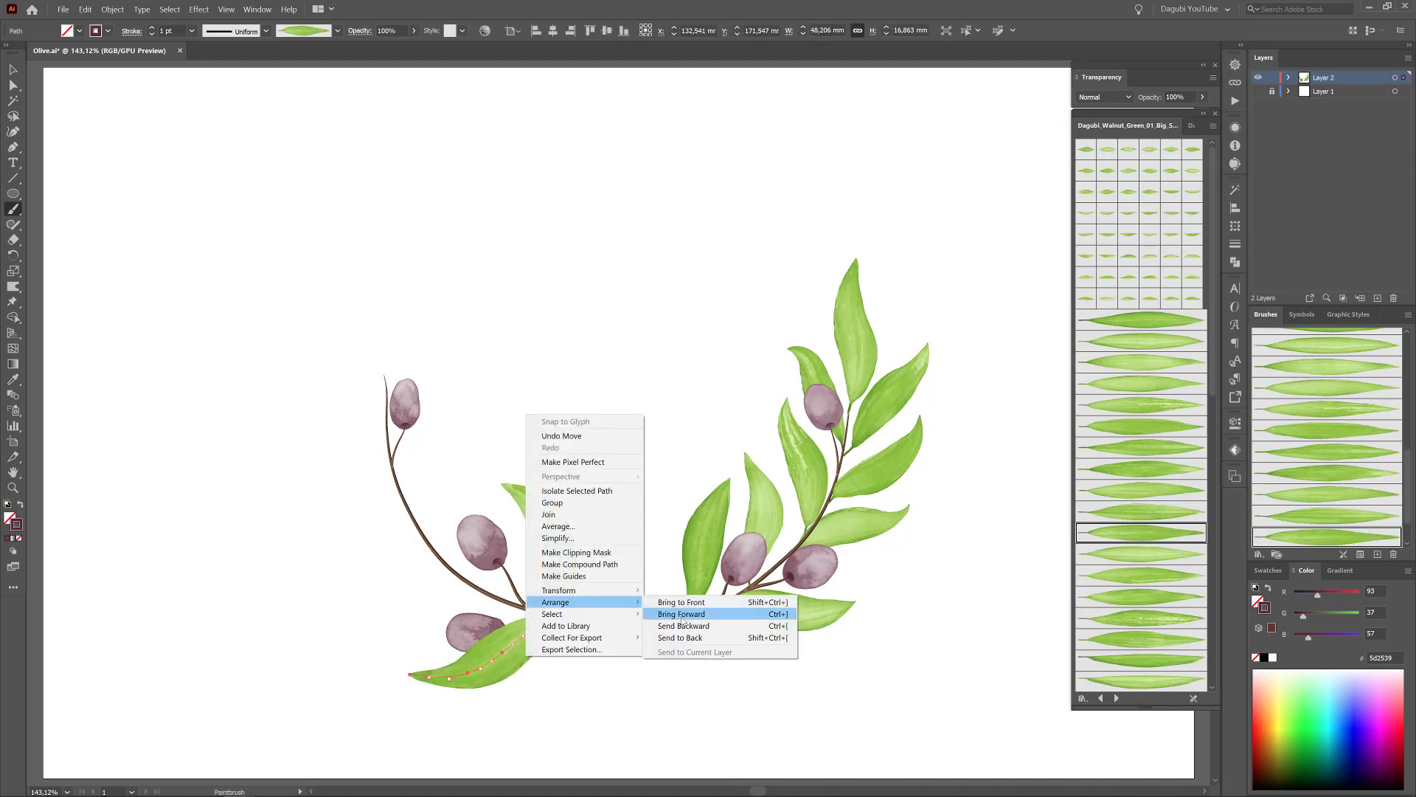
click(684, 625)
key(ctrl+shift+a)
Paint a far-left leaf, then switch to Draw Behind and paint one behind the middle olive.
click(1163, 554)
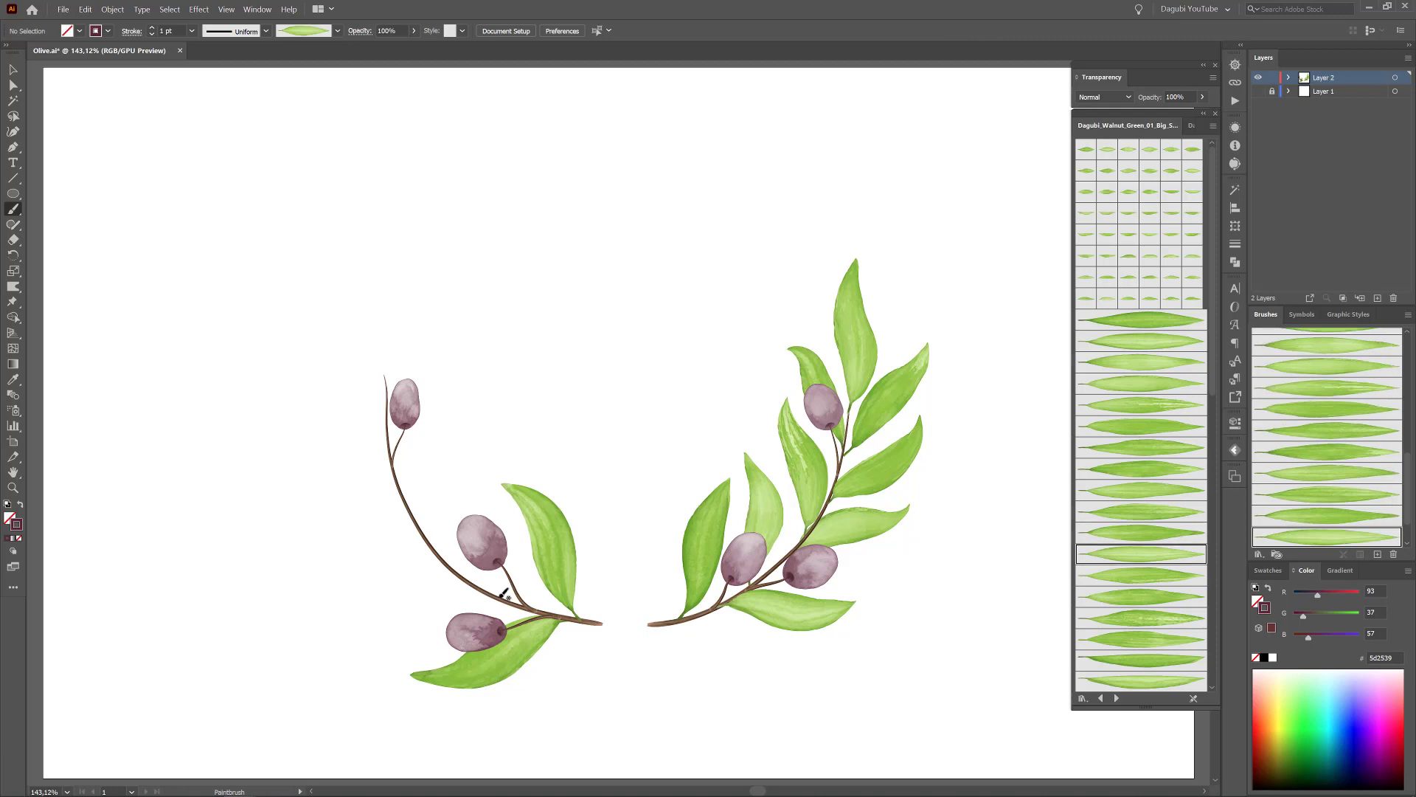
drag(341, 585, 330, 583)
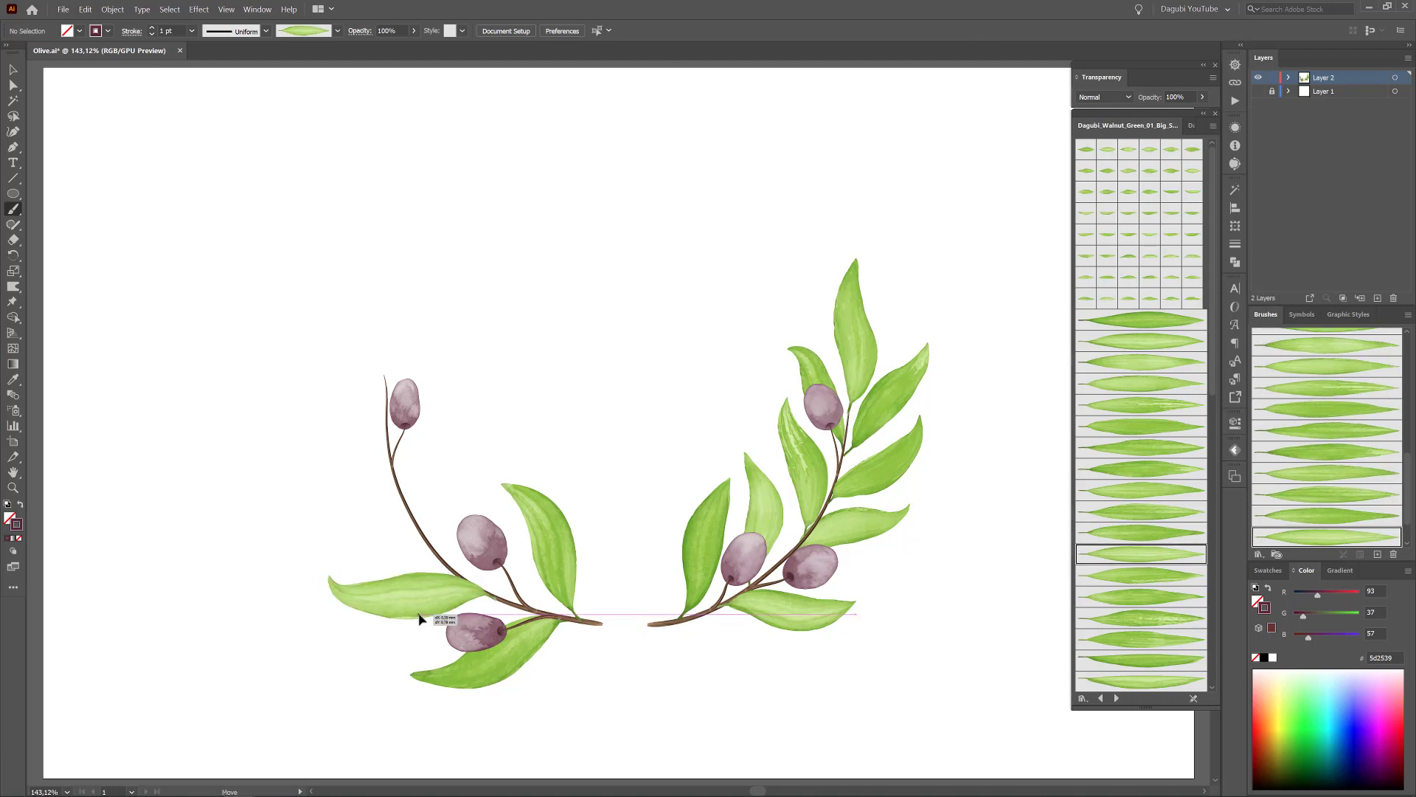
key(ctrl+shift+a)
click(13, 550)
click(59, 562)
click(1141, 575)
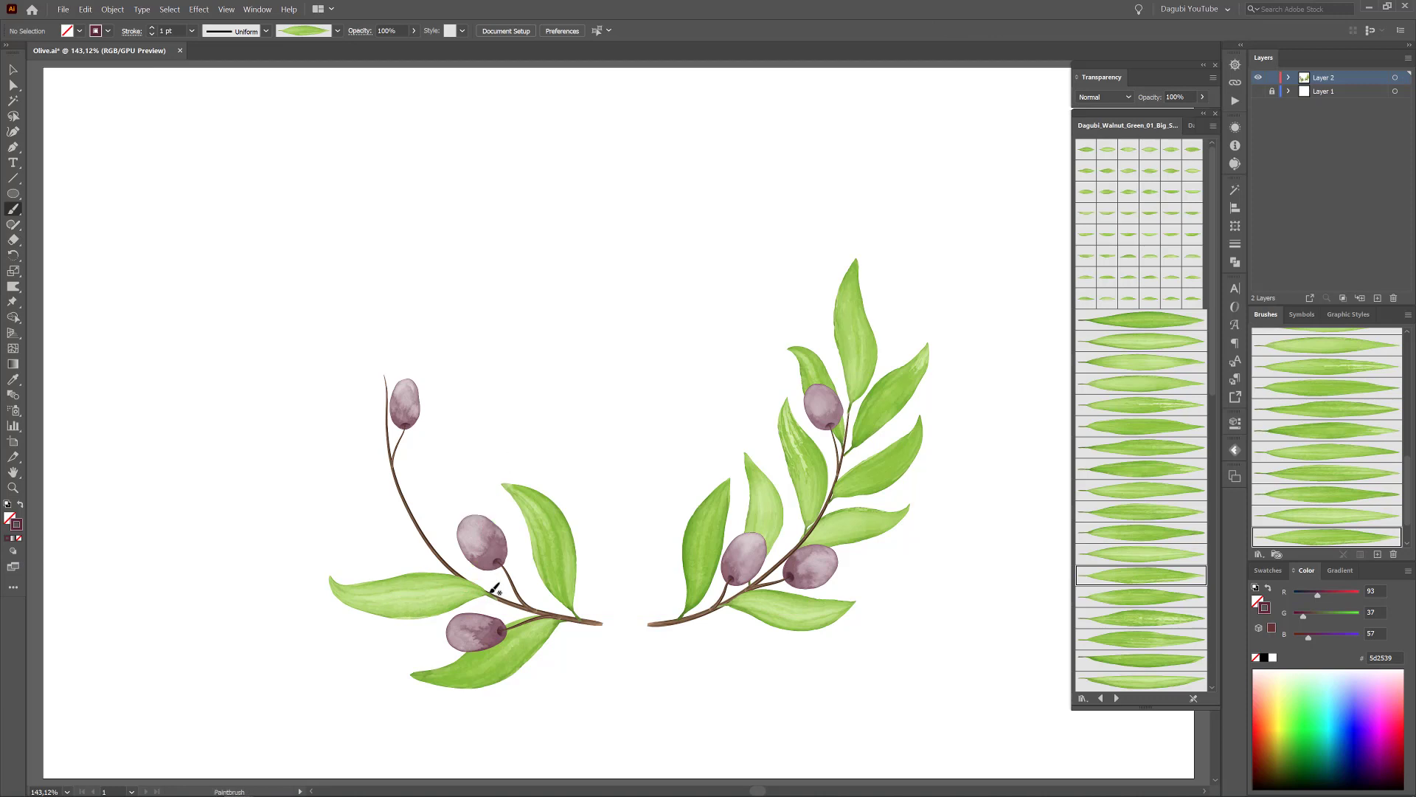
drag(473, 485, 465, 429)
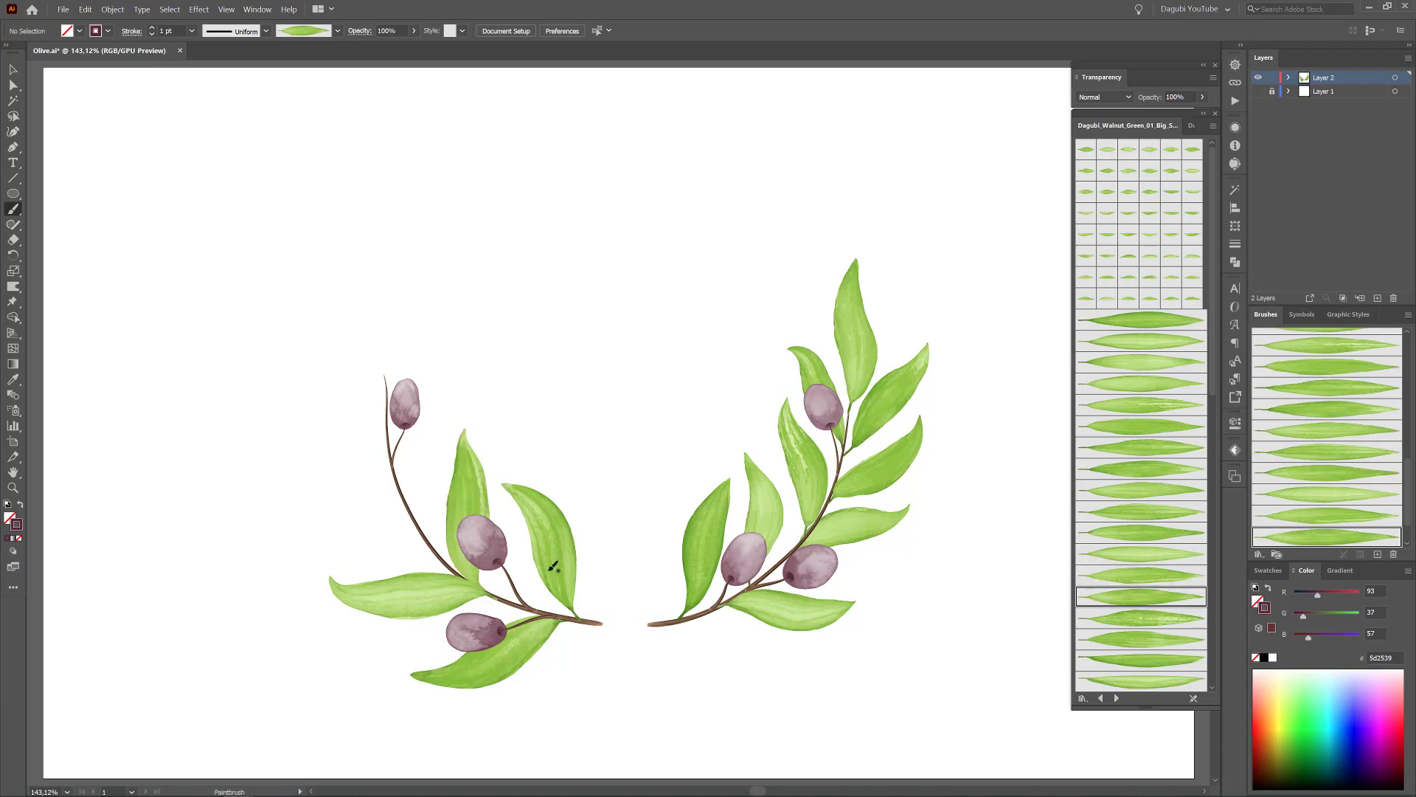
Paint two more leaves at the left end and middle of the left branch.
scroll(1156, 545, down, 3)
scroll(1159, 575, down, 3)
scroll(1165, 645, down, 3)
scroll(1166, 644, up, 9)
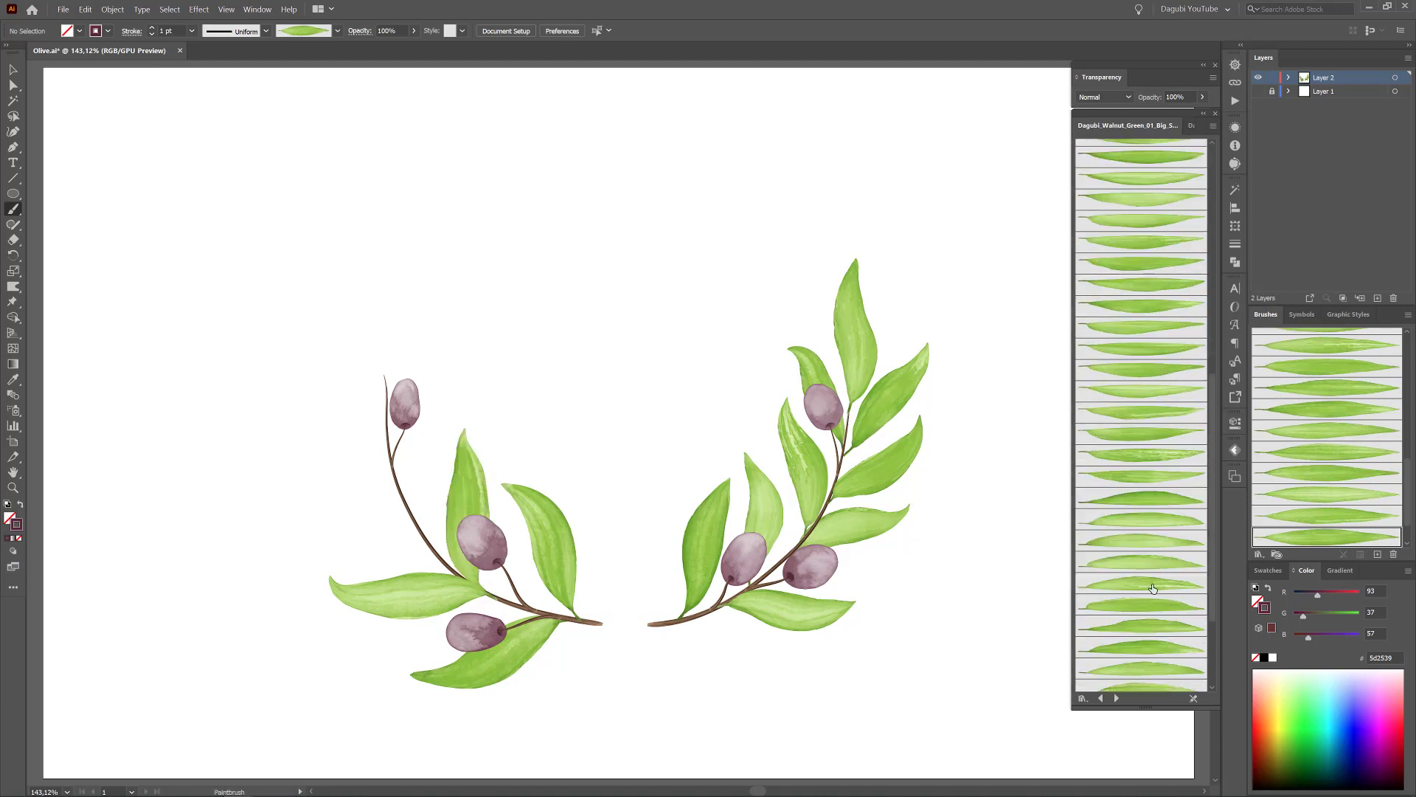
drag(322, 496, 314, 507)
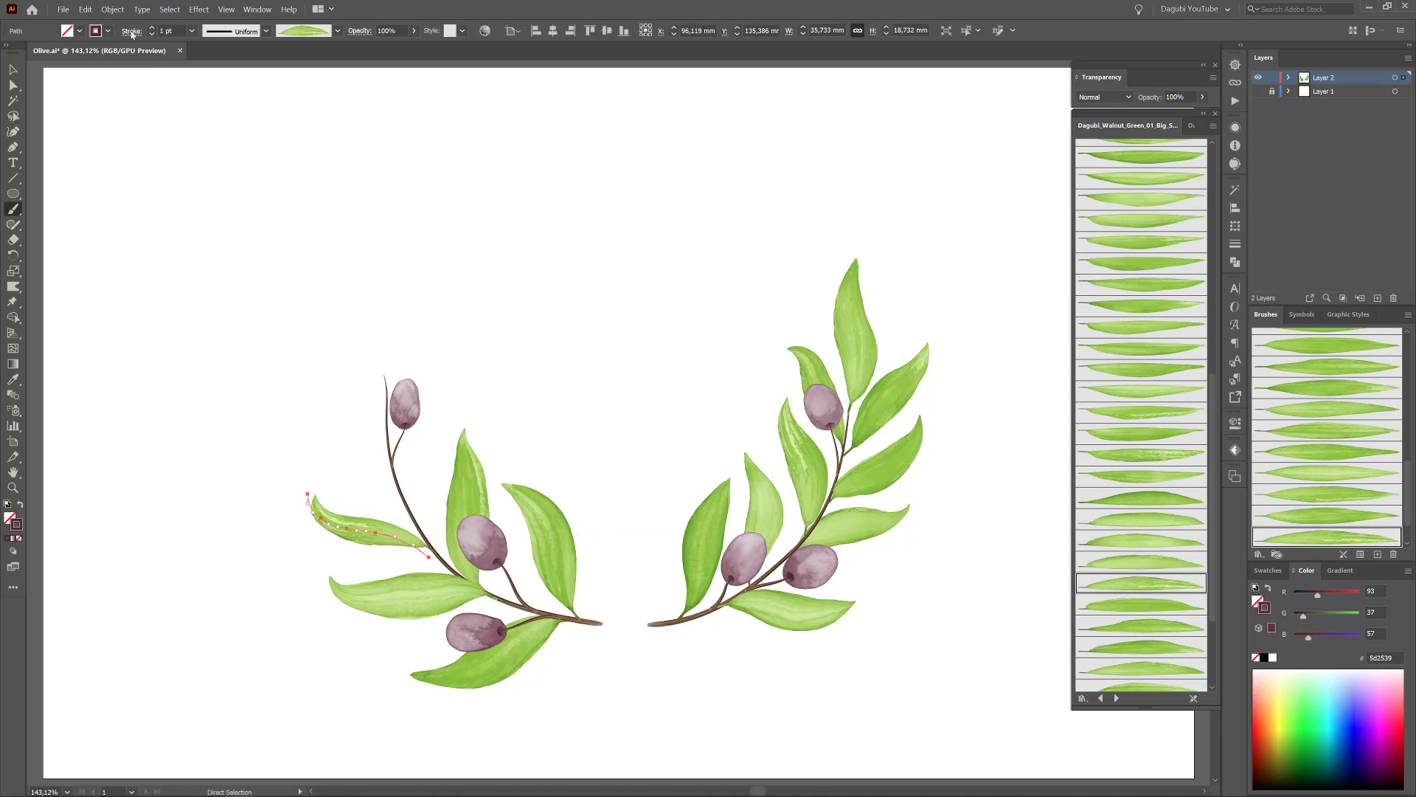
ctrl+click(415, 262)
scroll(1185, 629, down, 5)
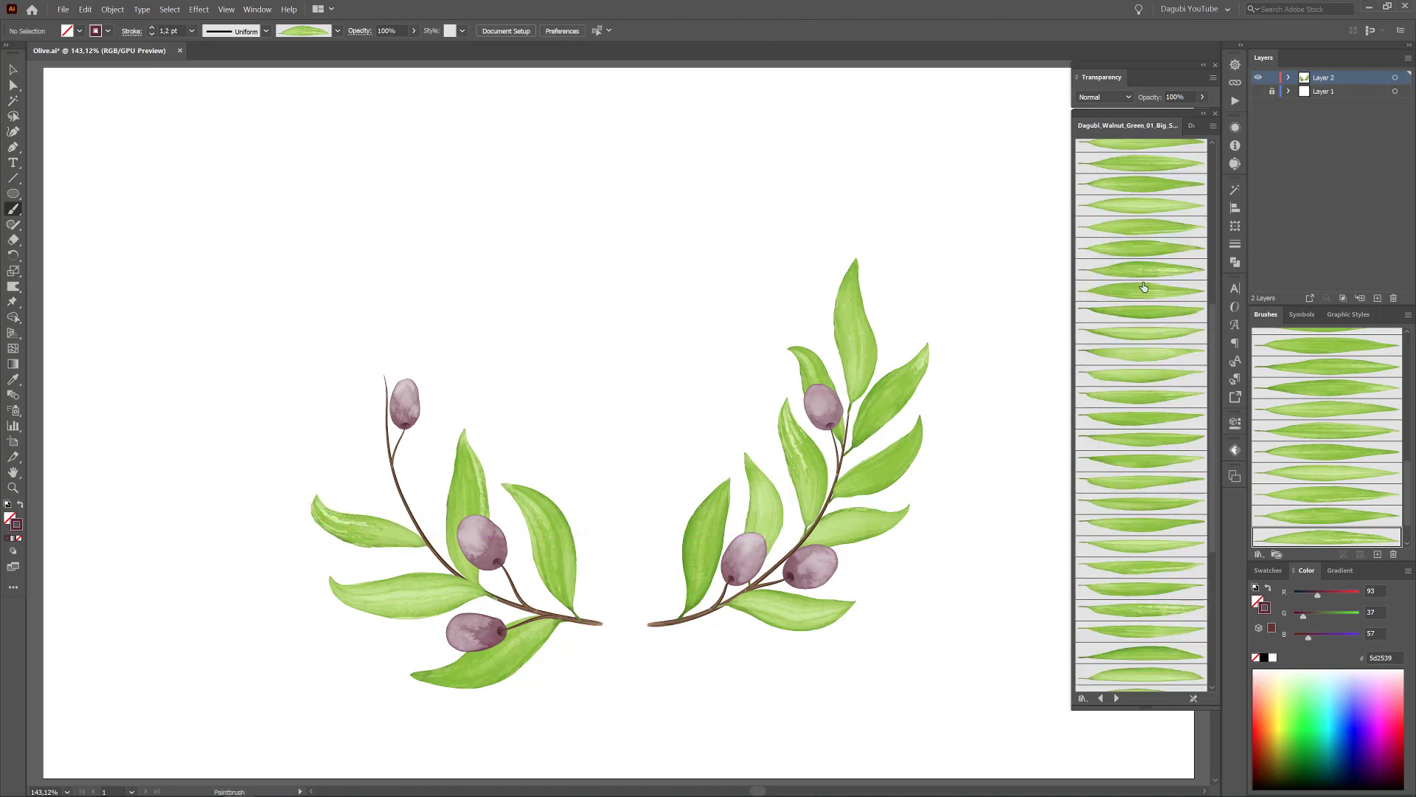
drag(443, 551, 488, 398)
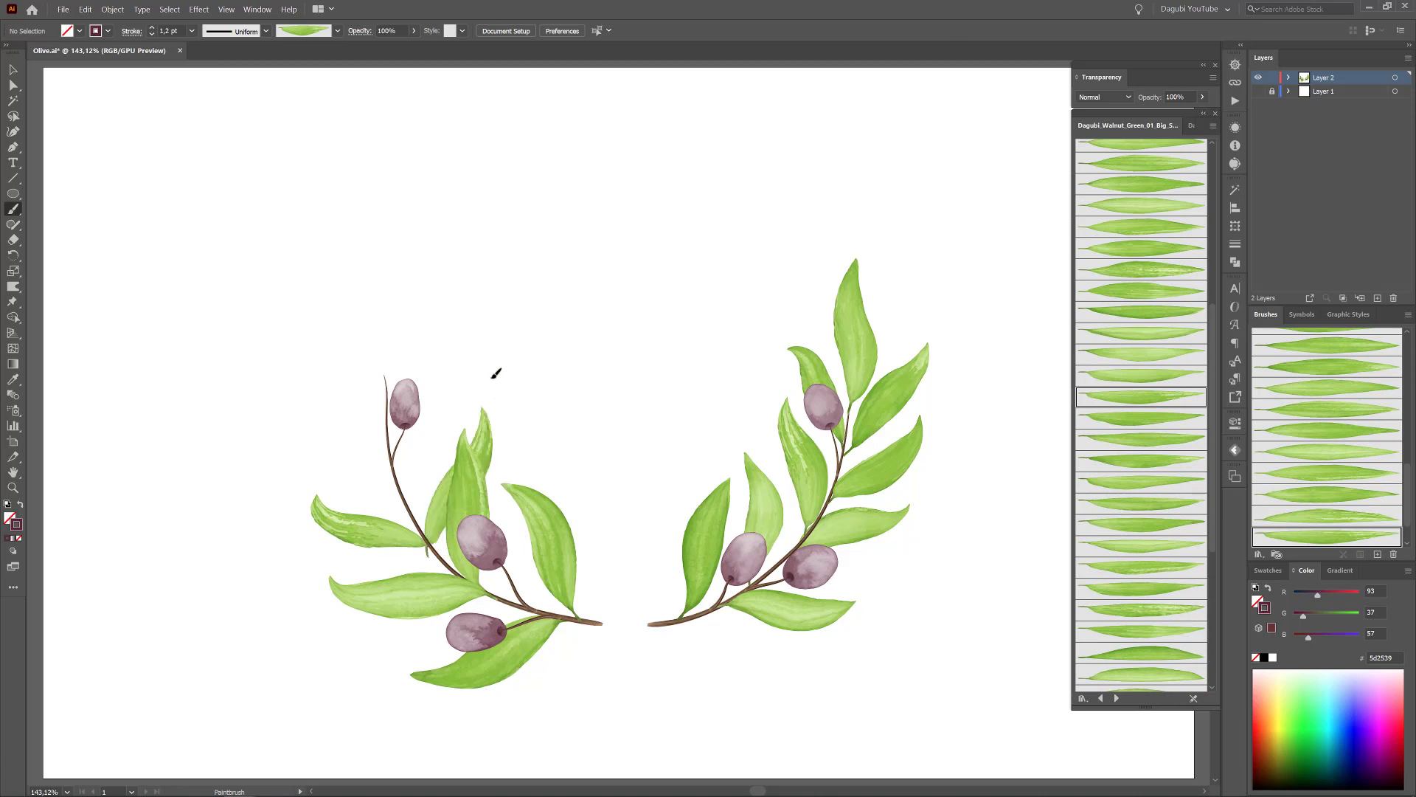
ctrl+click(582, 408)
scroll(1168, 278, up, 4)
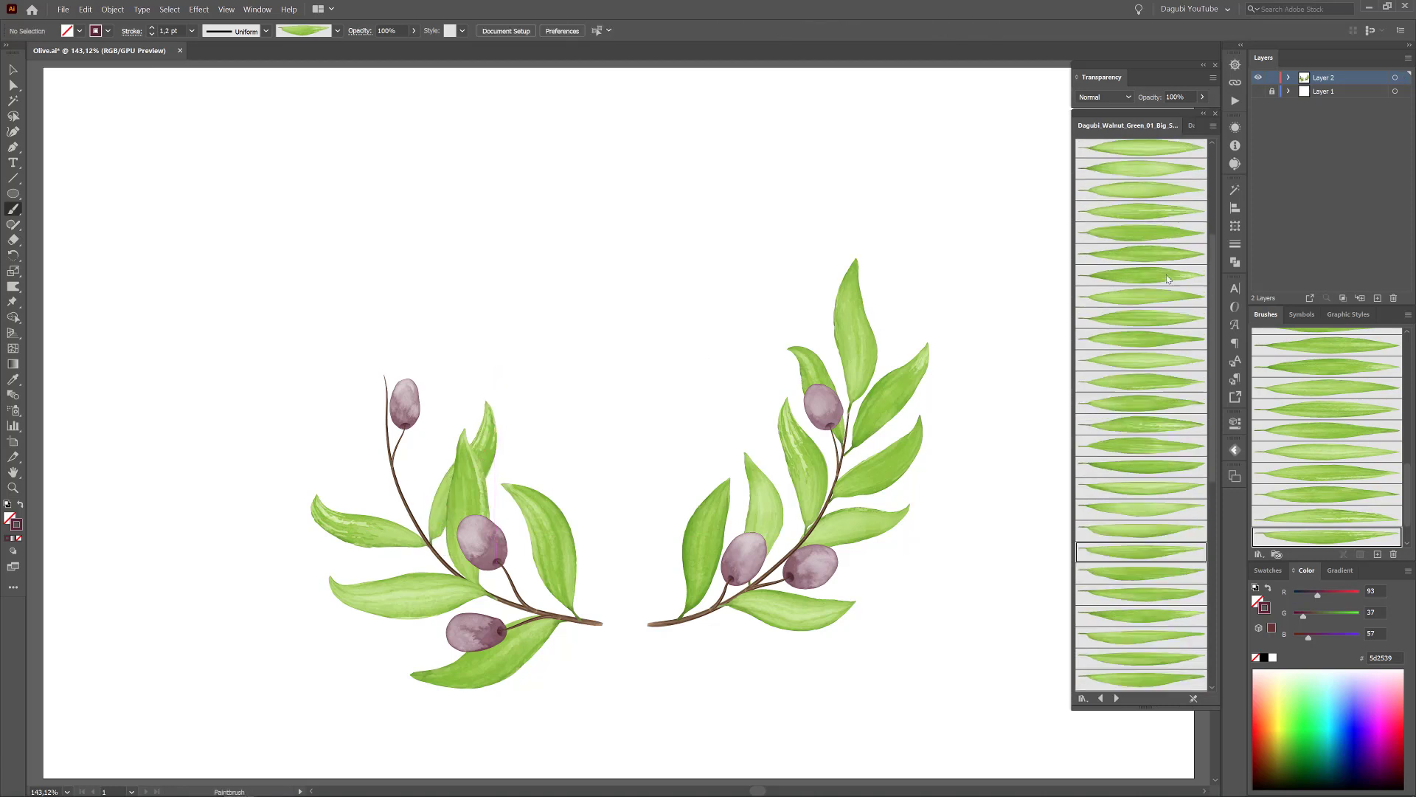
Paint leaves beside the top-left olive and at the upper left, nudging the latter down-right.
click(1136, 430)
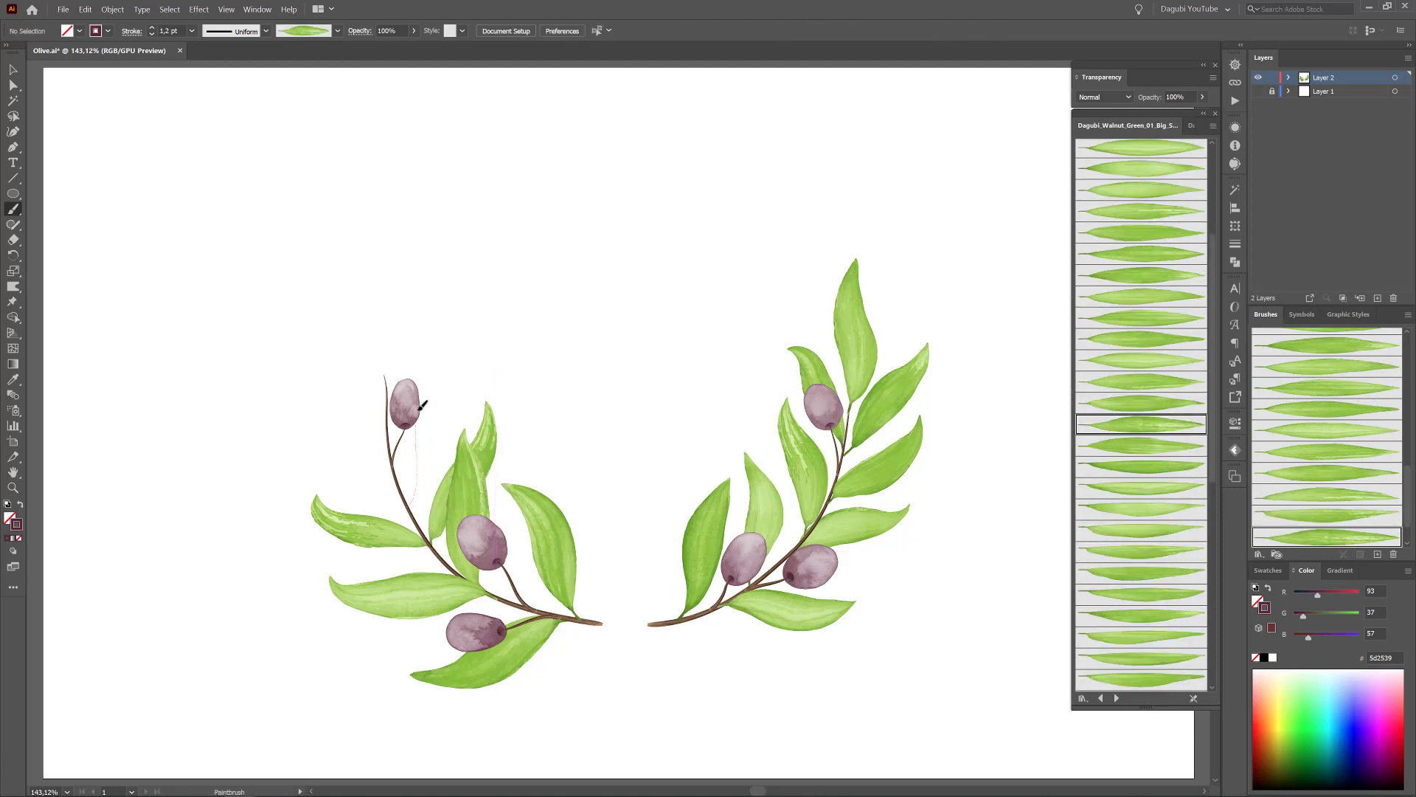
drag(416, 438, 440, 354)
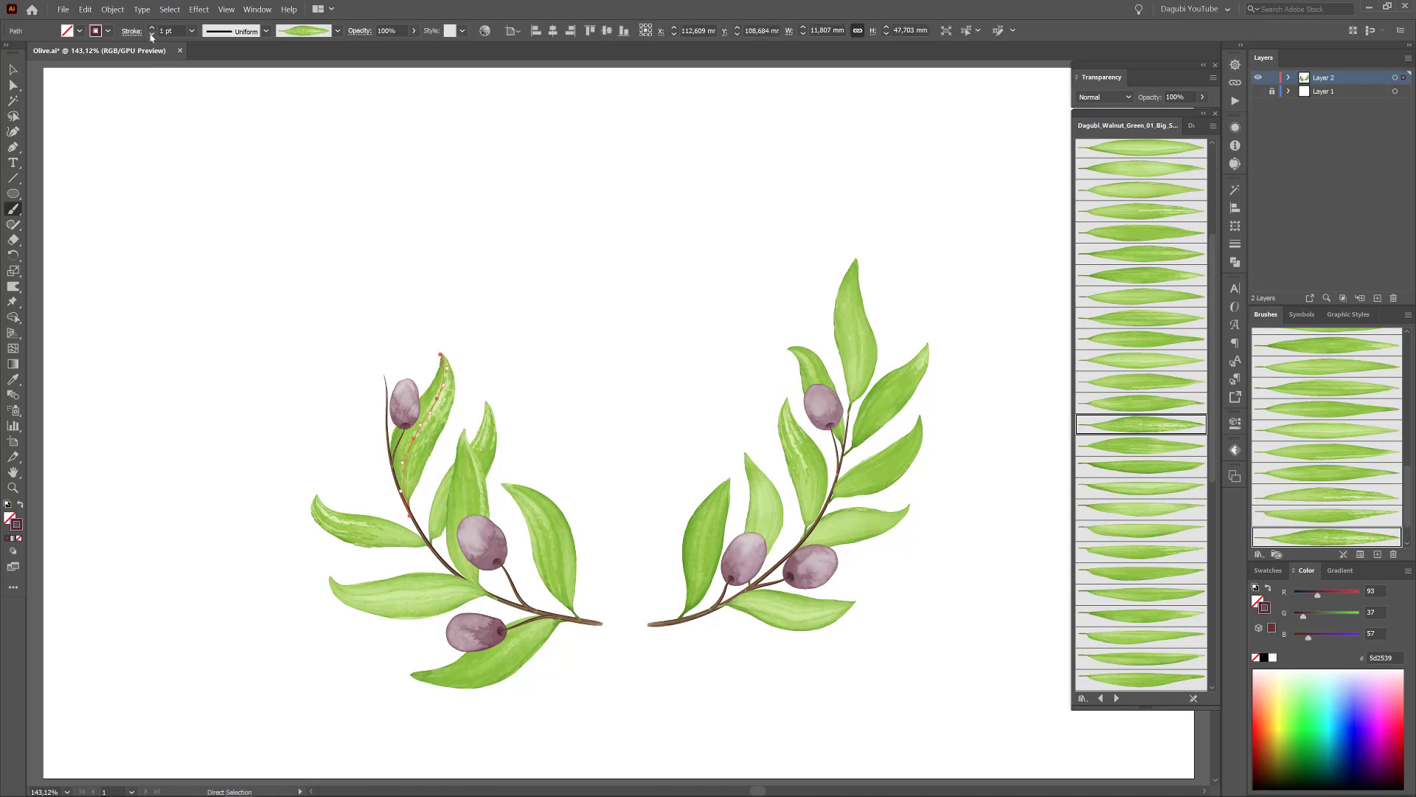
ctrl+click(425, 220)
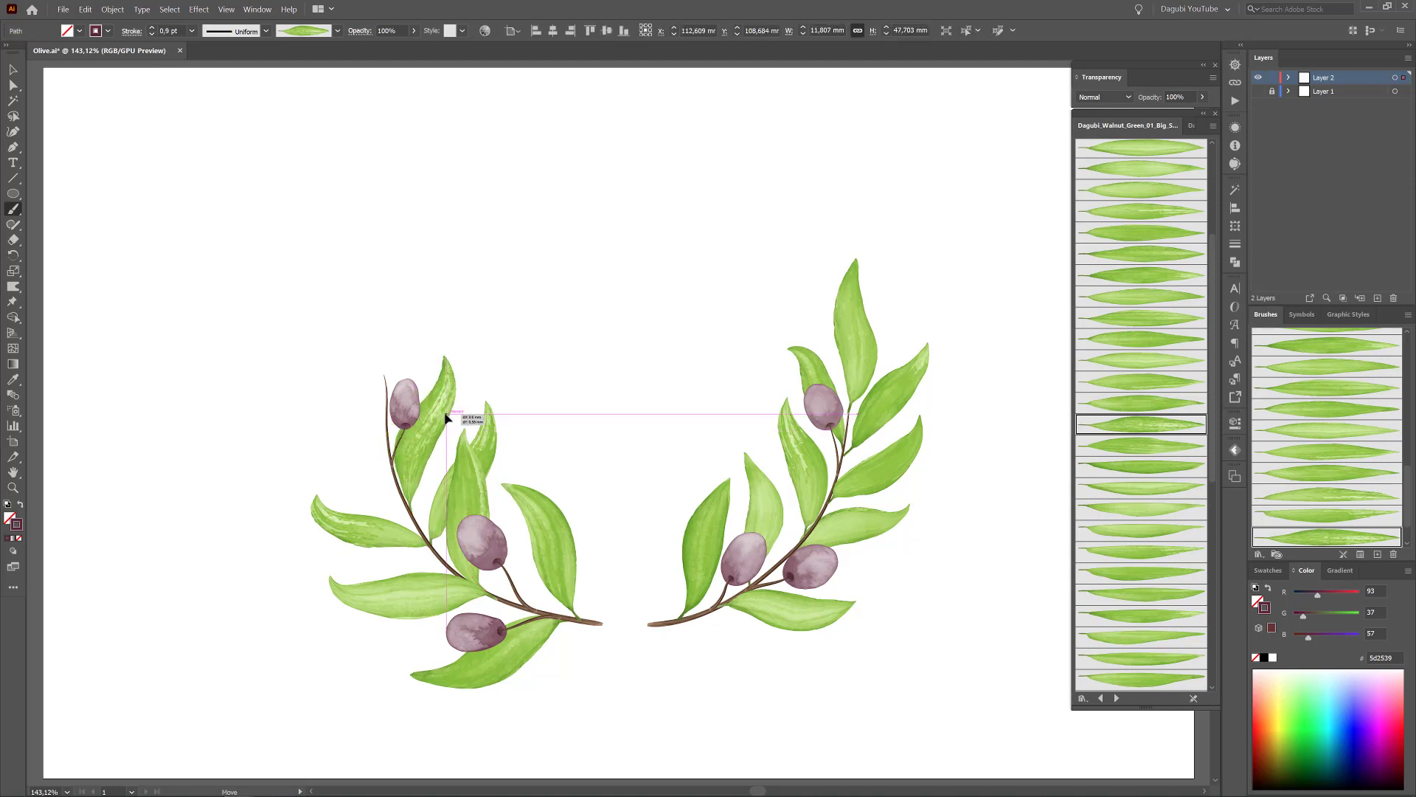
click(1164, 401)
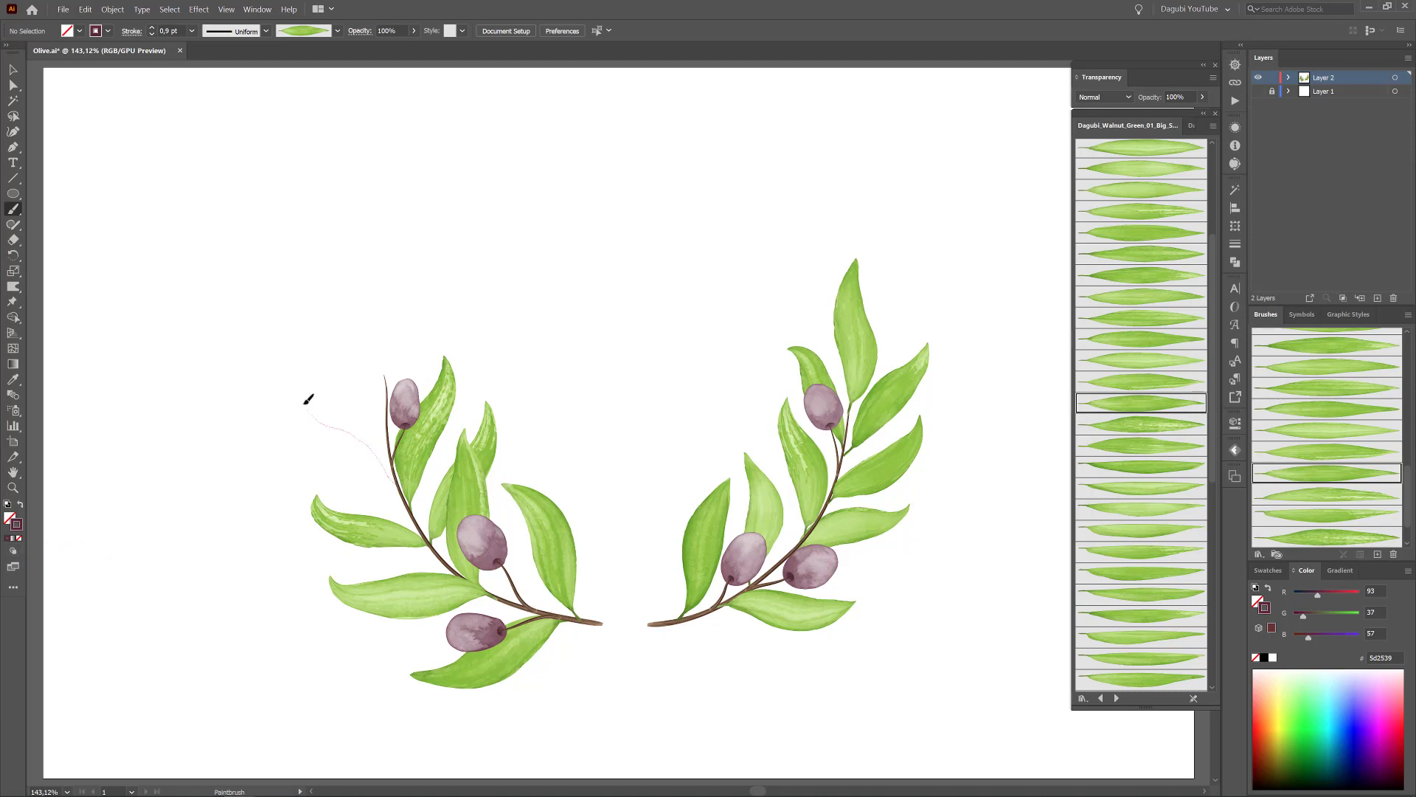
drag(308, 399, 307, 405)
ctrl+click(586, 291)
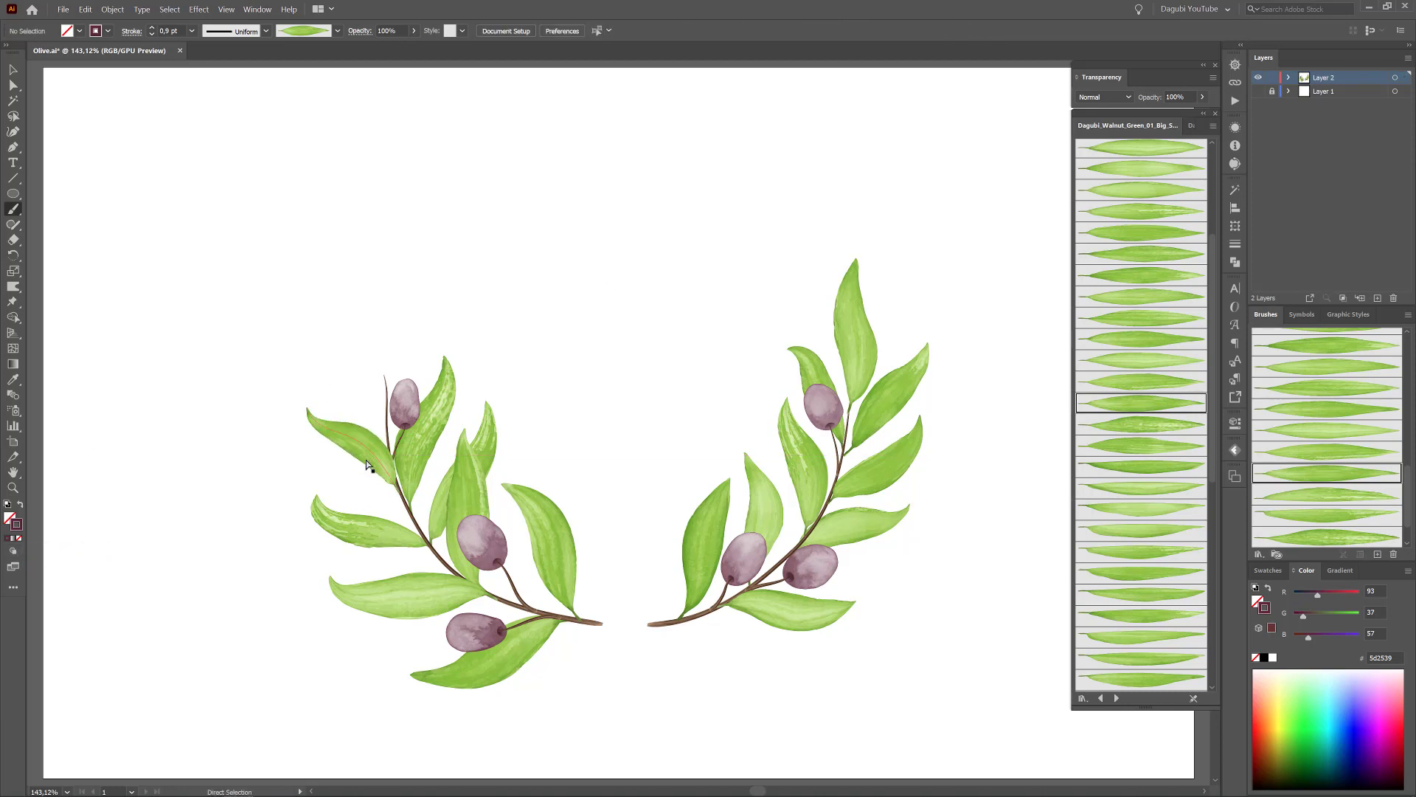
drag(346, 452, 363, 487)
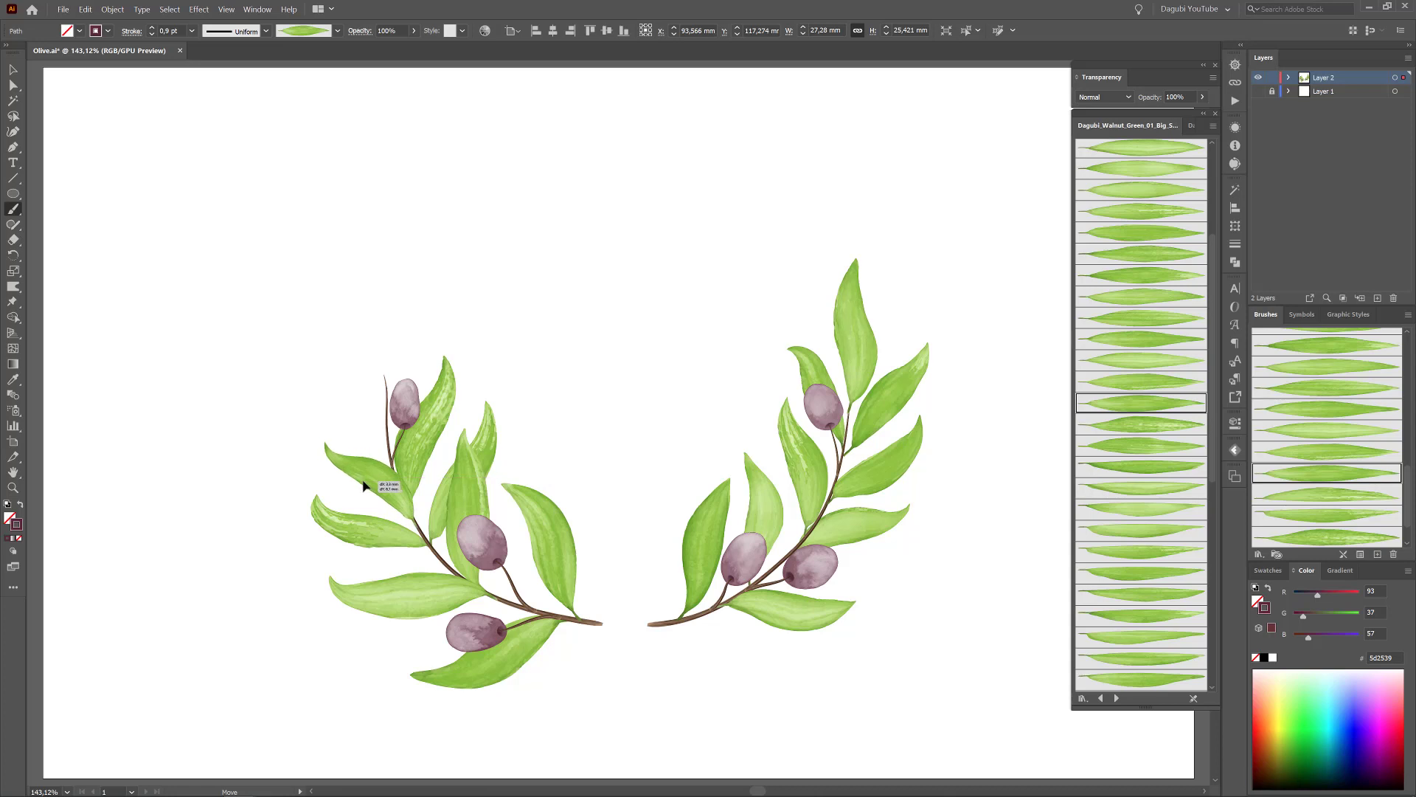
ctrl+click(386, 430)
Rotate the lower-left leaf with the Selection tool so its tip rises.
ctrl+click(414, 604)
key(v)
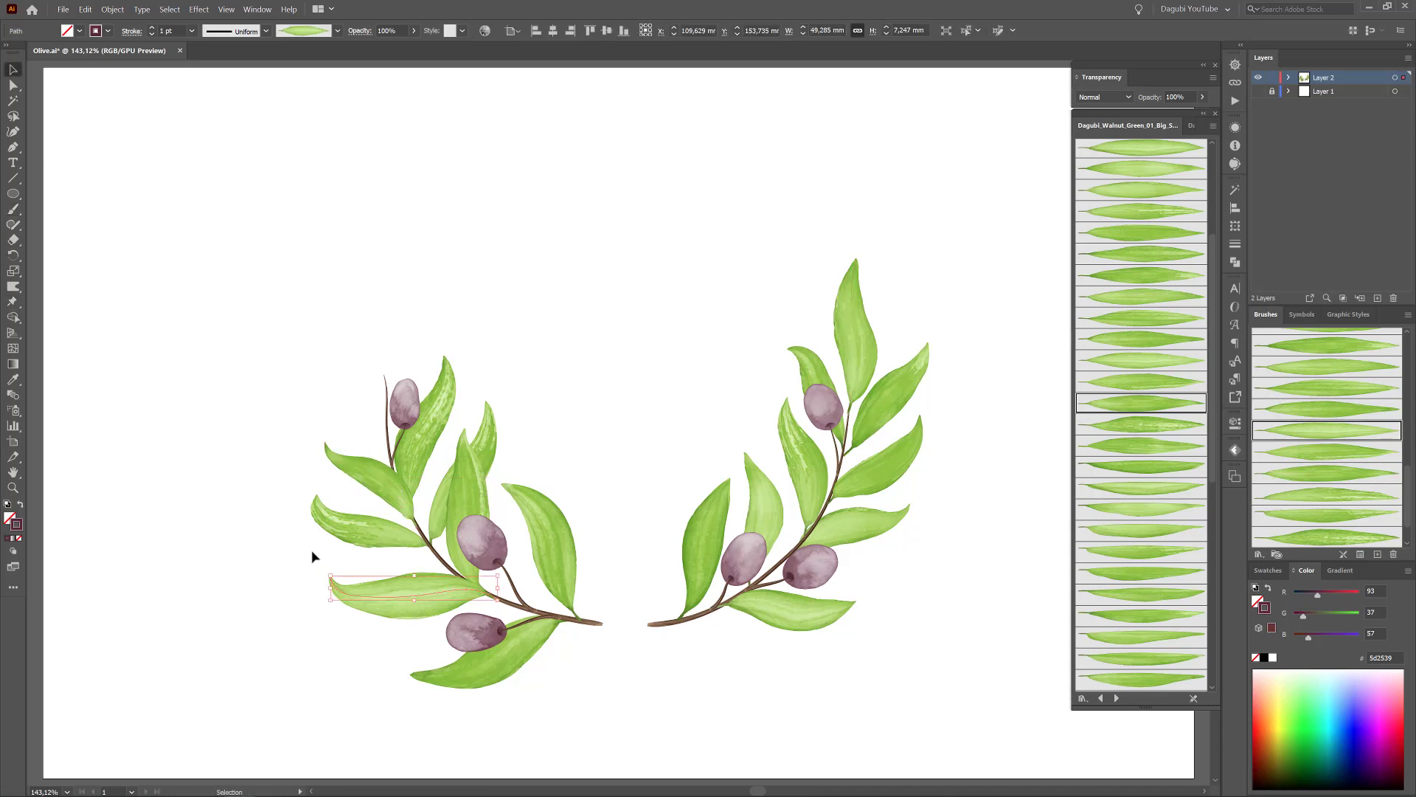
drag(329, 572, 433, 602)
click(300, 624)
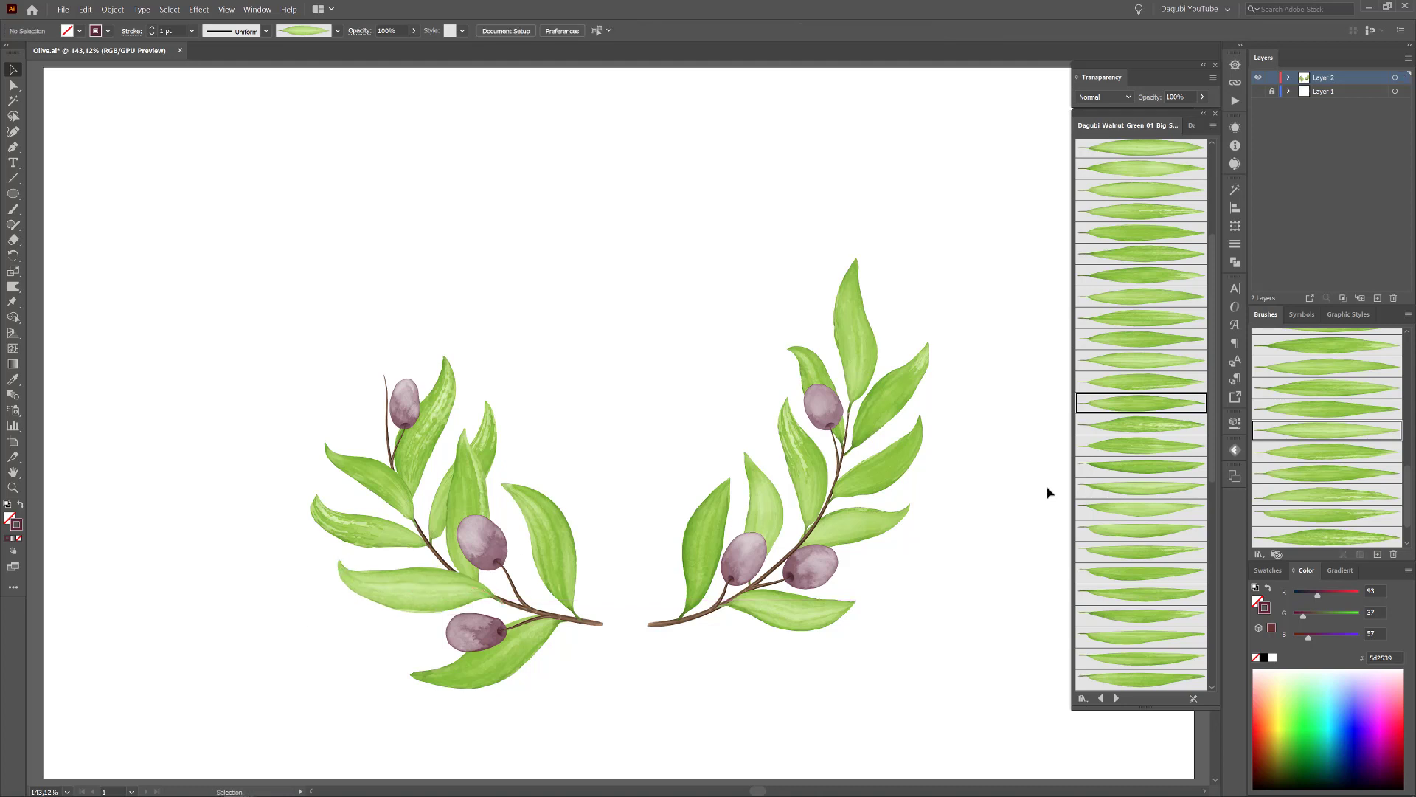
Paint two final leaves at the top of the left branch, including a tall tip leaf.
click(791, 481)
click(380, 439)
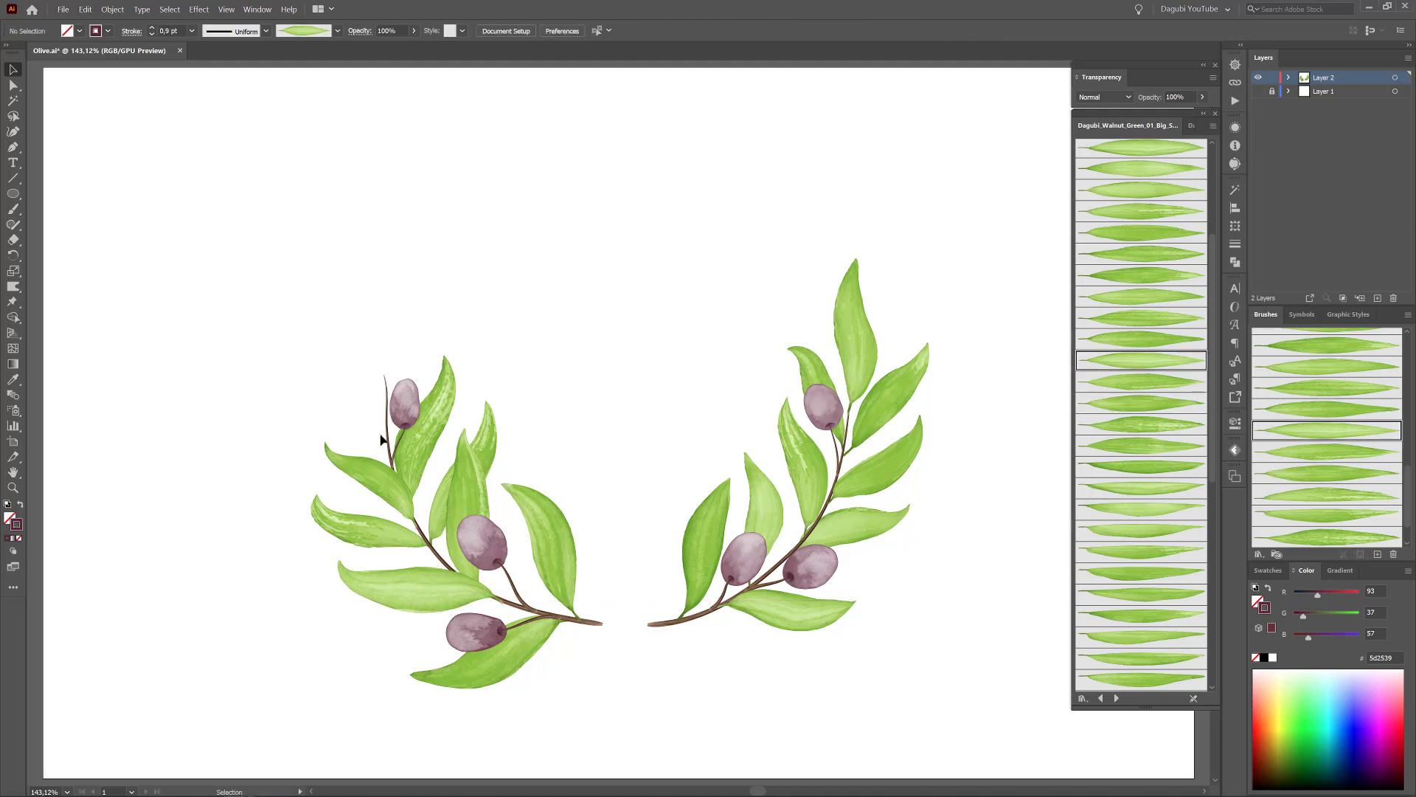
drag(346, 346, 341, 342)
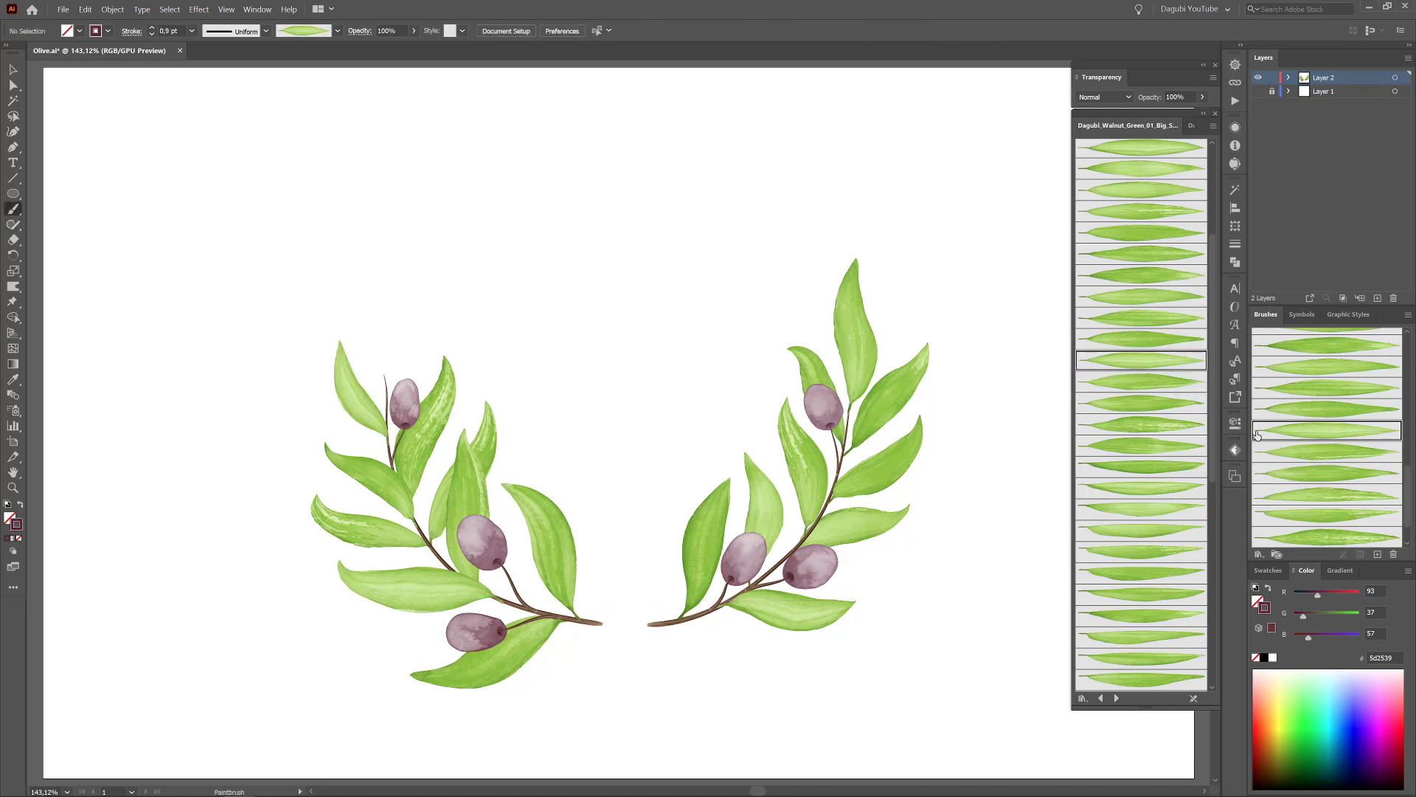
click(1154, 318)
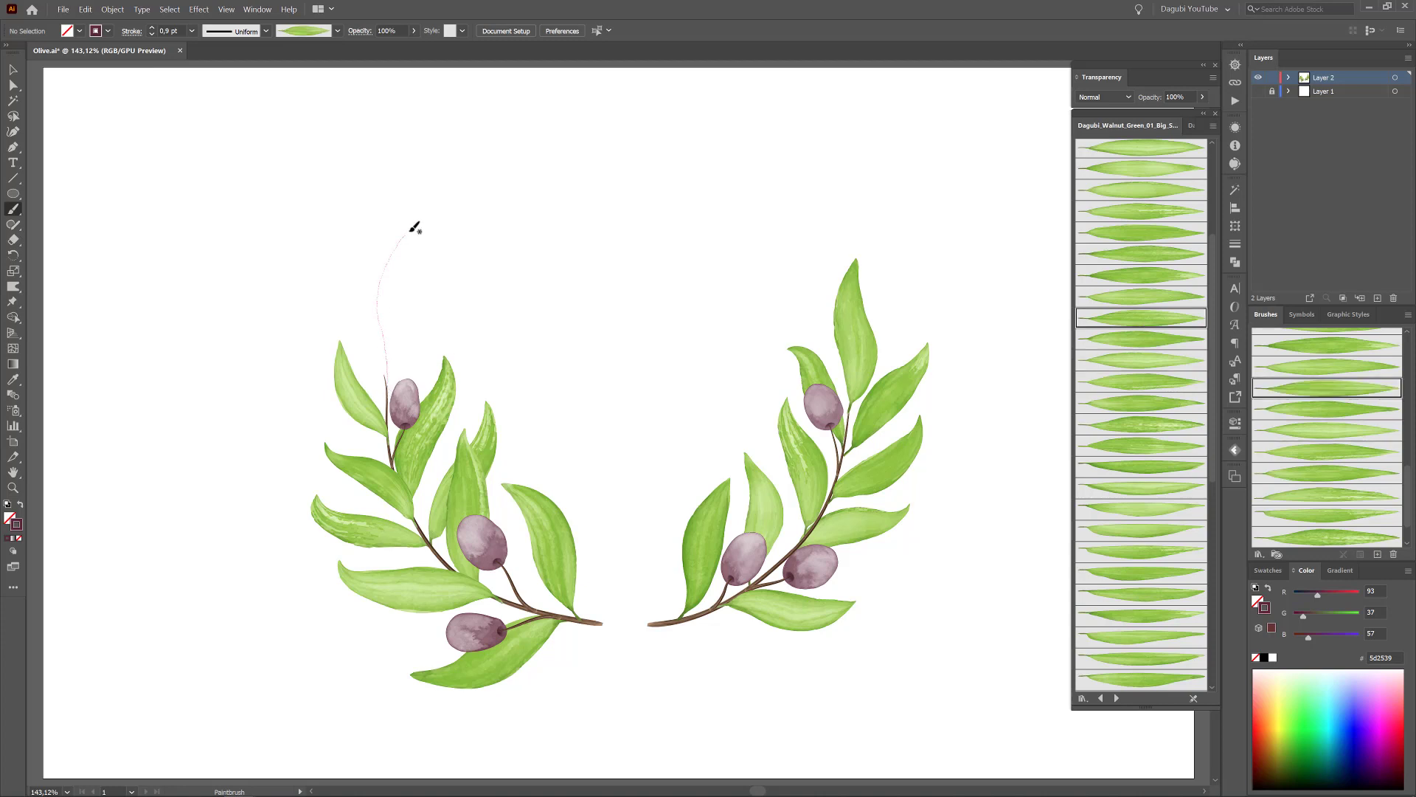
drag(414, 228, 413, 230)
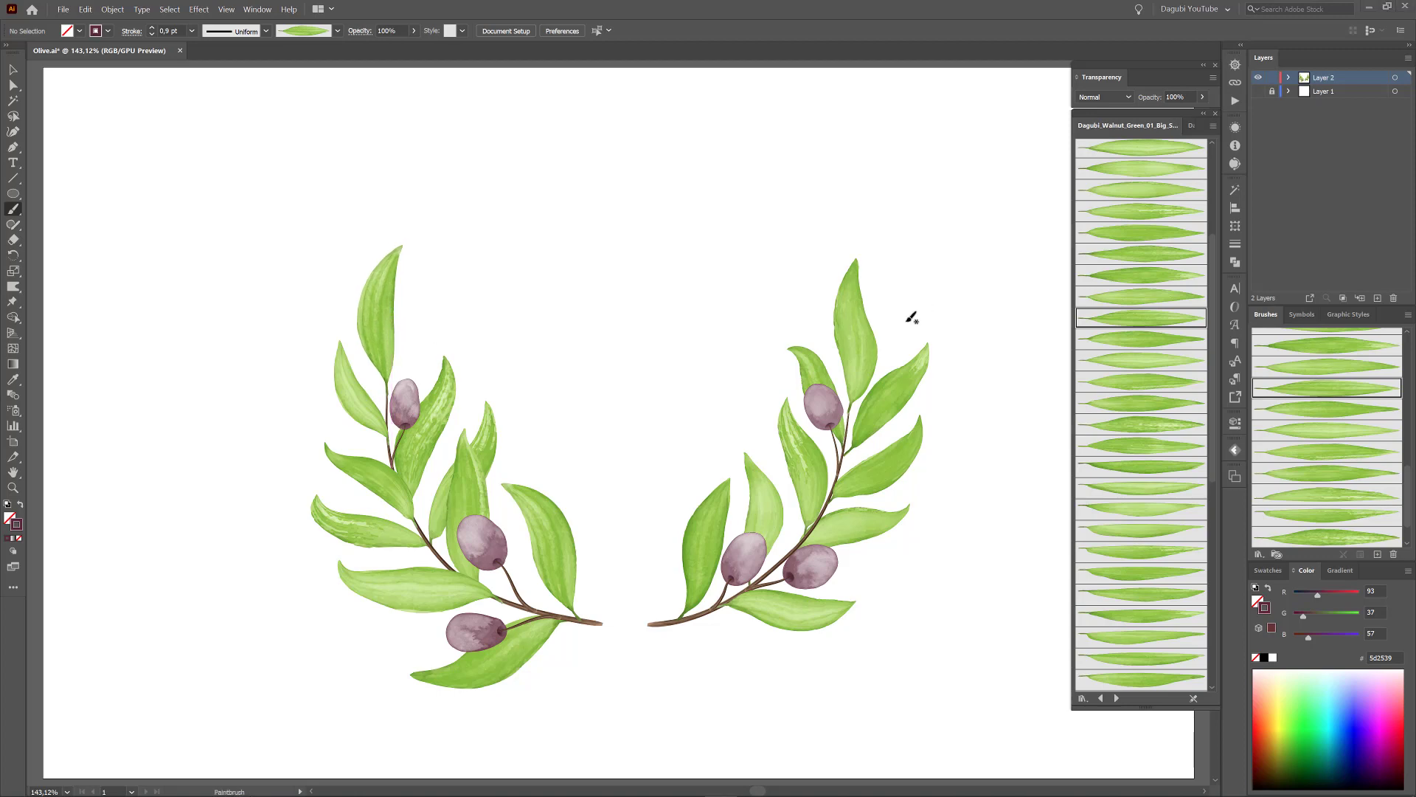
Move the top right leaf's tip and middle anchor points to reshape it.
click(853, 279)
drag(852, 278, 935, 326)
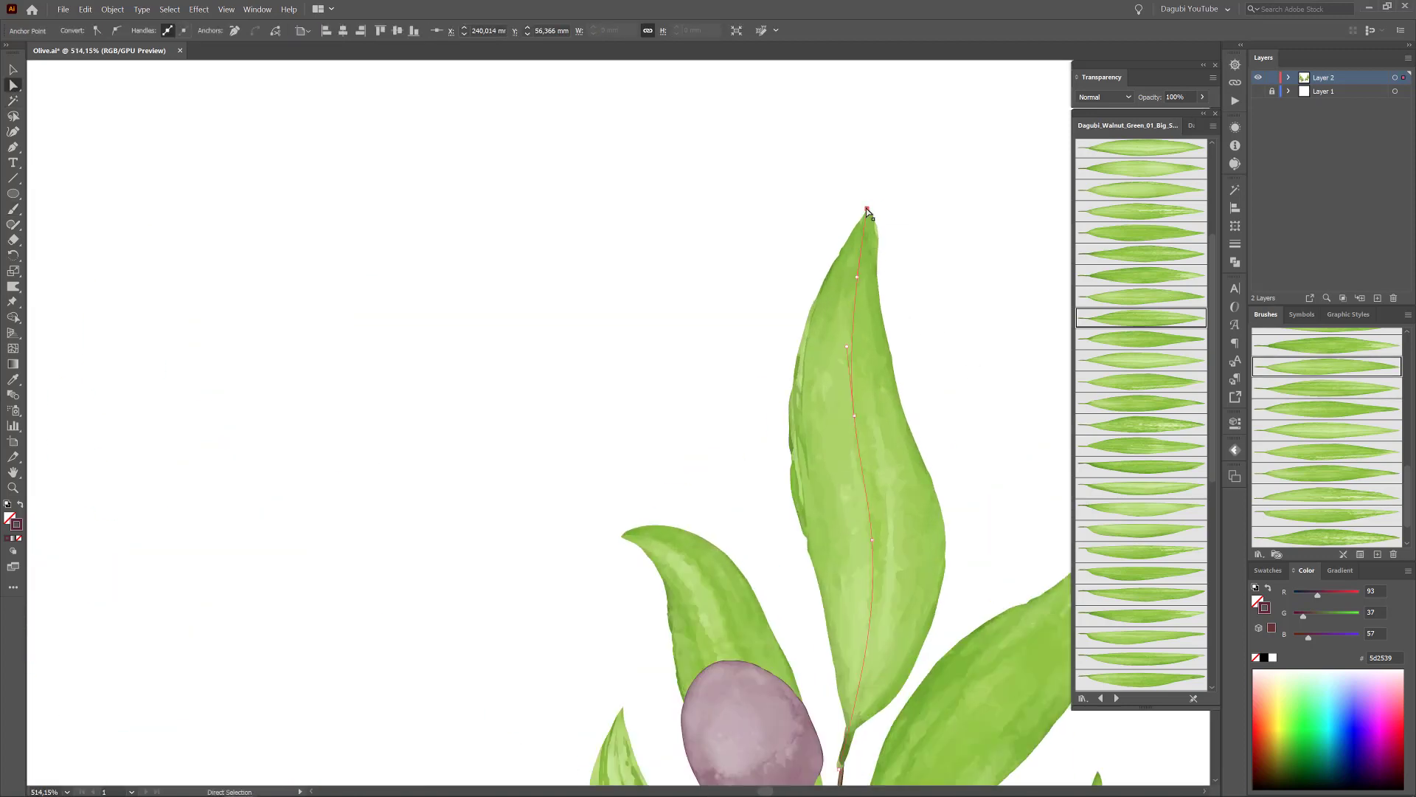
drag(868, 212, 839, 209)
mouse_move(854, 418)
mouse_down()
mouse_move(878, 417)
mouse_move(911, 543)
mouse_up()
scroll(762, 499, down, 5)
scroll(805, 418, up, 5)
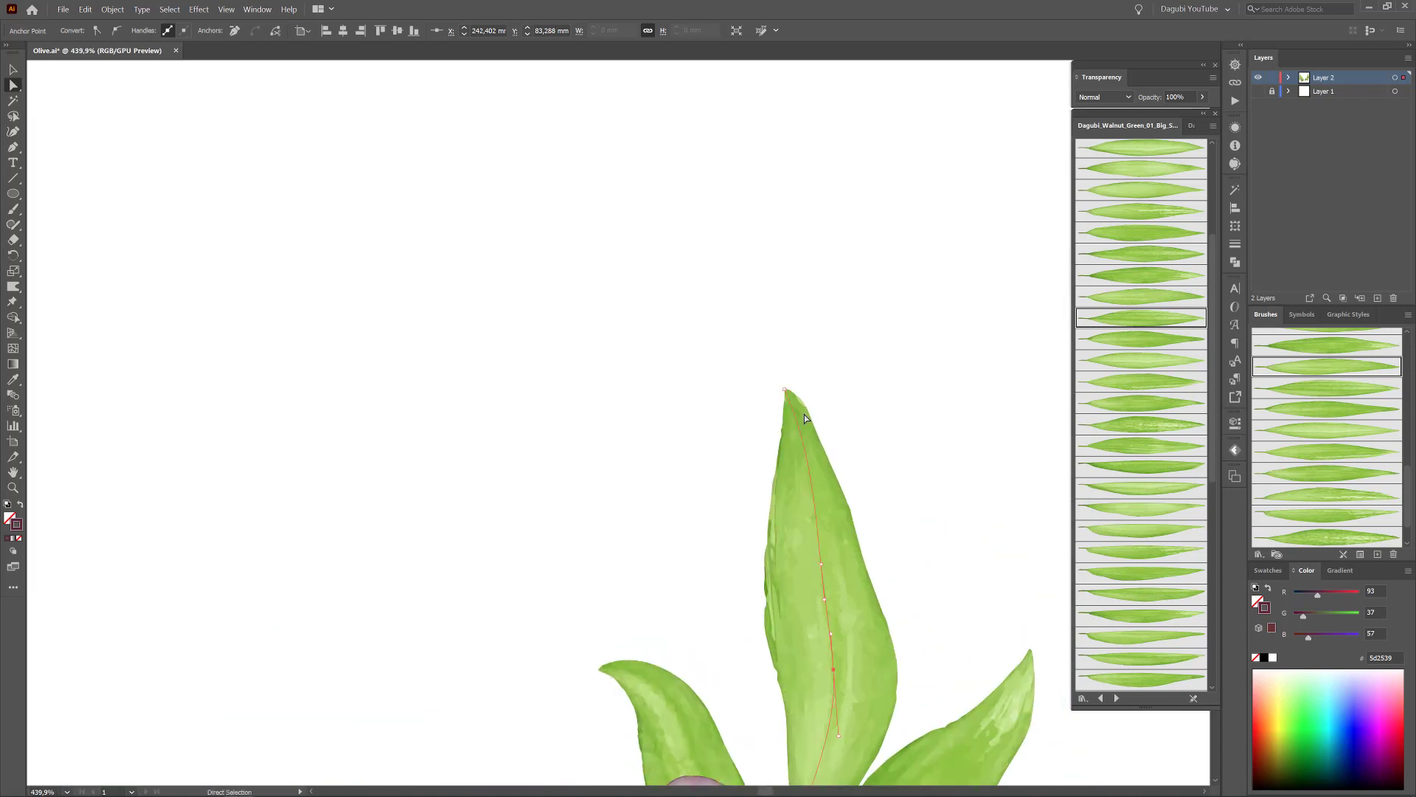
scroll(800, 439, down, 5)
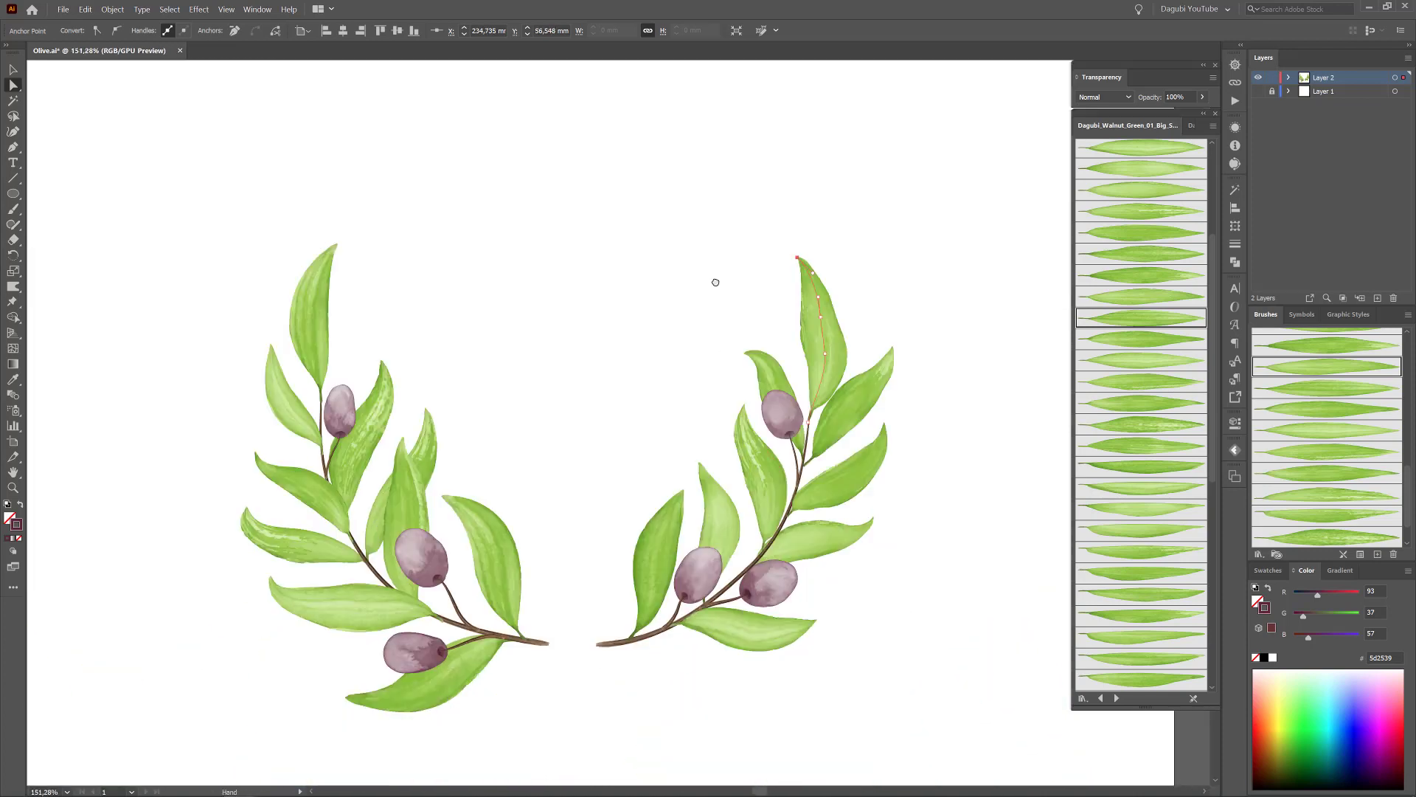
drag(716, 282, 708, 225)
click(561, 293)
Paint one more leaf beneath the right branch with a library leaf brush.
click(1133, 276)
key(b)
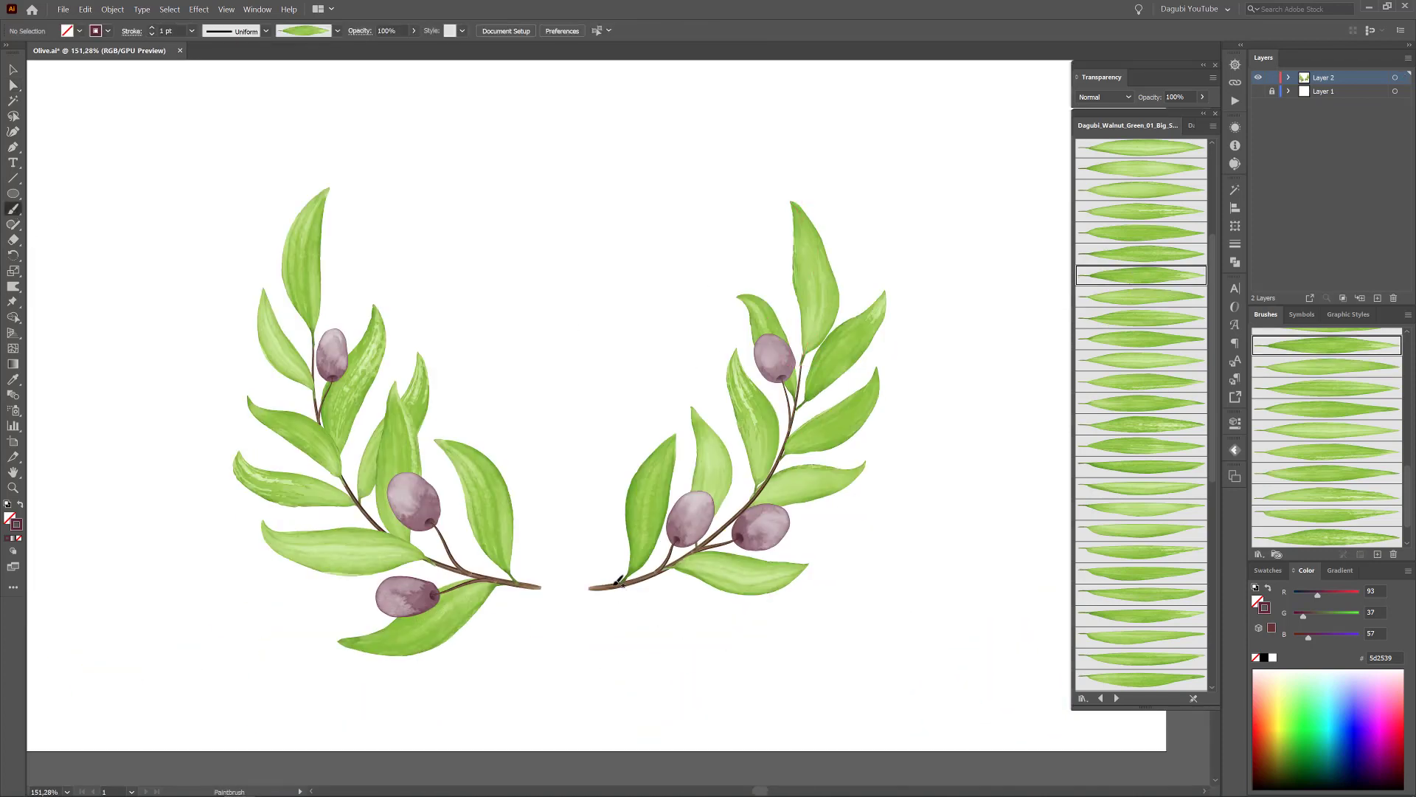
drag(763, 624, 765, 623)
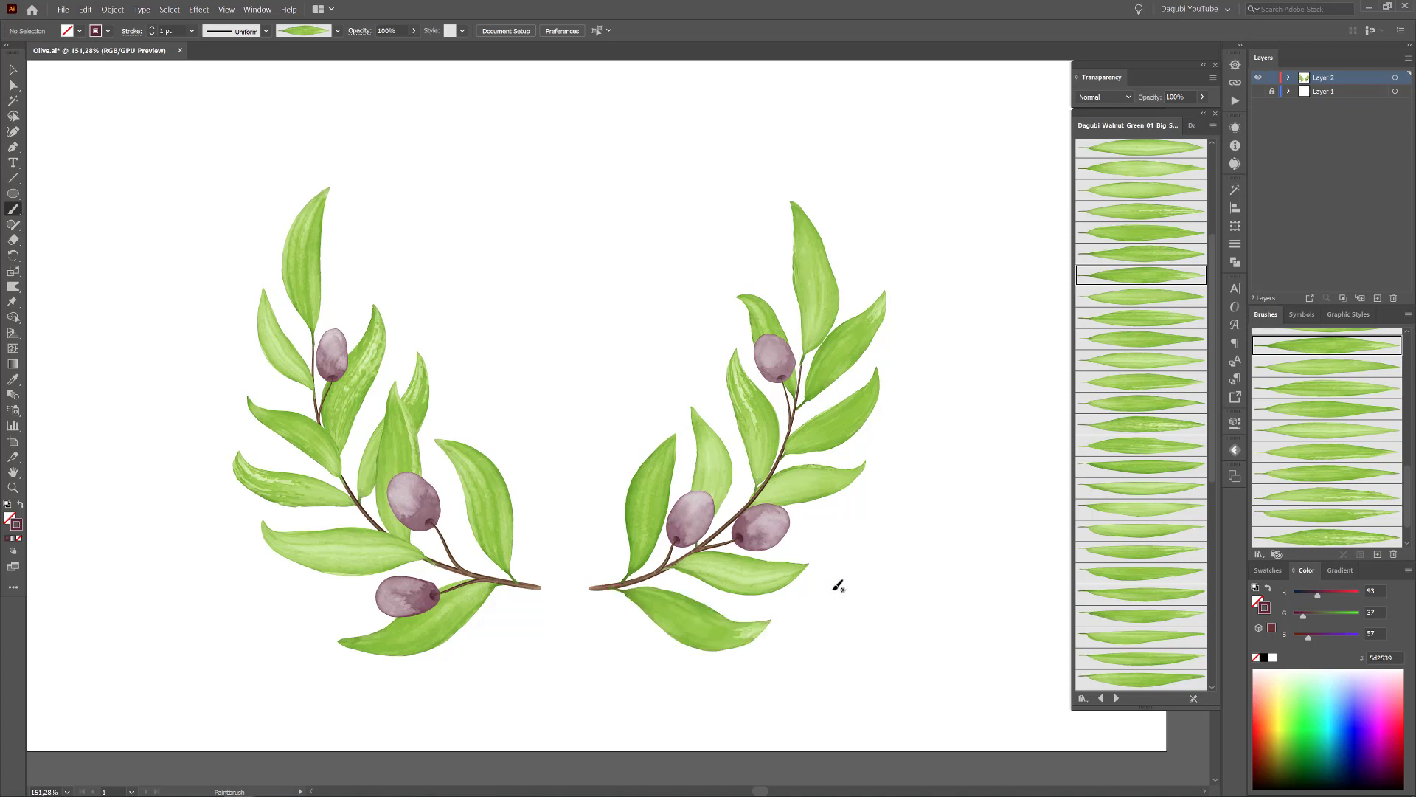
Select both branch stems via Select > Same brush and group them.
click(533, 588)
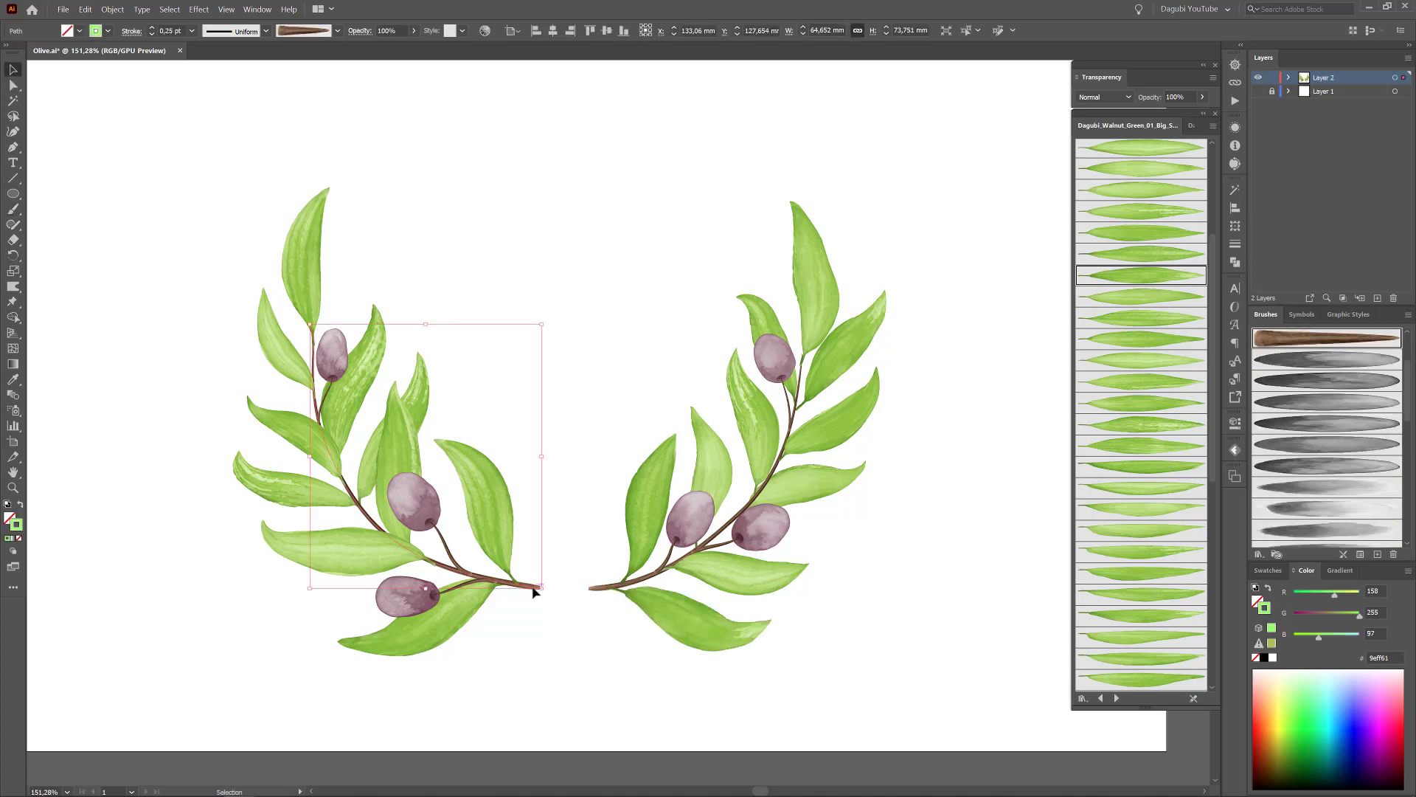
click(979, 31)
click(1003, 146)
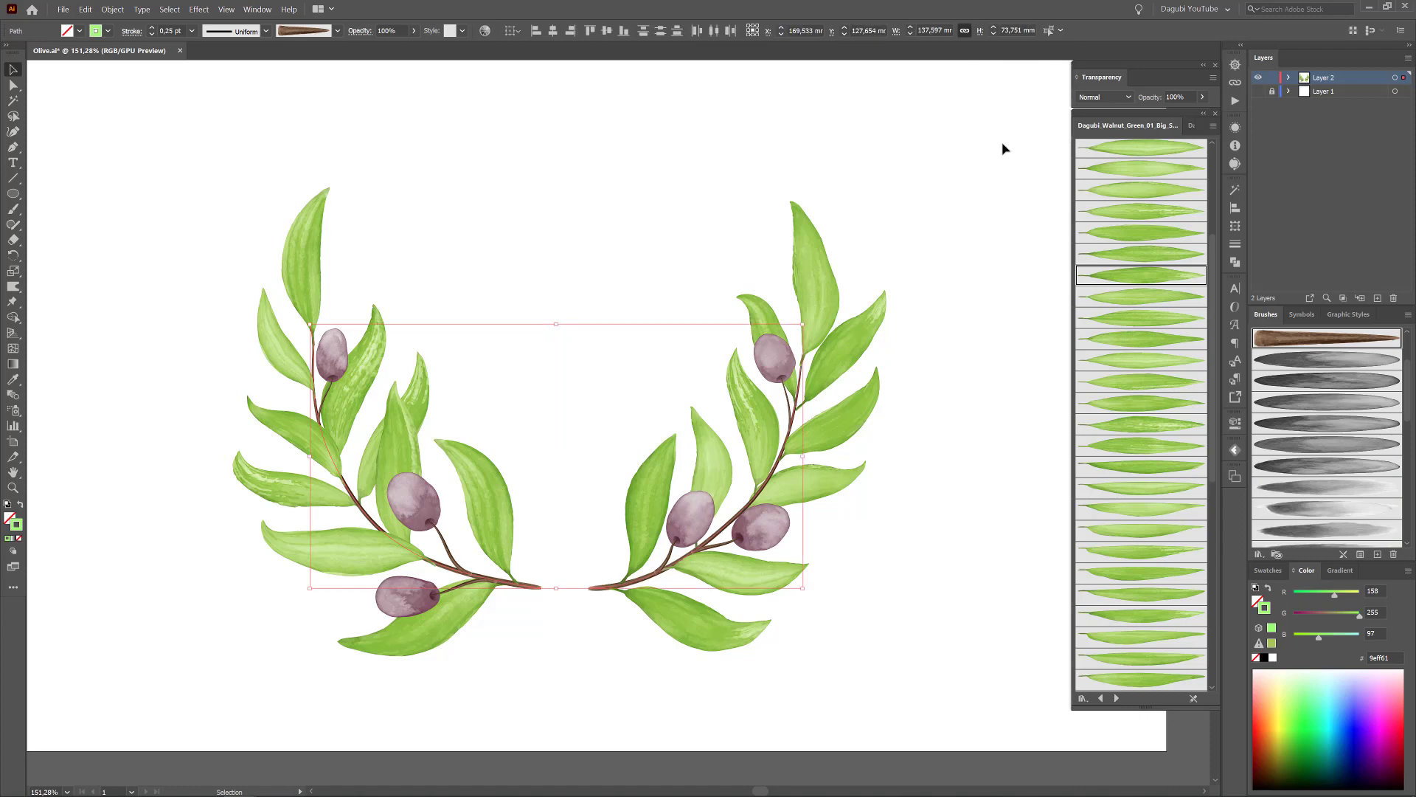
scroll(771, 490, up, 4)
scroll(523, 366, down, 3)
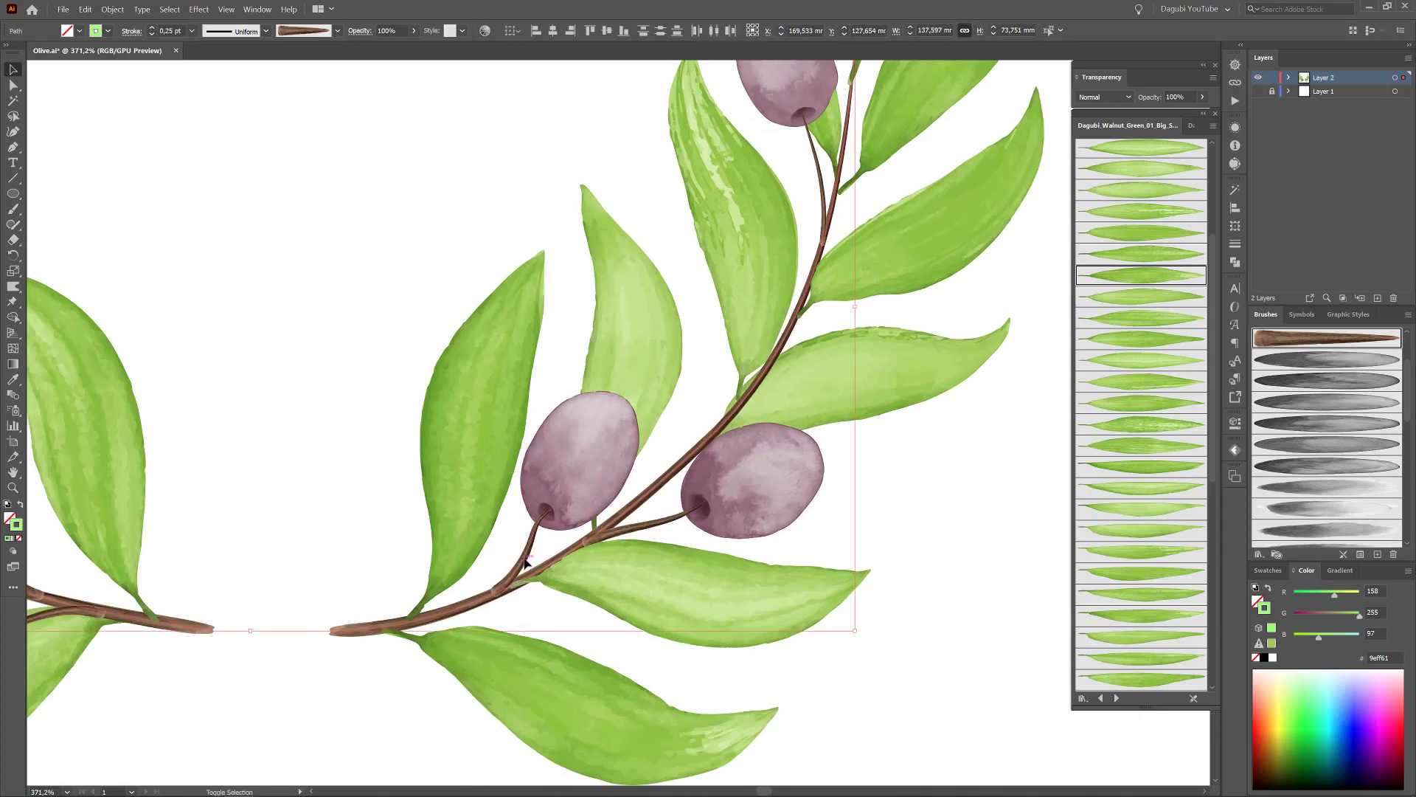
scroll(616, 509, left, 8)
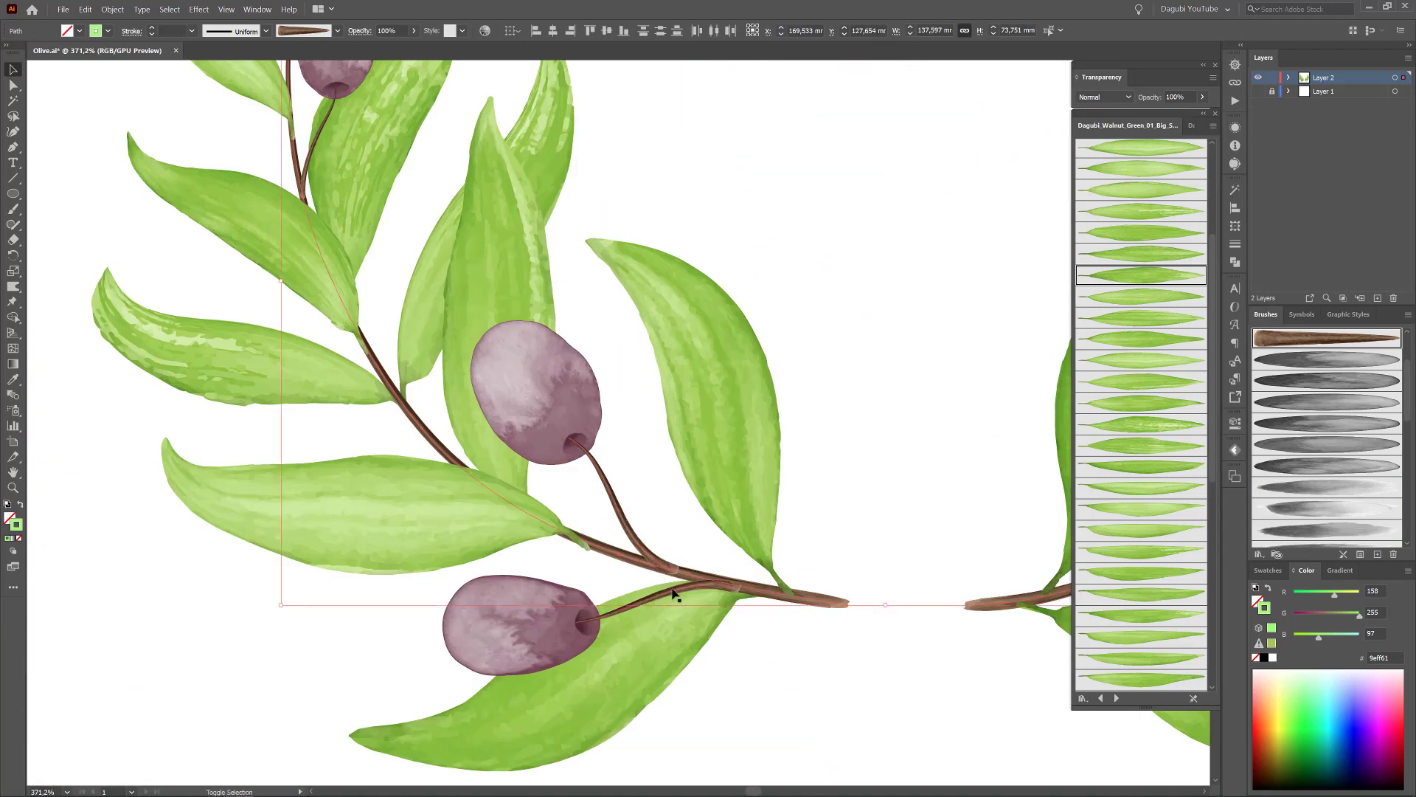
right_click(161, 180)
click(170, 72)
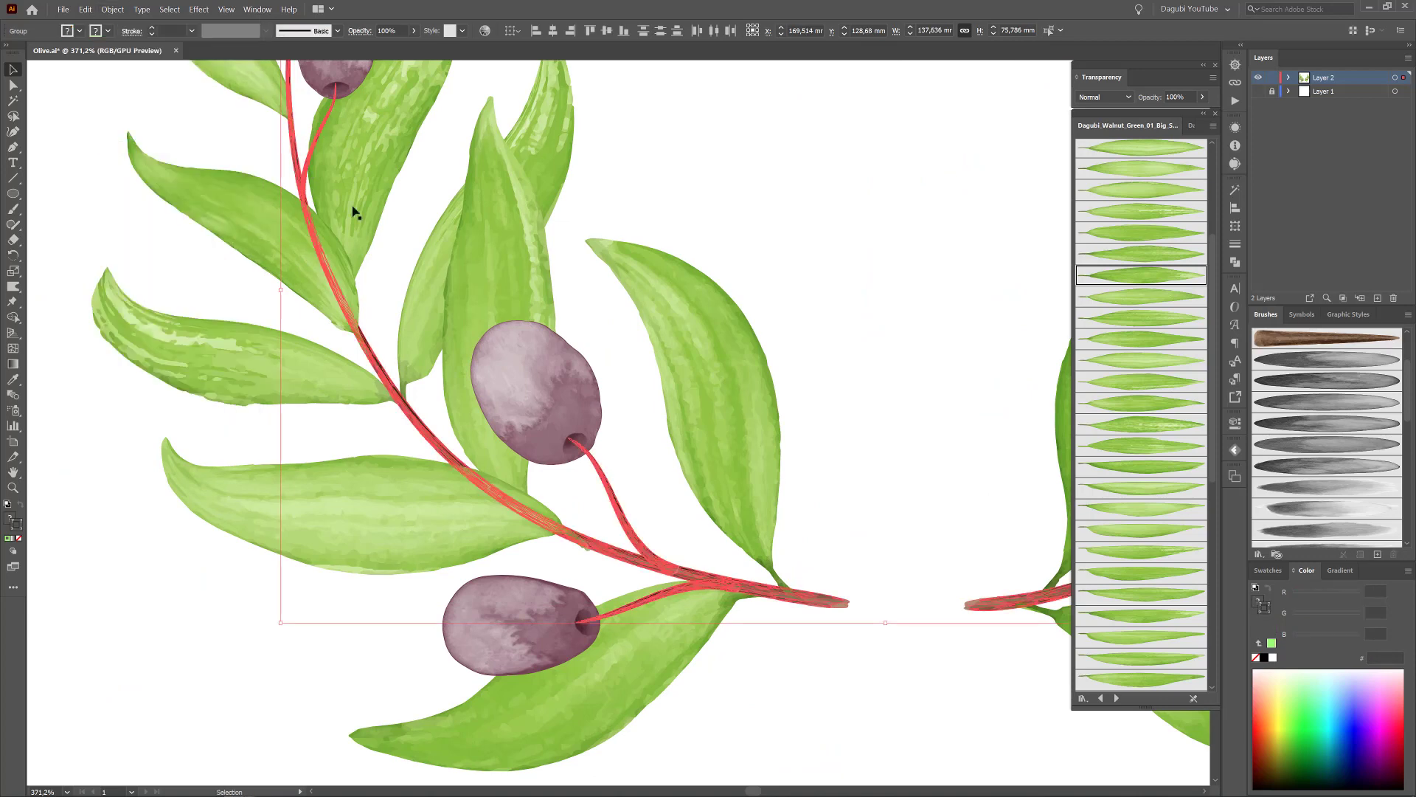
scroll(530, 387, down, 3)
drag(443, 369, 531, 387)
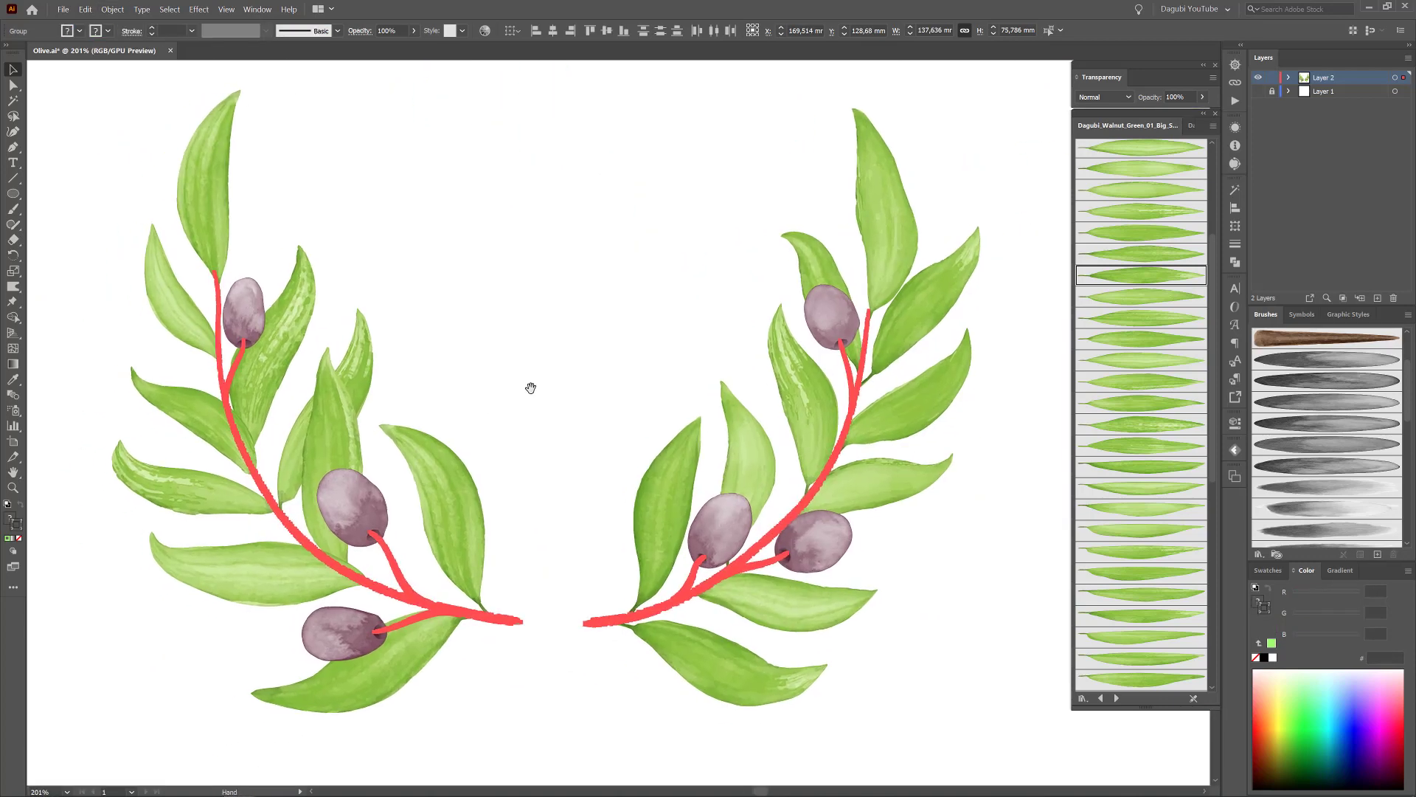
Recolour the stem group in Recolor Artwork to hue 85 with raised brightness.
click(484, 32)
click(979, 171)
click(937, 396)
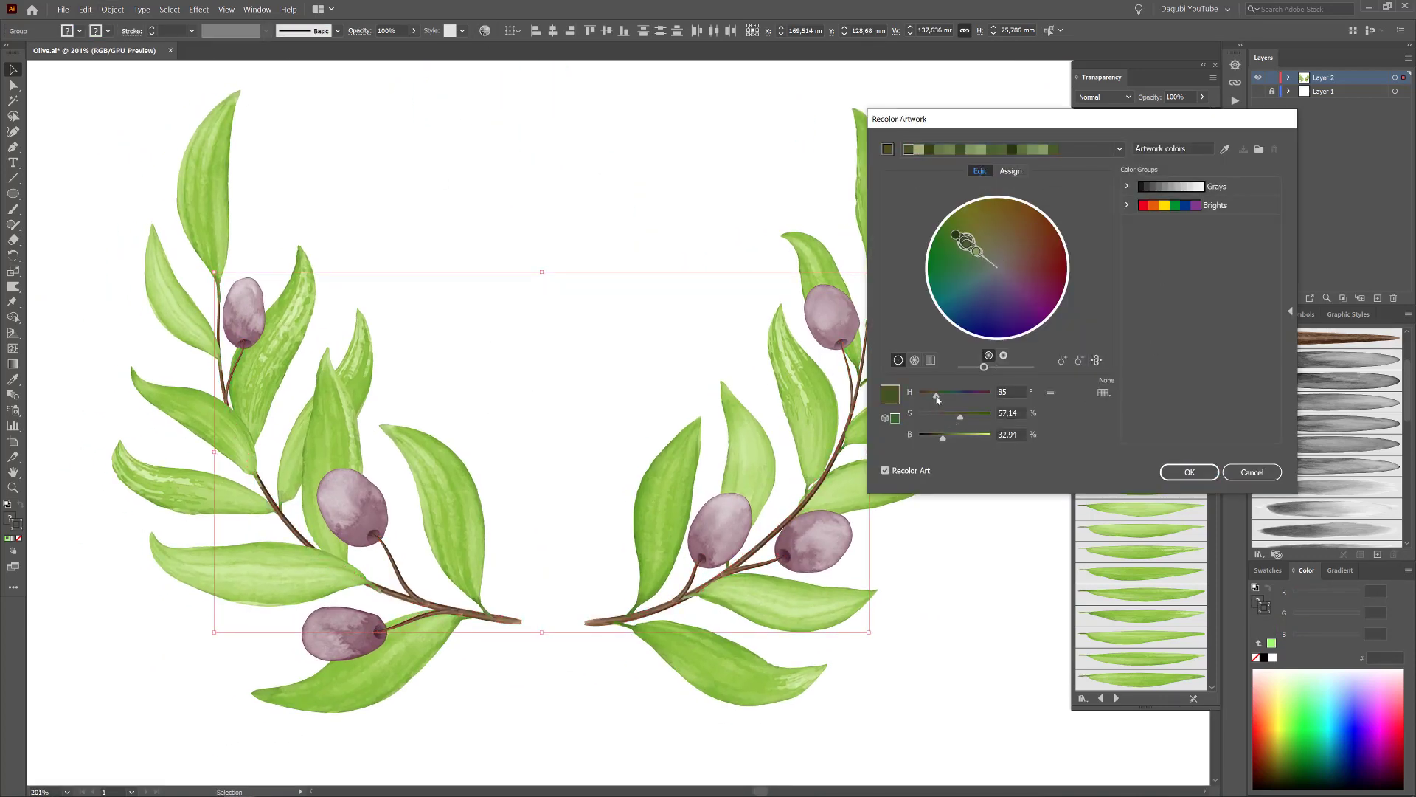
drag(943, 436, 957, 437)
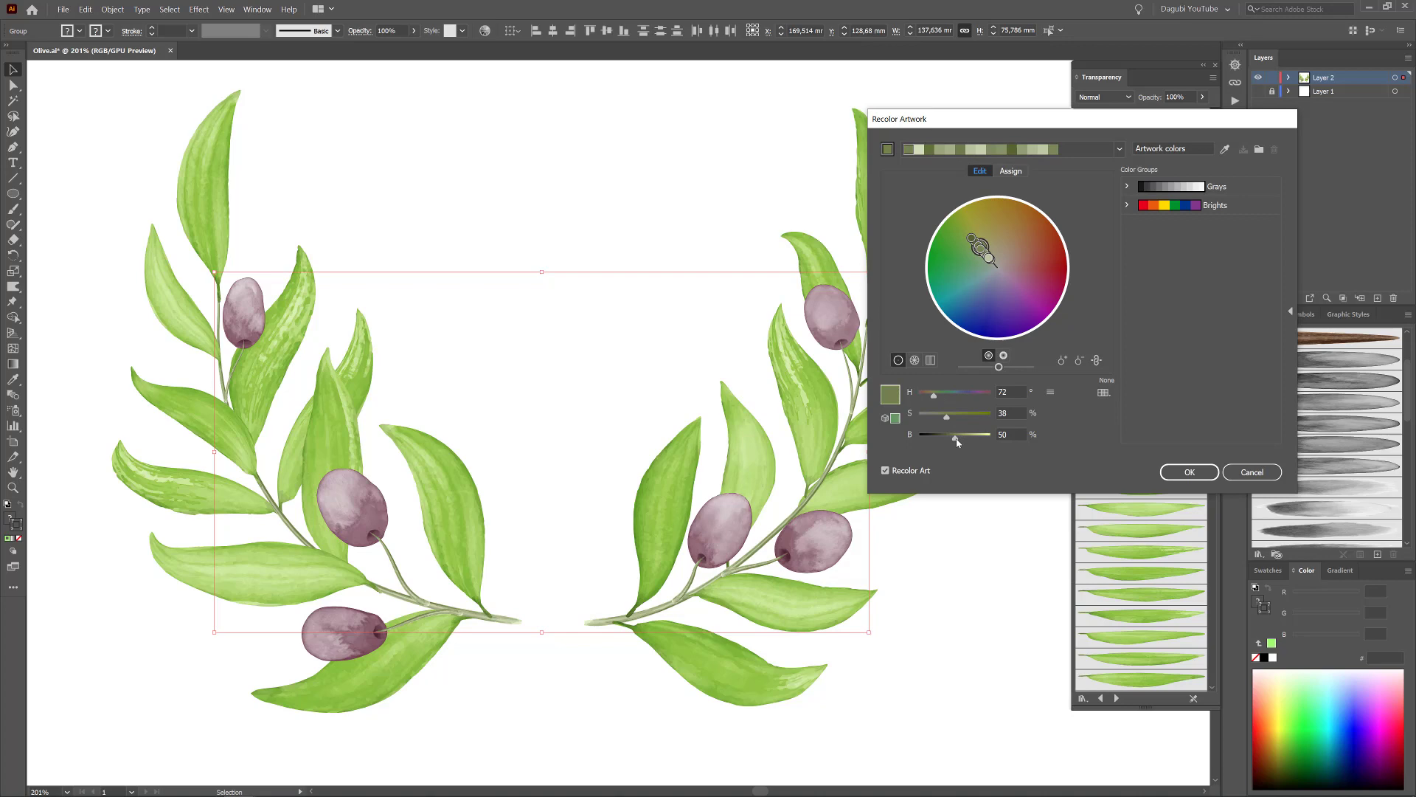
click(1190, 472)
scroll(396, 456, up, 10)
Hide selection edges and warp the lower stem end and left branch tip down-left.
key(ctrl+shift+a)
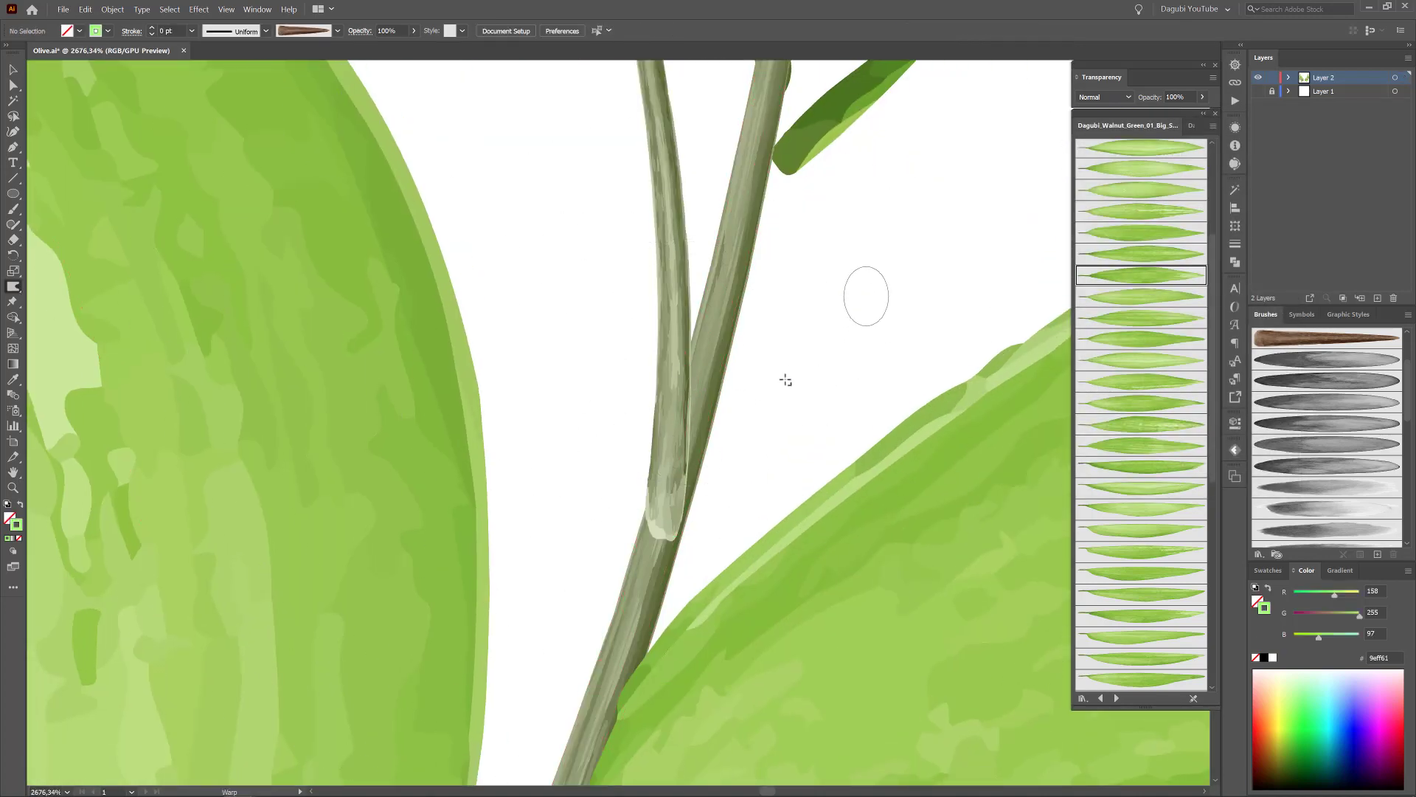
ctrl+click(673, 266)
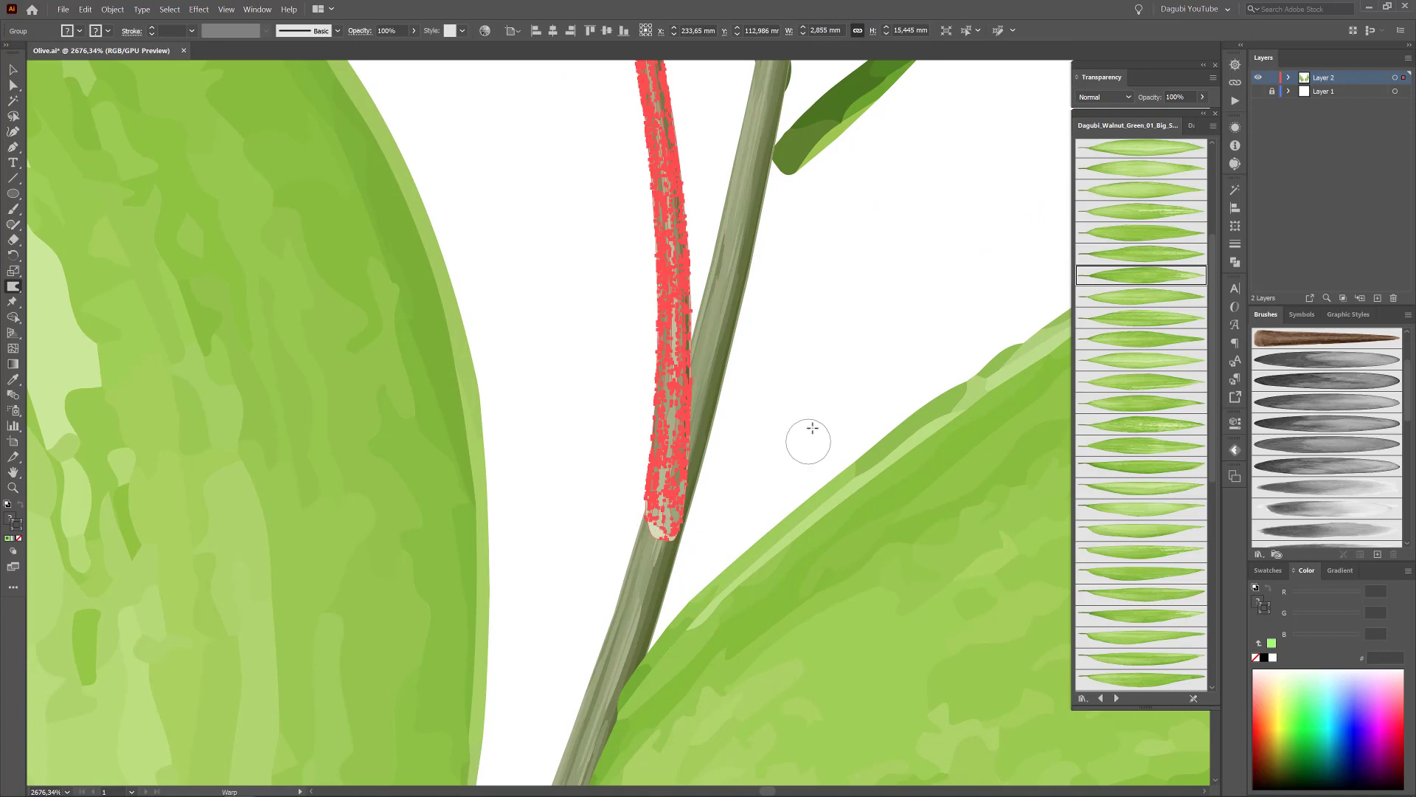
click(226, 8)
click(249, 226)
drag(690, 479, 636, 466)
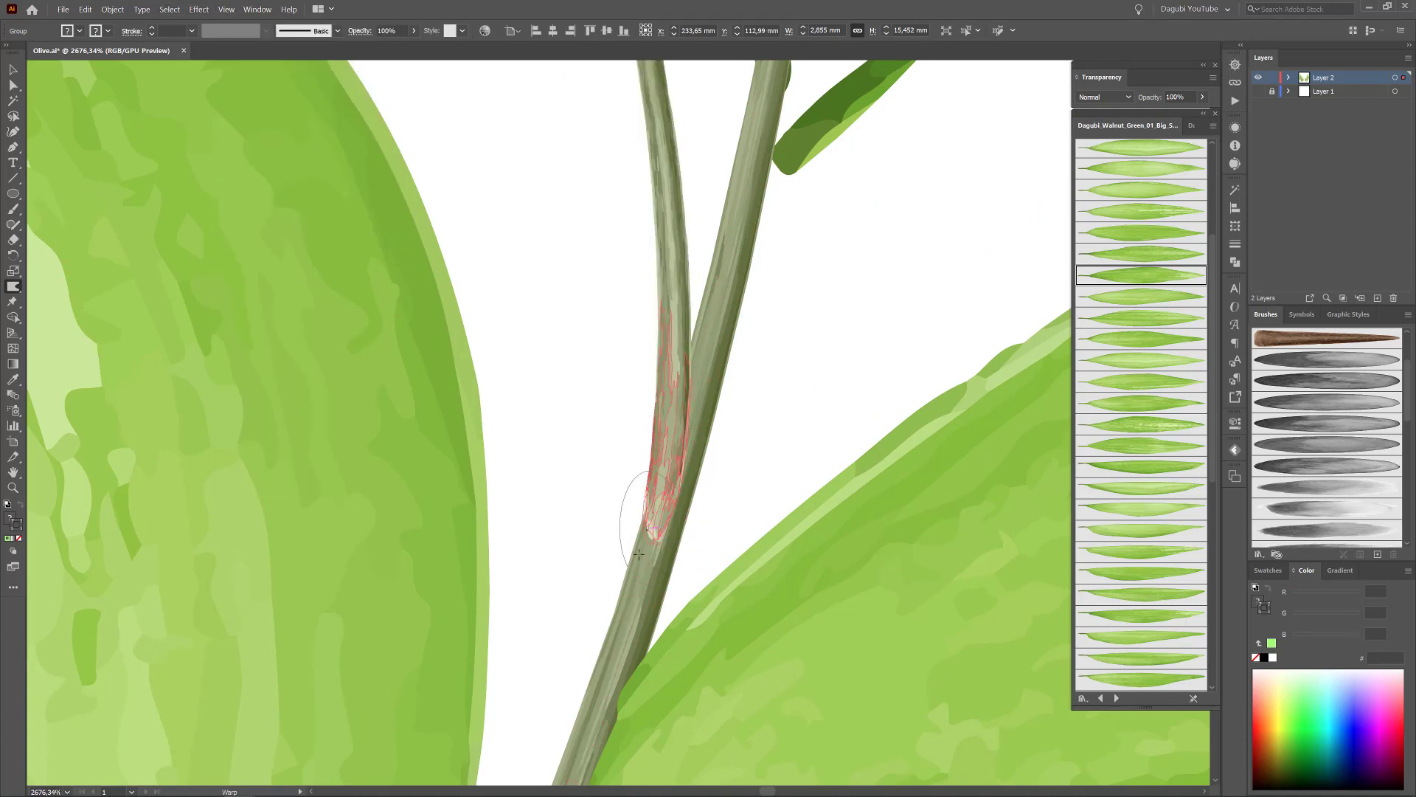
scroll(636, 466, down, 5)
scroll(651, 490, down, 3)
scroll(632, 370, up, 4)
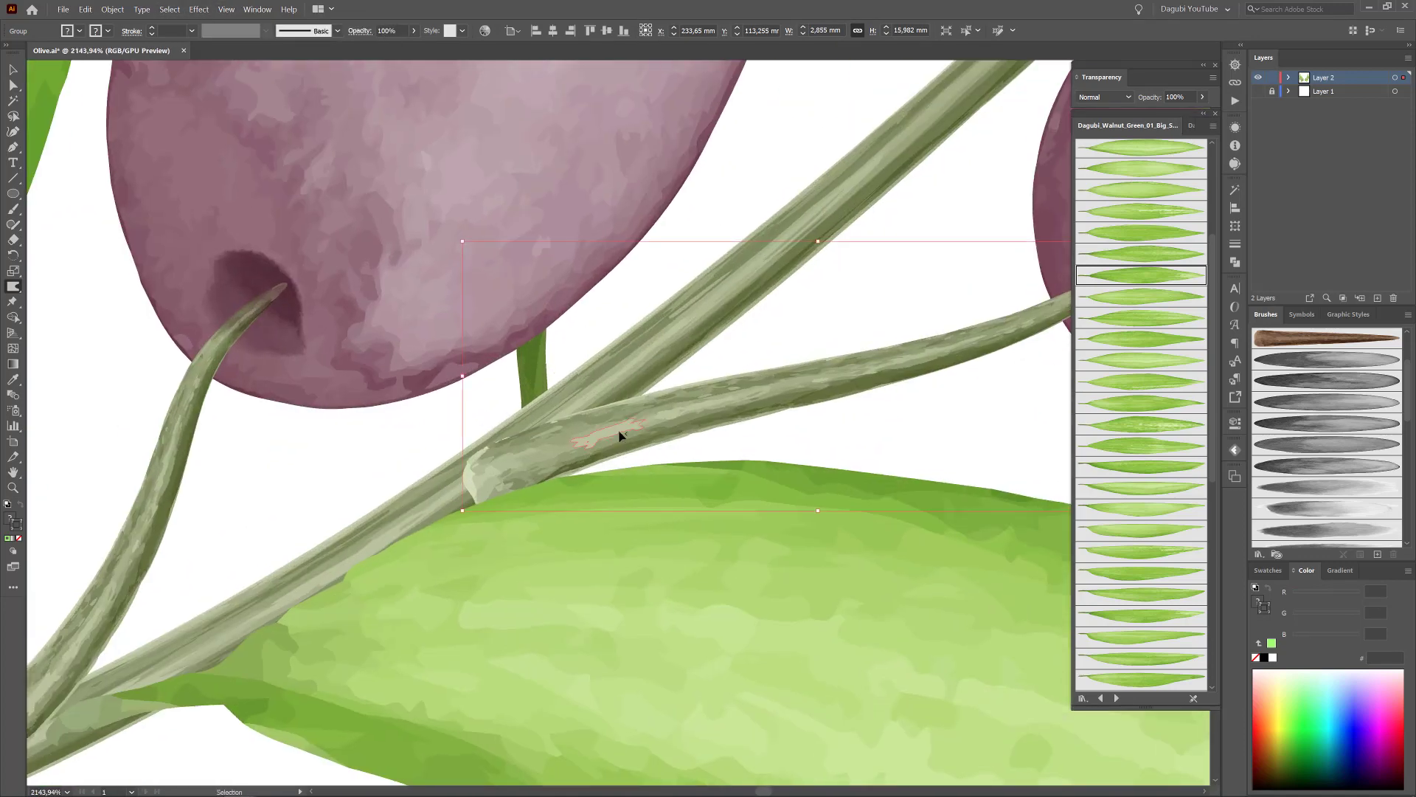
scroll(620, 436, up, 4)
drag(478, 472, 432, 526)
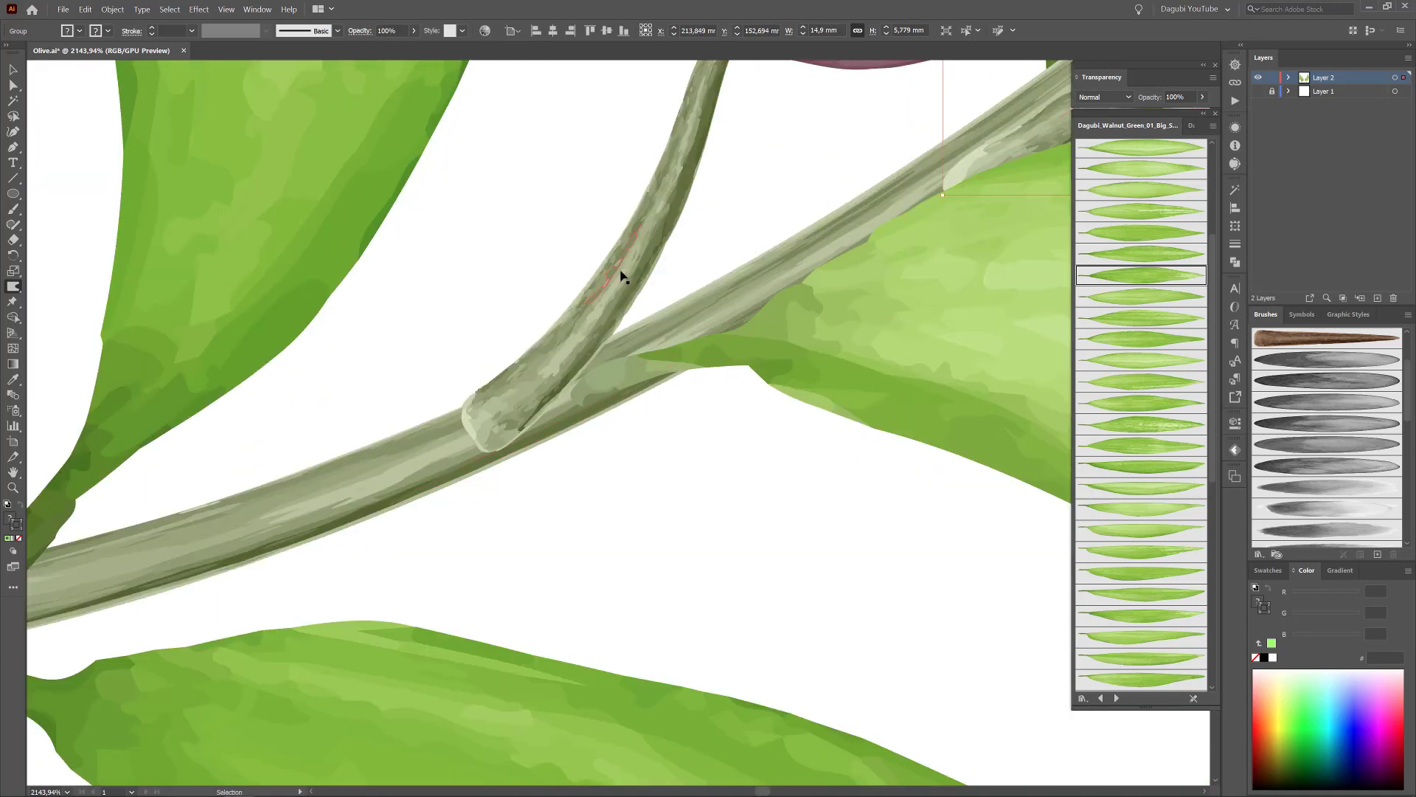
drag(474, 341, 379, 435)
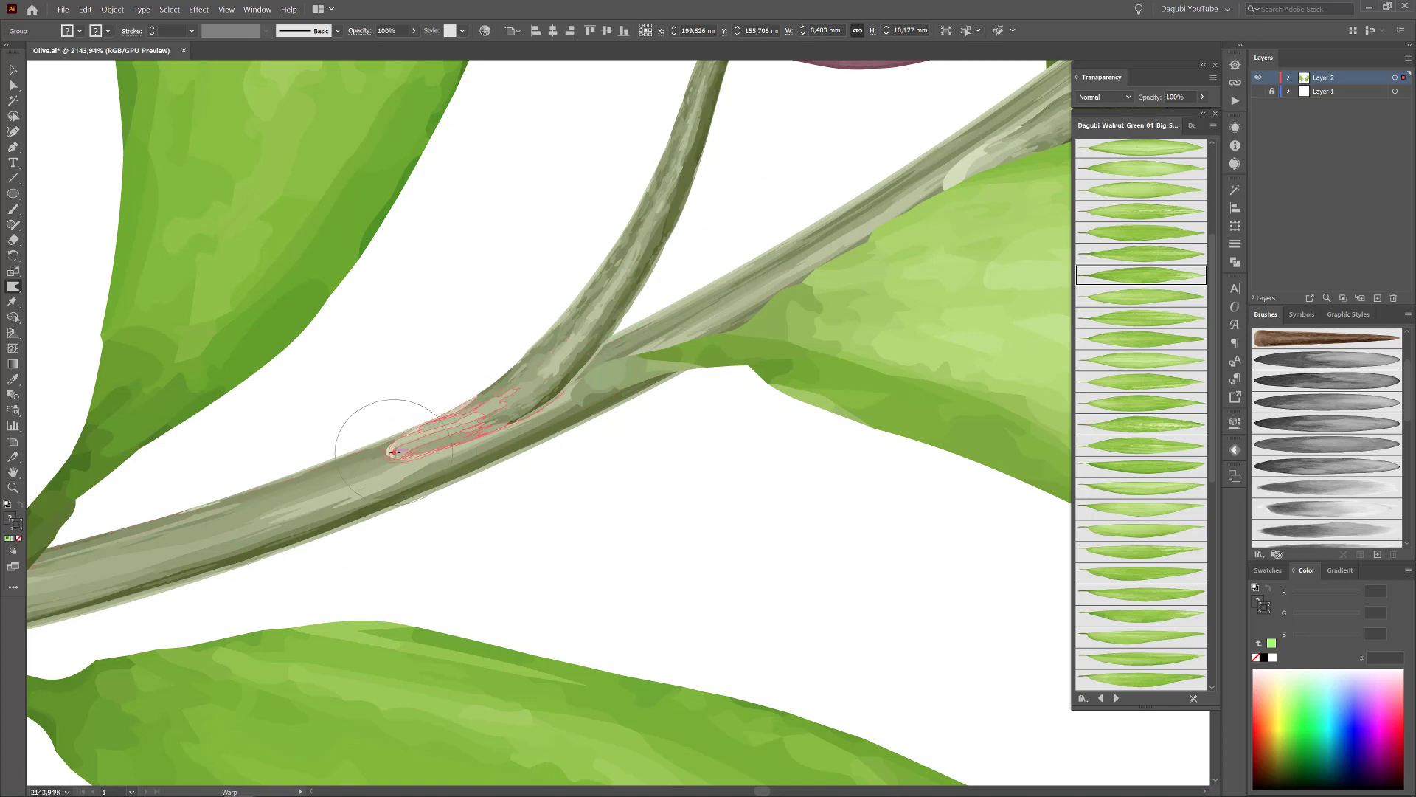
Switch to Group Selection and check a small stray path at the branch junction.
click(14, 85)
click(385, 456)
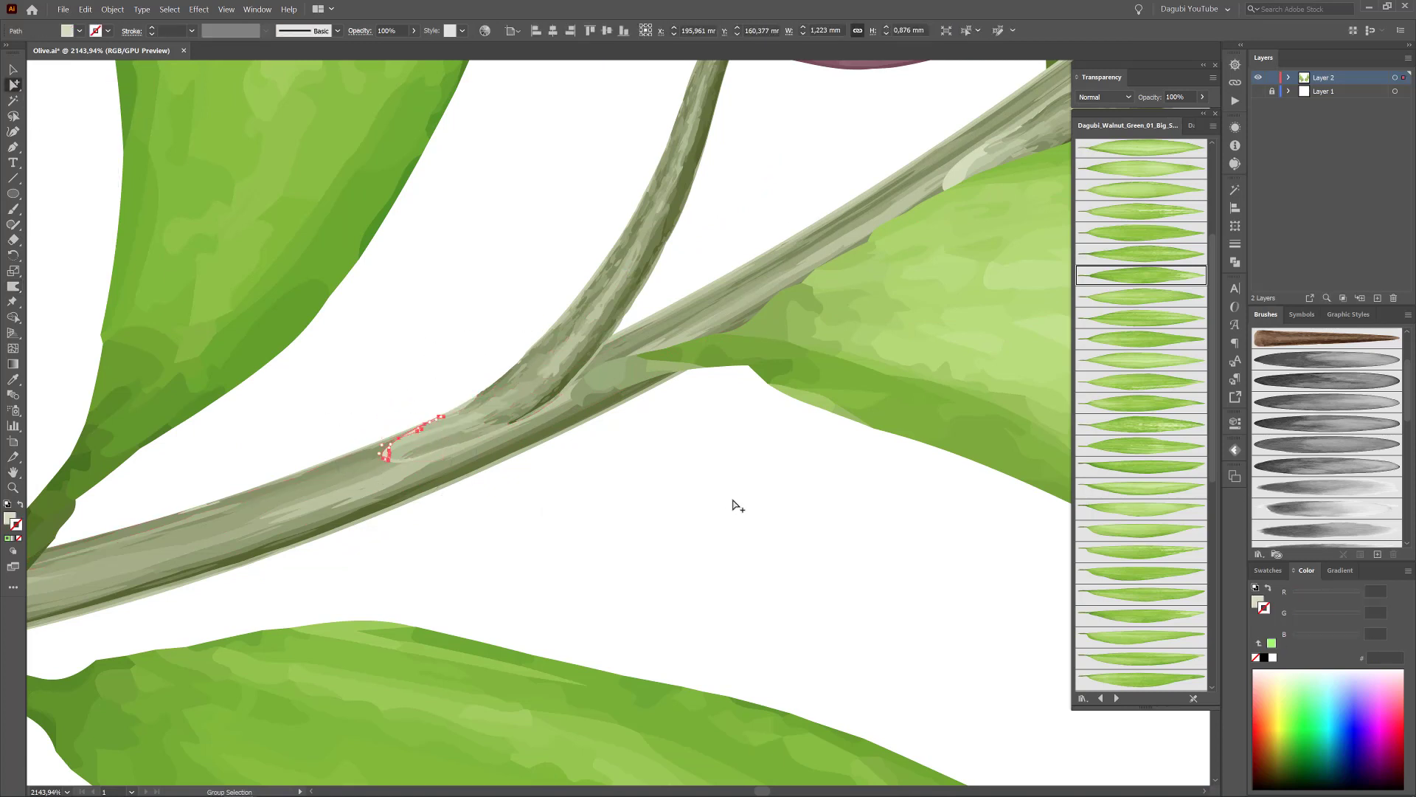
click(667, 540)
mouse_move(775, 522)
mouse_down()
mouse_move(796, 463)
mouse_move(848, 463)
mouse_up()
click(84, 9)
click(110, 61)
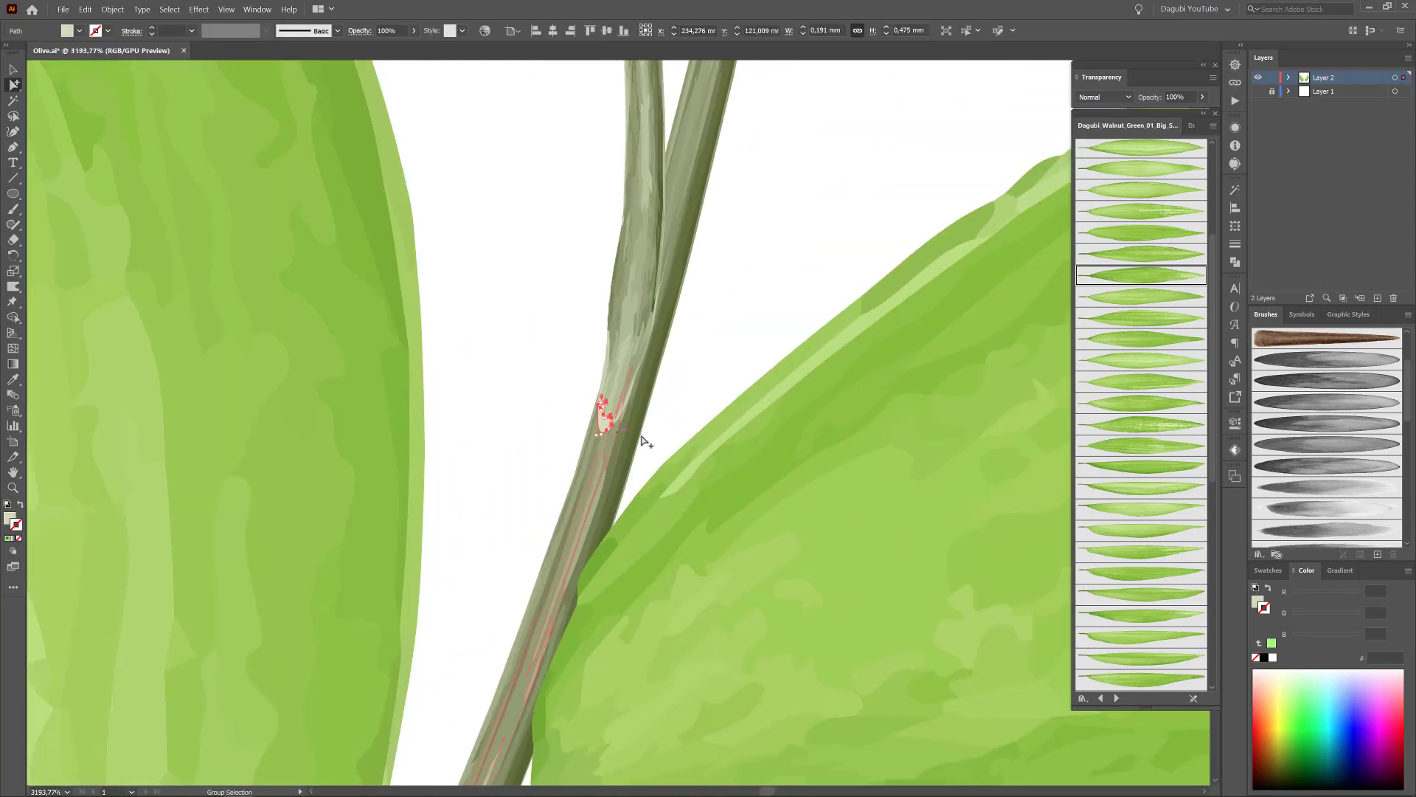
click(642, 440)
mouse_move(778, 427)
mouse_down()
mouse_move(474, 470)
mouse_move(637, 478)
mouse_up()
Warp the pale highlight patch and pale stem tip on the branch smooth.
click(303, 419)
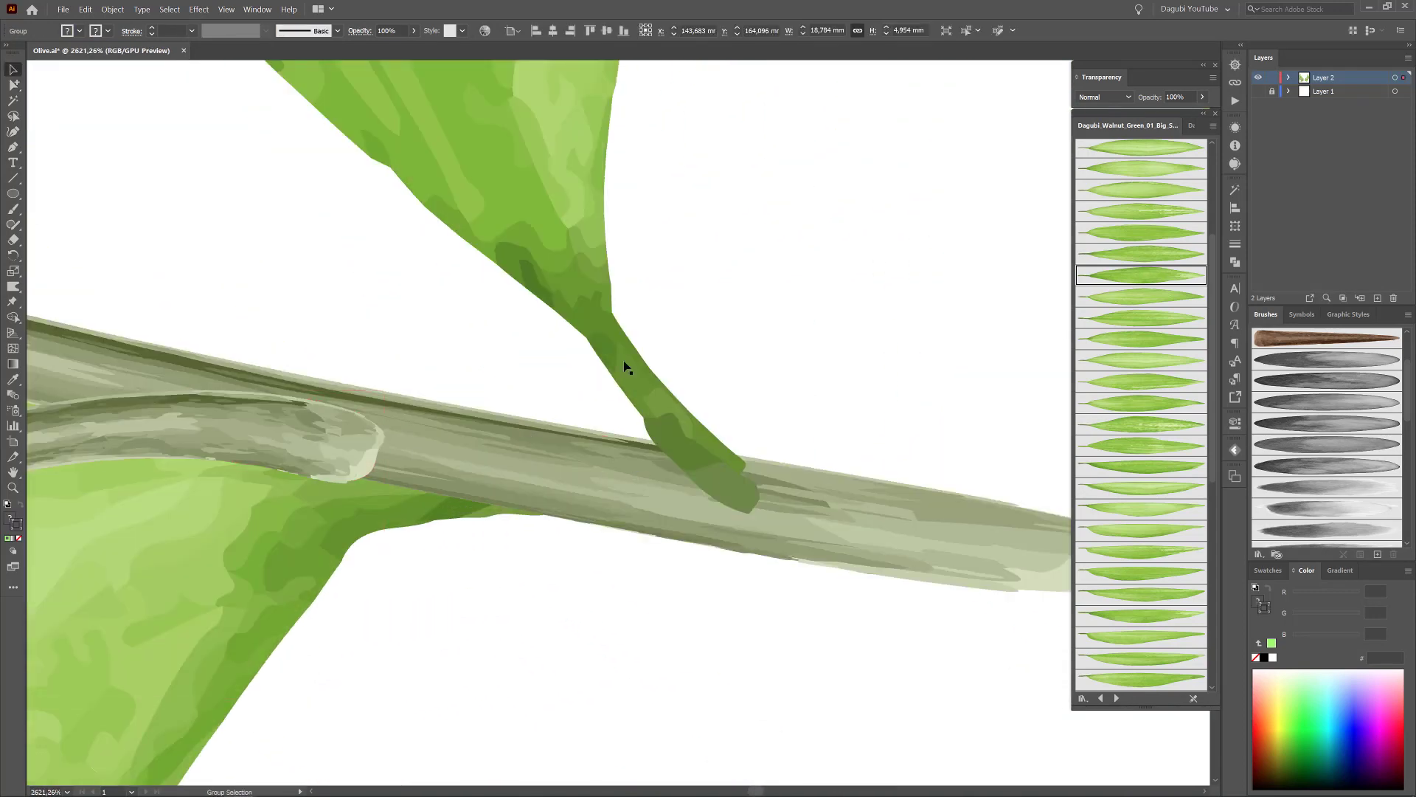
key(shift+r)
mouse_move(518, 479)
mouse_down()
mouse_move(264, 369)
mouse_move(390, 421)
mouse_move(263, 369)
mouse_move(395, 348)
mouse_move(358, 269)
mouse_move(285, 386)
mouse_move(267, 369)
mouse_move(411, 348)
mouse_move(379, 339)
mouse_up()
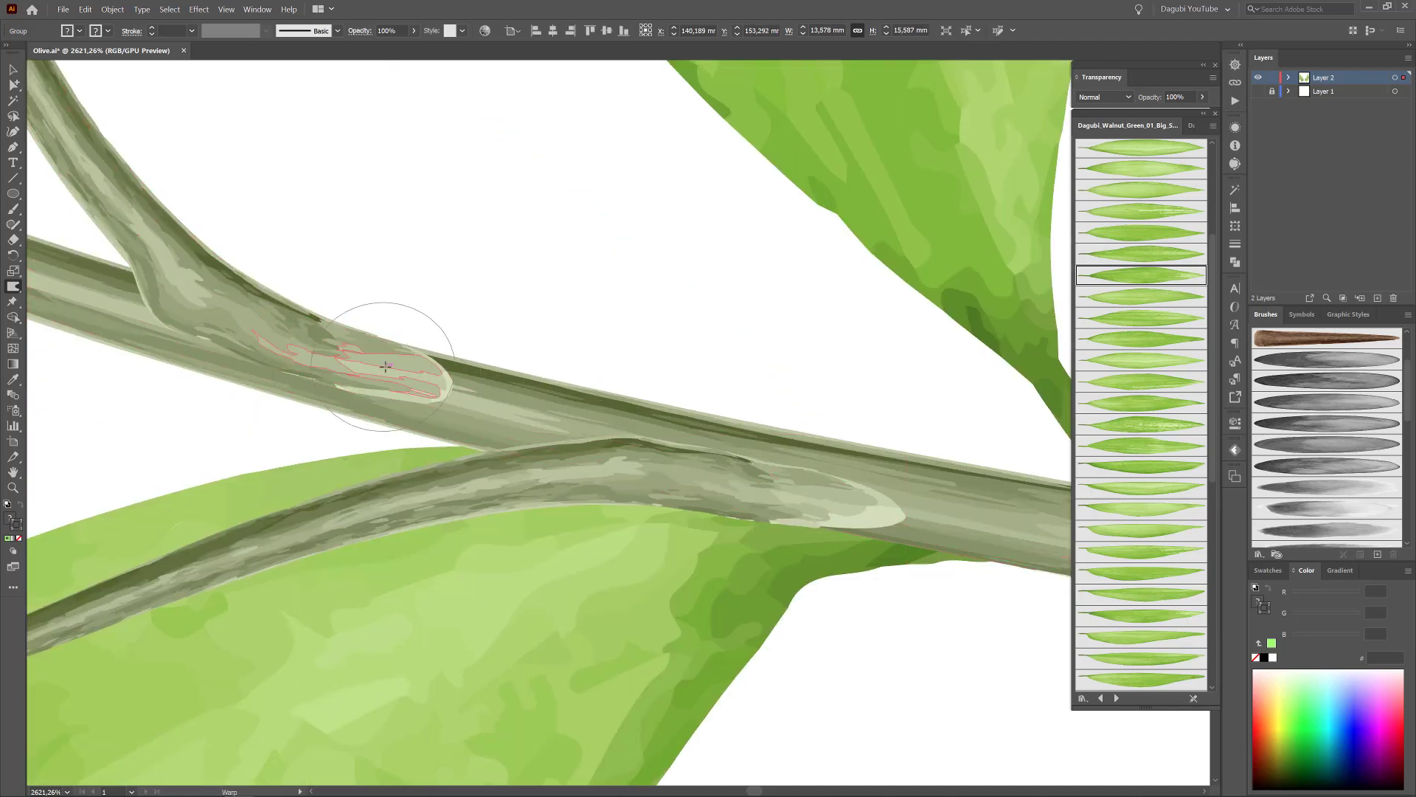
scroll(380, 339, down, 5)
scroll(466, 442, up, 5)
mouse_move(465, 442)
mouse_down()
mouse_move(421, 411)
mouse_move(491, 506)
mouse_move(480, 413)
mouse_up()
scroll(354, 329, down, 5)
scroll(354, 329, down, 3)
scroll(531, 348, down, 2)
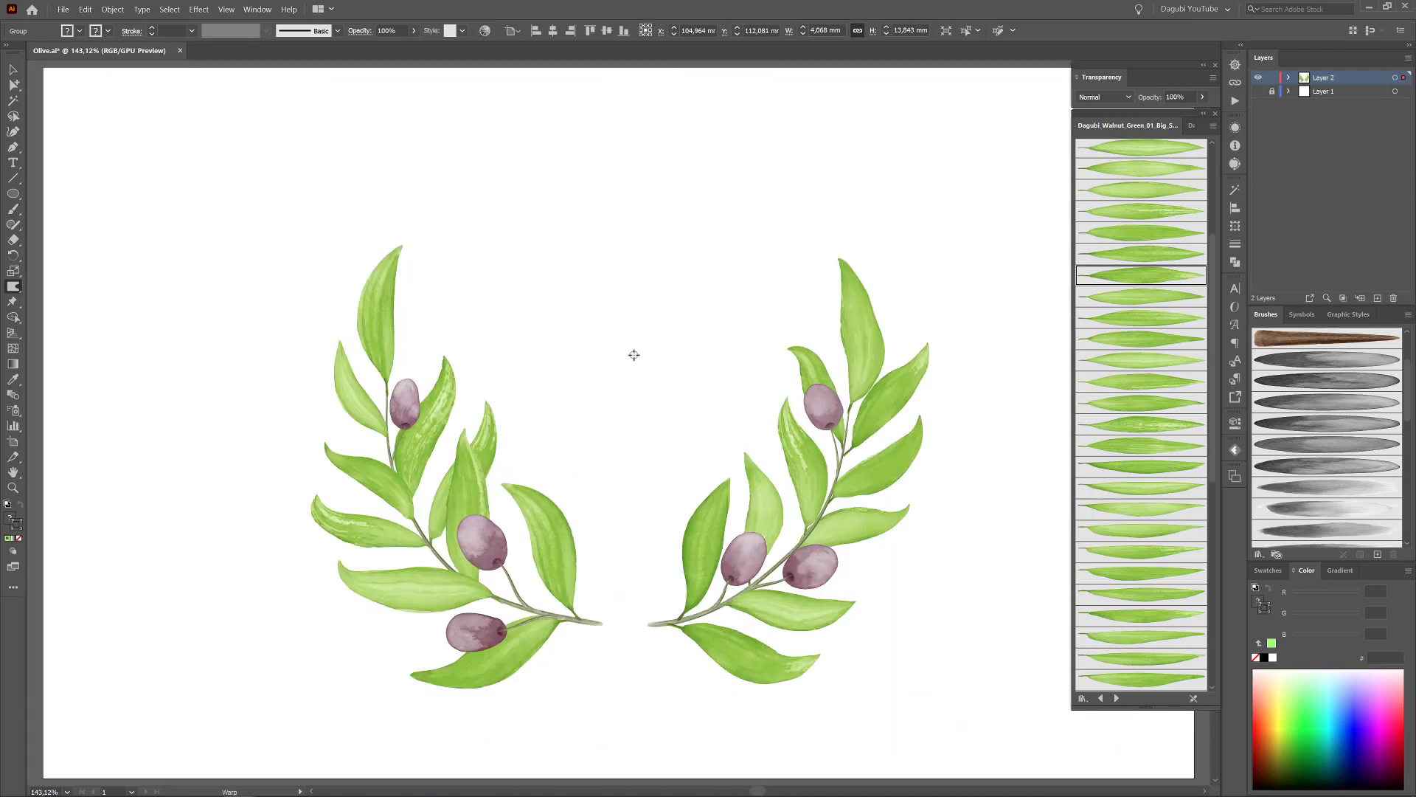
Select the leaves and parts of both olive branches, working inside groups.
key(ctrl+shift+a)
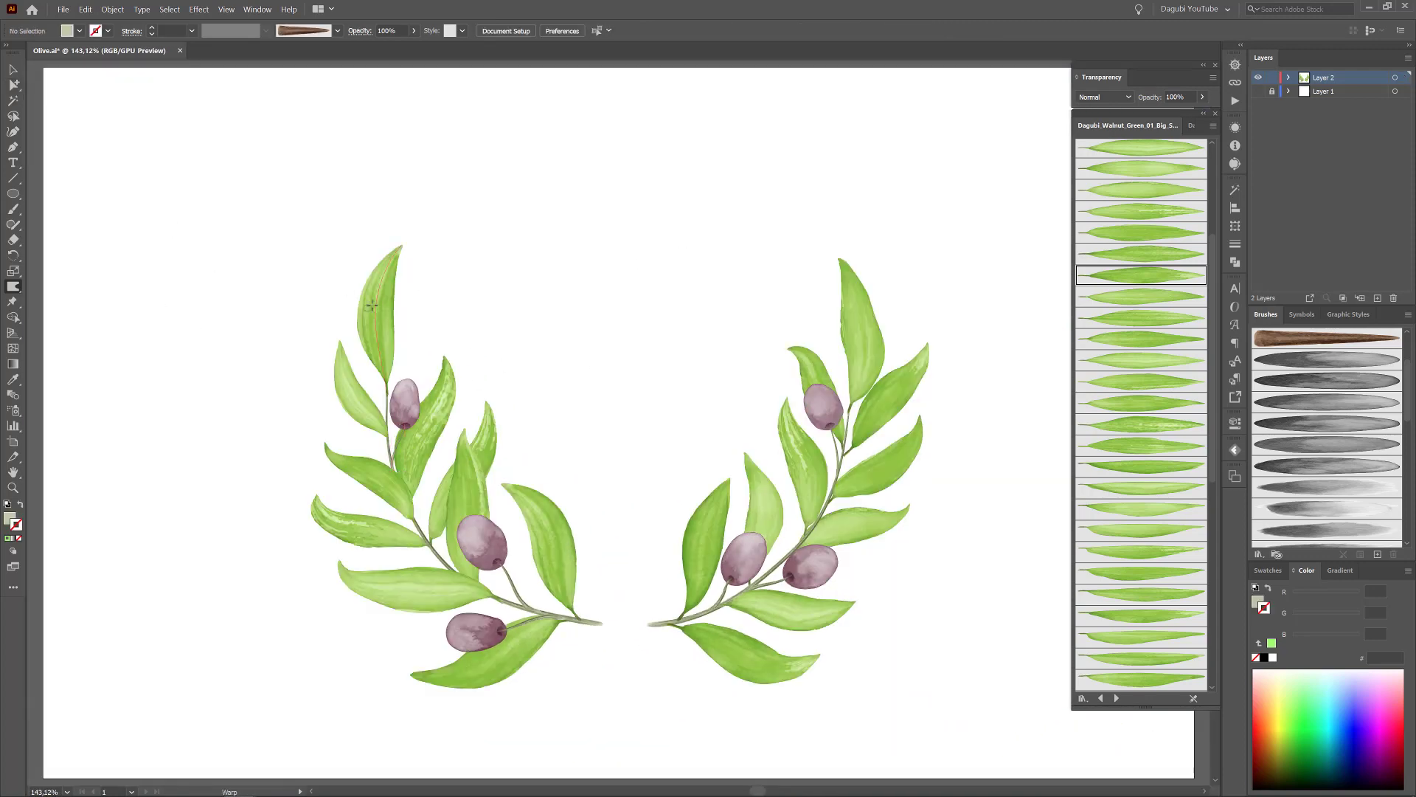
click(15, 85)
click(442, 386)
shift+click(358, 475)
shift+click(475, 490)
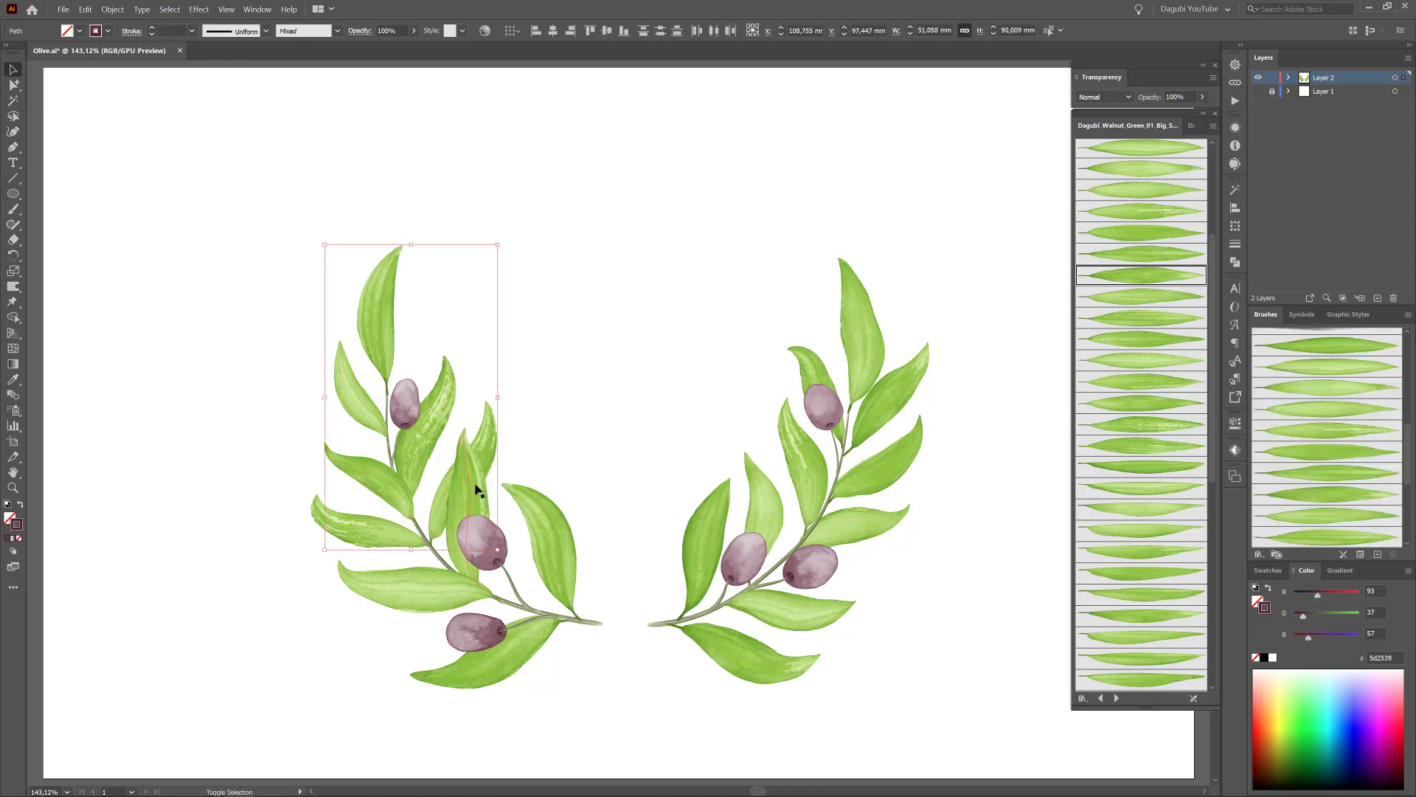
shift+click(373, 498)
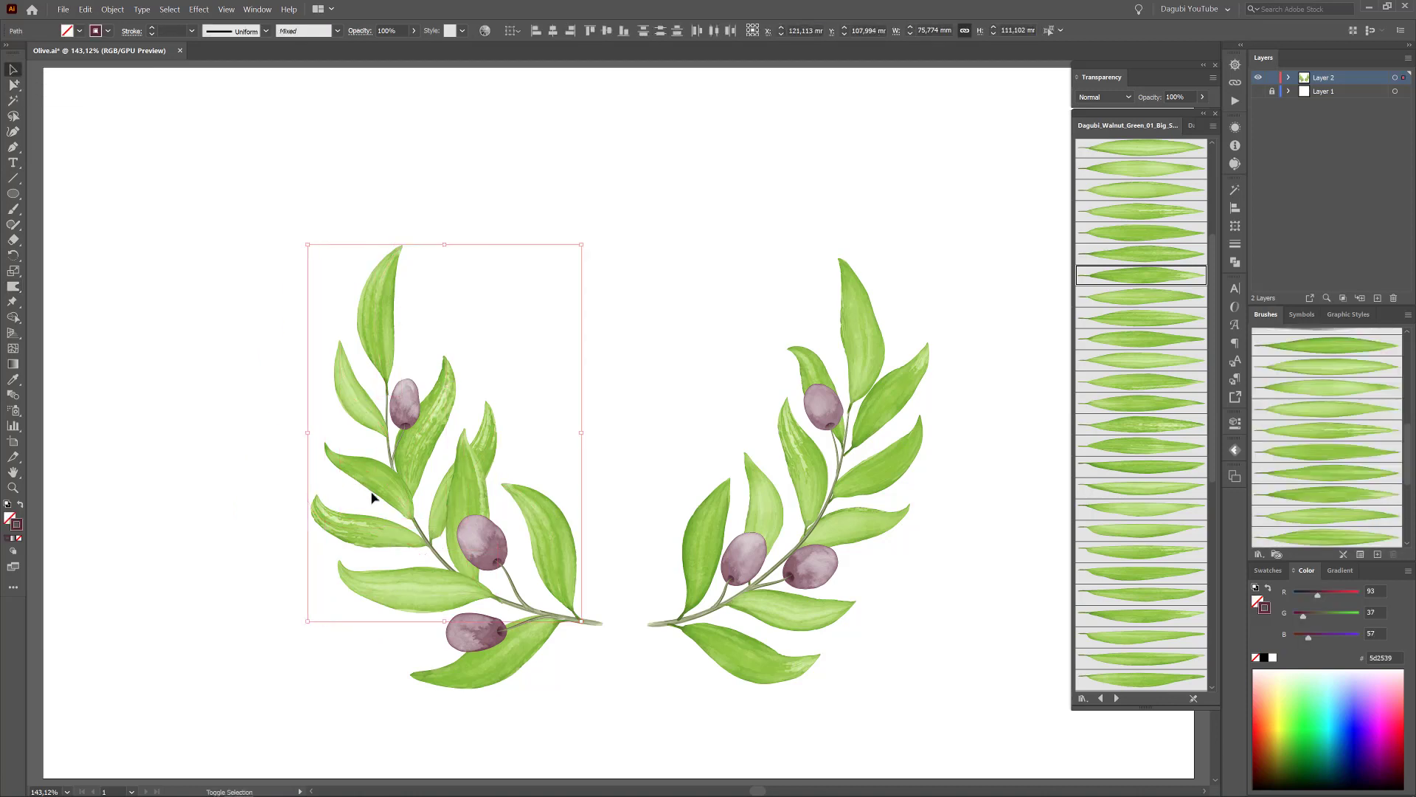
shift+click(460, 688)
shift+click(701, 569)
shift+click(799, 462)
shift+click(898, 410)
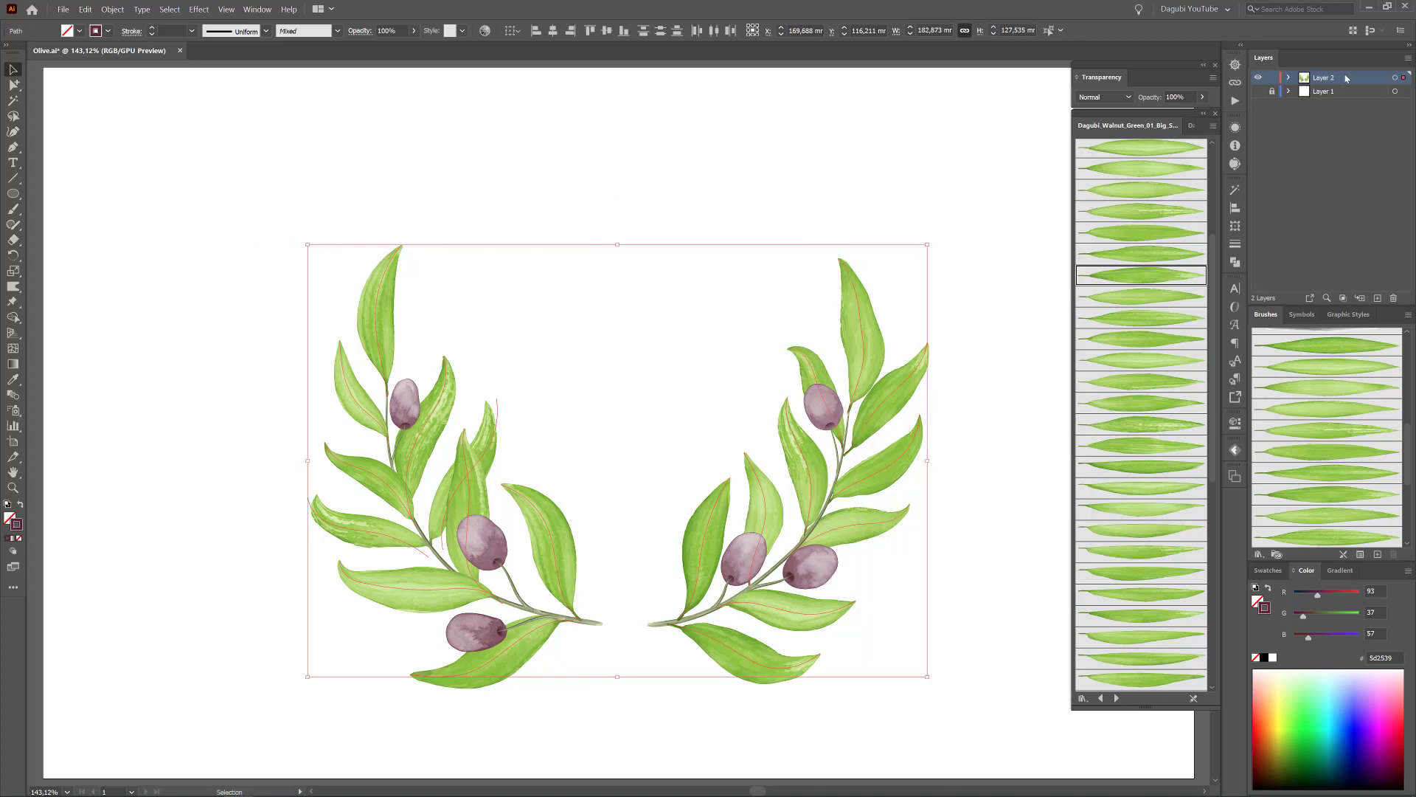
Duplicate Layer 2, rename the original Backup, and expand the working wreath into one group.
drag(1346, 78, 1377, 298)
double_click(1328, 90)
text(Backup)
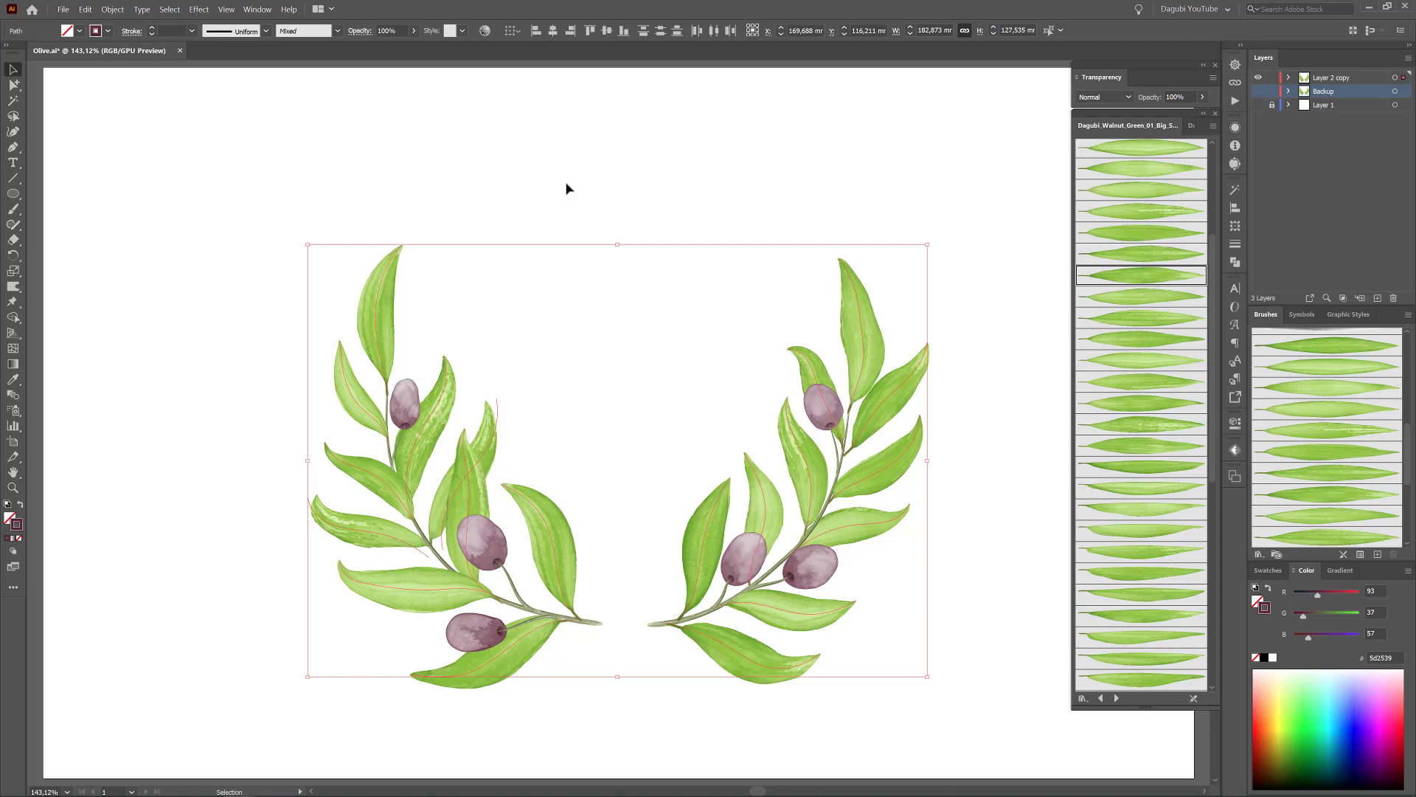
click(112, 9)
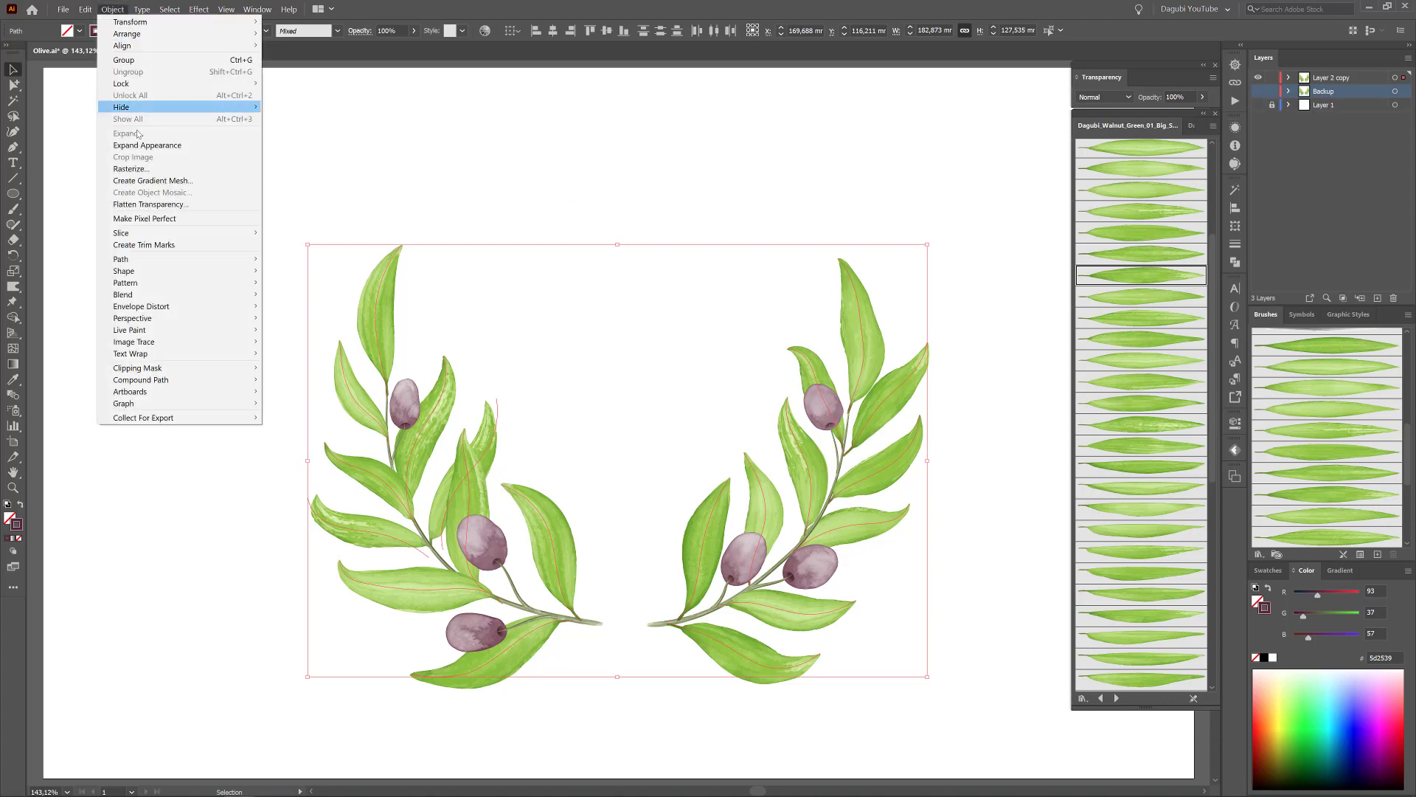
click(136, 141)
click(225, 9)
Lower the whole wreath's green balance to -10% with edges hidden.
click(266, 225)
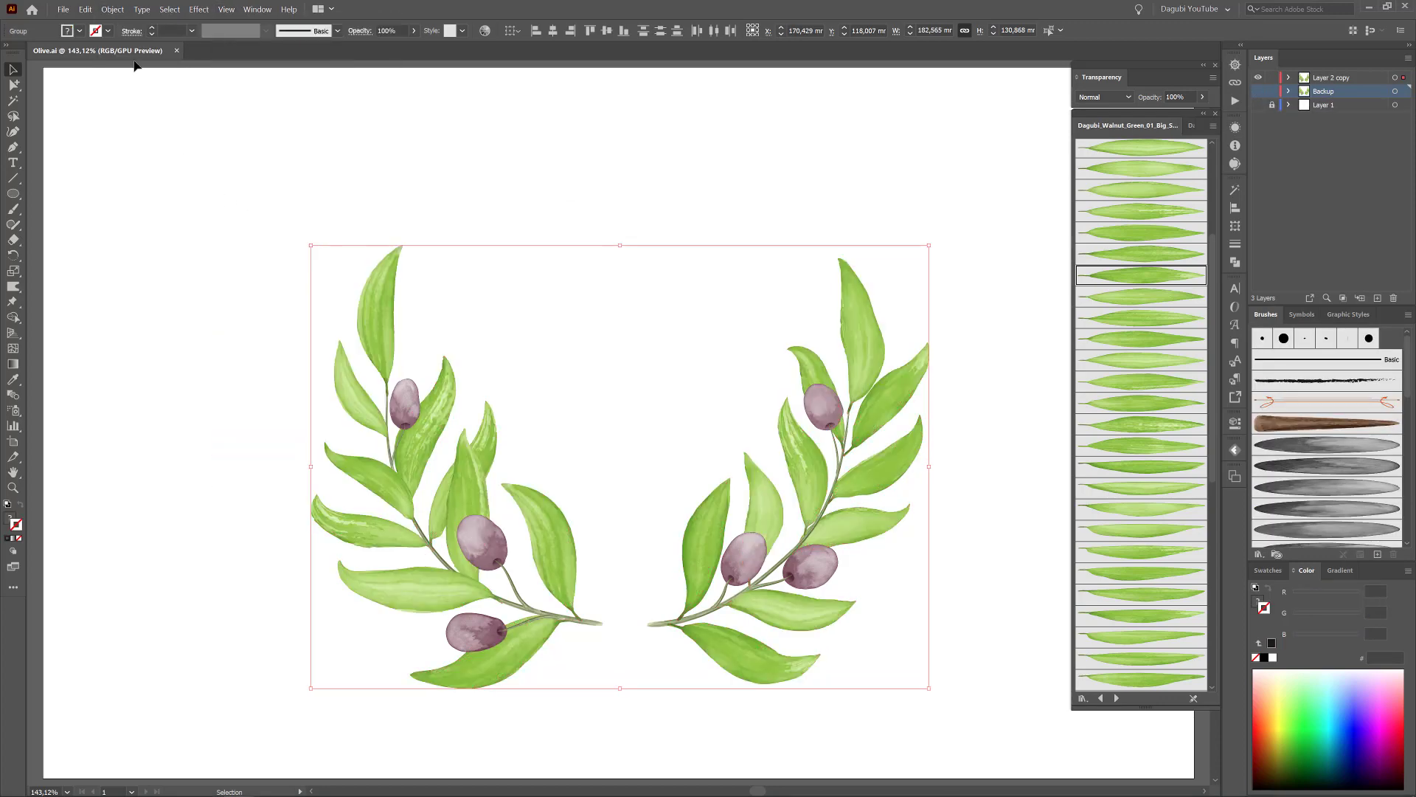
click(84, 8)
click(333, 223)
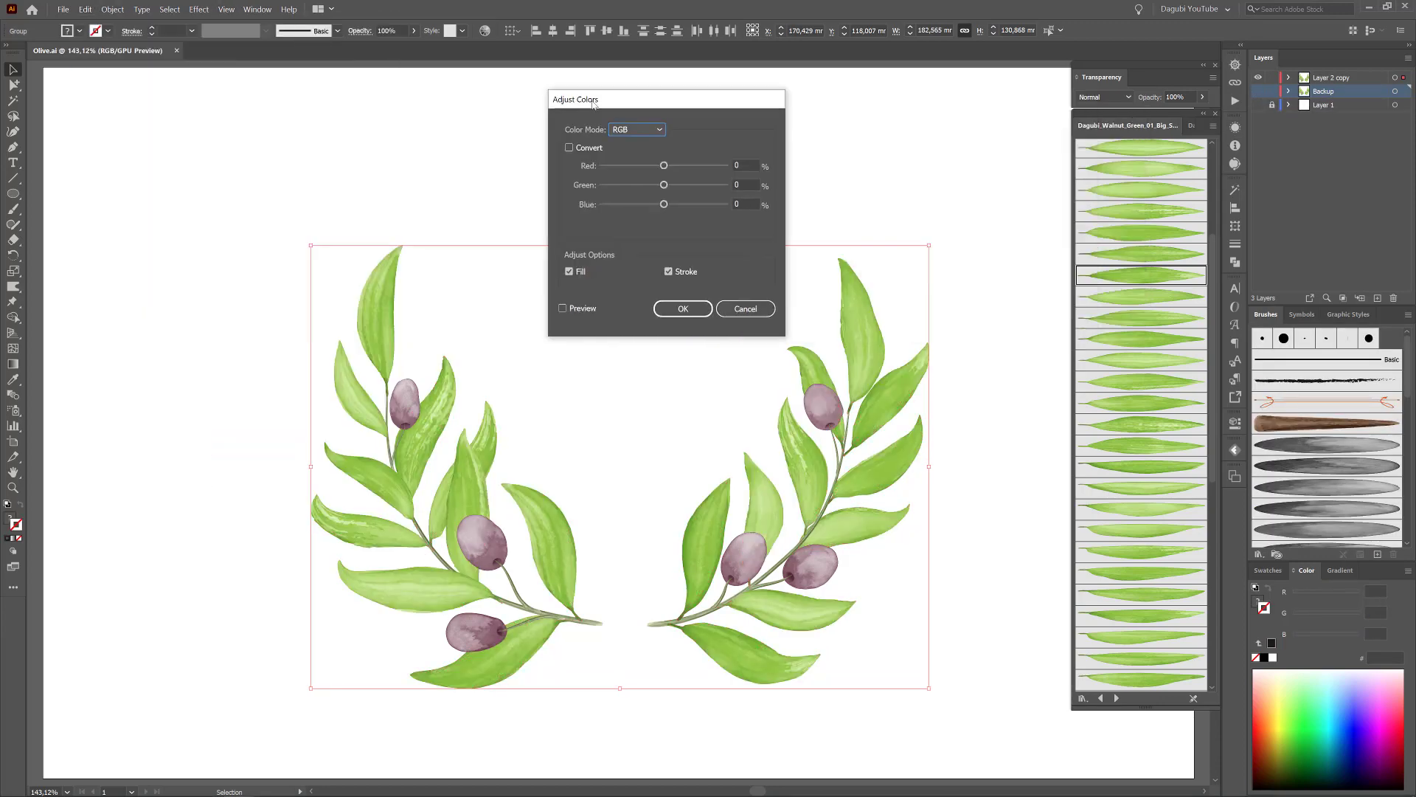
click(549, 309)
drag(639, 184, 636, 184)
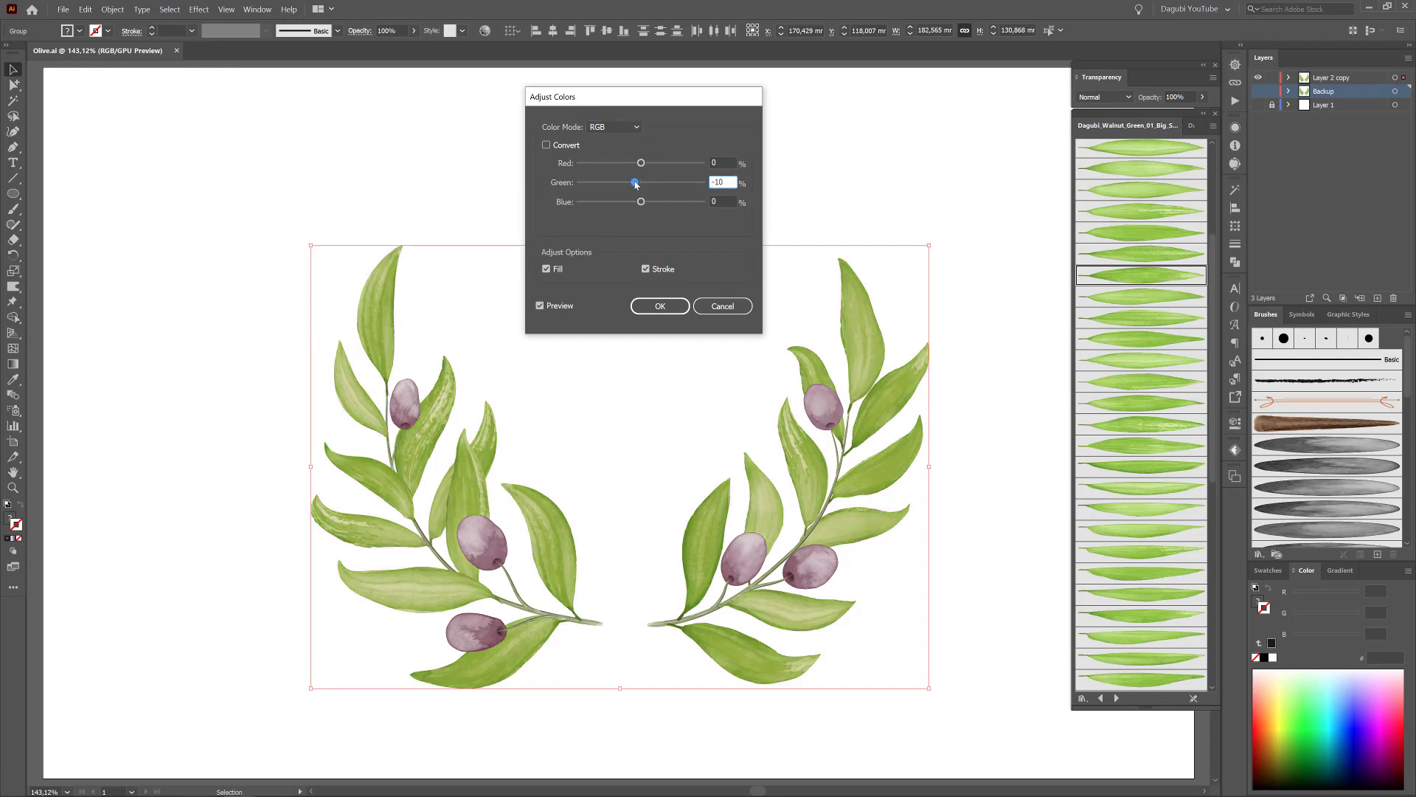
click(660, 306)
Reduce red and green on selected leaf groups from both branches for a more olive tone.
click(221, 211)
drag(337, 339, 420, 506)
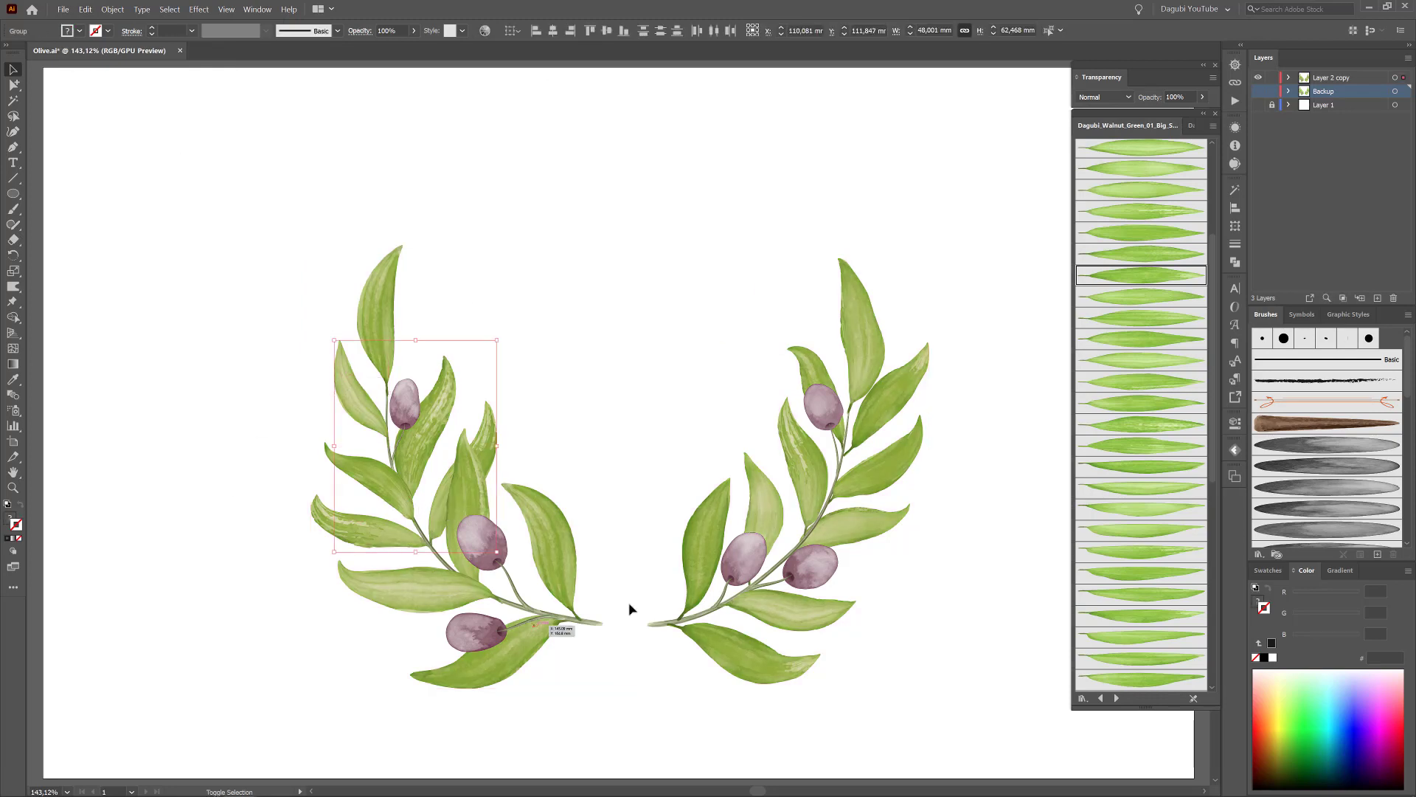
shift+click(664, 618)
shift+click(885, 534)
shift+click(774, 677)
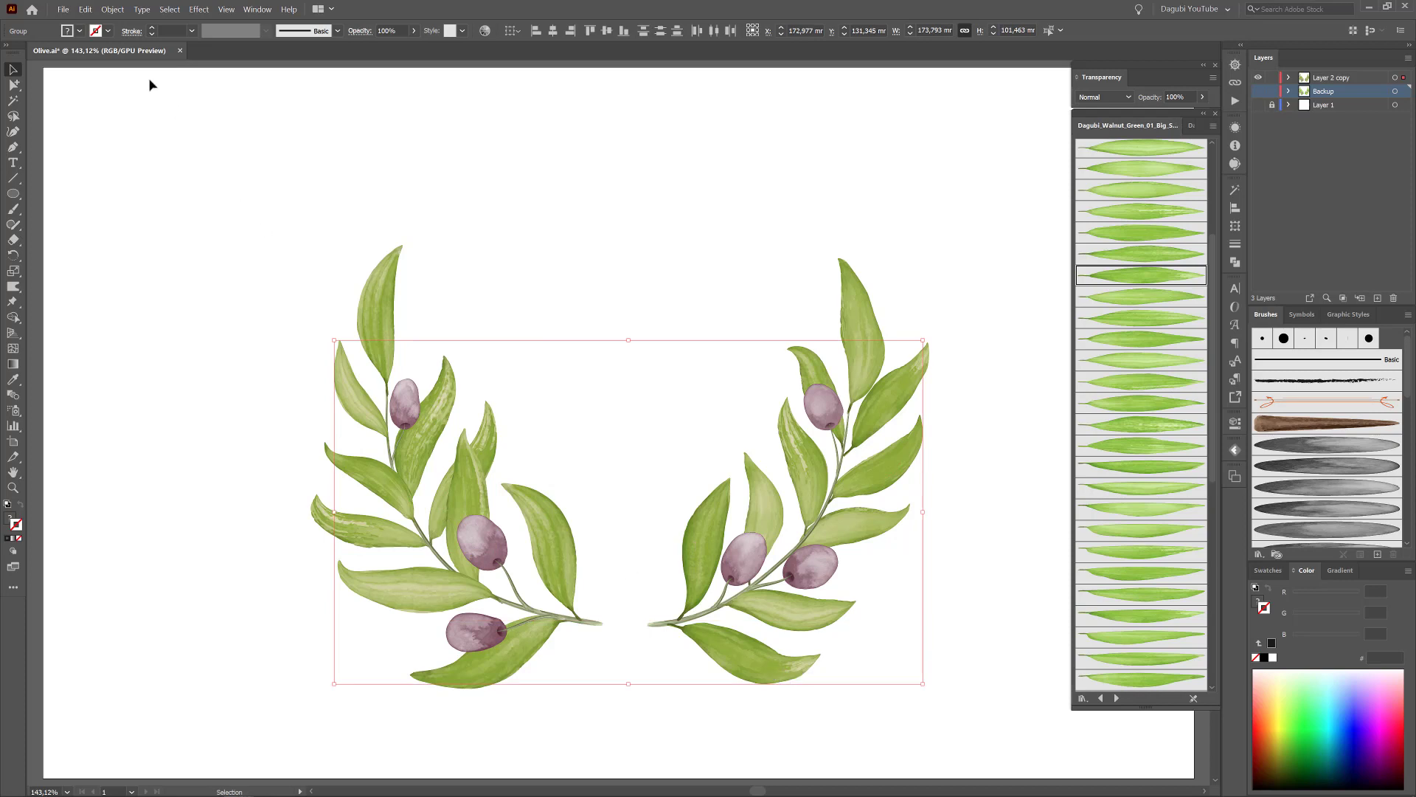
click(85, 8)
click(317, 222)
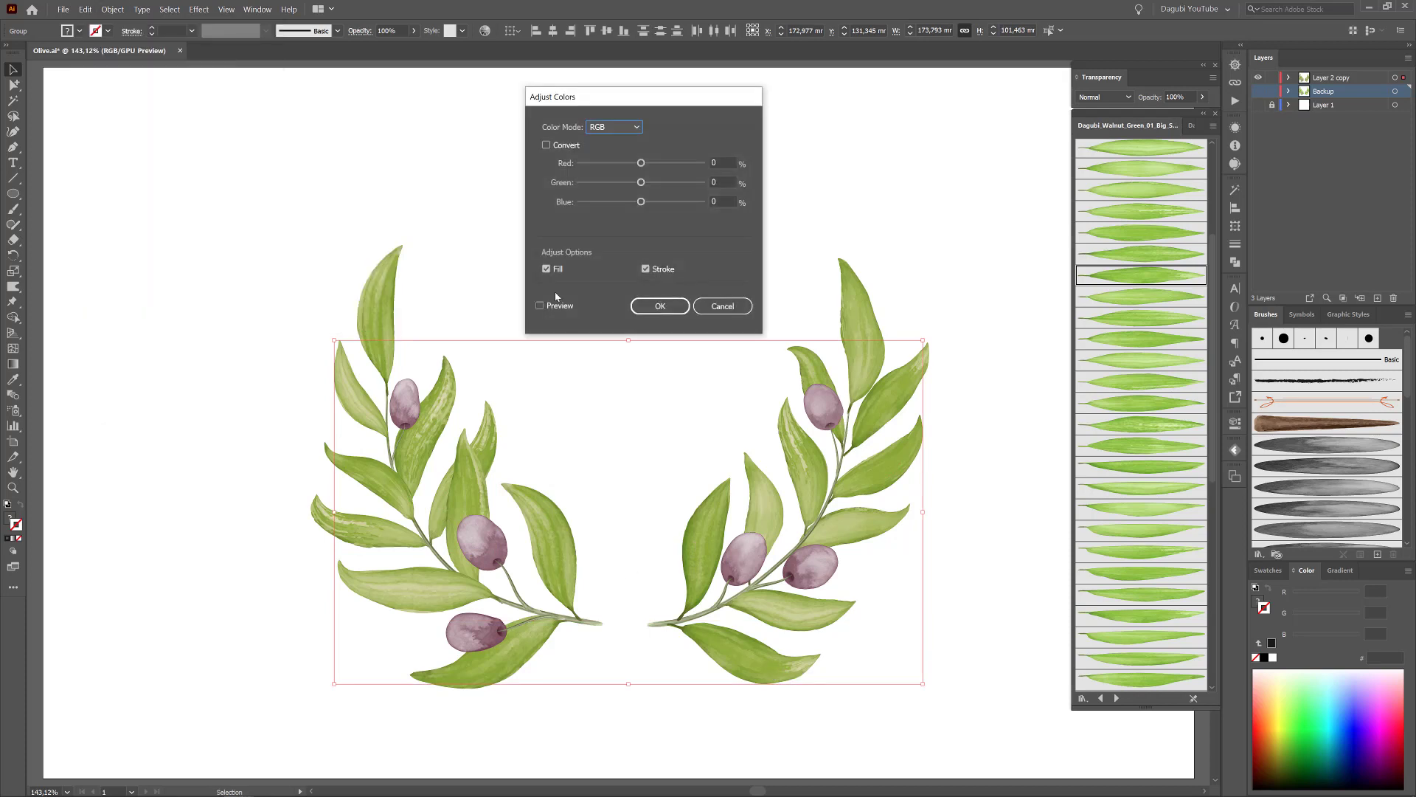
click(639, 163)
mouse_move(640, 183)
mouse_down()
mouse_move(632, 163)
mouse_move(631, 203)
mouse_up()
click(661, 305)
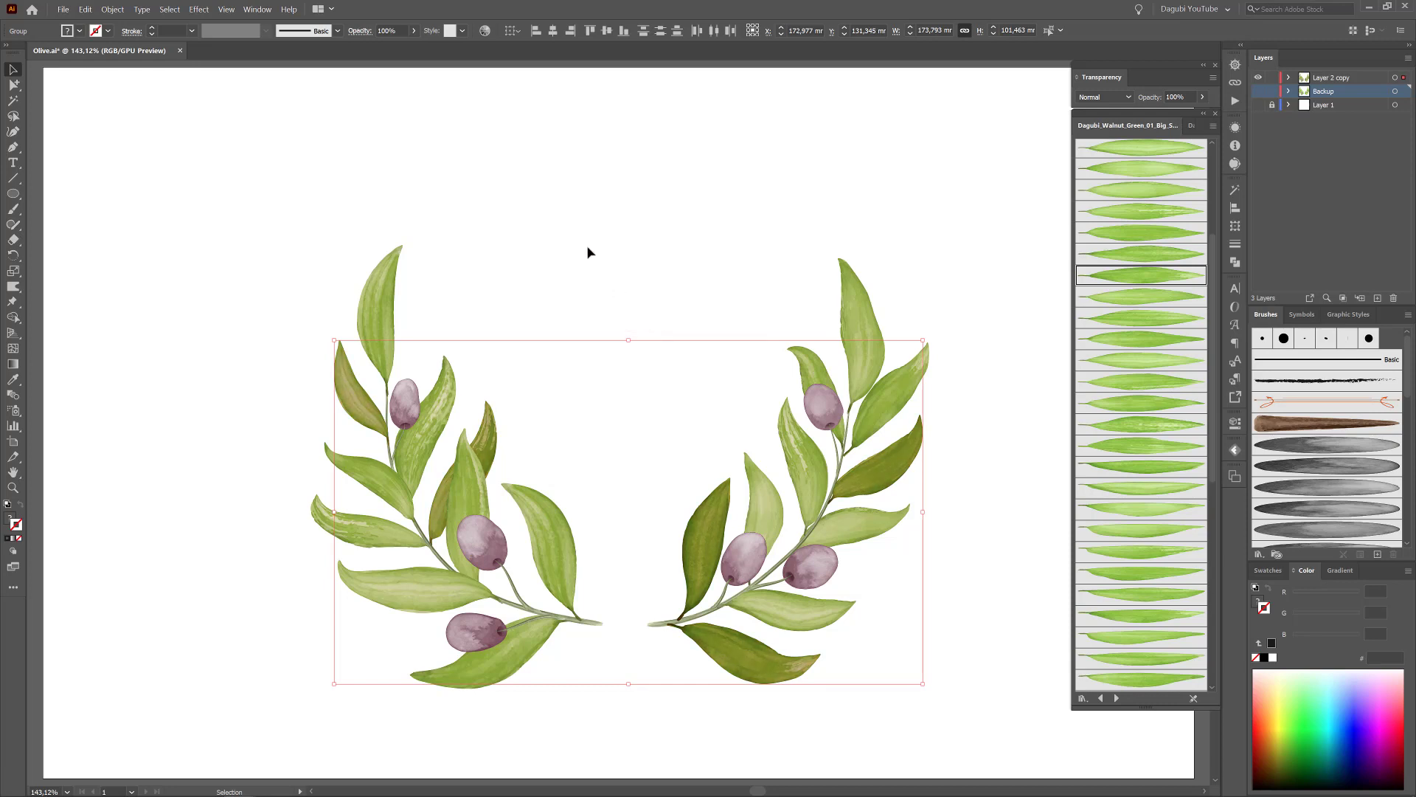
Select a new mix of leaves on both branches for further colour adjustment.
click(354, 531)
shift+click(856, 358)
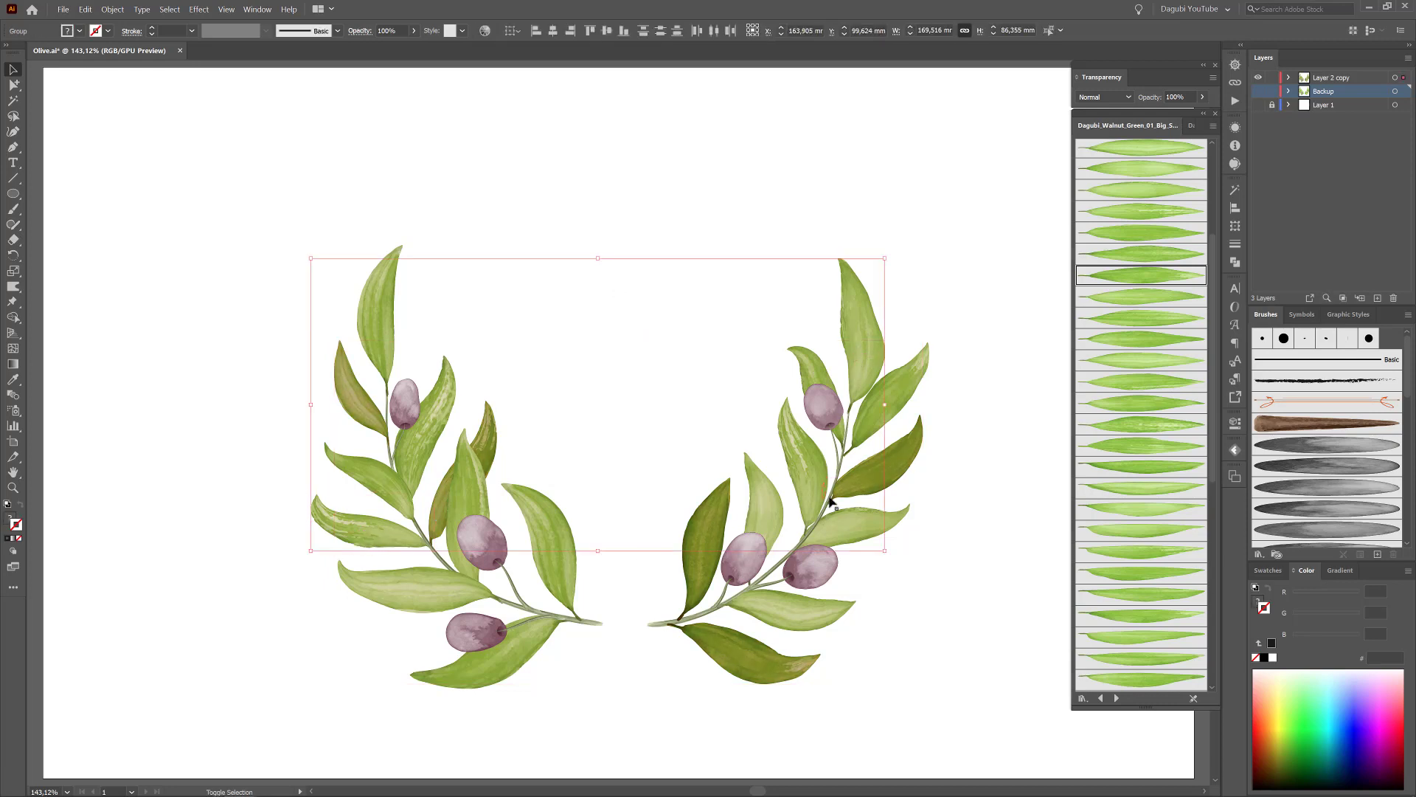
shift+click(385, 609)
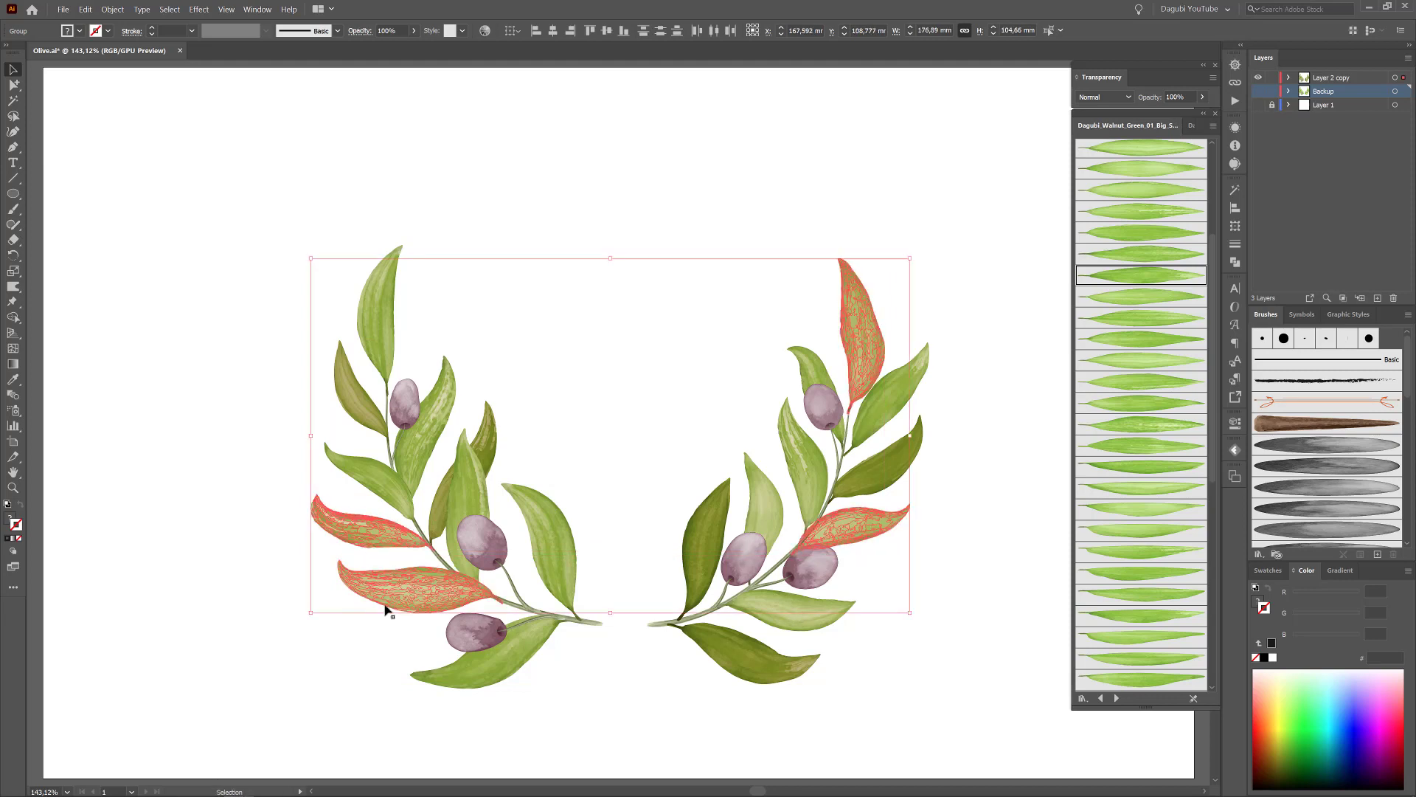
click(354, 528)
shift+click(849, 528)
shift+click(858, 369)
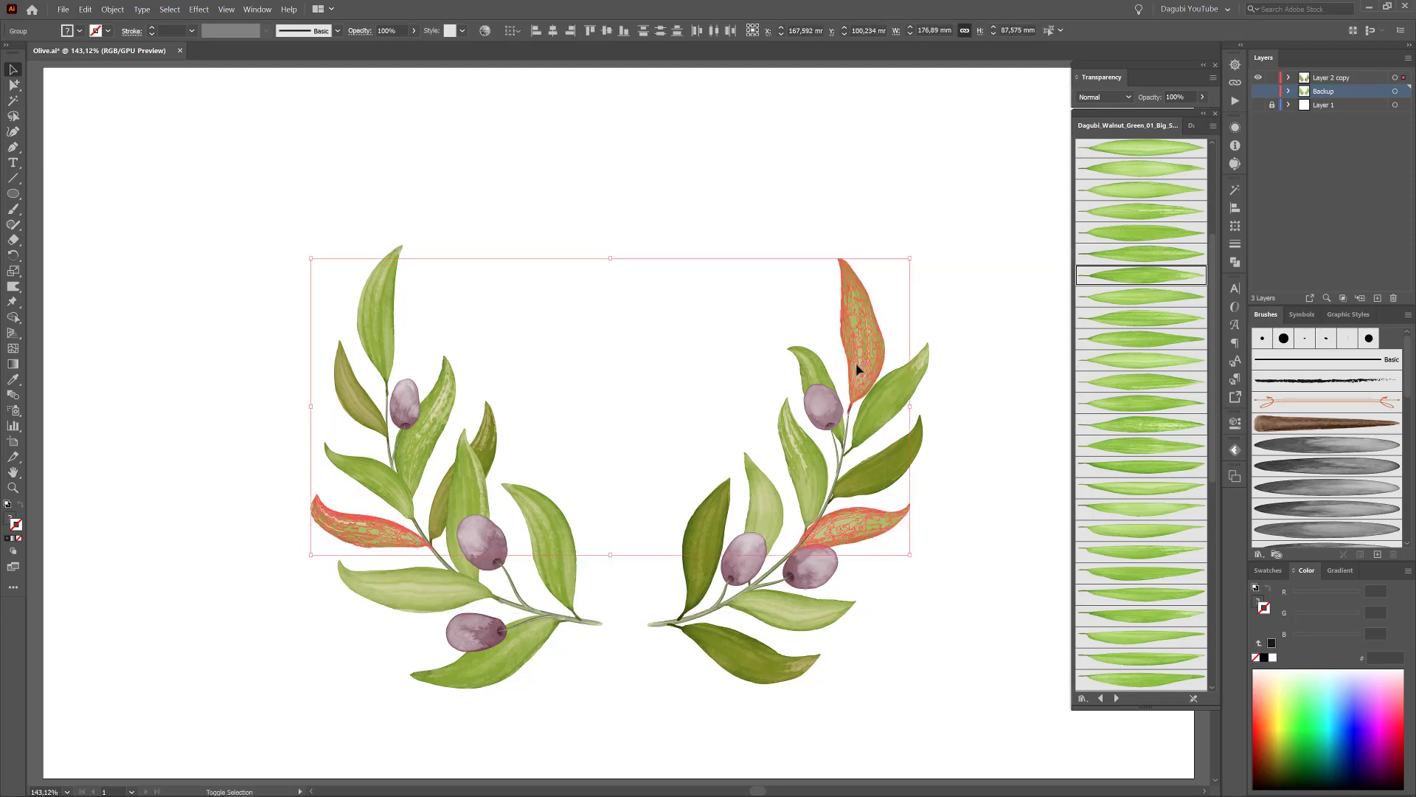
shift+click(380, 325)
Lower the blue balance slightly on the chosen leaves.
click(85, 9)
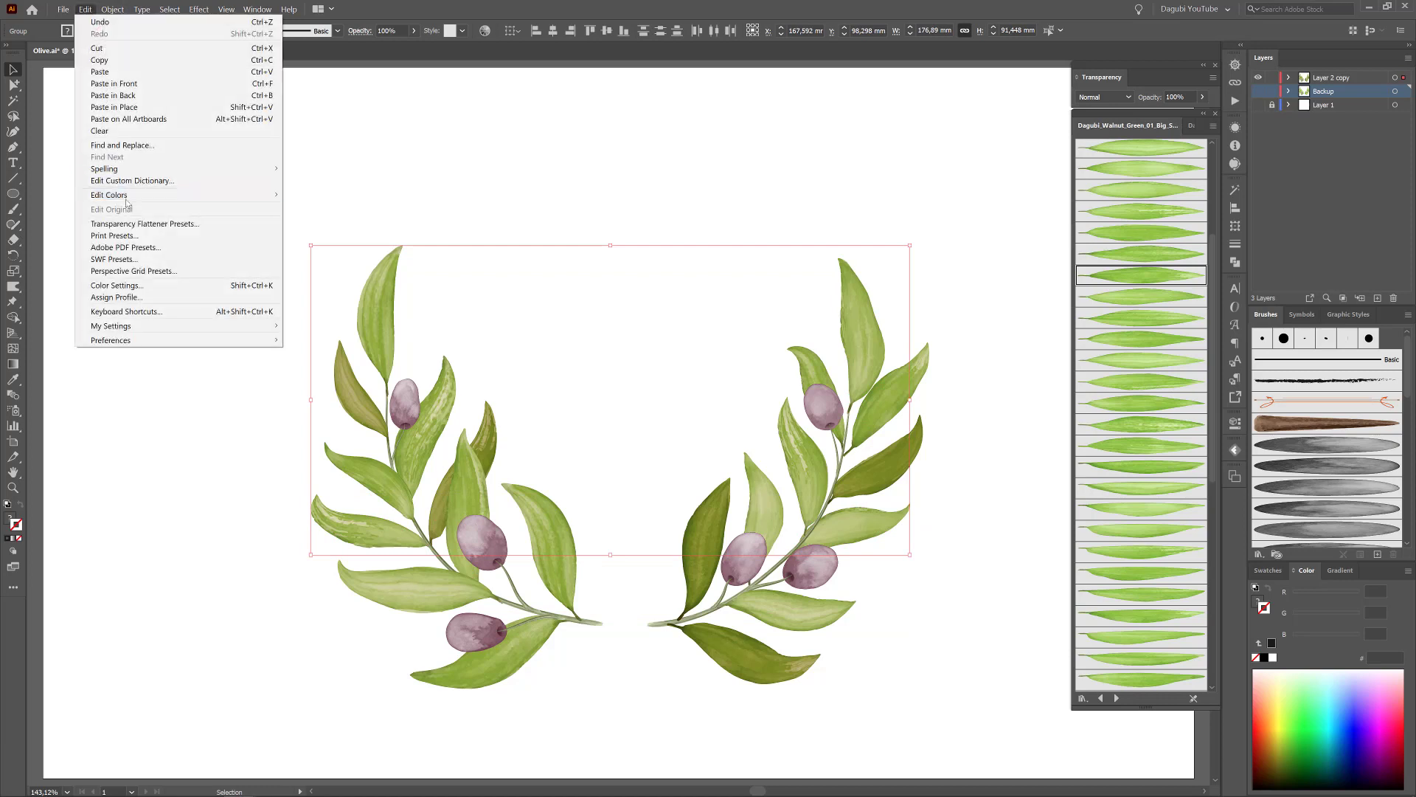
click(339, 221)
click(541, 305)
drag(642, 202, 643, 164)
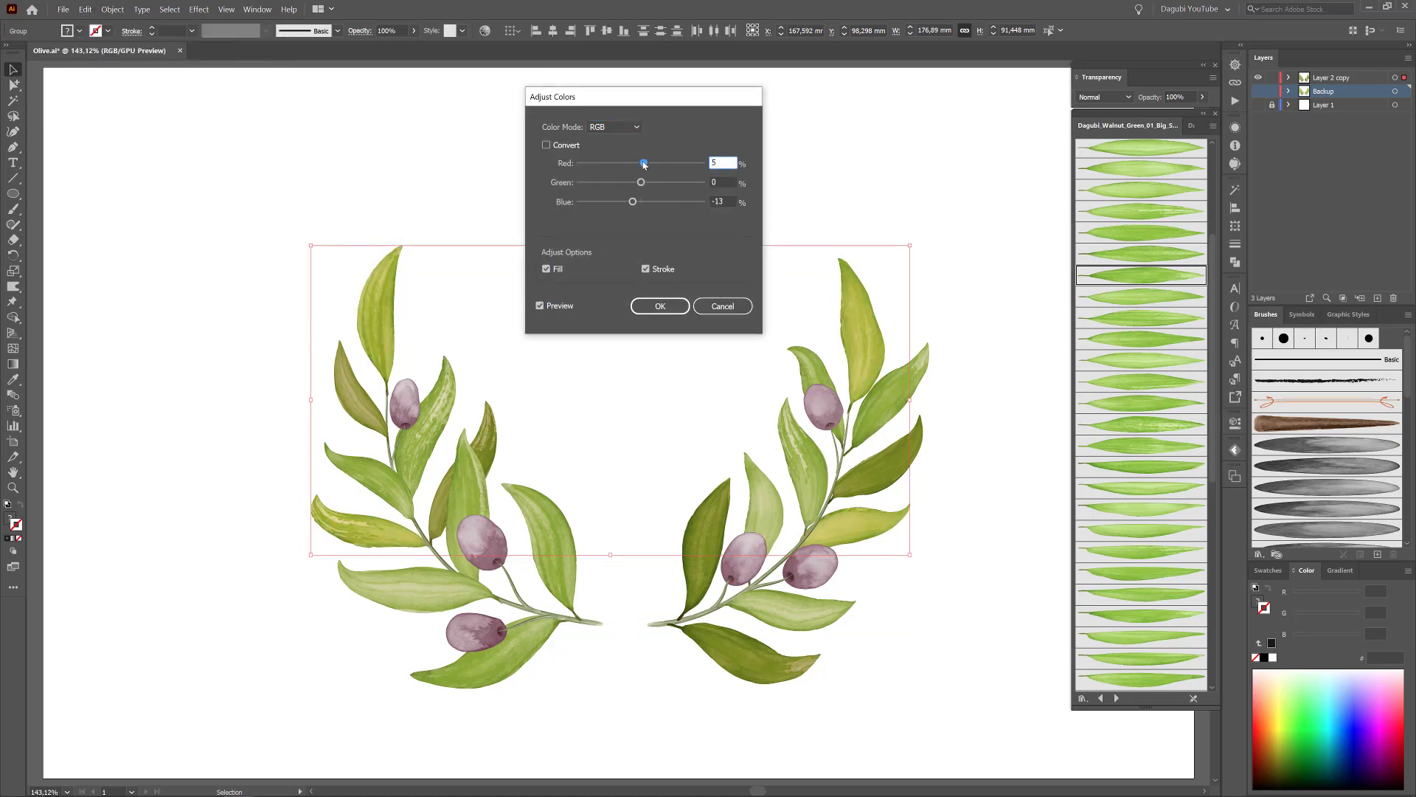
click(660, 306)
Give a single right-branch leaf blue -17 and raised green.
click(723, 509)
click(85, 9)
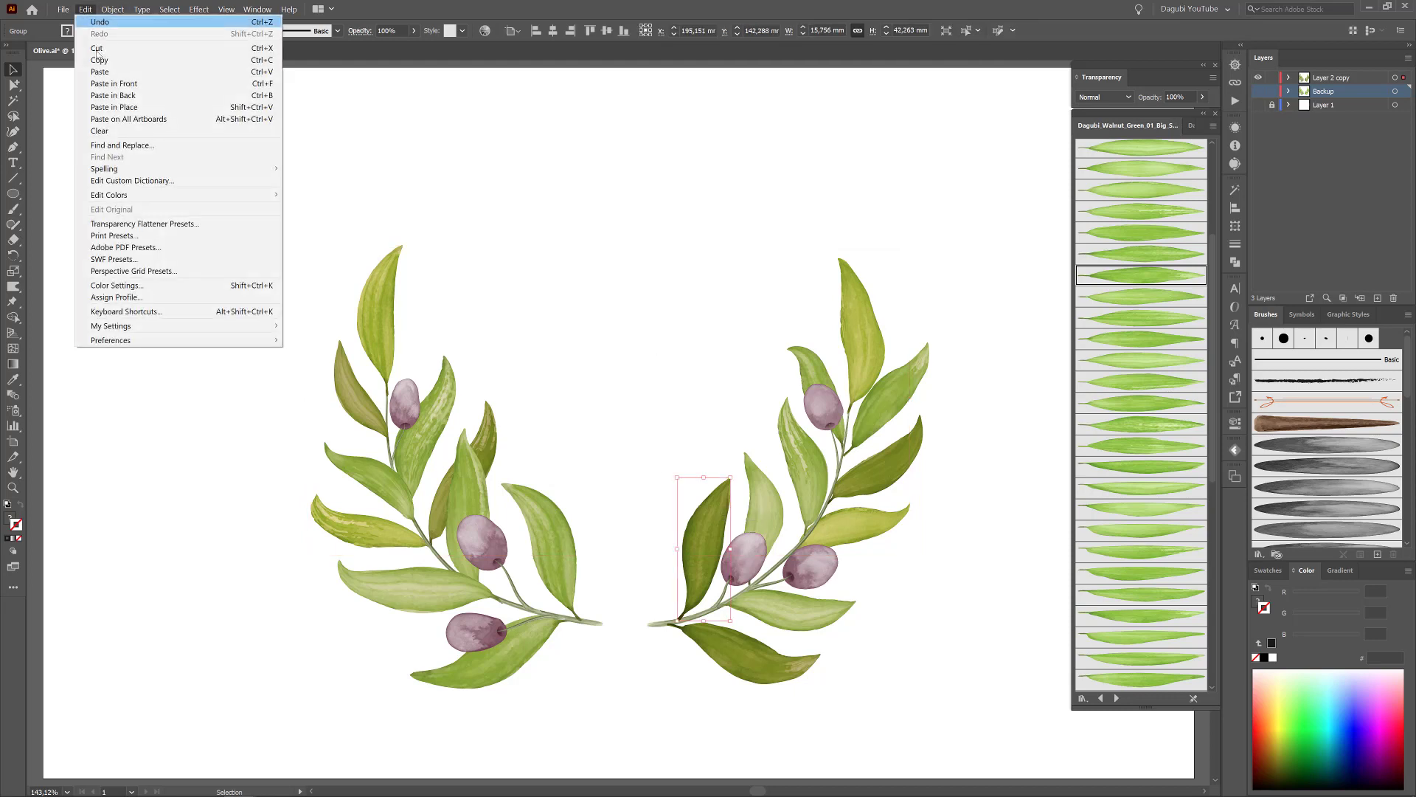
click(334, 221)
mouse_move(641, 202)
mouse_down()
mouse_move(652, 182)
mouse_move(654, 200)
mouse_up()
click(641, 163)
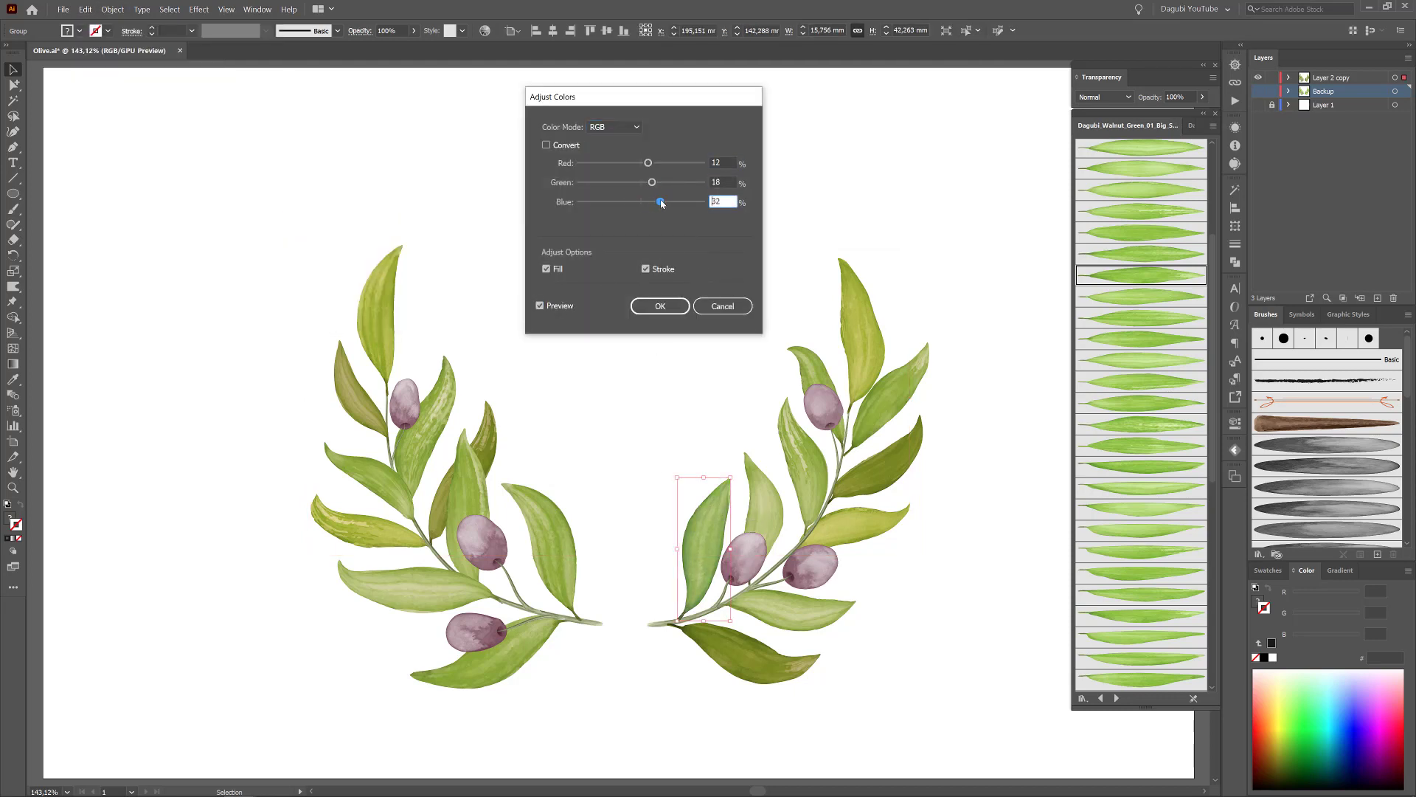
click(660, 306)
Select leaves across the left and right branches, ending with the top-right leaf.
click(385, 302)
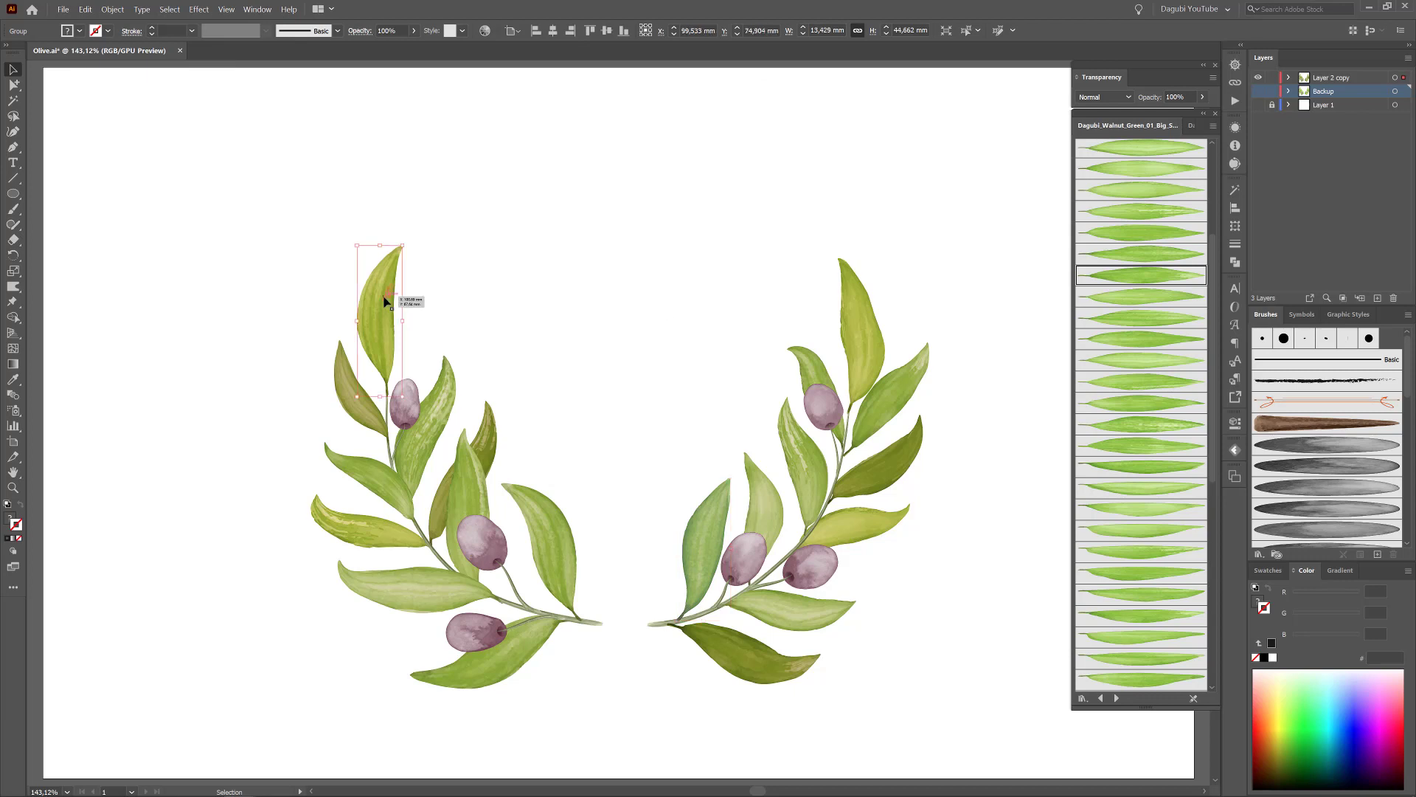
shift+click(360, 476)
shift+click(427, 443)
shift+click(461, 502)
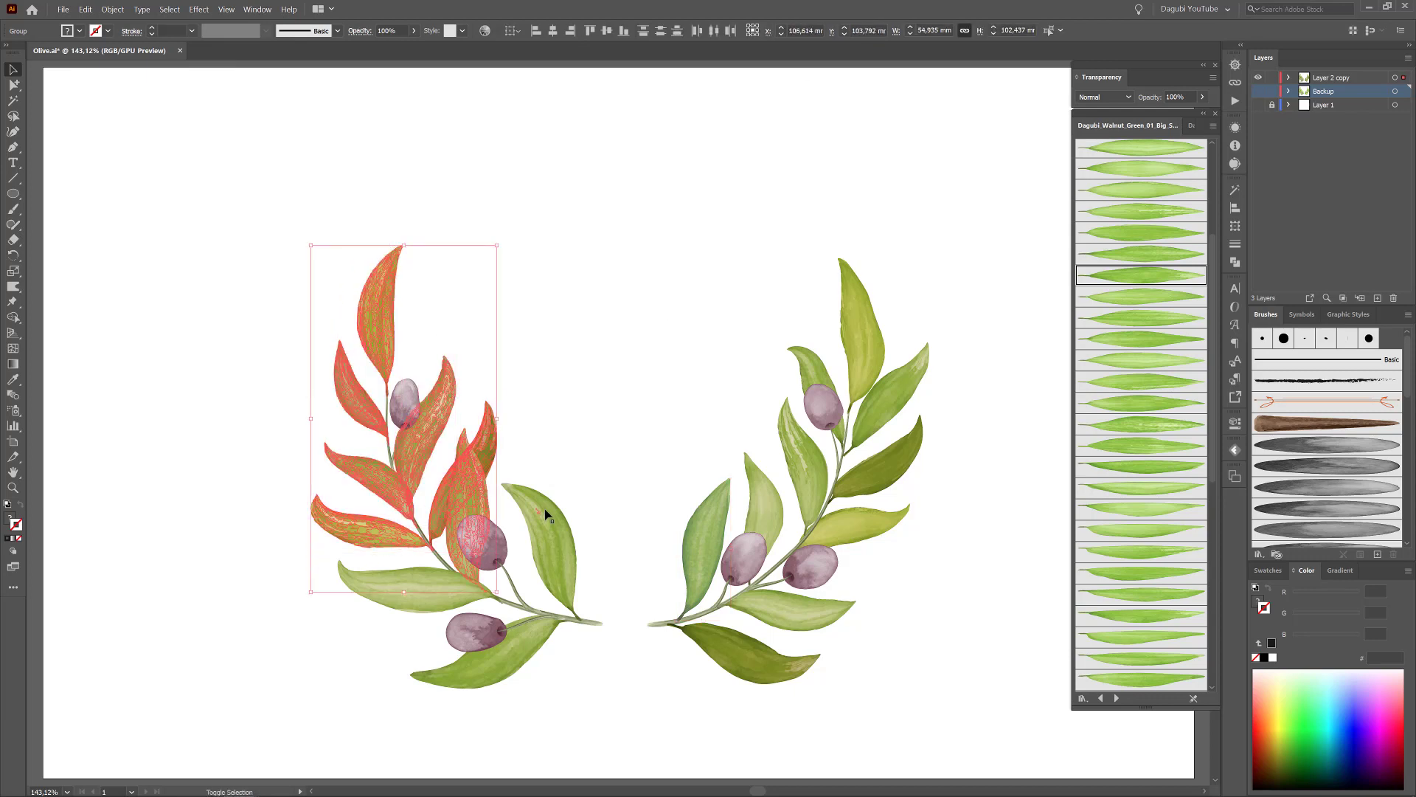
shift+click(542, 542)
shift+click(516, 664)
shift+click(829, 622)
shift+click(708, 539)
shift+click(759, 490)
shift+click(870, 475)
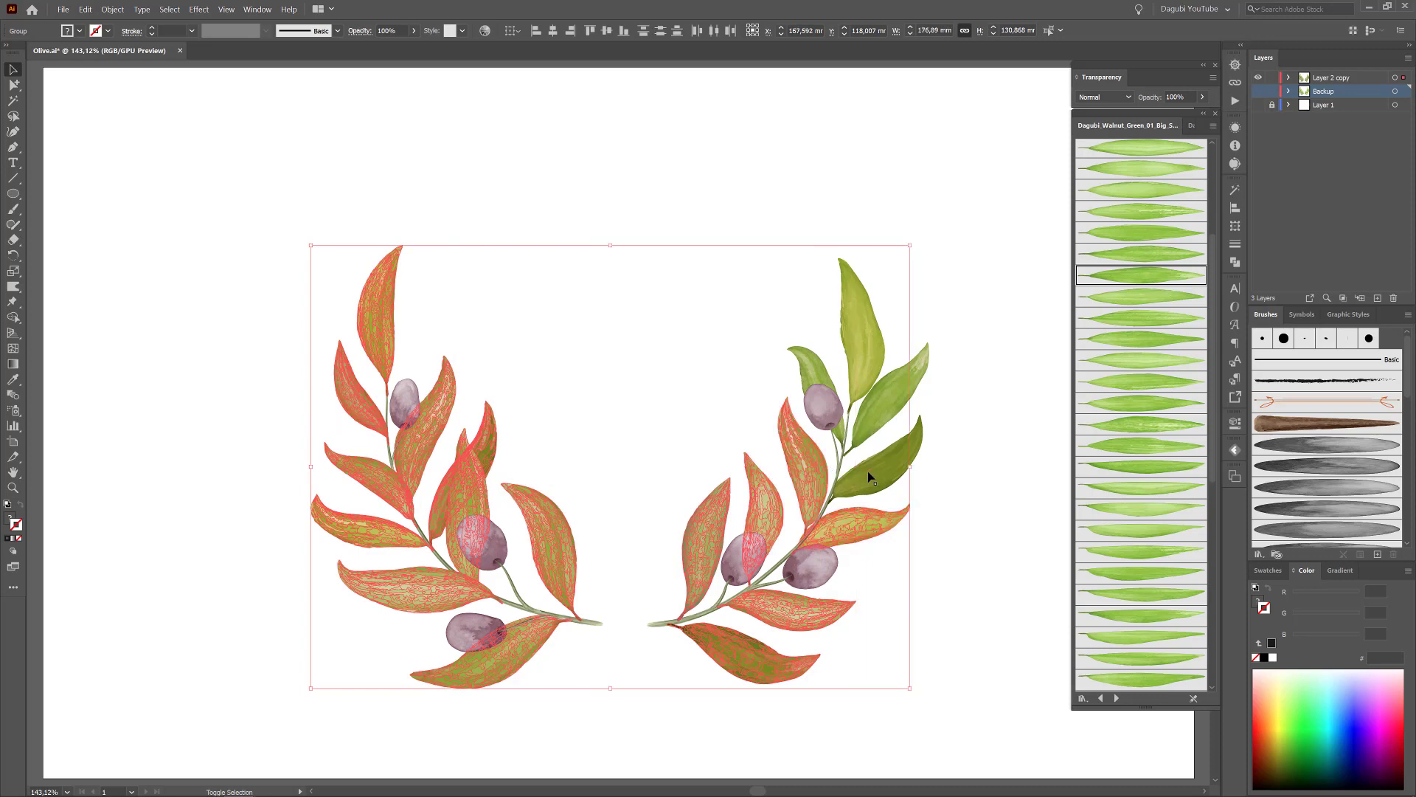
shift+click(892, 384)
shift+click(855, 337)
Shift the selected leaves toward a cooler green with Adjust Color Balance.
click(85, 8)
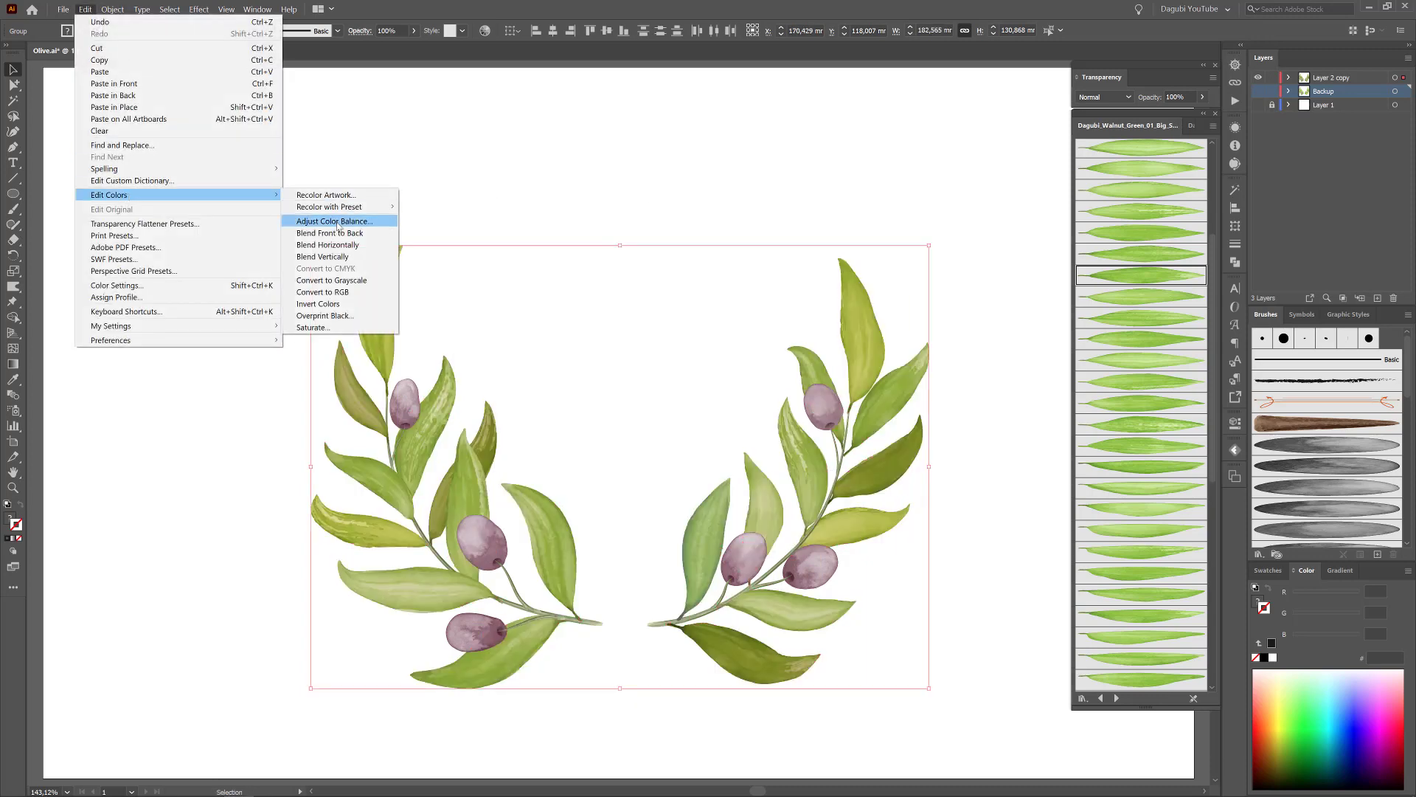
click(324, 263)
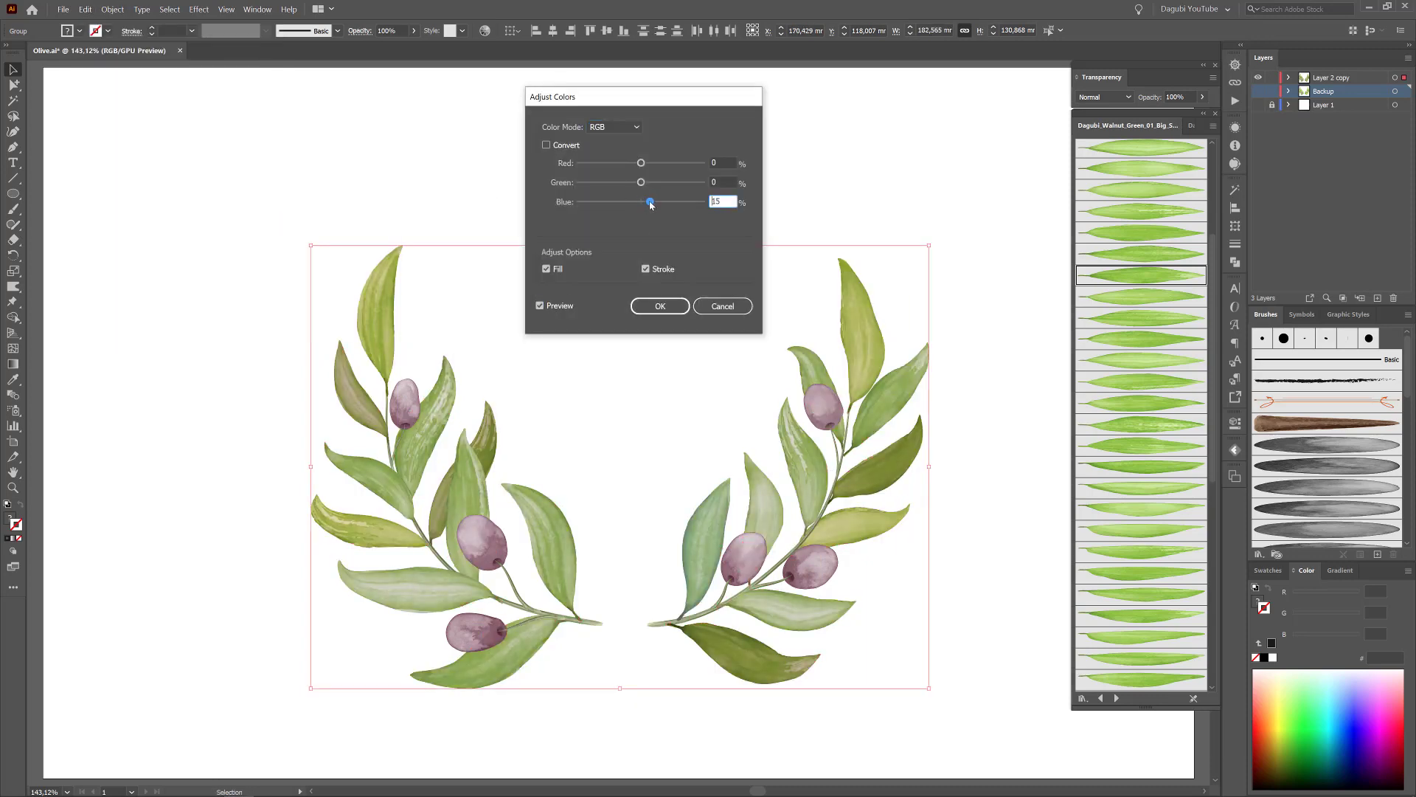
drag(645, 181, 661, 201)
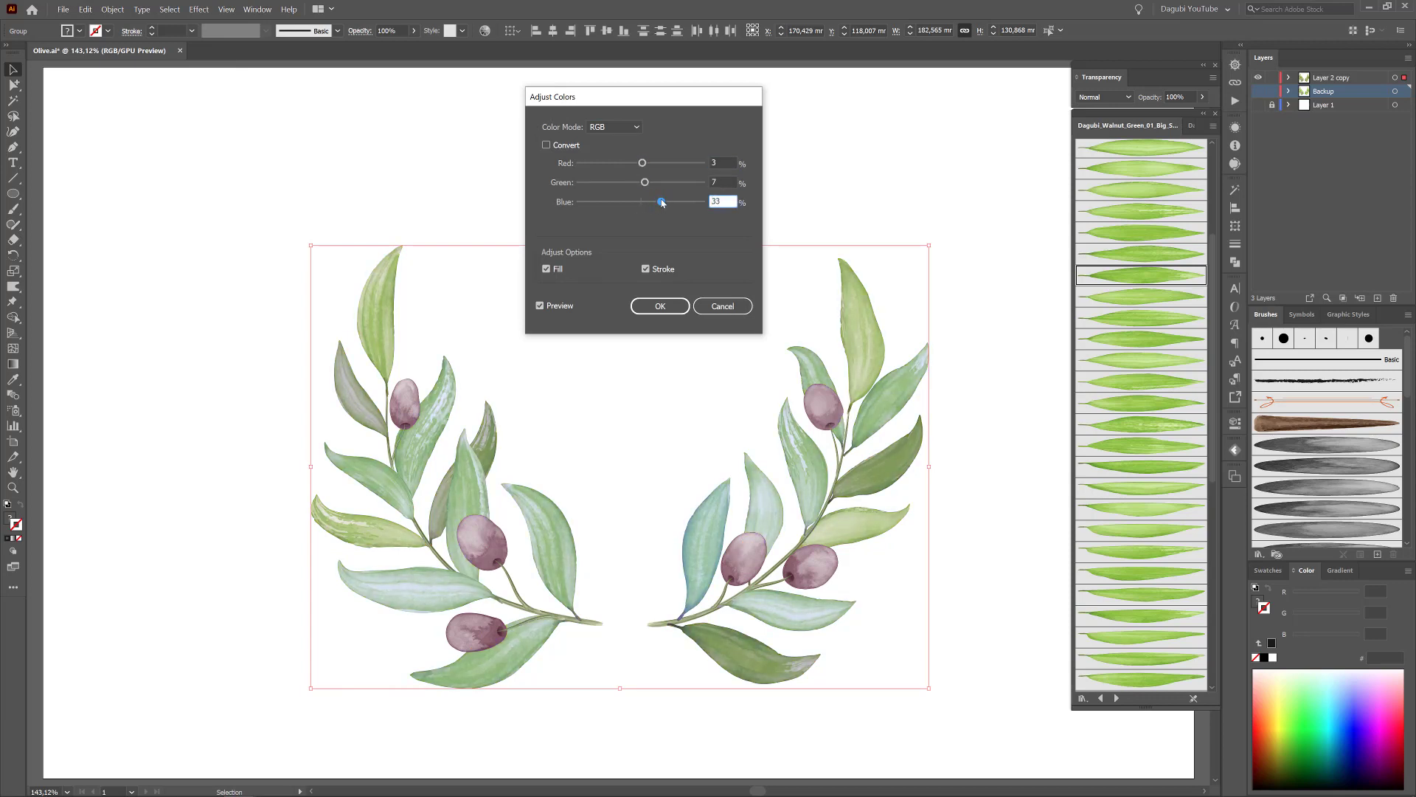
click(661, 305)
Recolor the upper-left leaf group to H 51°, S 16%, B 75.69%, then deselect.
click(314, 386)
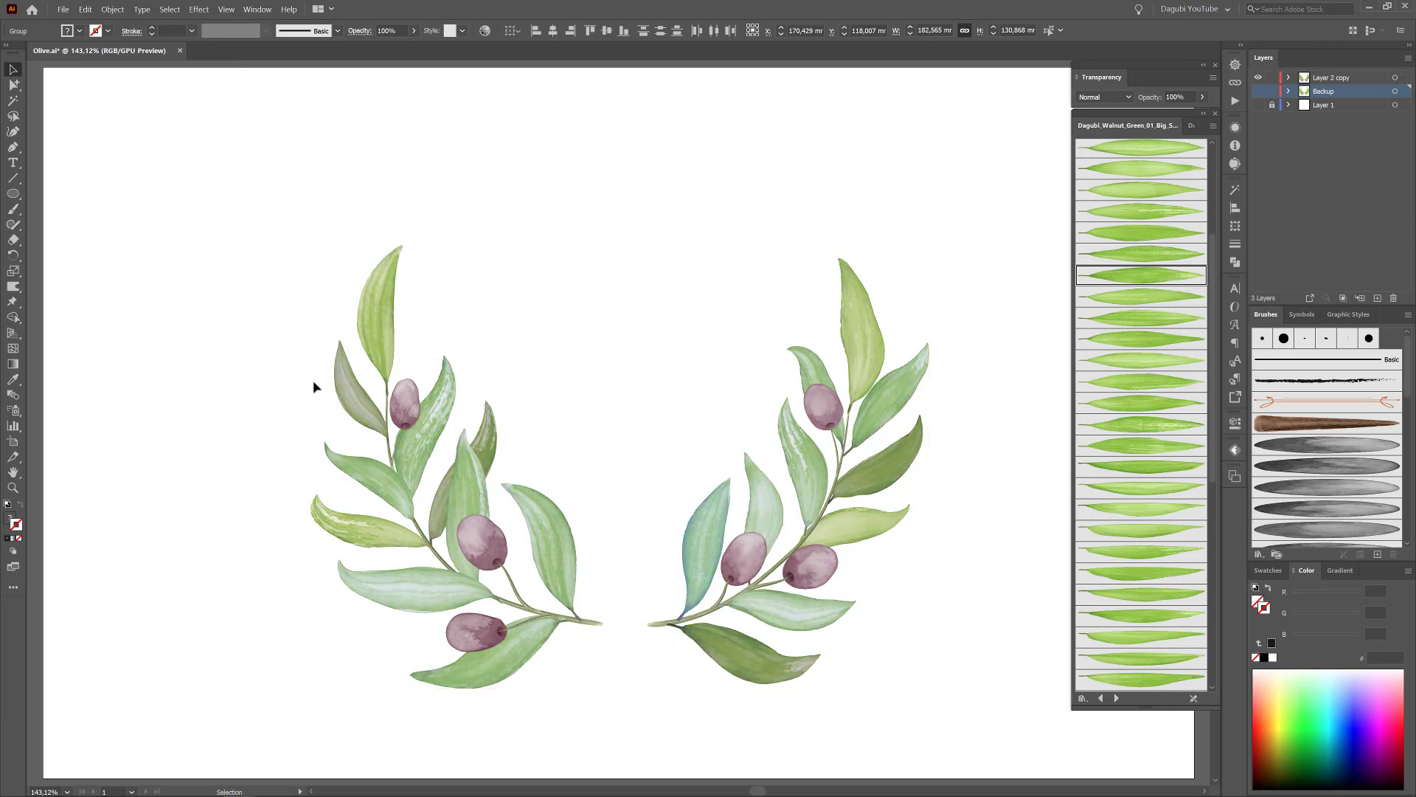
drag(332, 339, 497, 551)
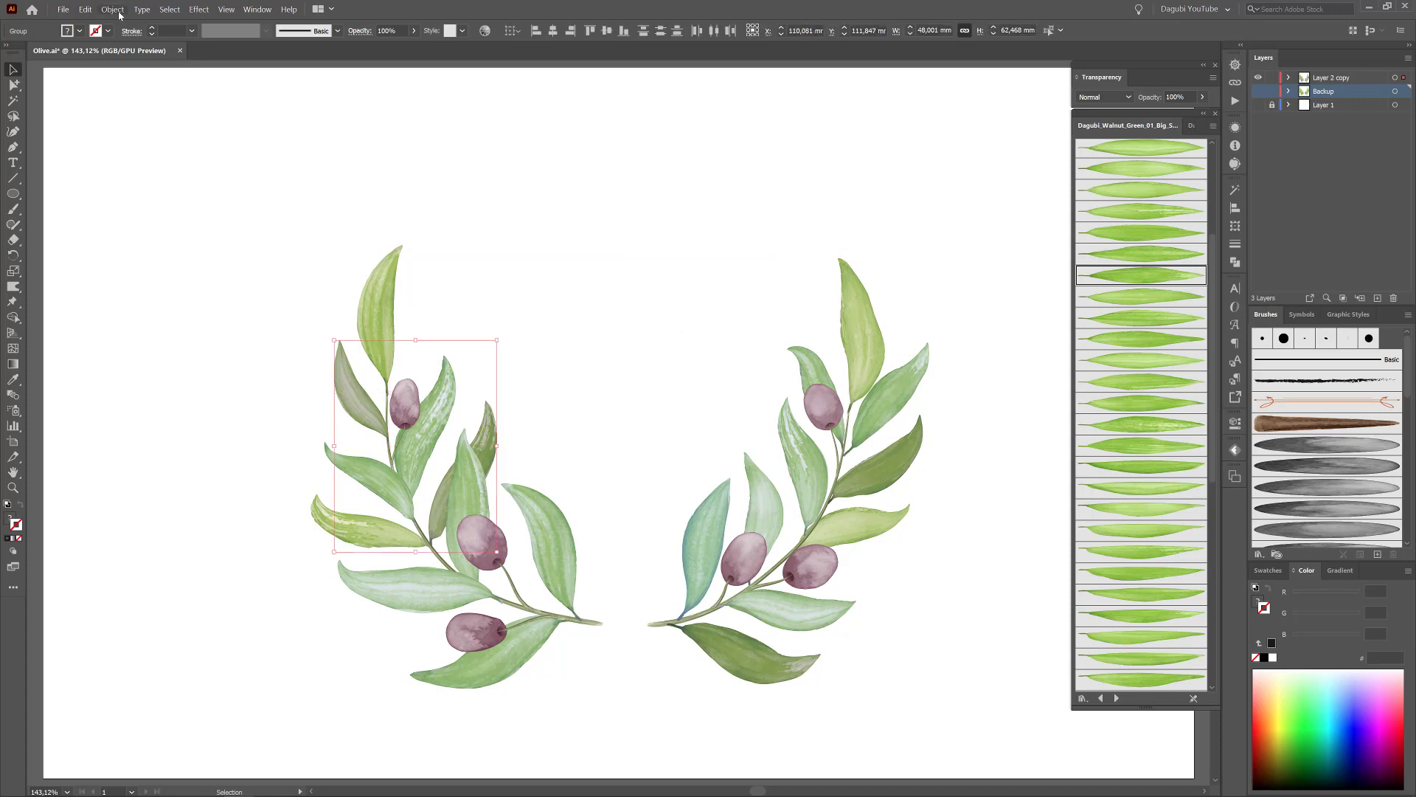
click(485, 30)
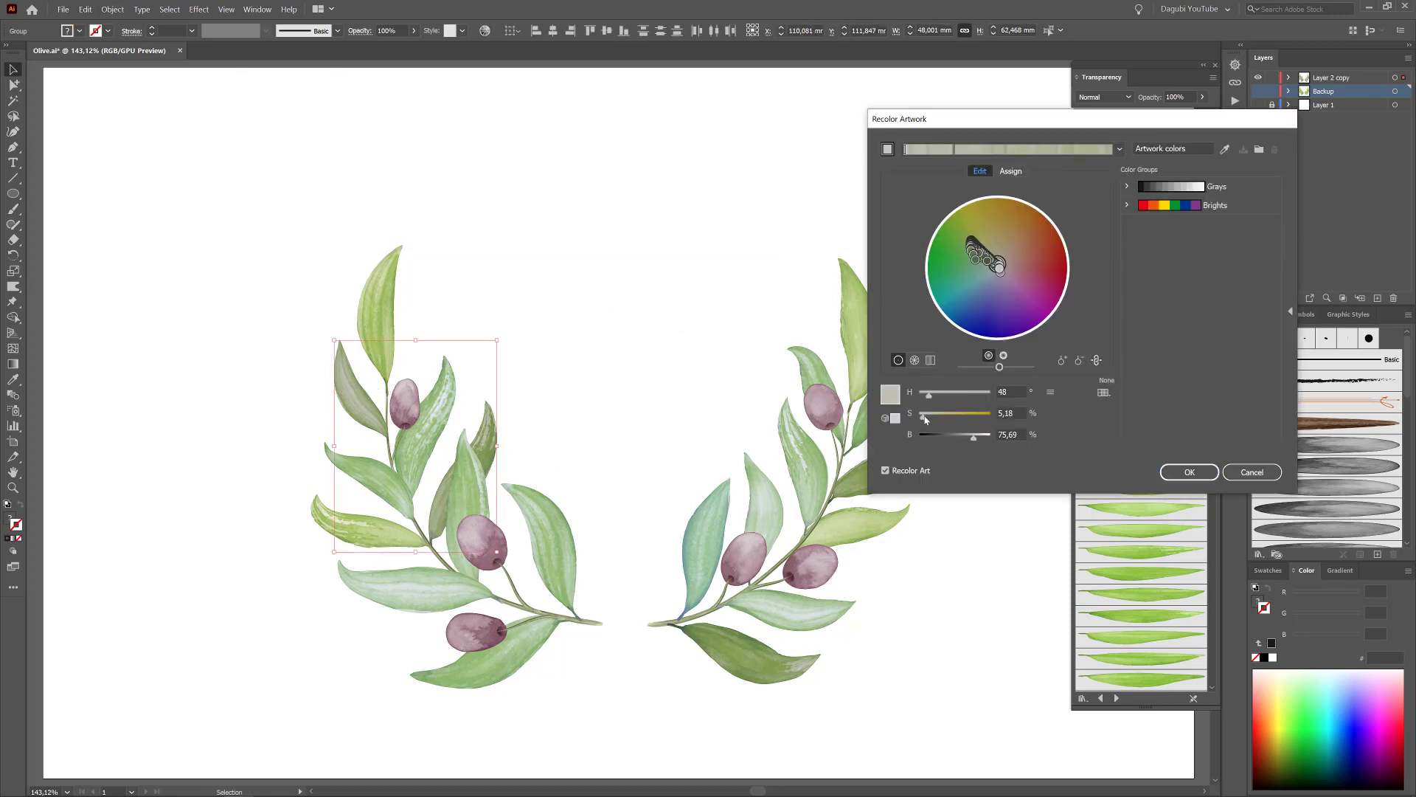
drag(925, 417, 932, 397)
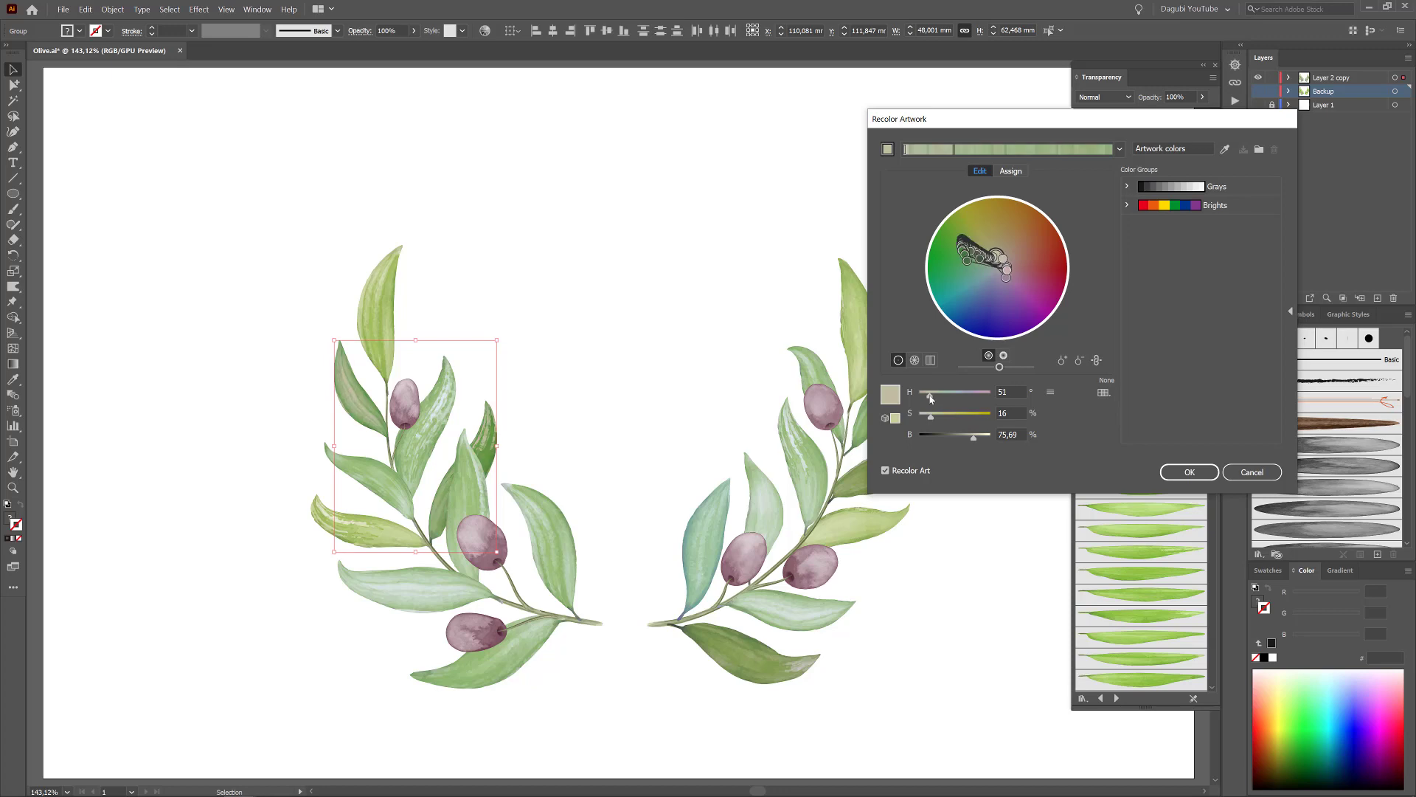
click(1189, 472)
click(749, 224)
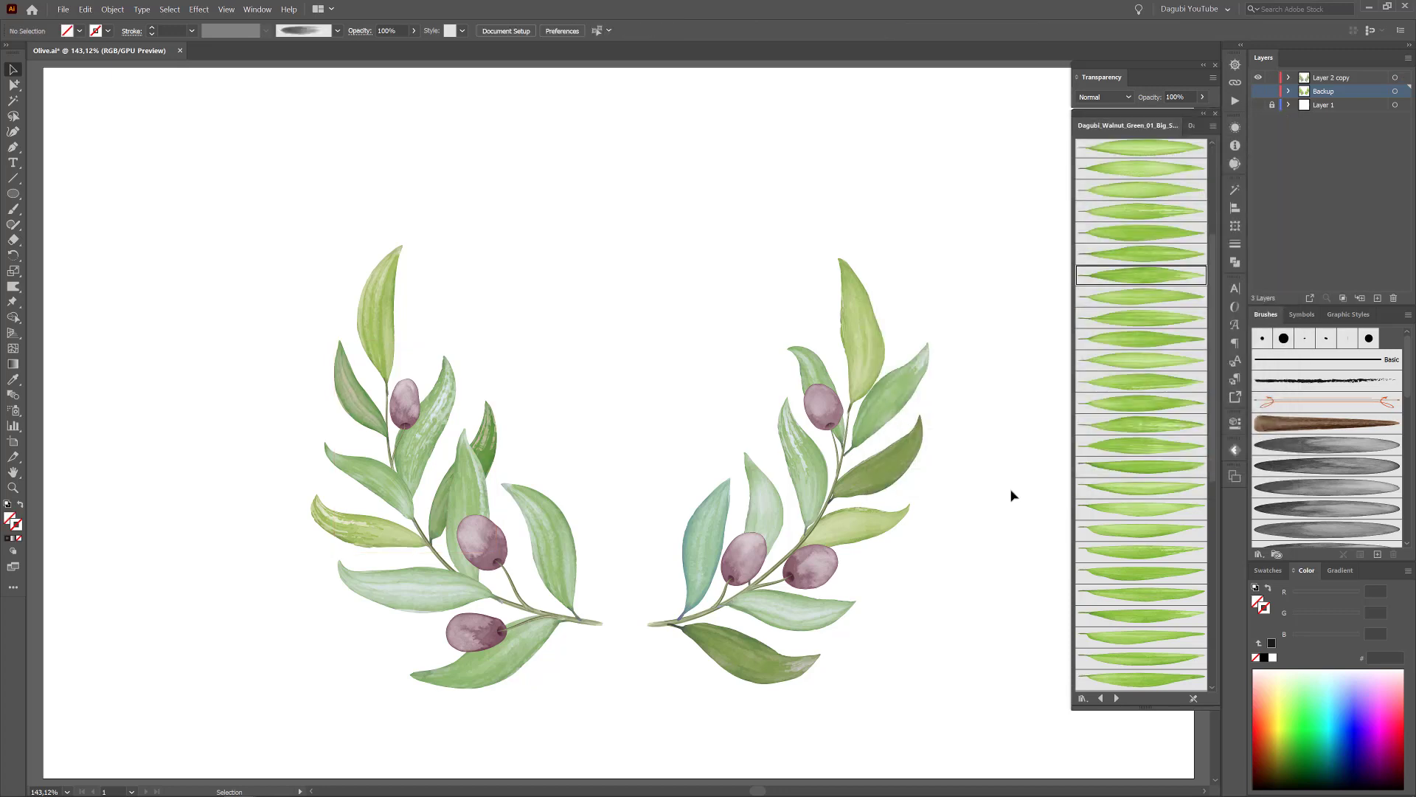
scroll(617, 617, up, 2)
Warp the left branch's leaf bases near the tip and higher up into the stem.
scroll(617, 616, up, 6)
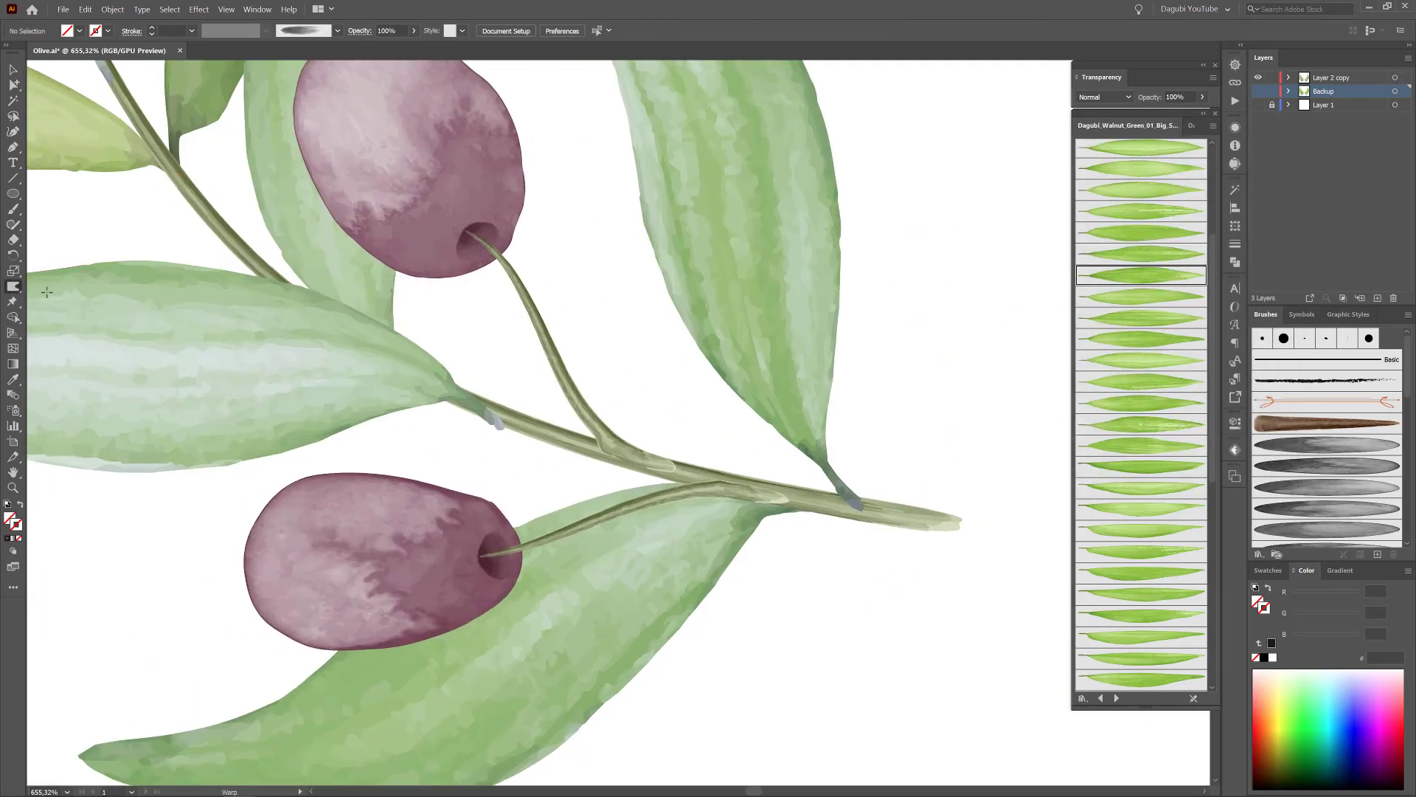
click(546, 384)
click(854, 418)
ctrl+click(357, 411)
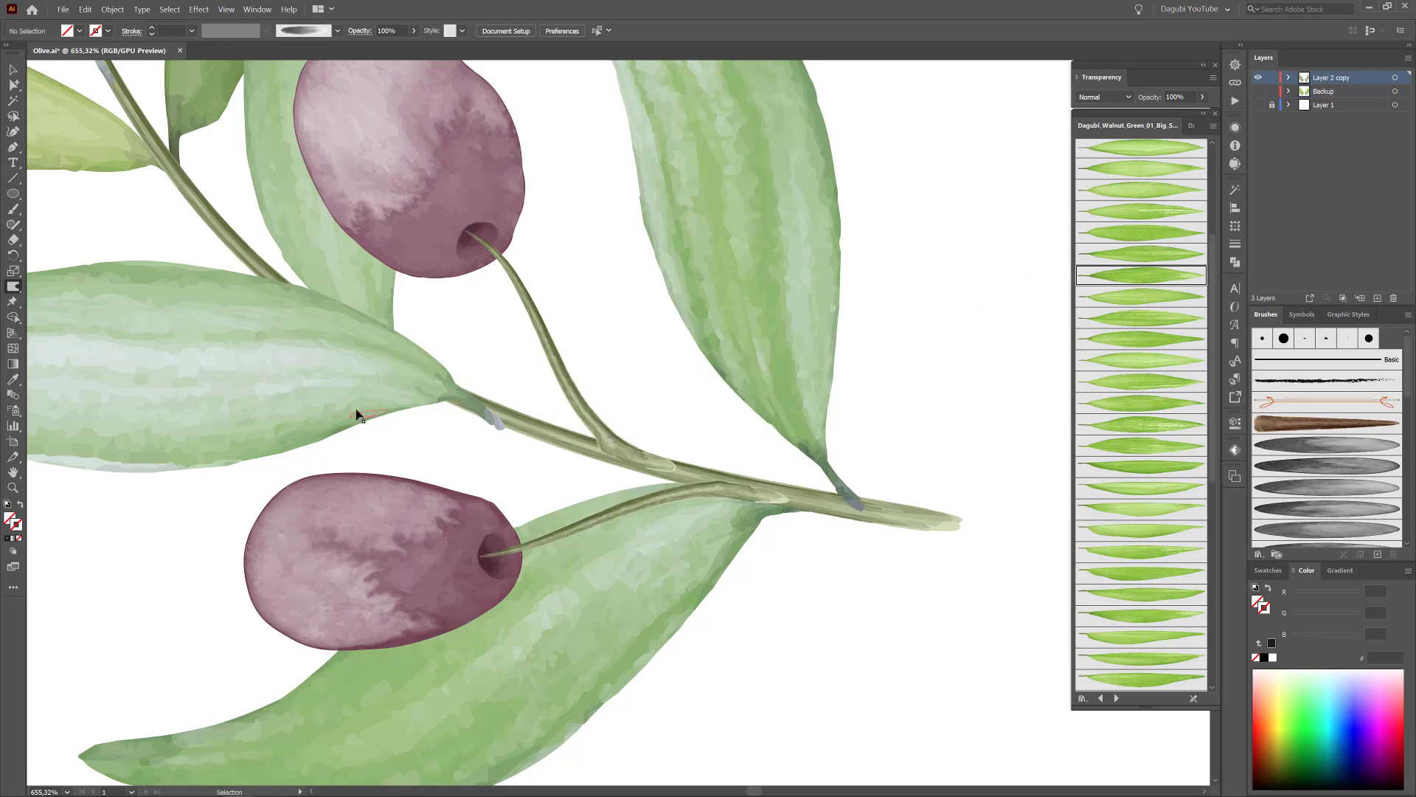
drag(523, 430, 494, 426)
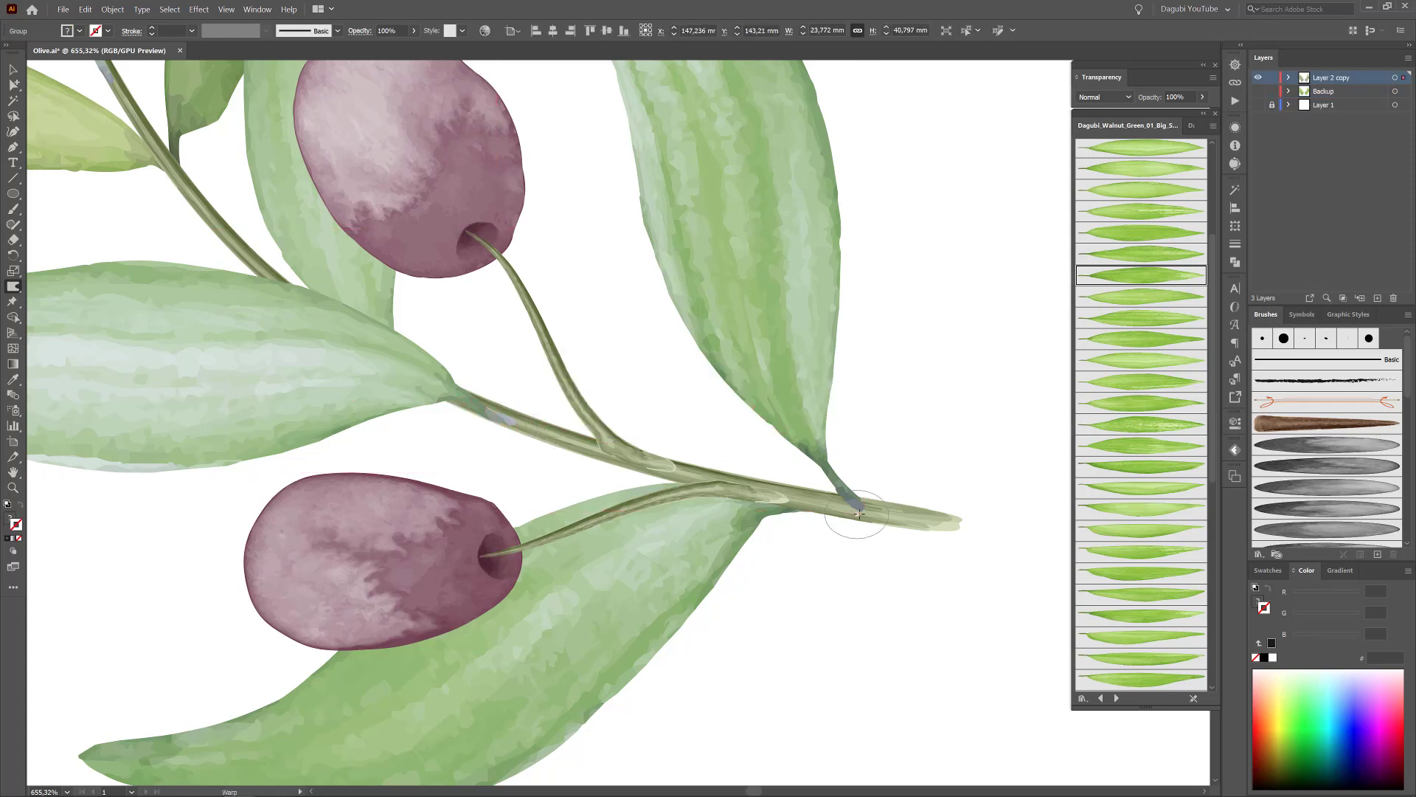
scroll(752, 479, down, 10)
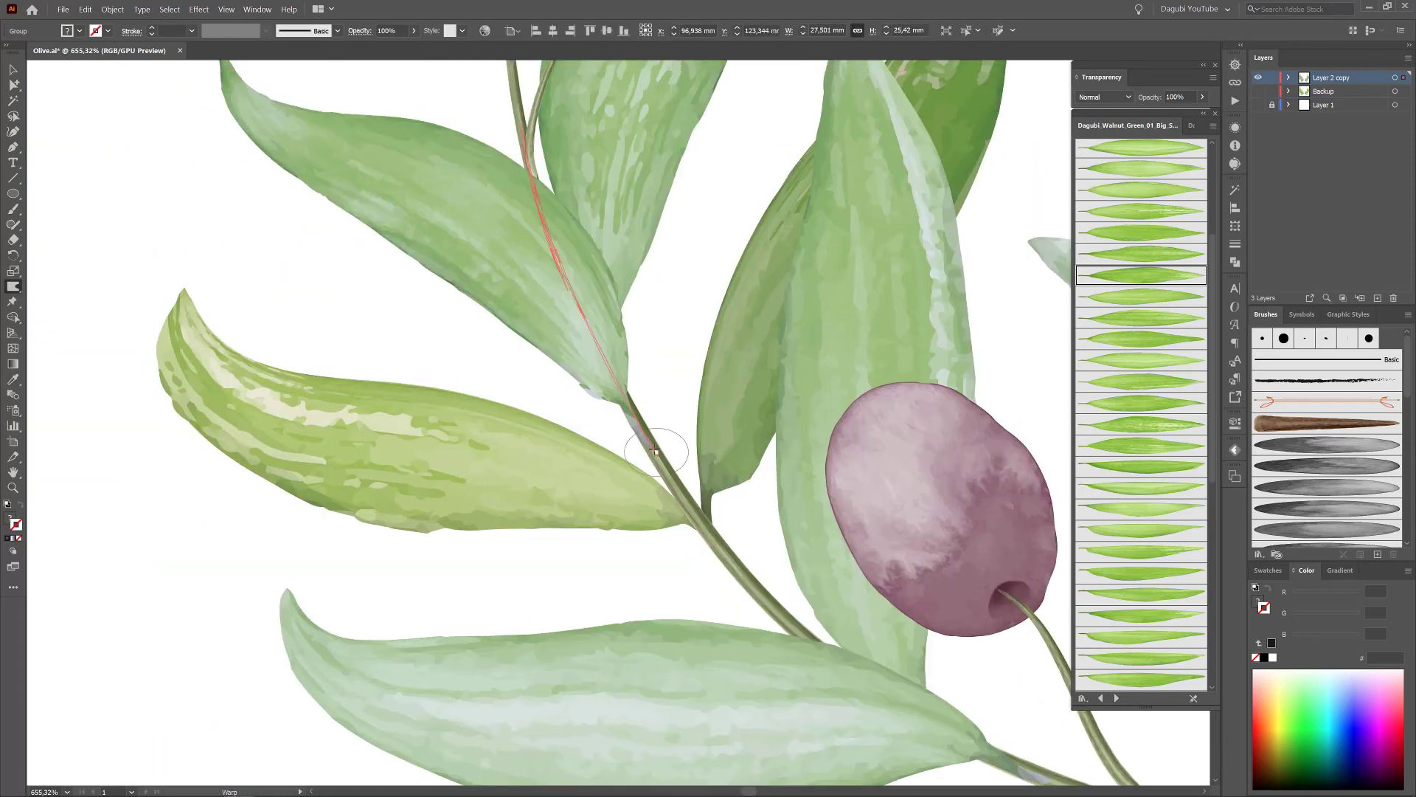
scroll(656, 450, up, 10)
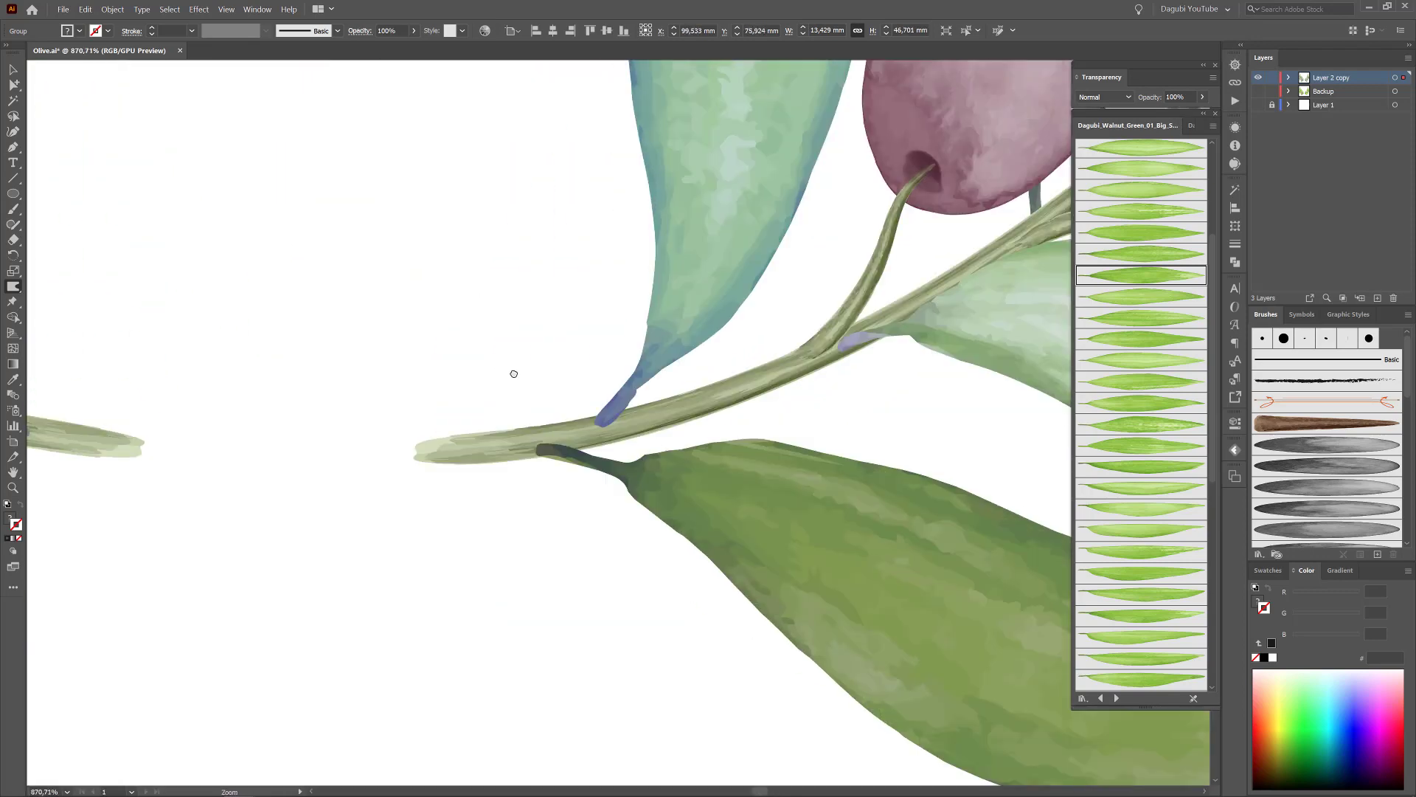
mouse_move(507, 461)
mouse_down()
mouse_move(543, 439)
mouse_move(474, 422)
mouse_up()
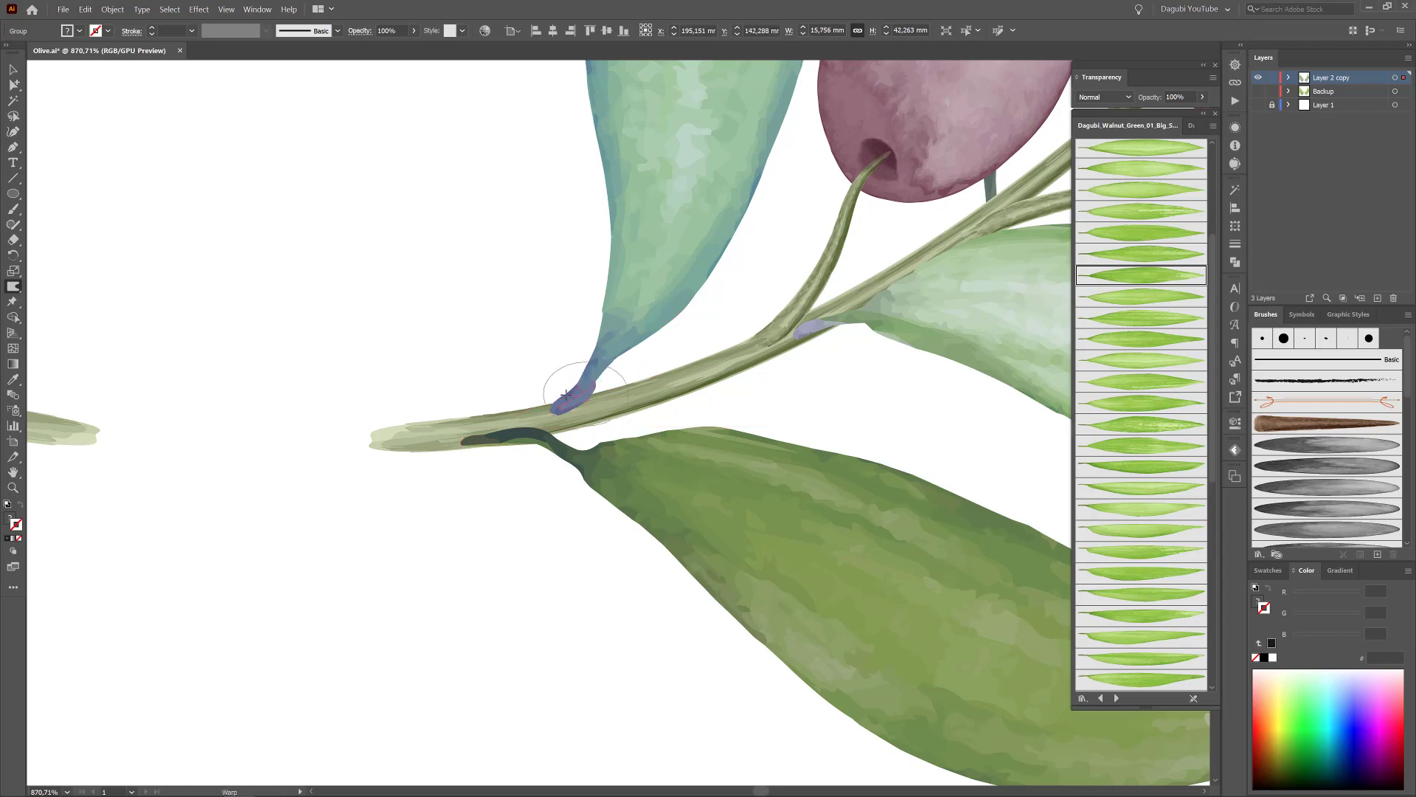
Stretch the blue and grey-blue leaf bases along the stems, then zoom out.
mouse_move(563, 389)
mouse_down()
mouse_move(601, 360)
mouse_move(456, 594)
mouse_up()
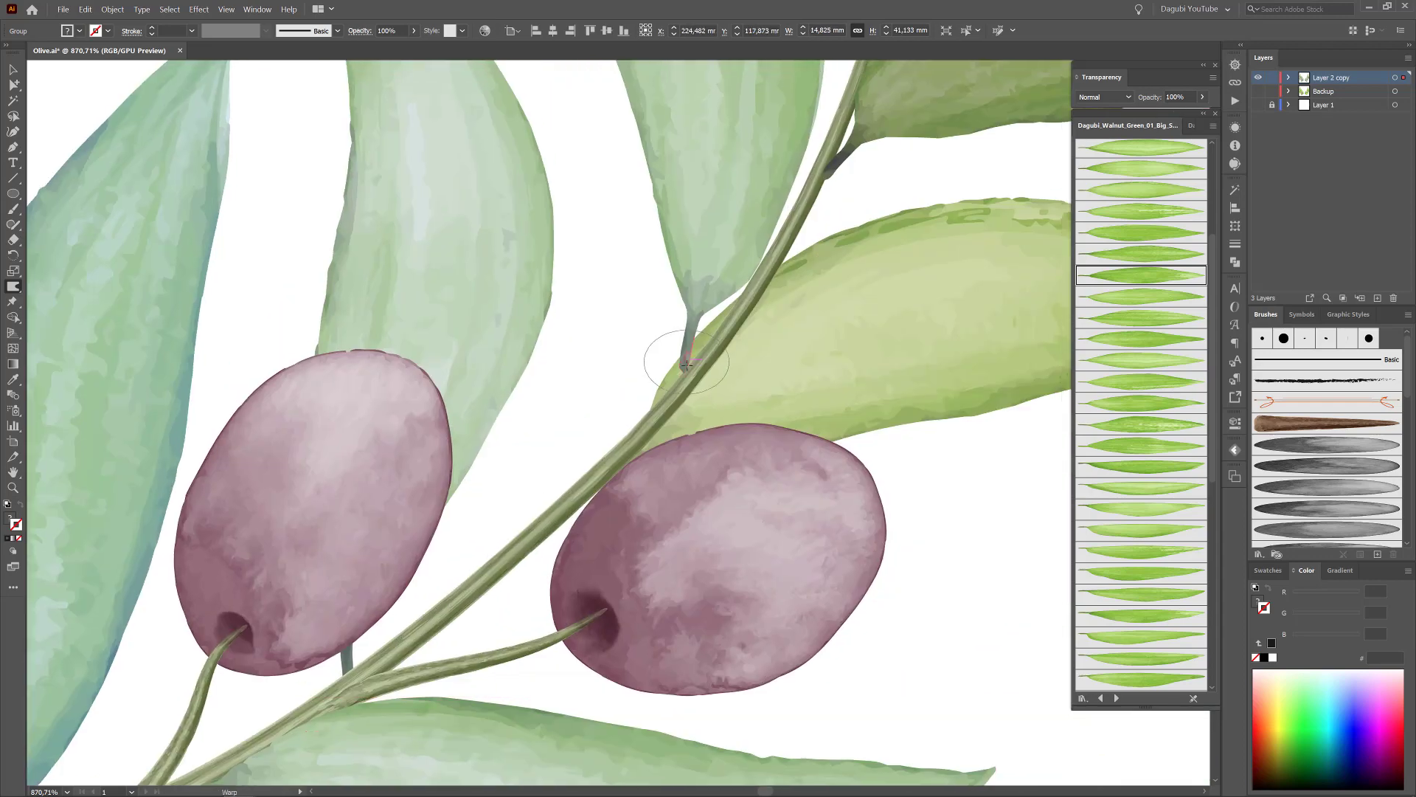
drag(693, 332, 667, 398)
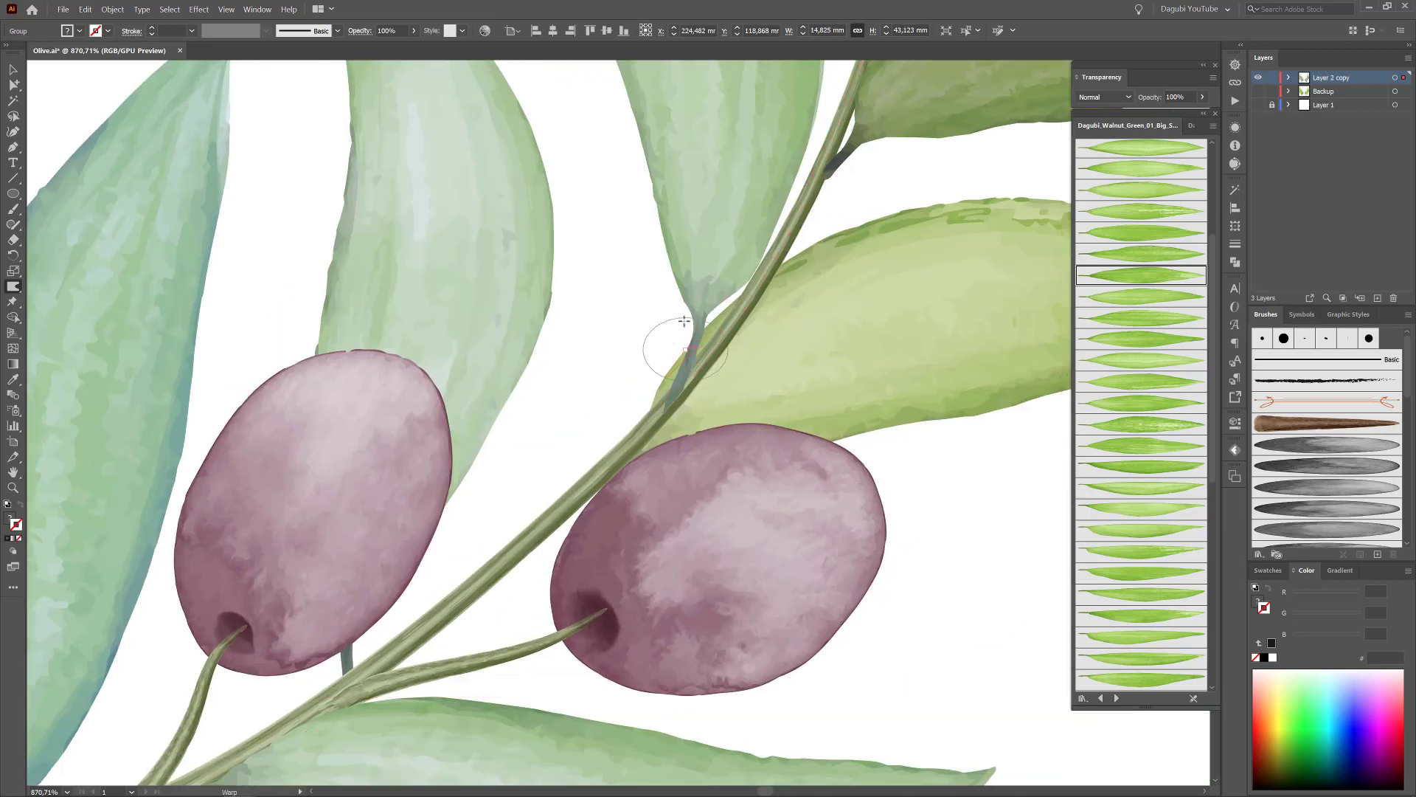
mouse_move(806, 295)
mouse_down()
mouse_move(613, 451)
mouse_move(702, 411)
mouse_move(616, 475)
mouse_up()
drag(617, 222, 638, 438)
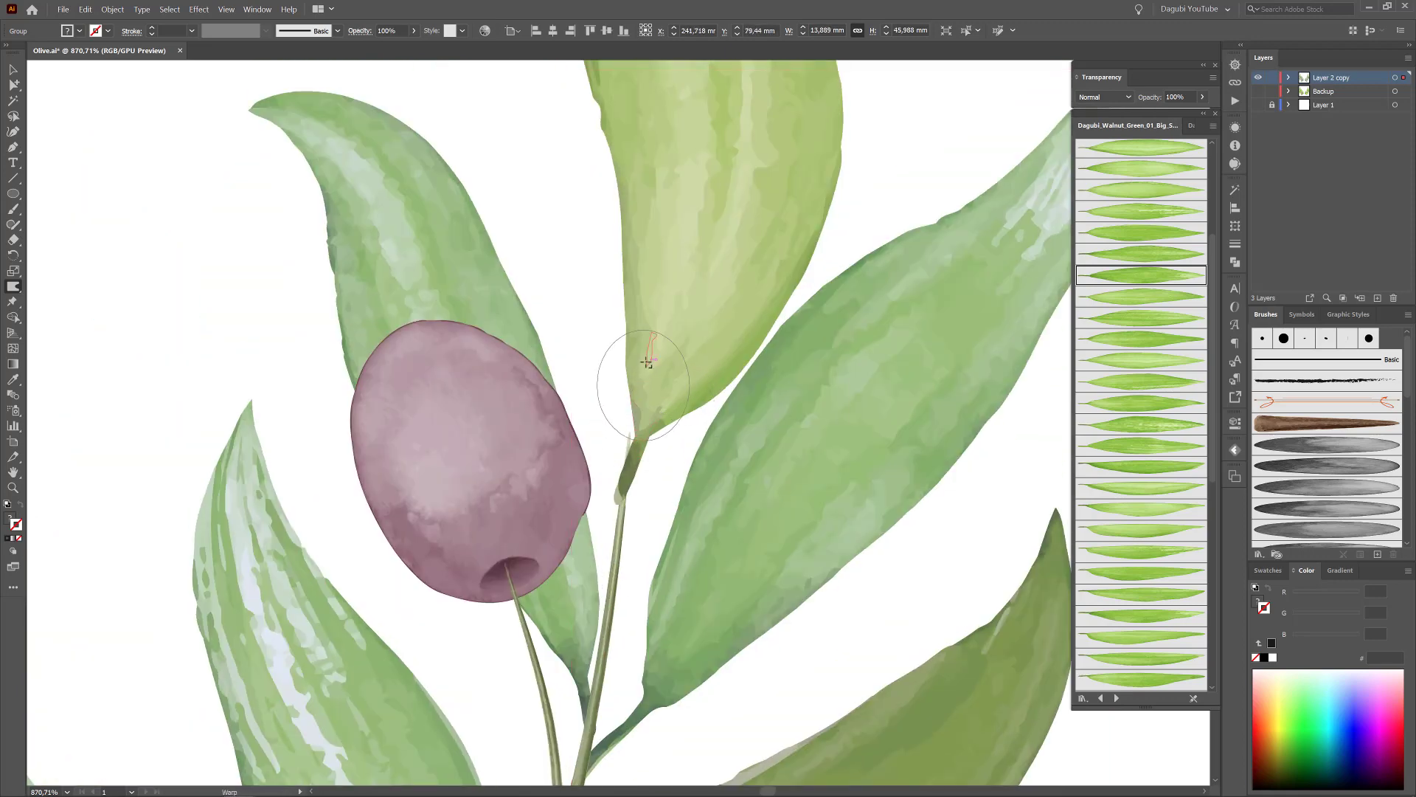
mouse_move(632, 374)
mouse_down()
mouse_move(635, 531)
mouse_move(650, 532)
mouse_up()
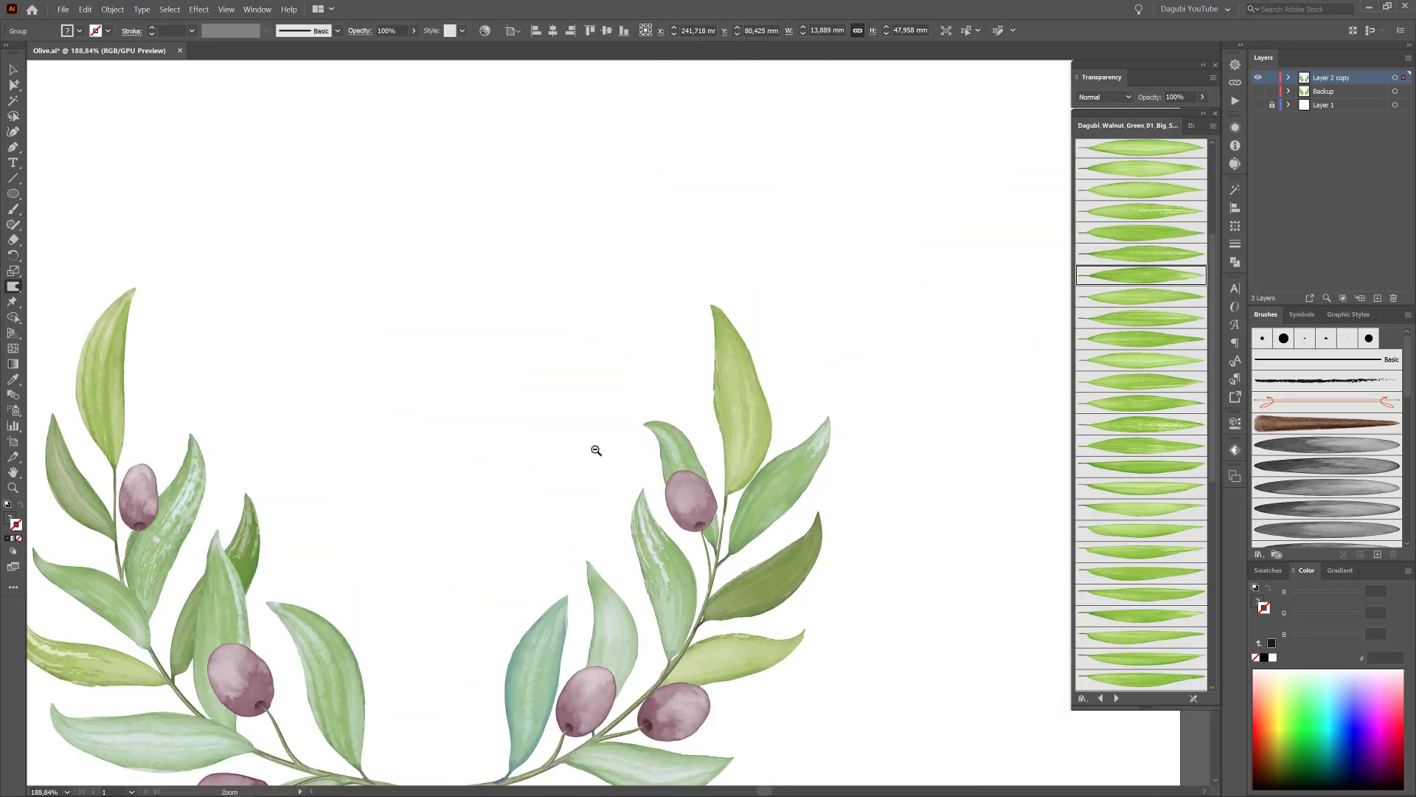
mouse_move(601, 379)
mouse_down()
mouse_move(595, 450)
mouse_move(670, 574)
mouse_move(745, 575)
mouse_up()
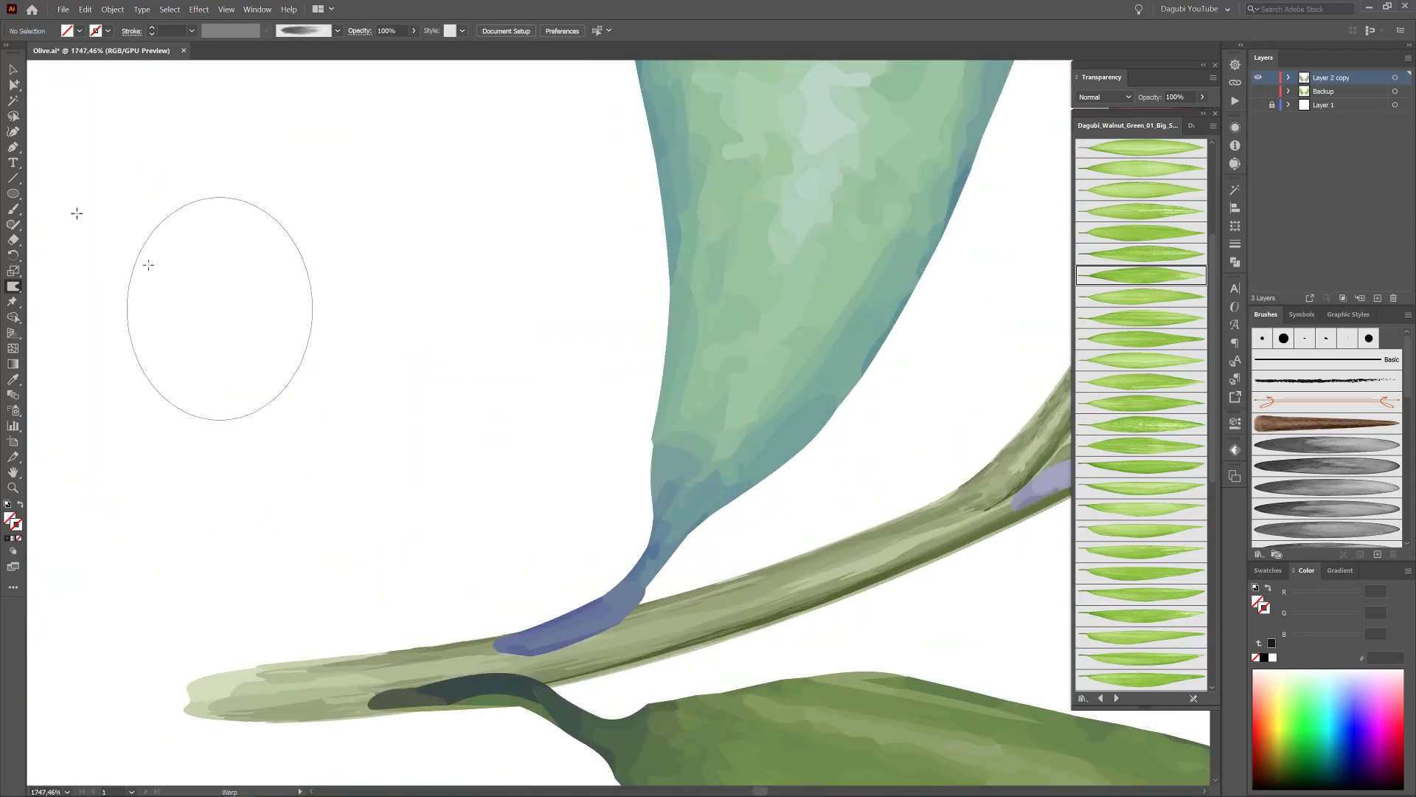
Recolor the blue leaf base to H 120, S 18, B 67.
key(a)
click(554, 648)
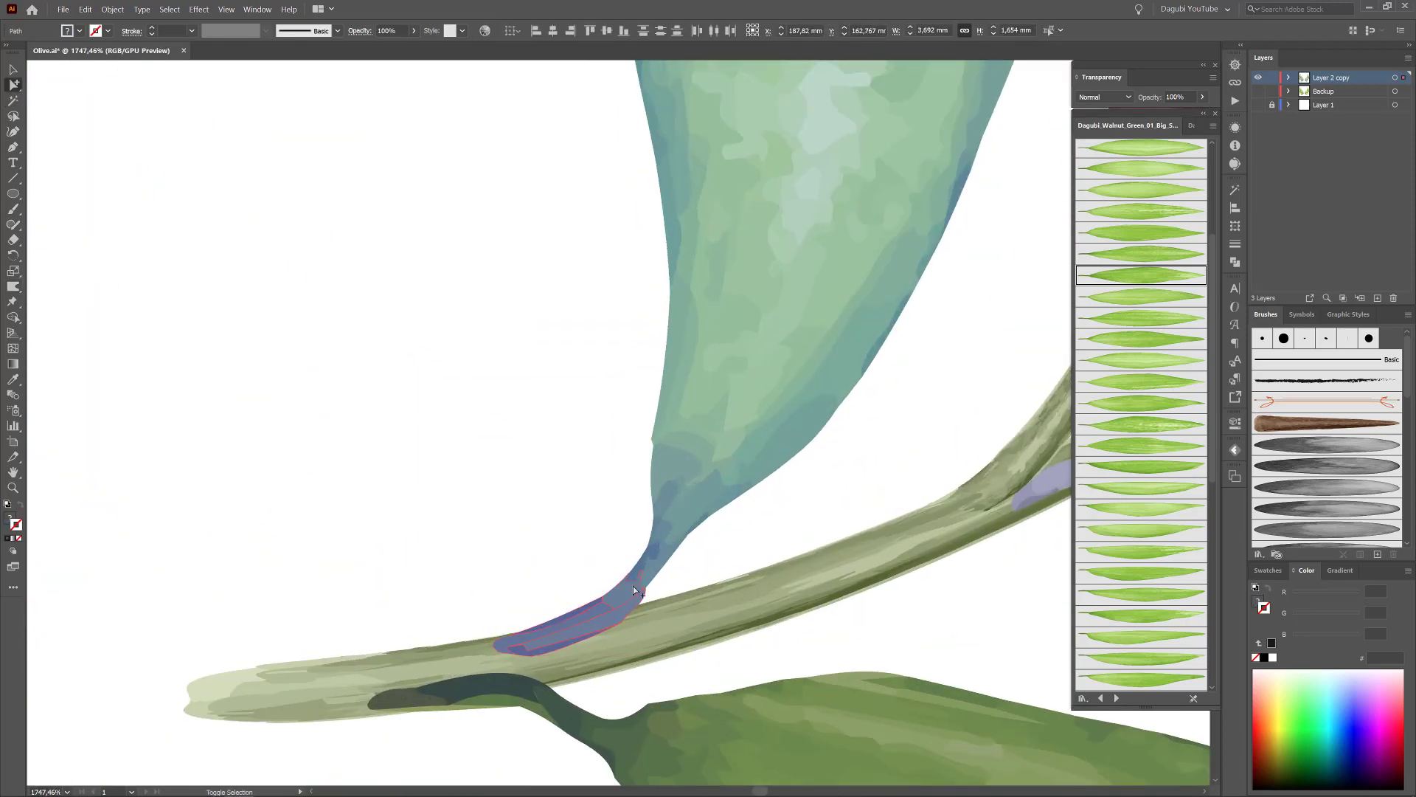
click(486, 34)
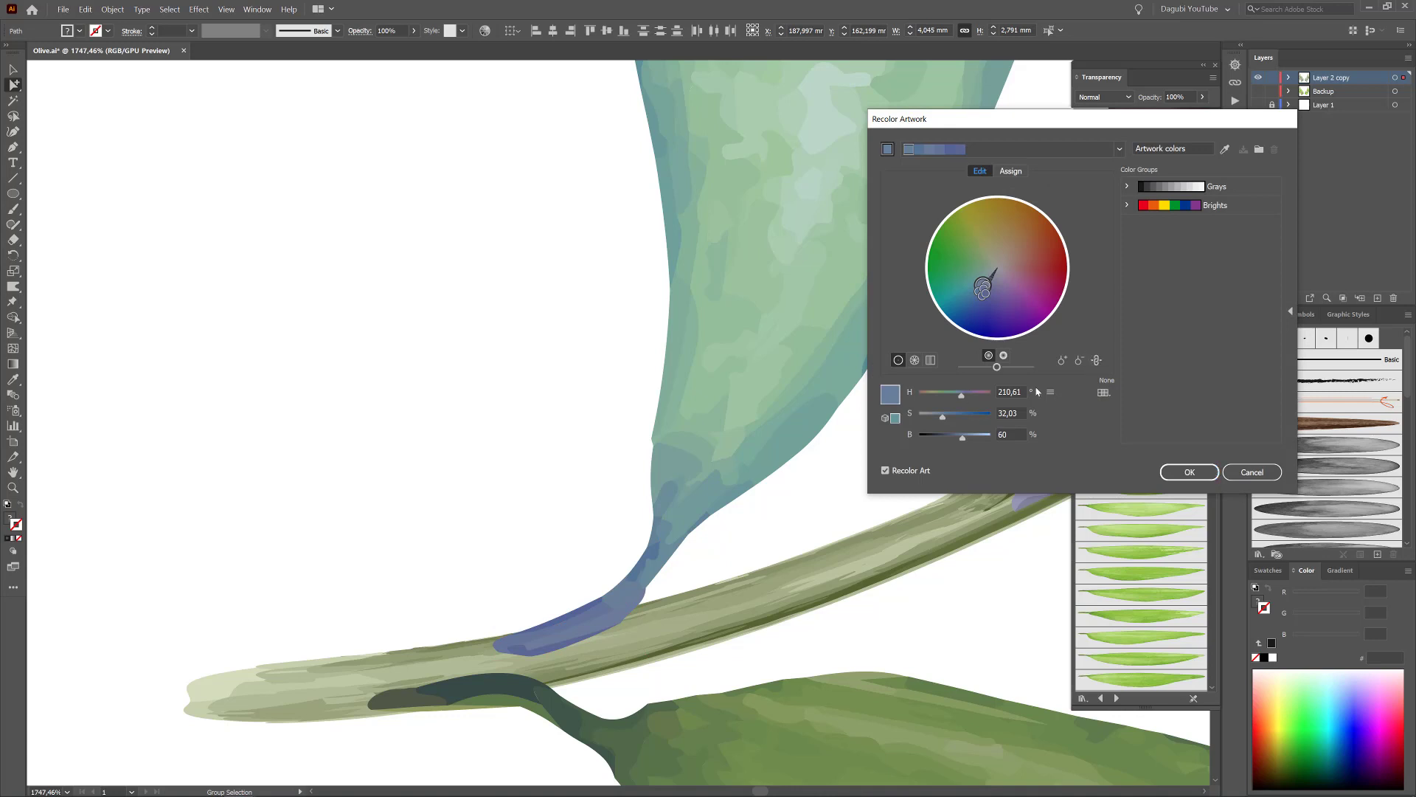
drag(959, 397, 967, 436)
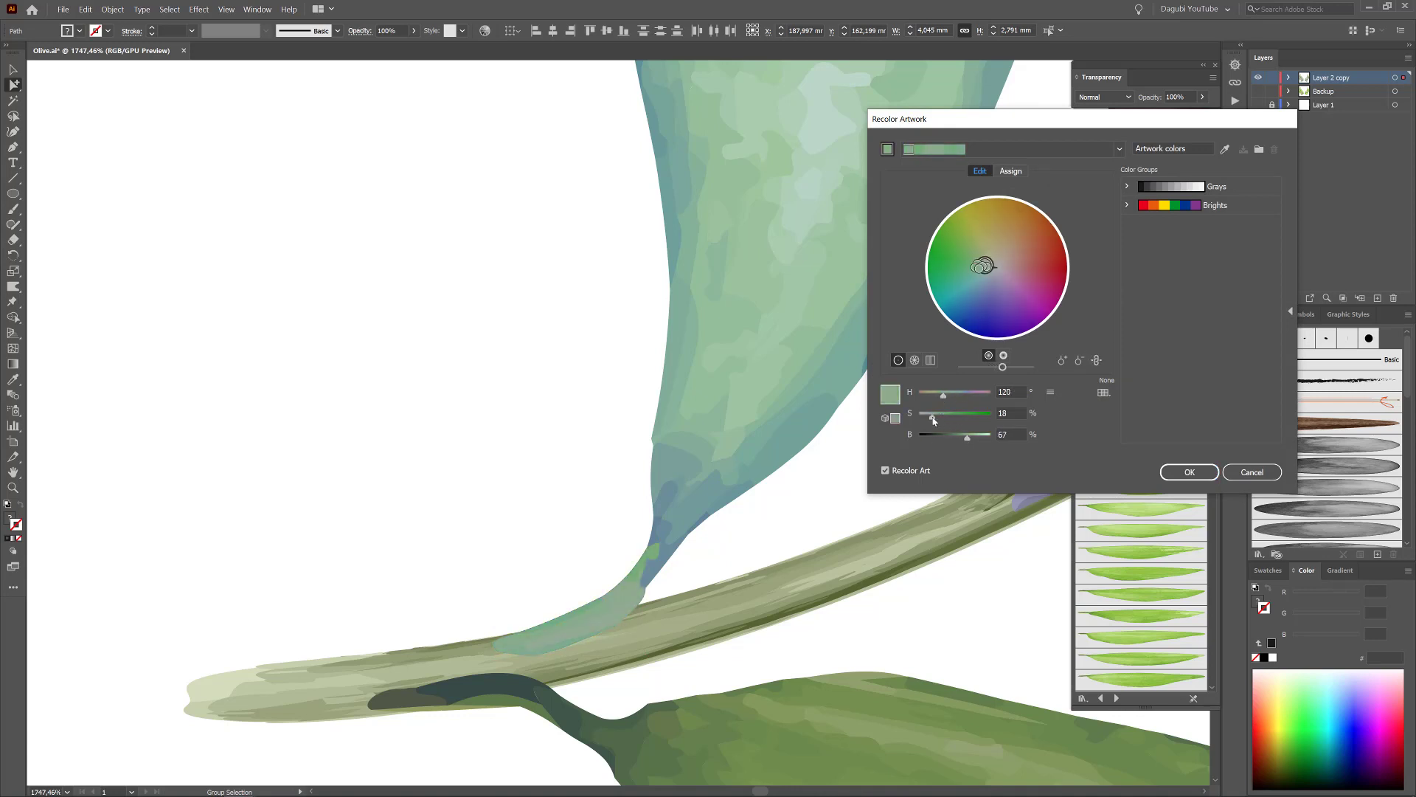
key(Return)
Recolor the two dark stem shapes to hue 86 and fit the artboard in view.
click(459, 695)
shift+click(556, 709)
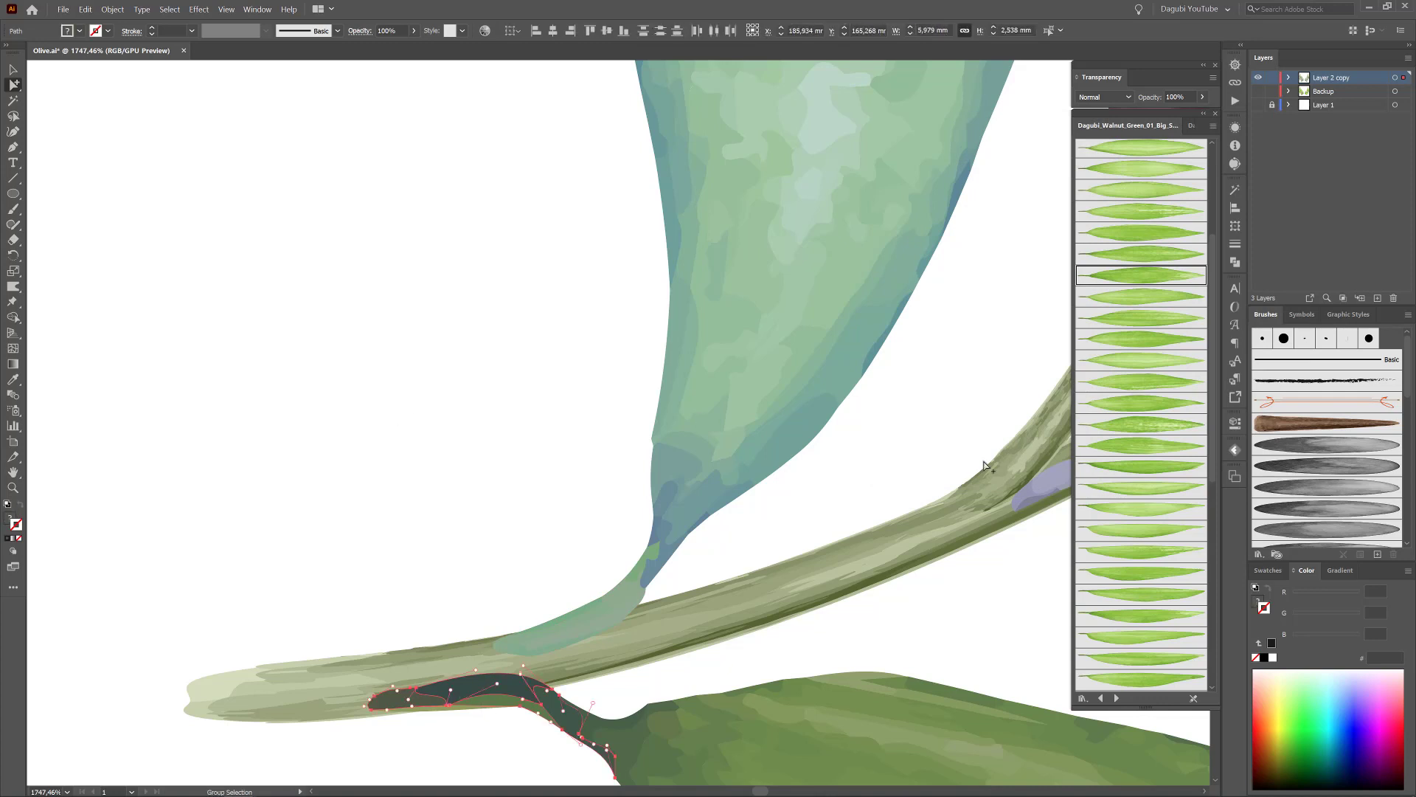
click(485, 31)
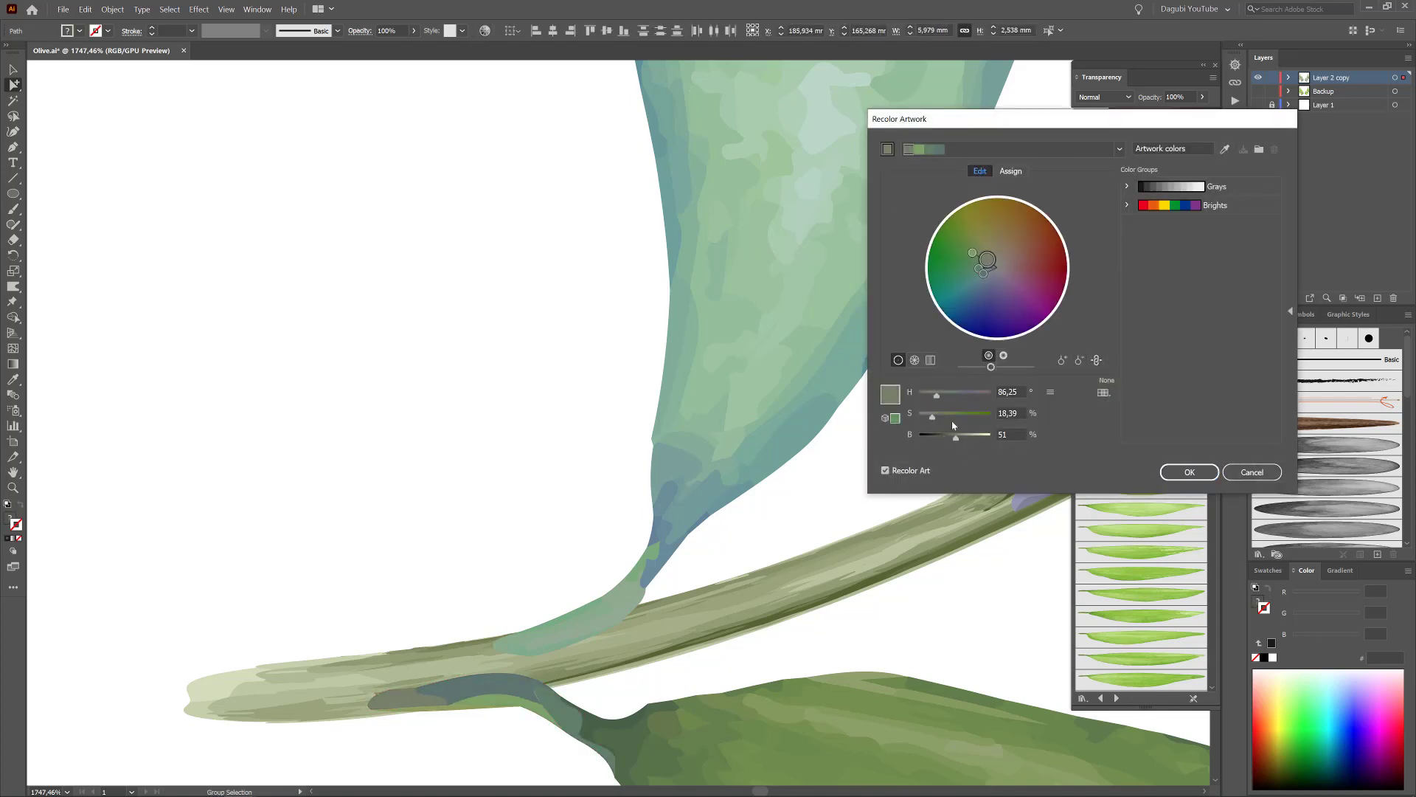
drag(936, 397, 932, 397)
click(1189, 472)
key(ctrl+0)
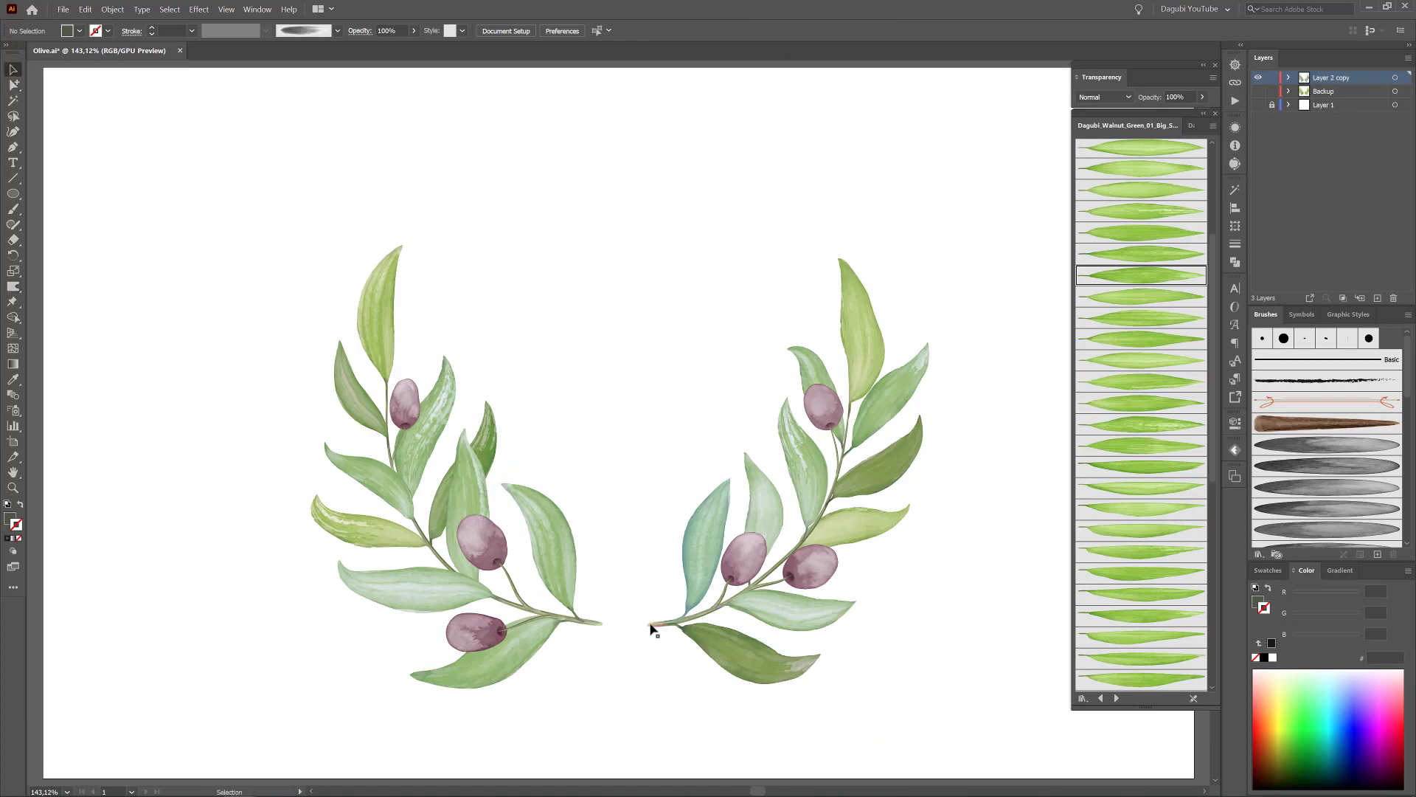
Zoom in on the right branch's stem with the Warp tool ready and edges hidden.
click(651, 628)
key(z)
click(770, 486)
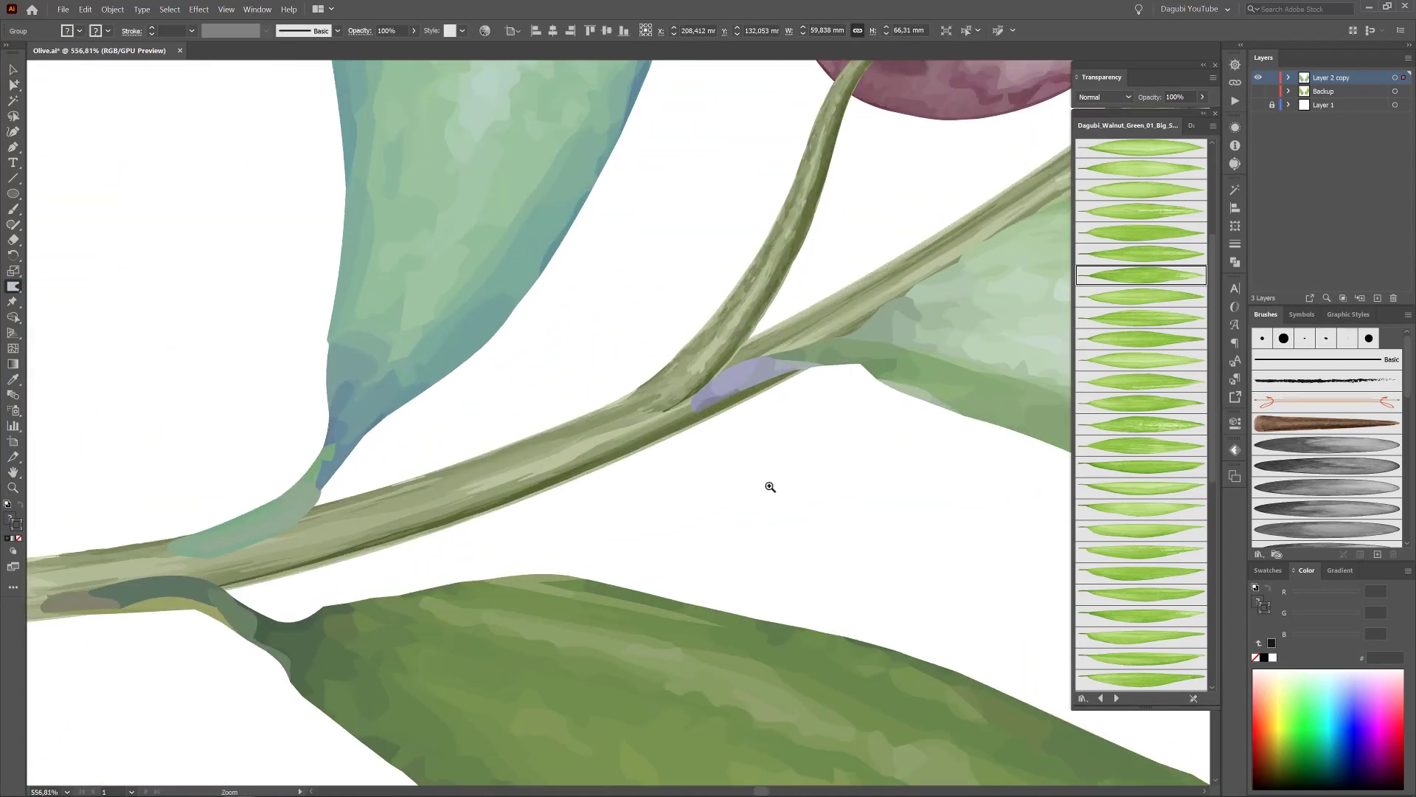
scroll(649, 442, up, 5)
key(shift+r)
click(226, 9)
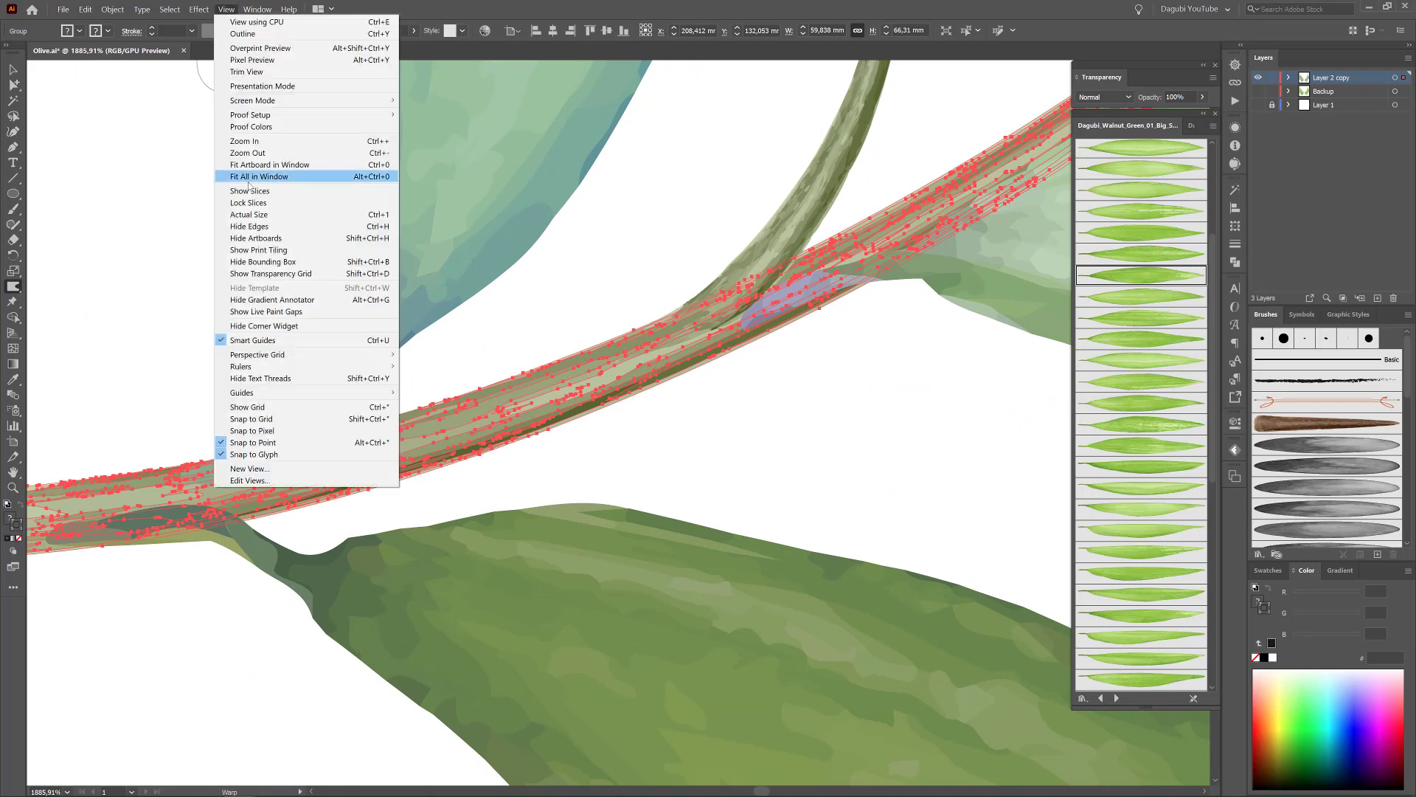
click(265, 180)
Warp a small bump into the stem and reshape it near the olives and tip.
drag(588, 416, 522, 348)
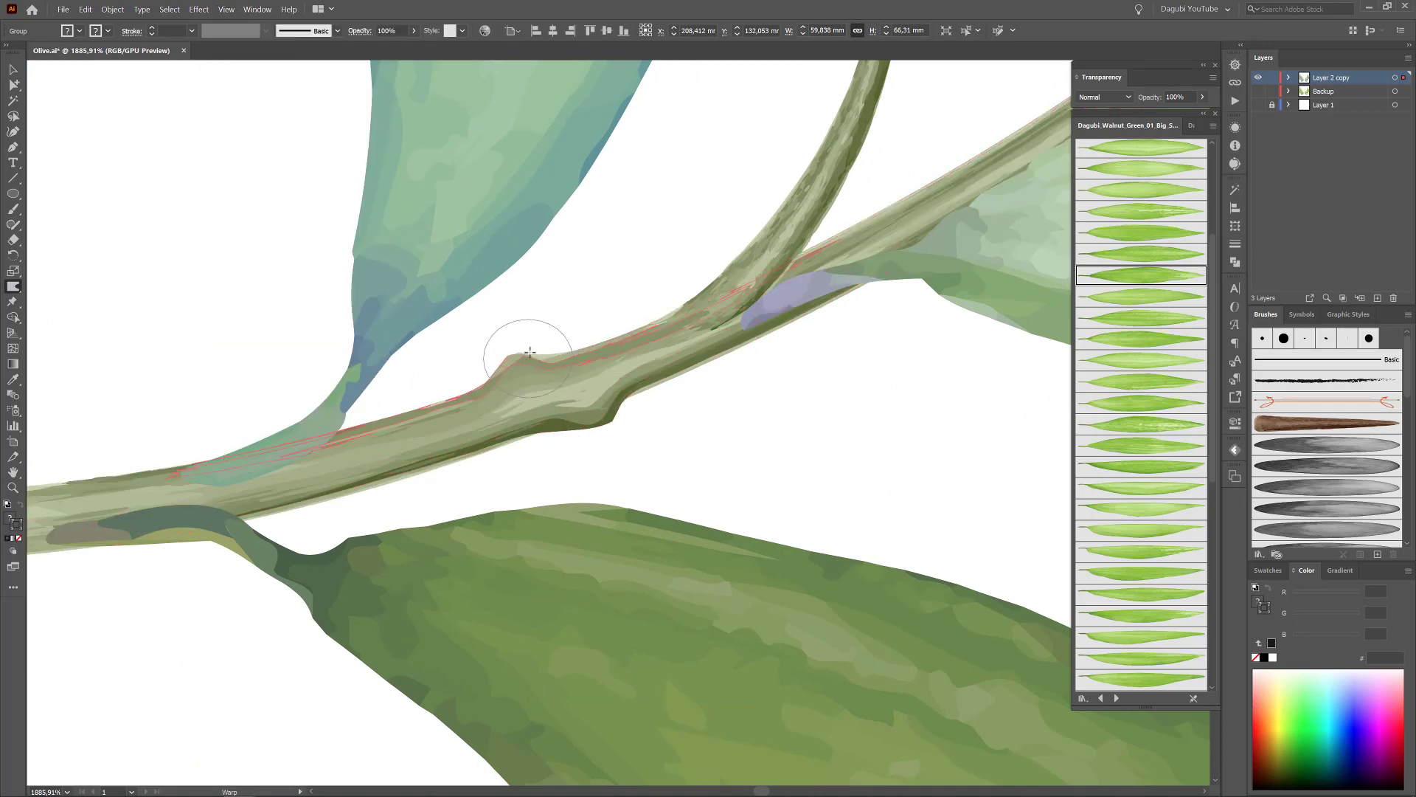
scroll(544, 401, down, 5)
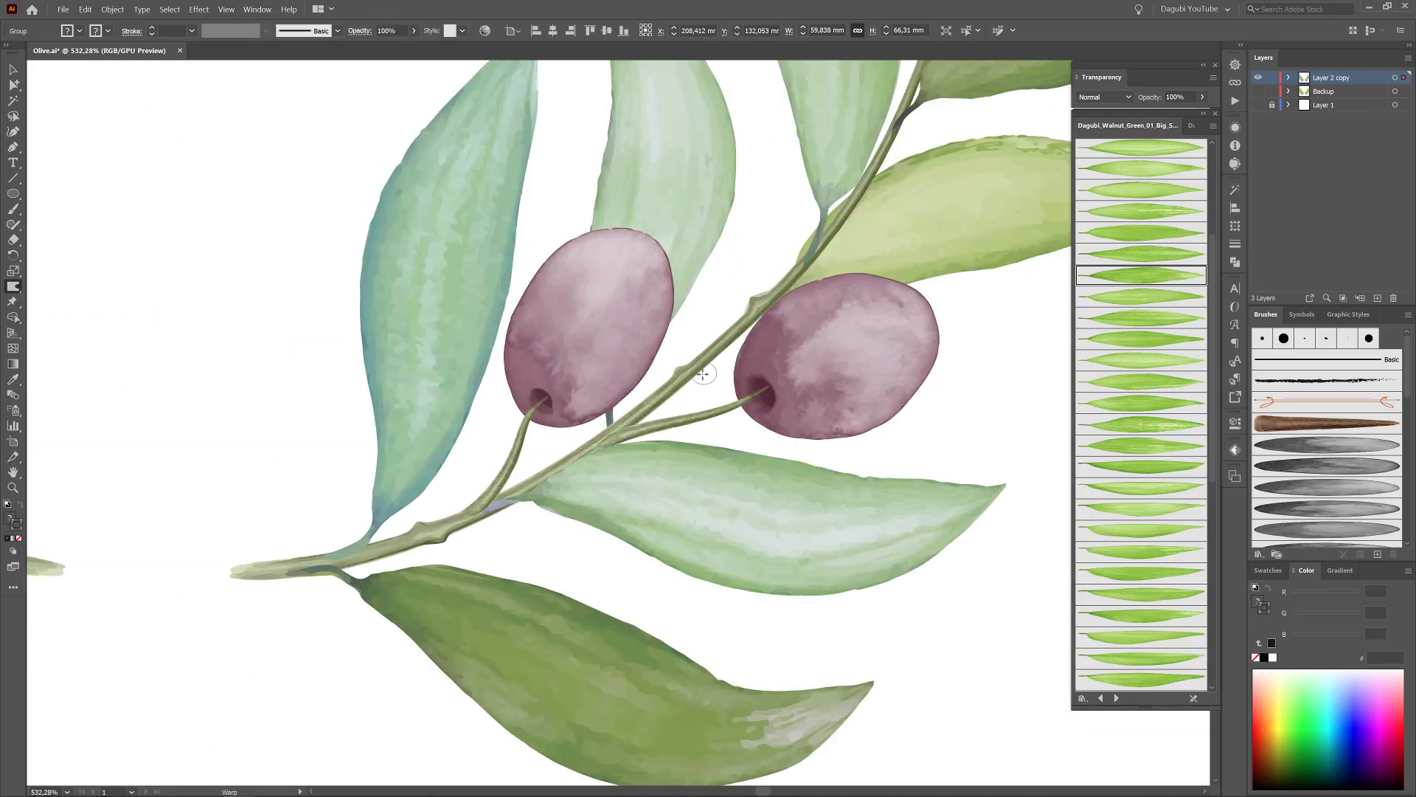
drag(698, 382, 647, 484)
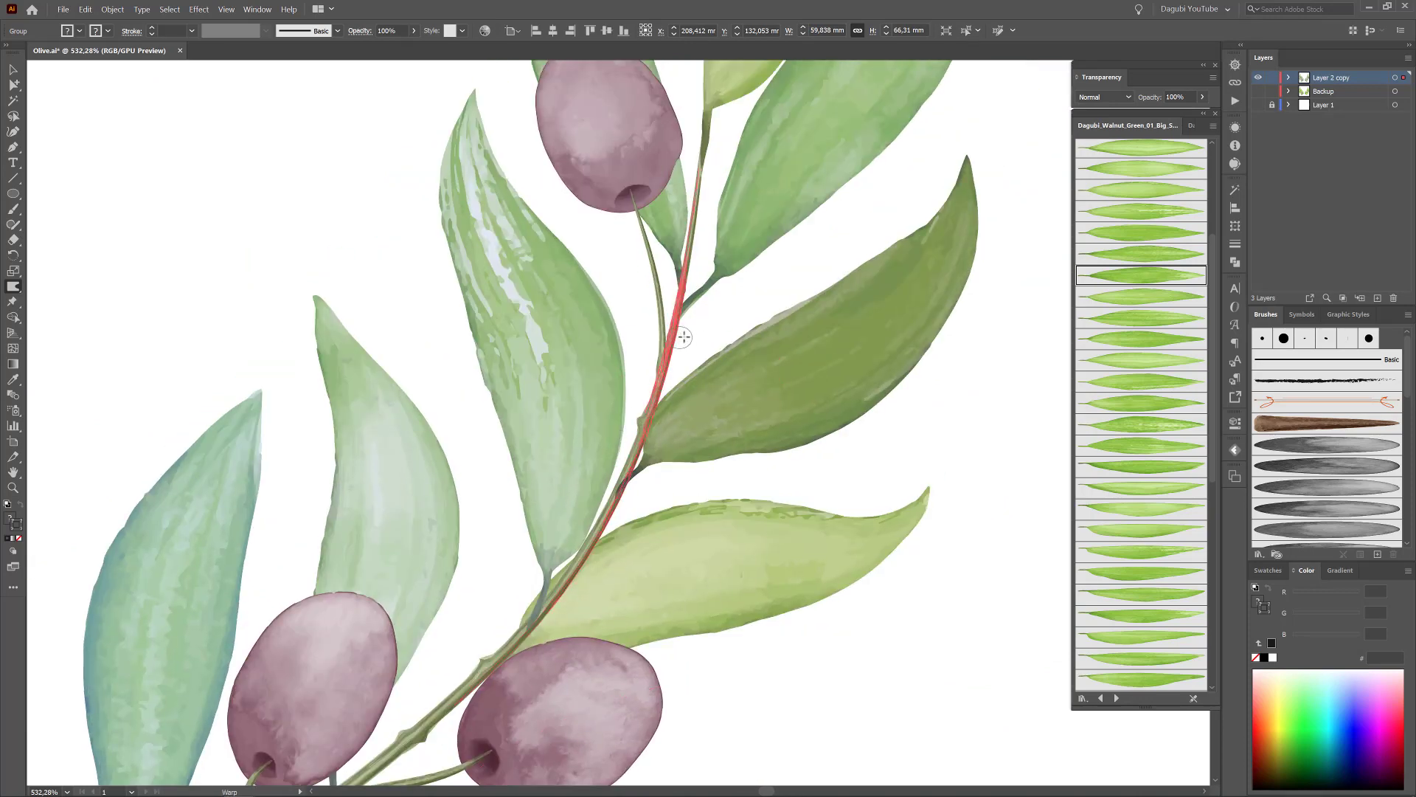
scroll(710, 183, up, 3)
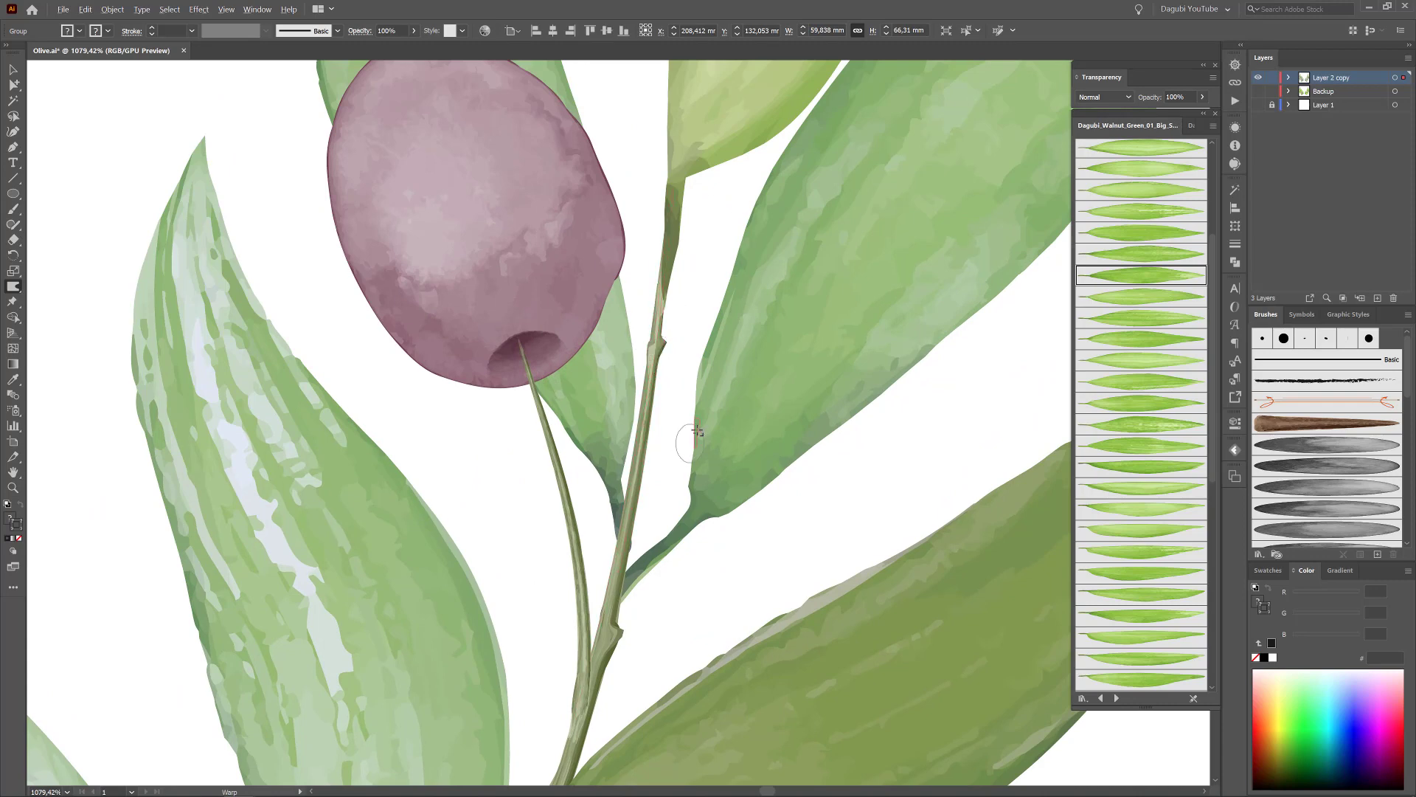
scroll(602, 384, down, 5)
drag(489, 648, 648, 334)
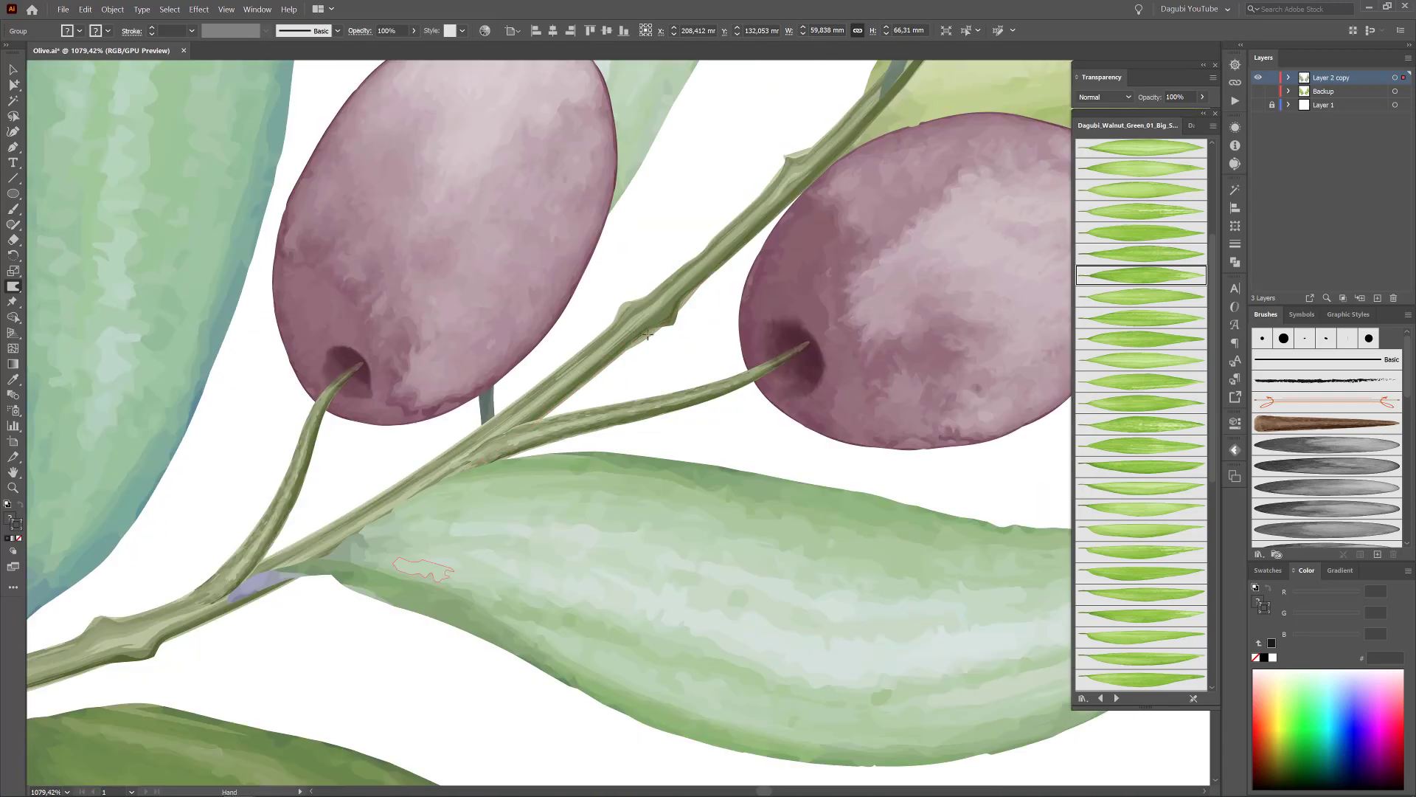
drag(409, 474, 395, 480)
scroll(395, 479, down, 4)
scroll(395, 479, left, 6)
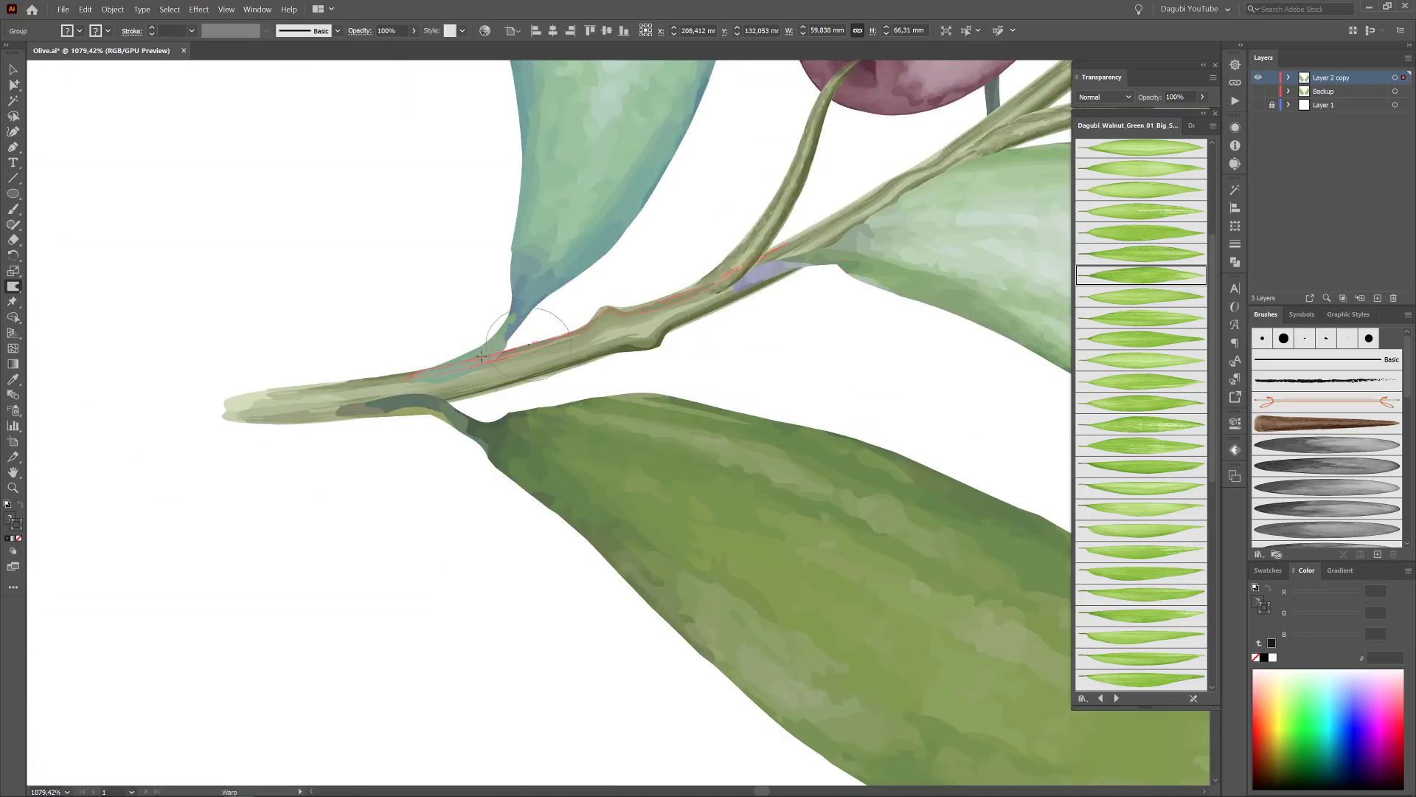
drag(337, 389, 380, 373)
Reshape the stem's tip, left section and the parts beside the upper olive.
scroll(673, 490, down, 10)
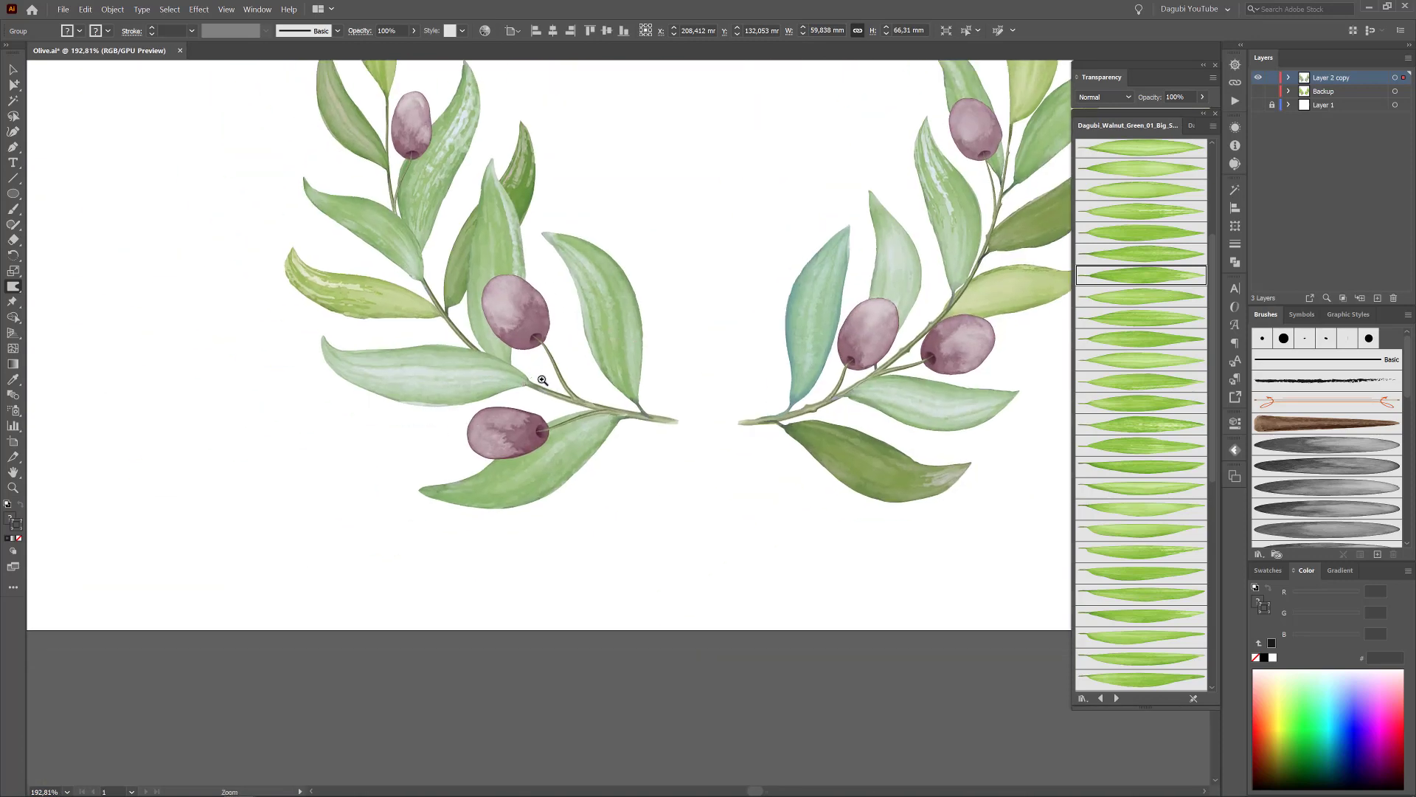
scroll(649, 473, up, 10)
scroll(649, 473, right, 5)
drag(804, 528, 848, 532)
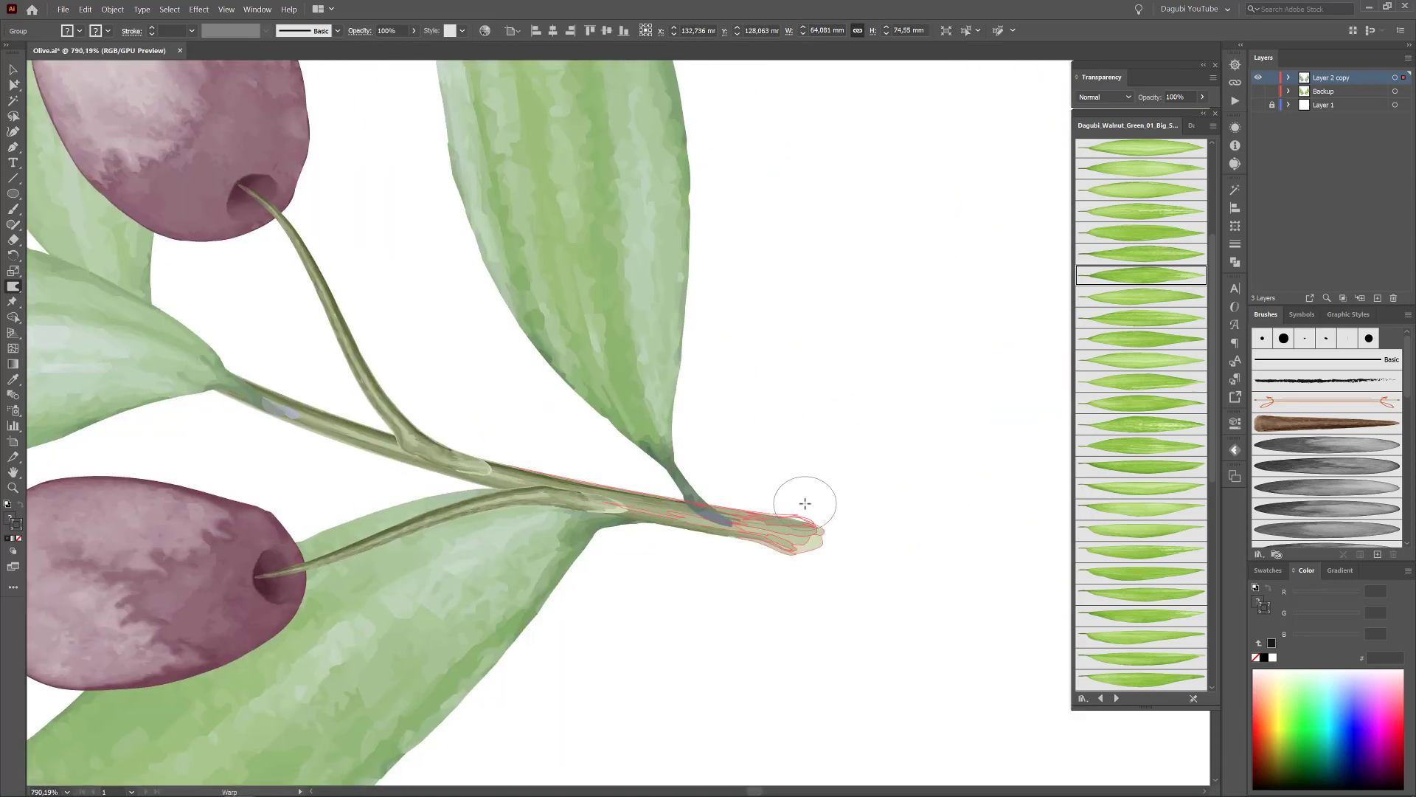
drag(582, 462, 575, 464)
mouse_move(282, 424)
mouse_down()
mouse_move(317, 443)
mouse_move(317, 411)
mouse_up()
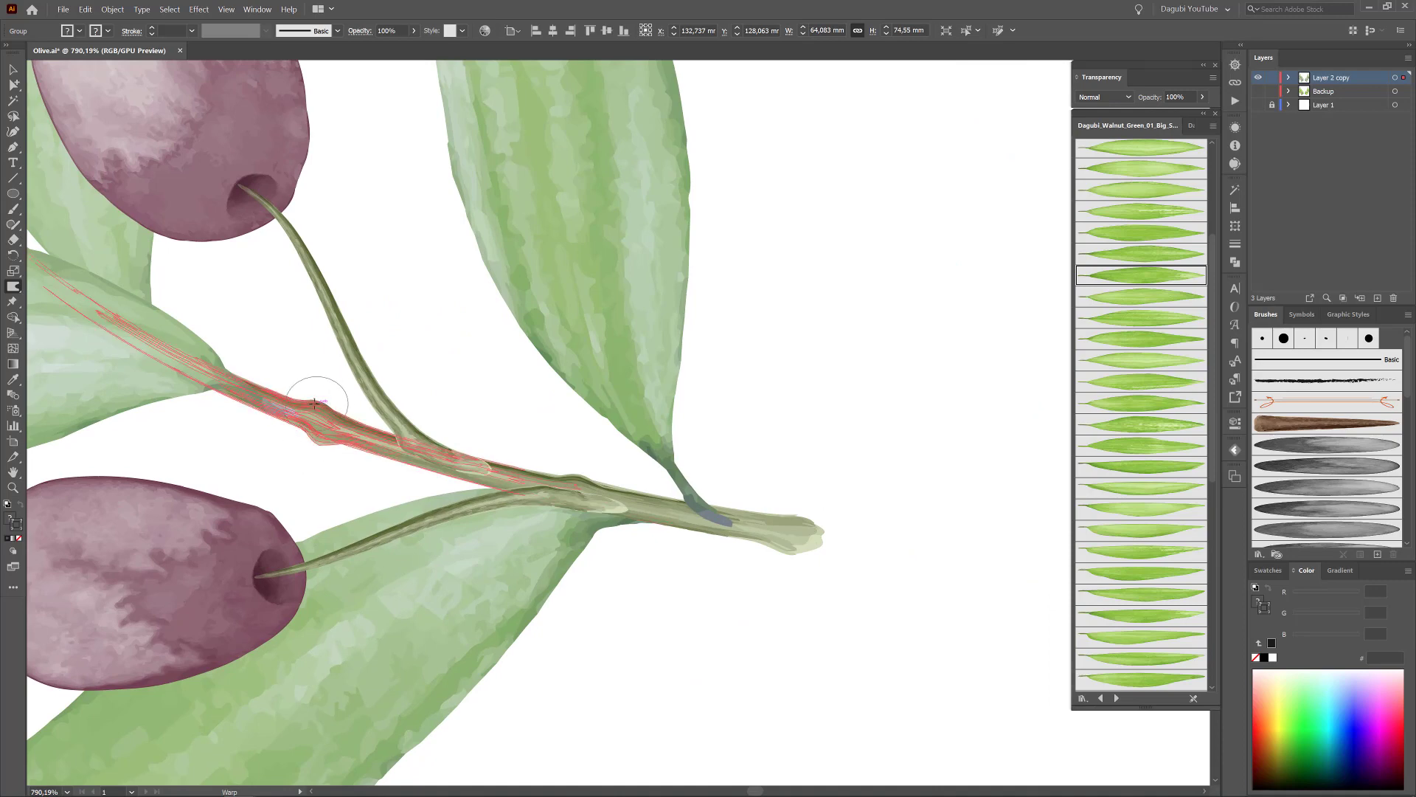
scroll(439, 496, up, 3)
scroll(517, 427, left, 8)
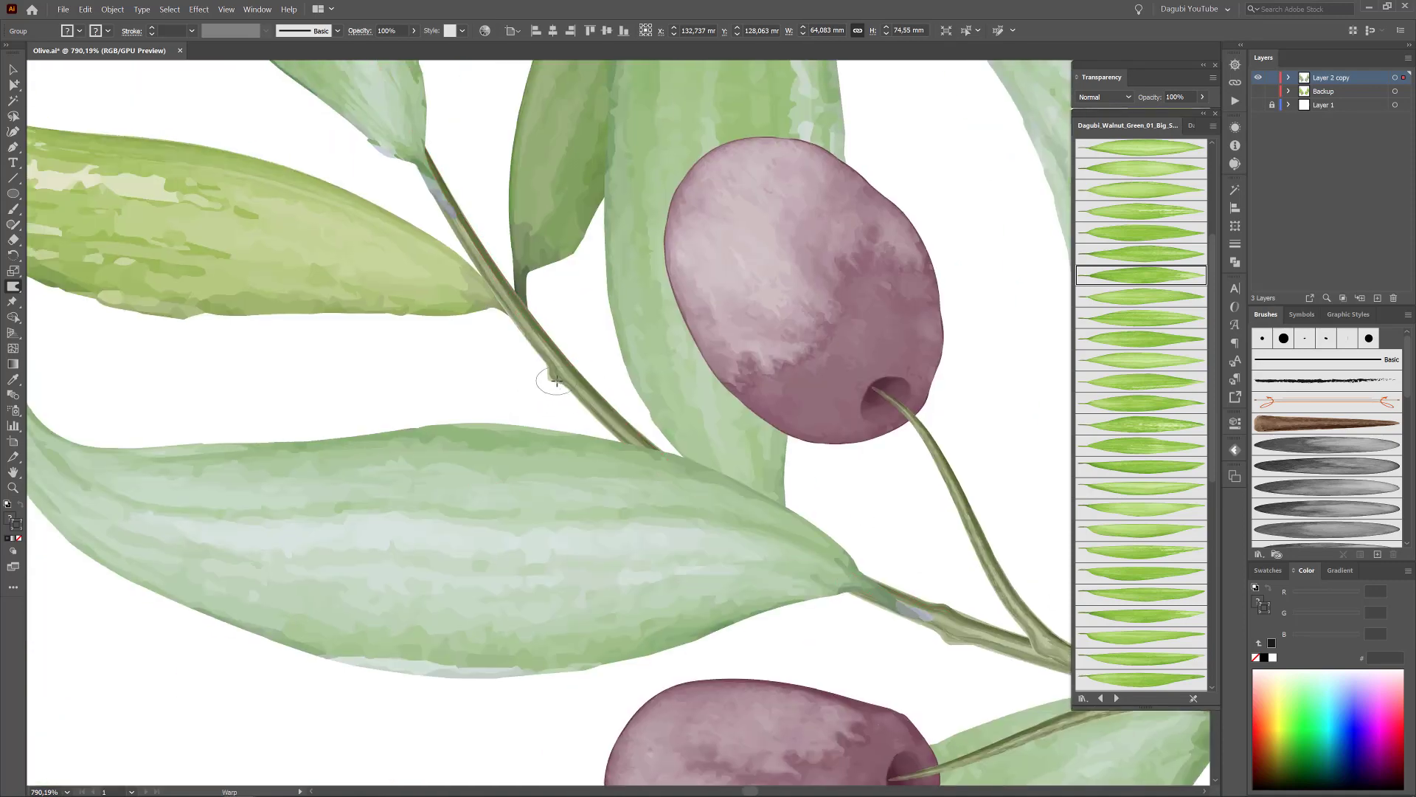
drag(544, 383, 552, 369)
scroll(572, 478, up, 4)
scroll(573, 478, left, 1)
drag(572, 478, 532, 458)
Bend kinks into the remaining stem sections, then view the whole wreath deselected.
scroll(568, 479, down, 5)
scroll(544, 578, up, 3)
scroll(544, 578, up, 3)
scroll(561, 531, left, 1)
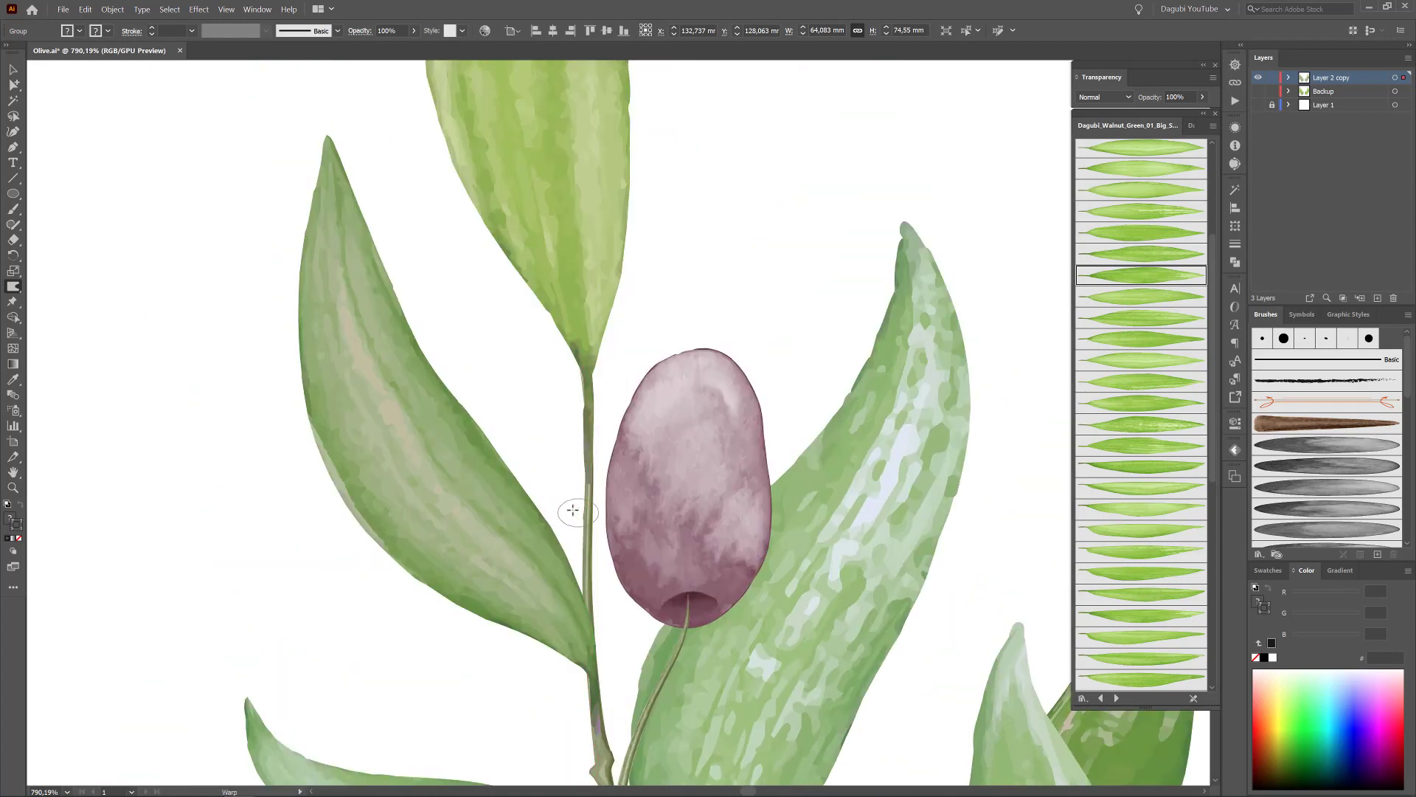
scroll(603, 653, down, 5)
drag(546, 450, 573, 474)
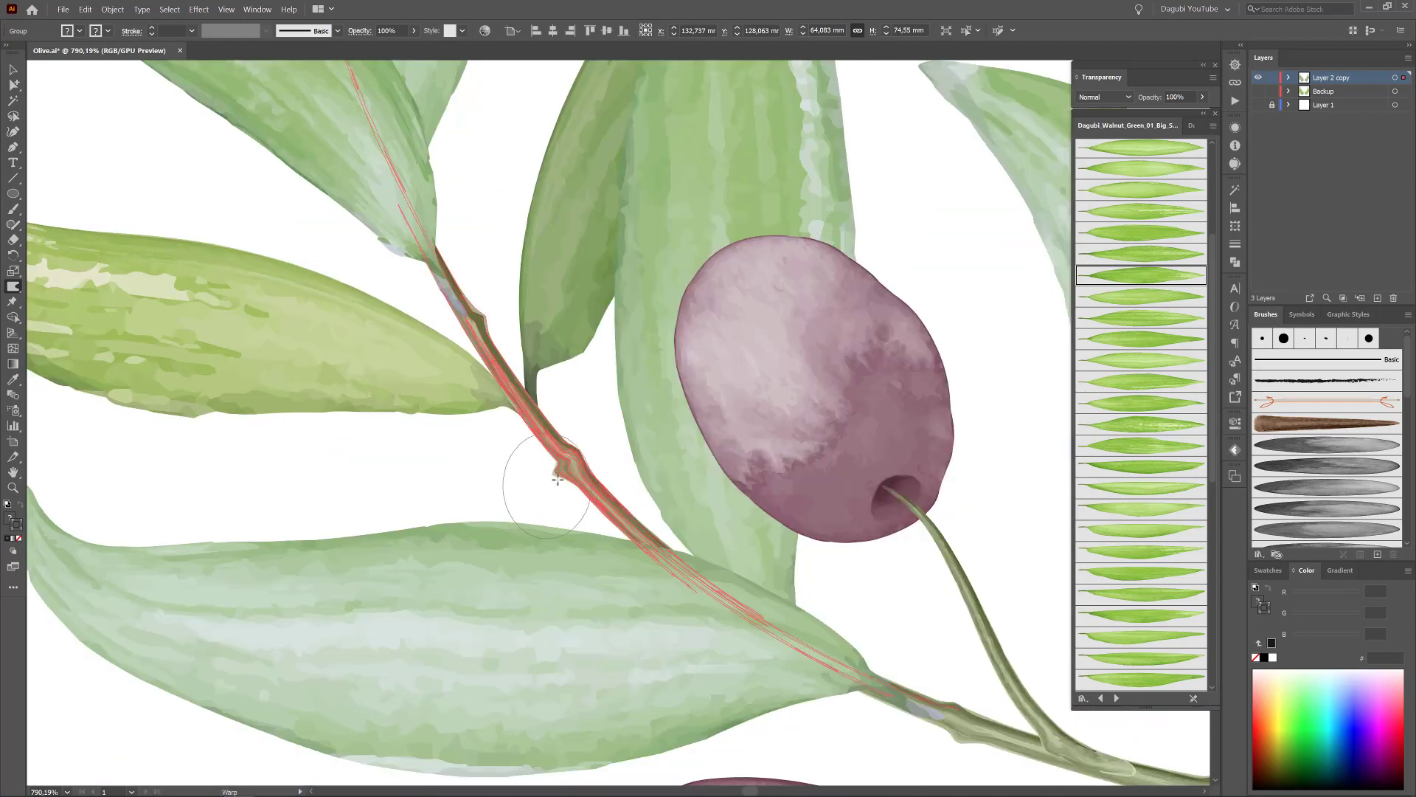
scroll(573, 474, down, 5)
scroll(573, 475, right, 5)
drag(717, 443, 668, 444)
scroll(668, 444, right, 6)
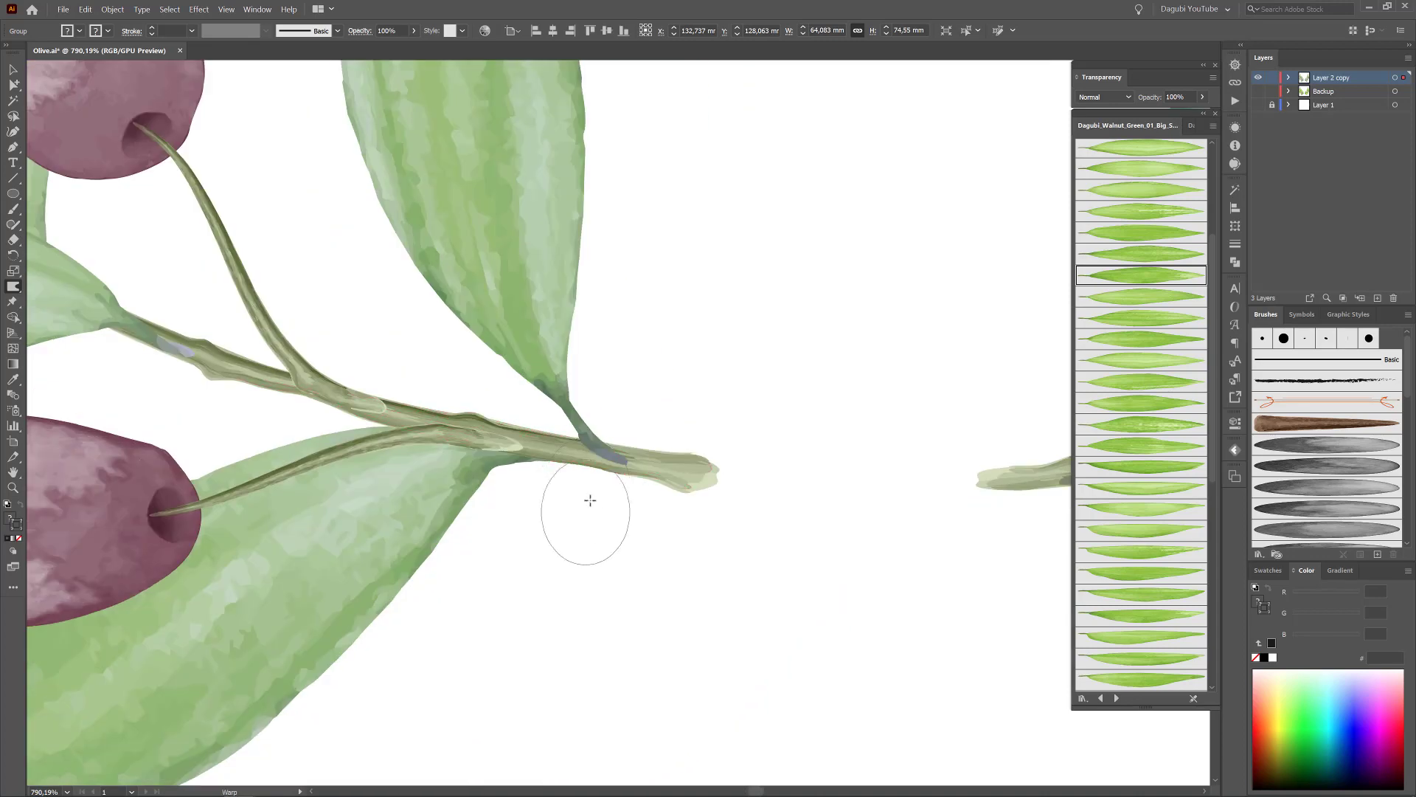
drag(585, 506, 575, 502)
key(ctrl+0)
key(ctrl+shift+a)
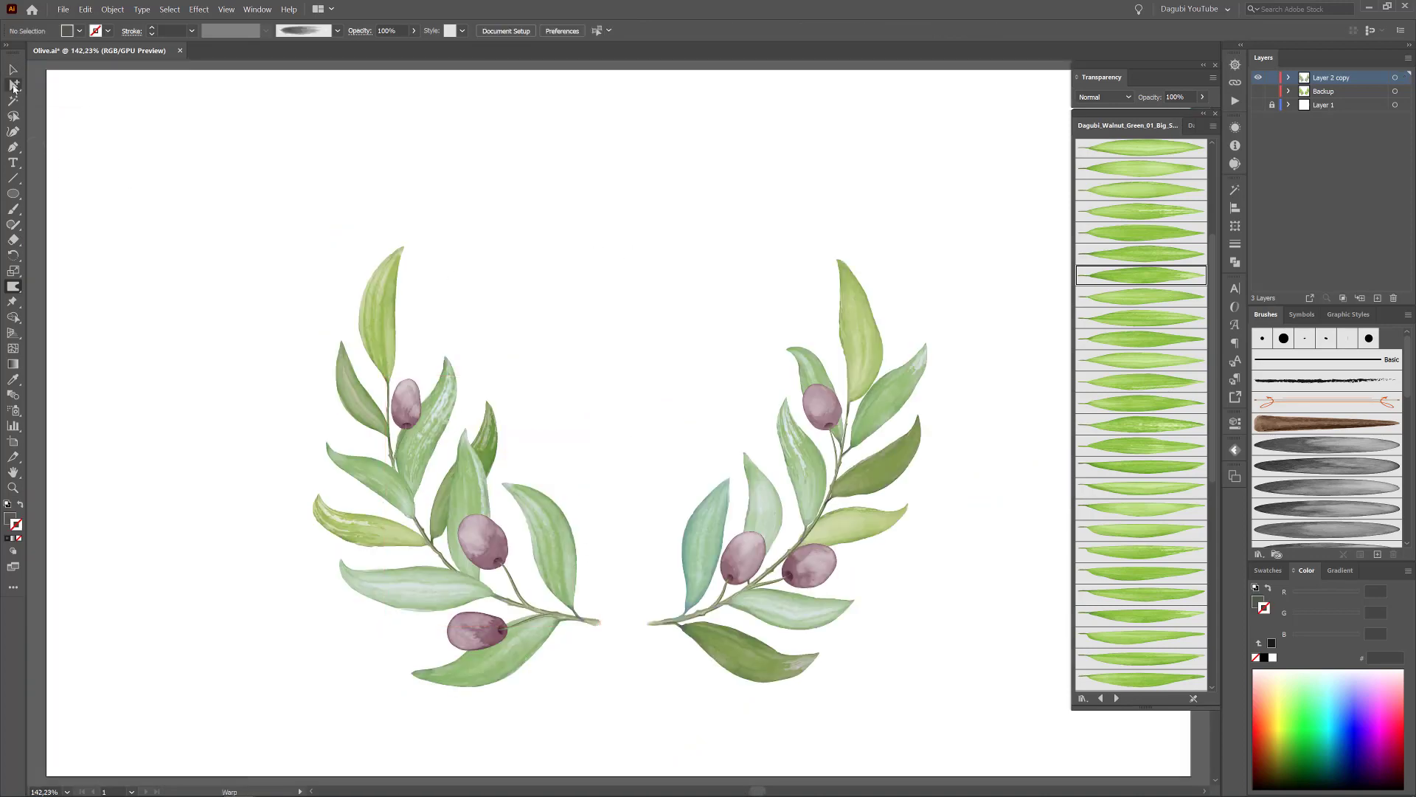
Select all the olives and make them darker and more saturated via Recolor Artwork.
click(410, 405)
shift+click(749, 586)
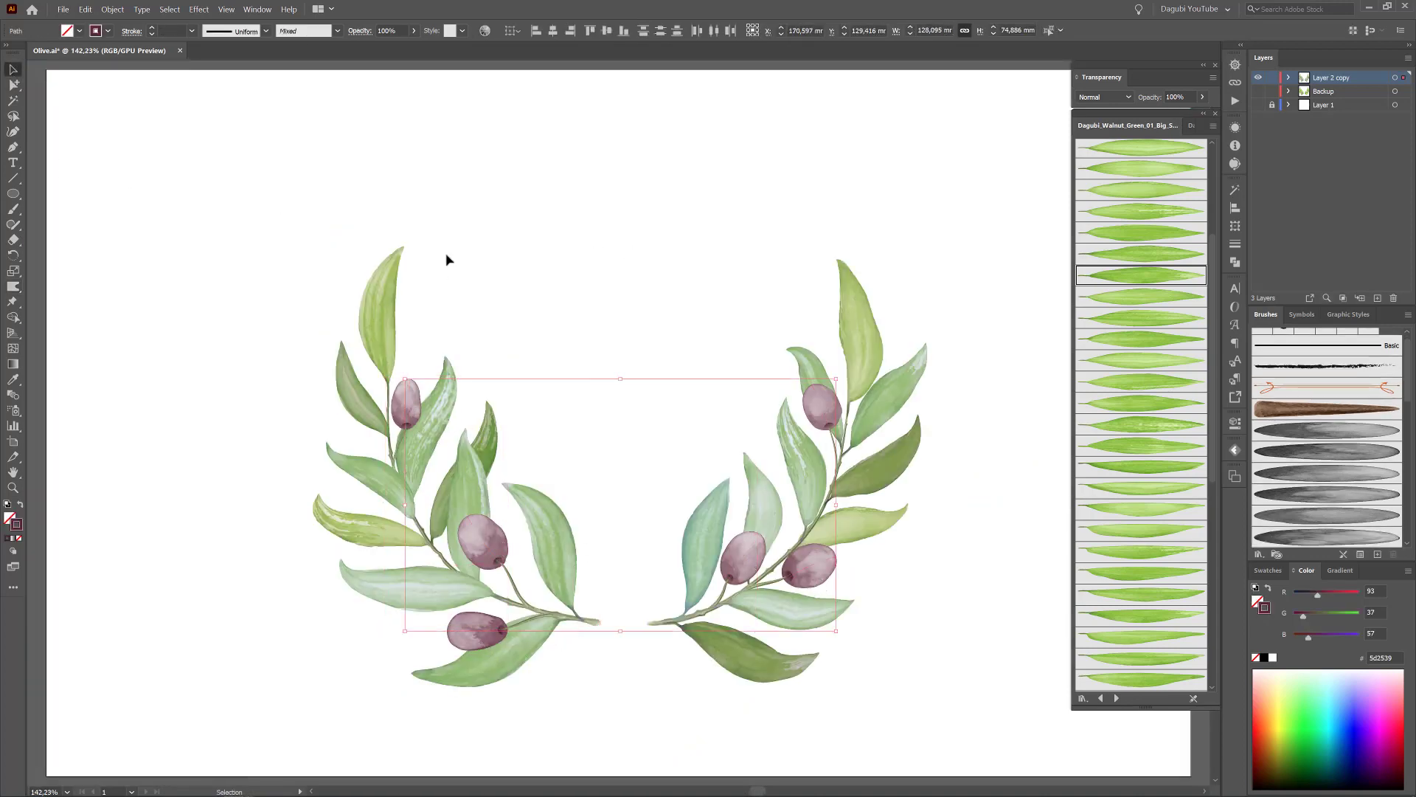
right_click(96, 426)
click(126, 146)
click(485, 30)
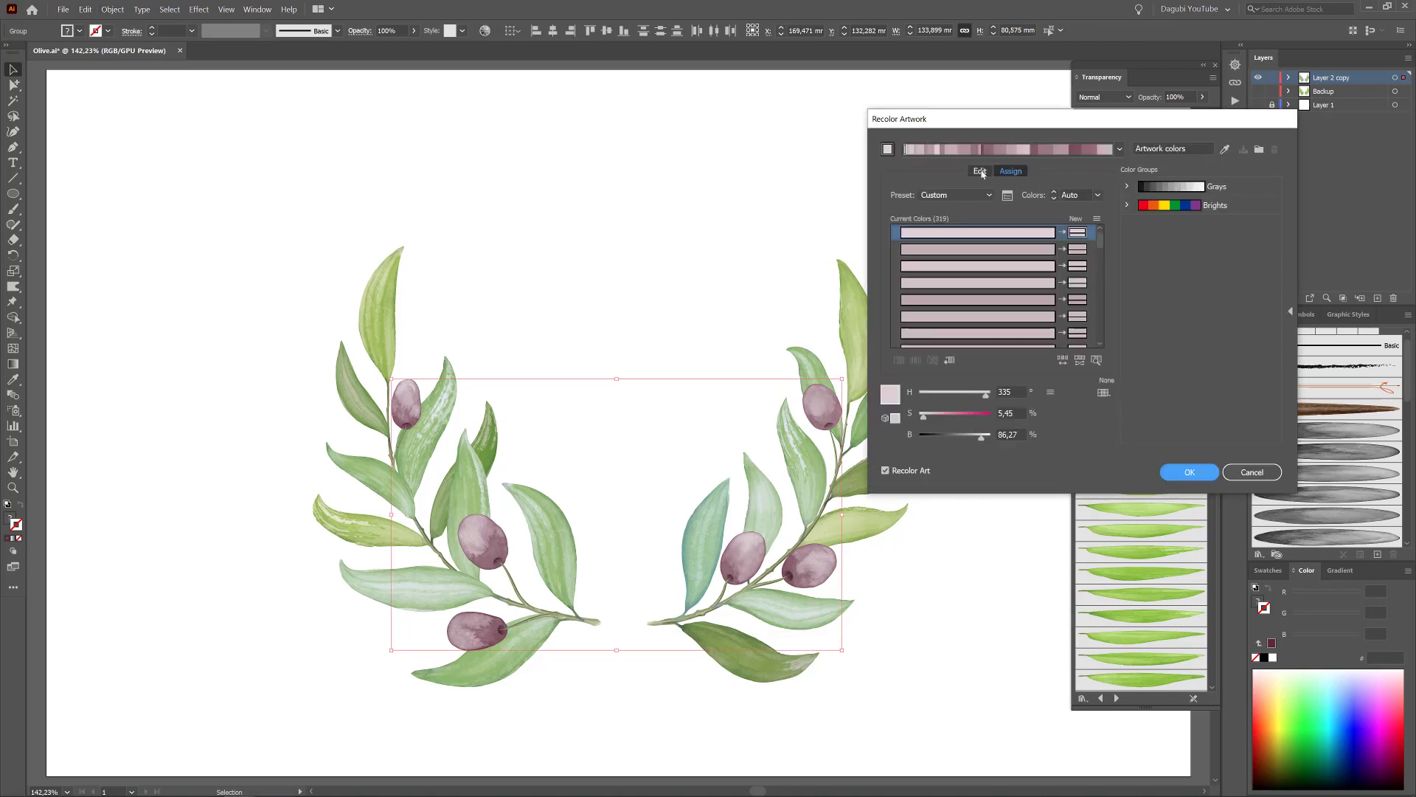
click(979, 170)
drag(982, 435, 932, 418)
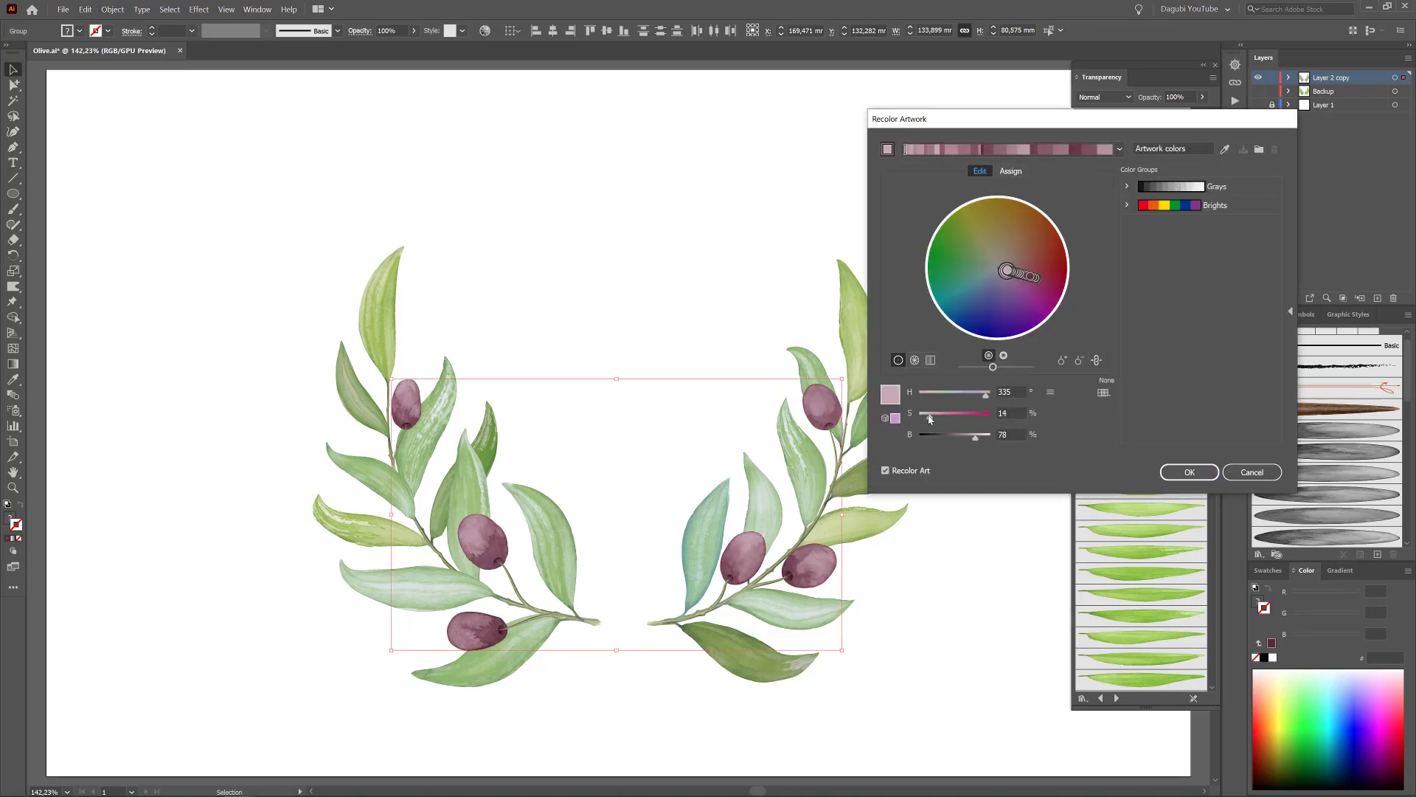
click(1190, 472)
Warp the edge of a leaf near the olive with the Warp tool.
key(shift+r)
scroll(438, 421, up, 5)
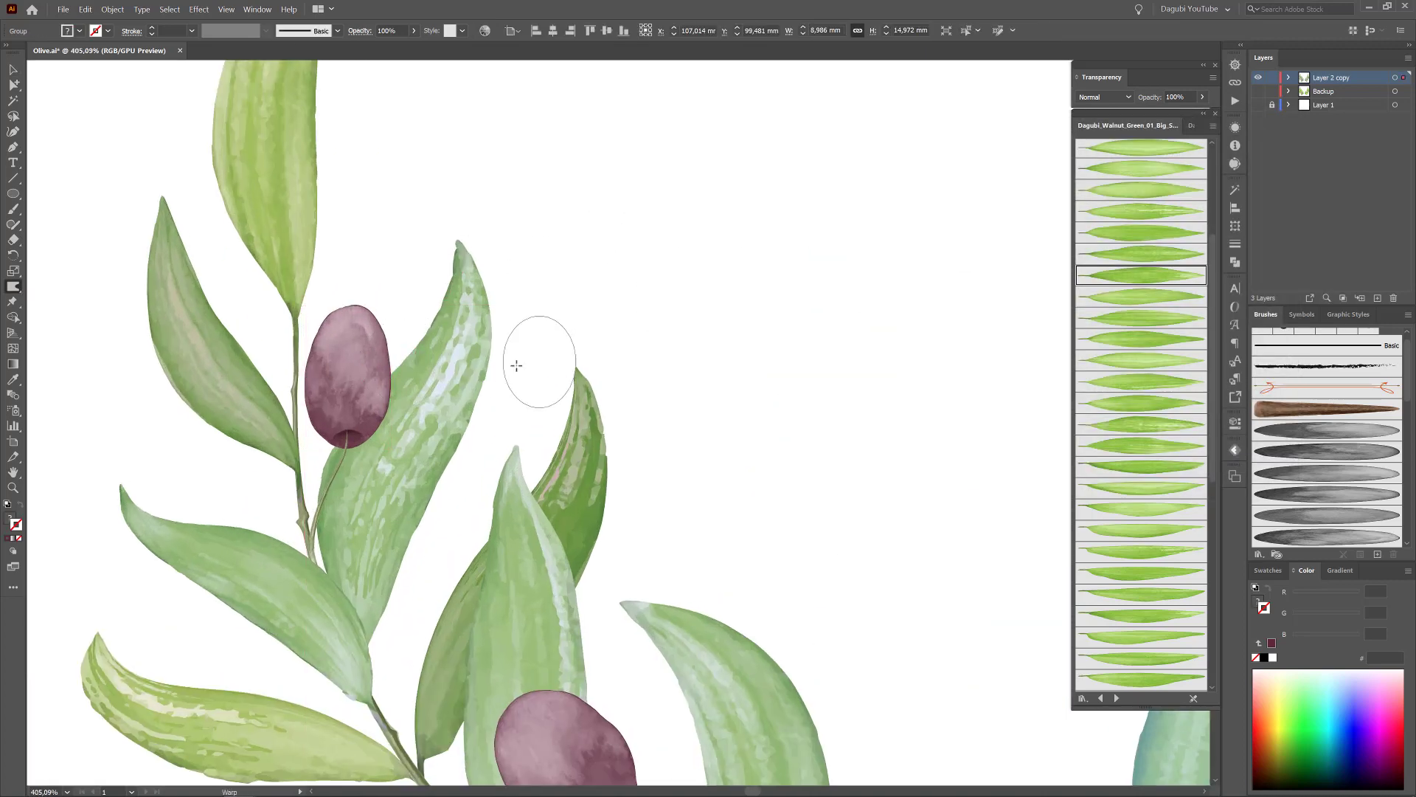
drag(516, 361, 394, 398)
mouse_move(507, 531)
mouse_down()
mouse_move(523, 511)
mouse_move(488, 629)
mouse_move(674, 338)
mouse_up()
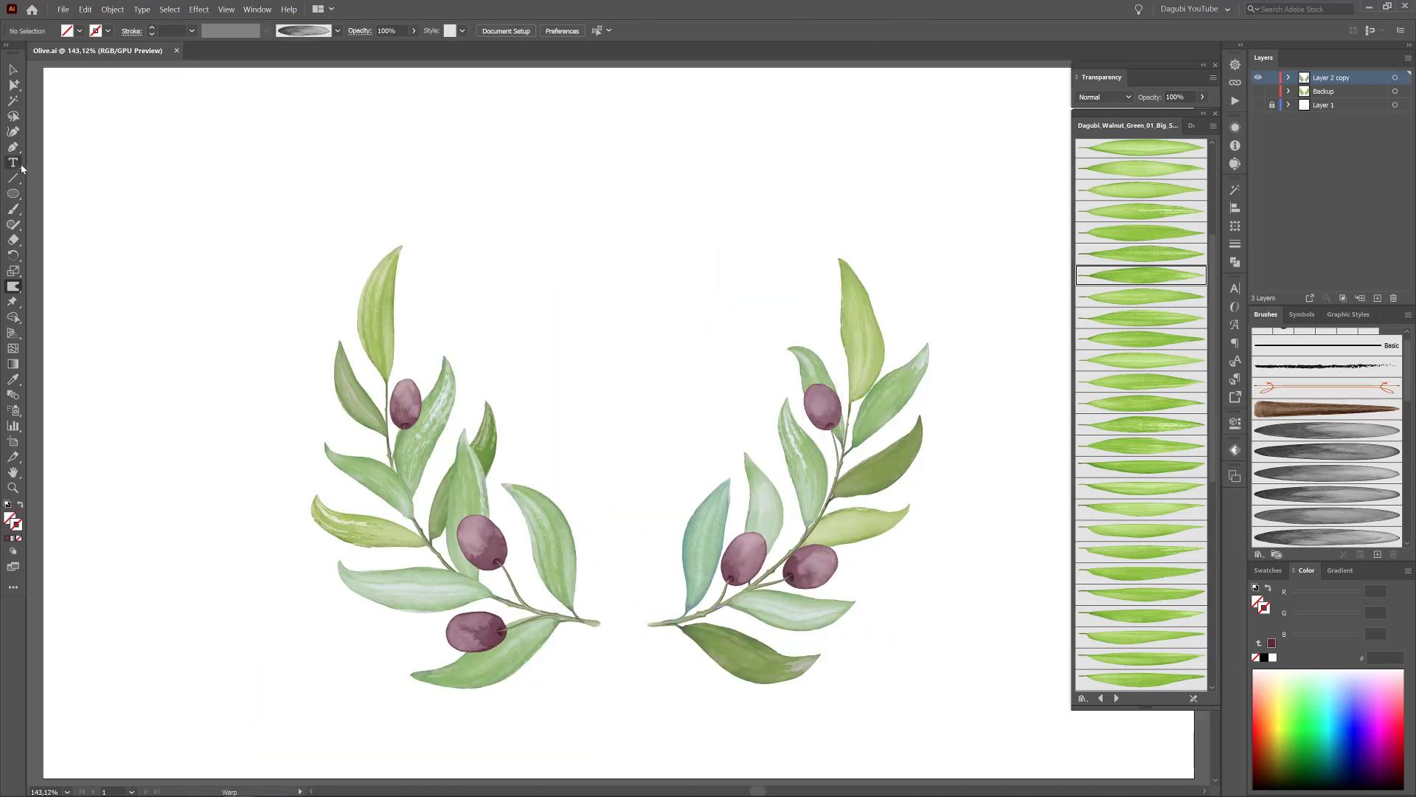
Type the Olive lettering above the wreath and scale it up.
click(566, 303)
text(Olive)
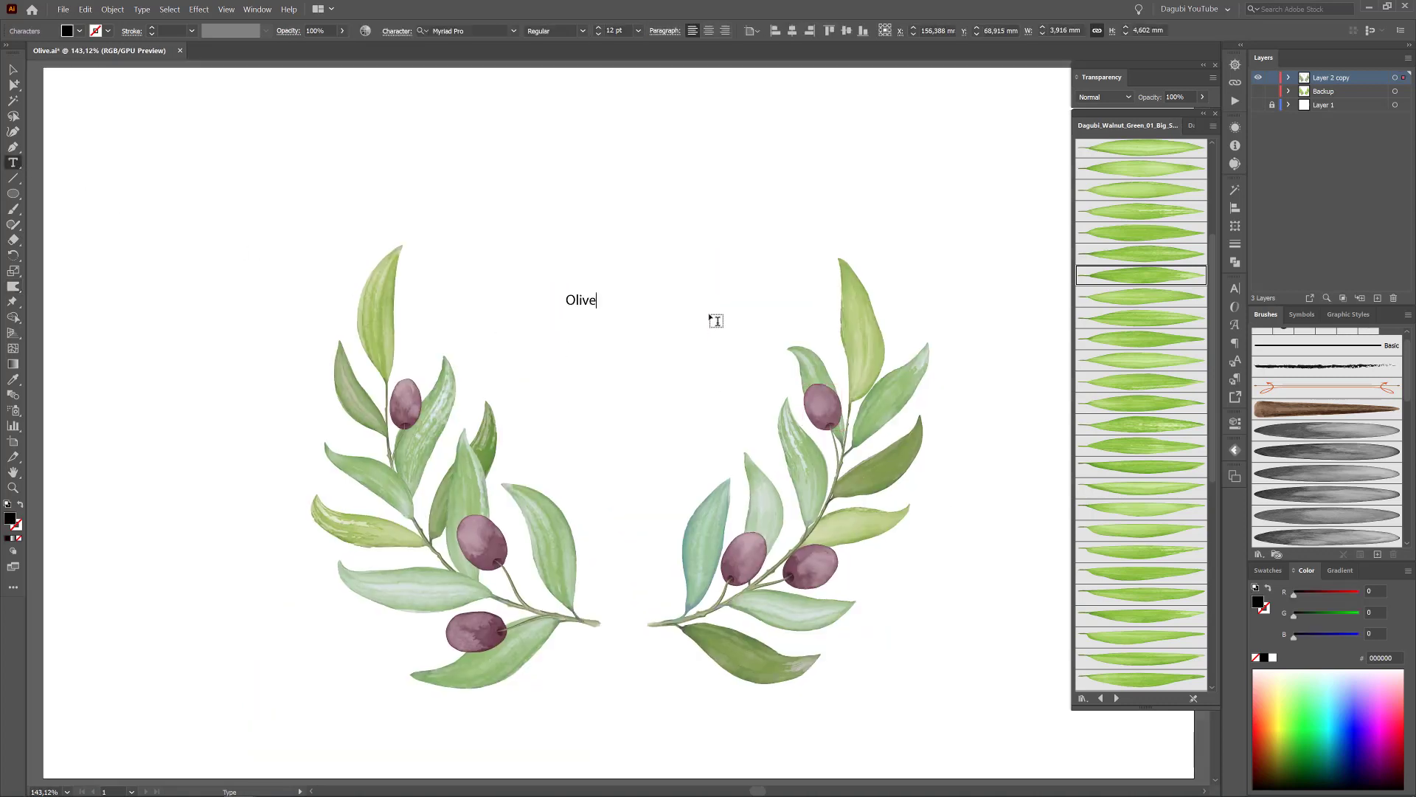
click(14, 72)
drag(597, 309, 711, 405)
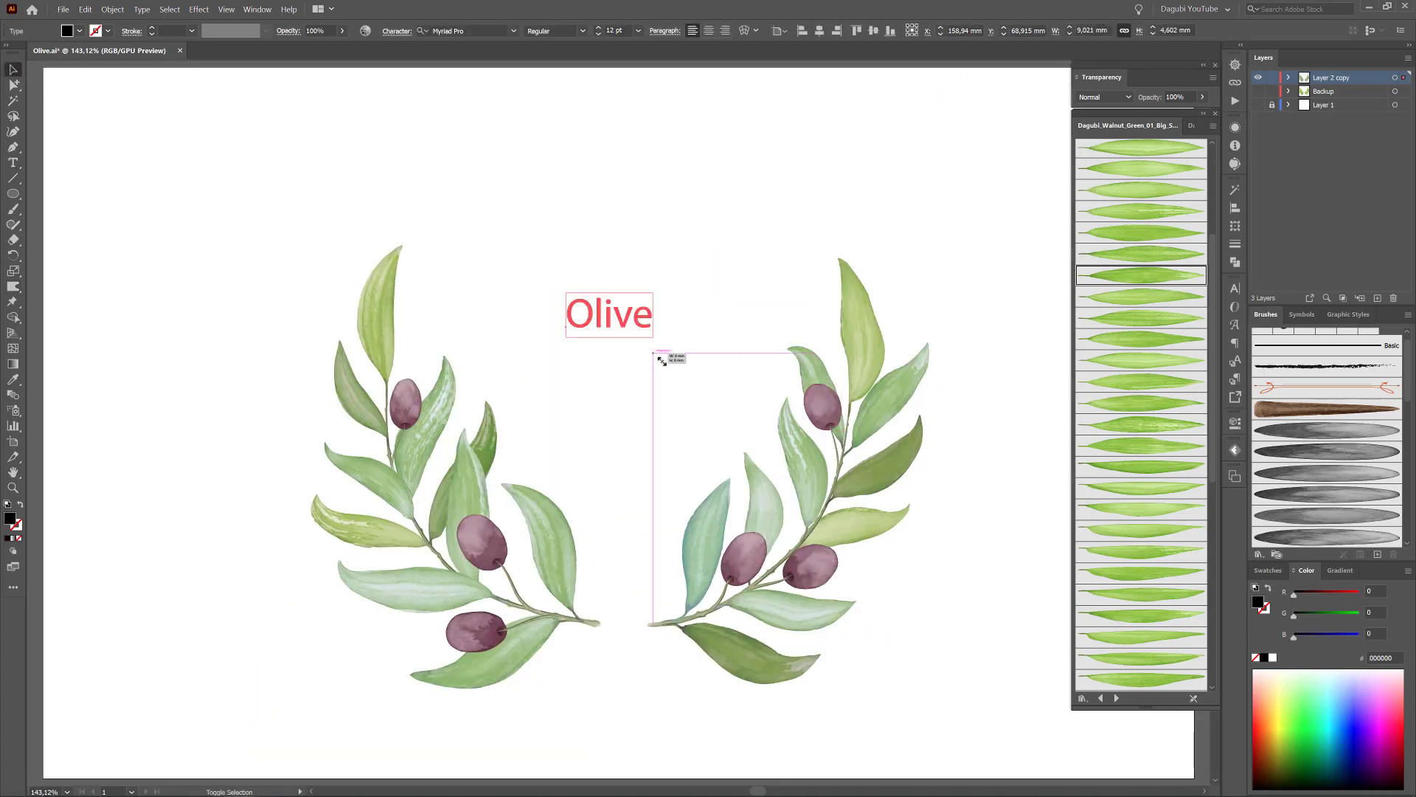
Set the lettering in GoodVibrationsPro and enlarge it further.
key(t)
click(465, 30)
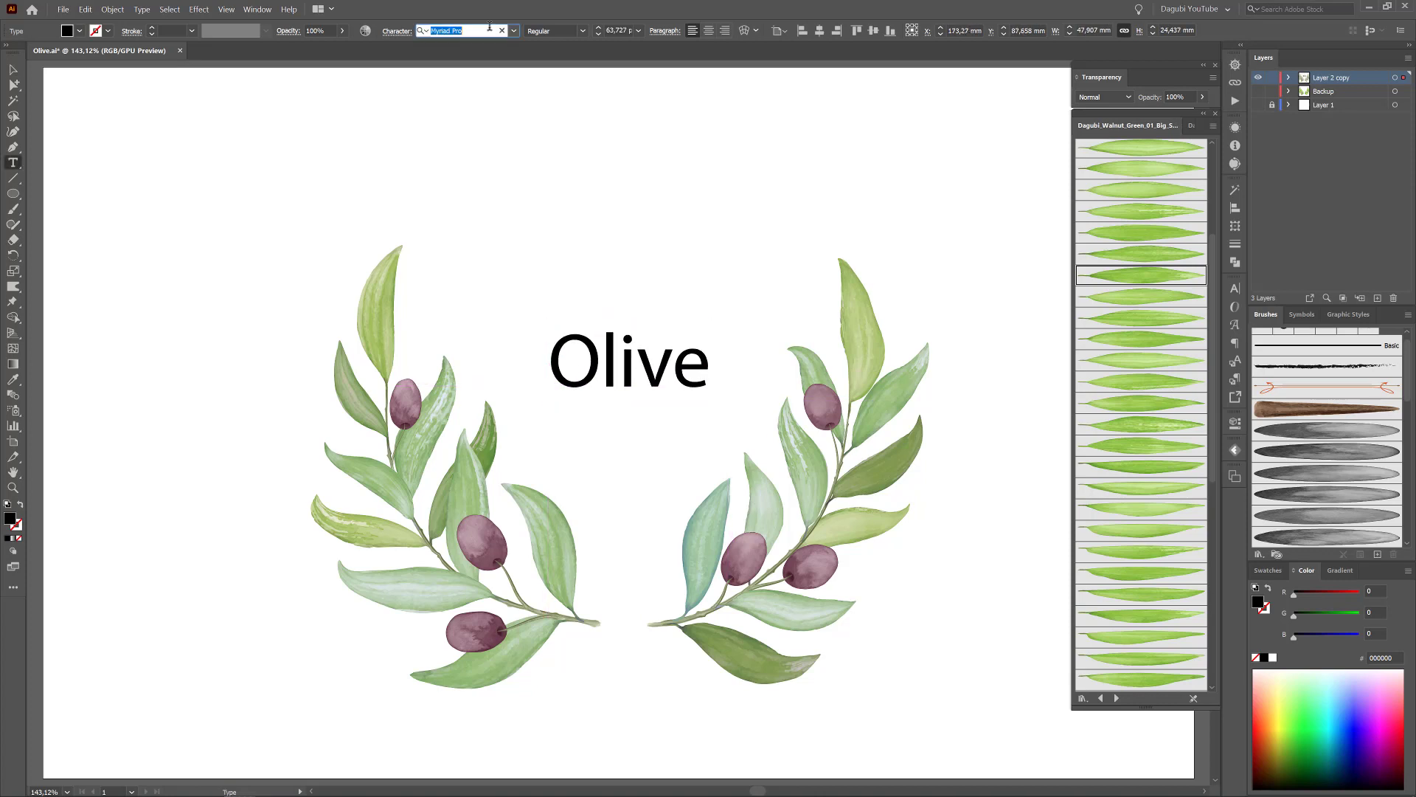
text(good)
click(458, 94)
key(Escape)
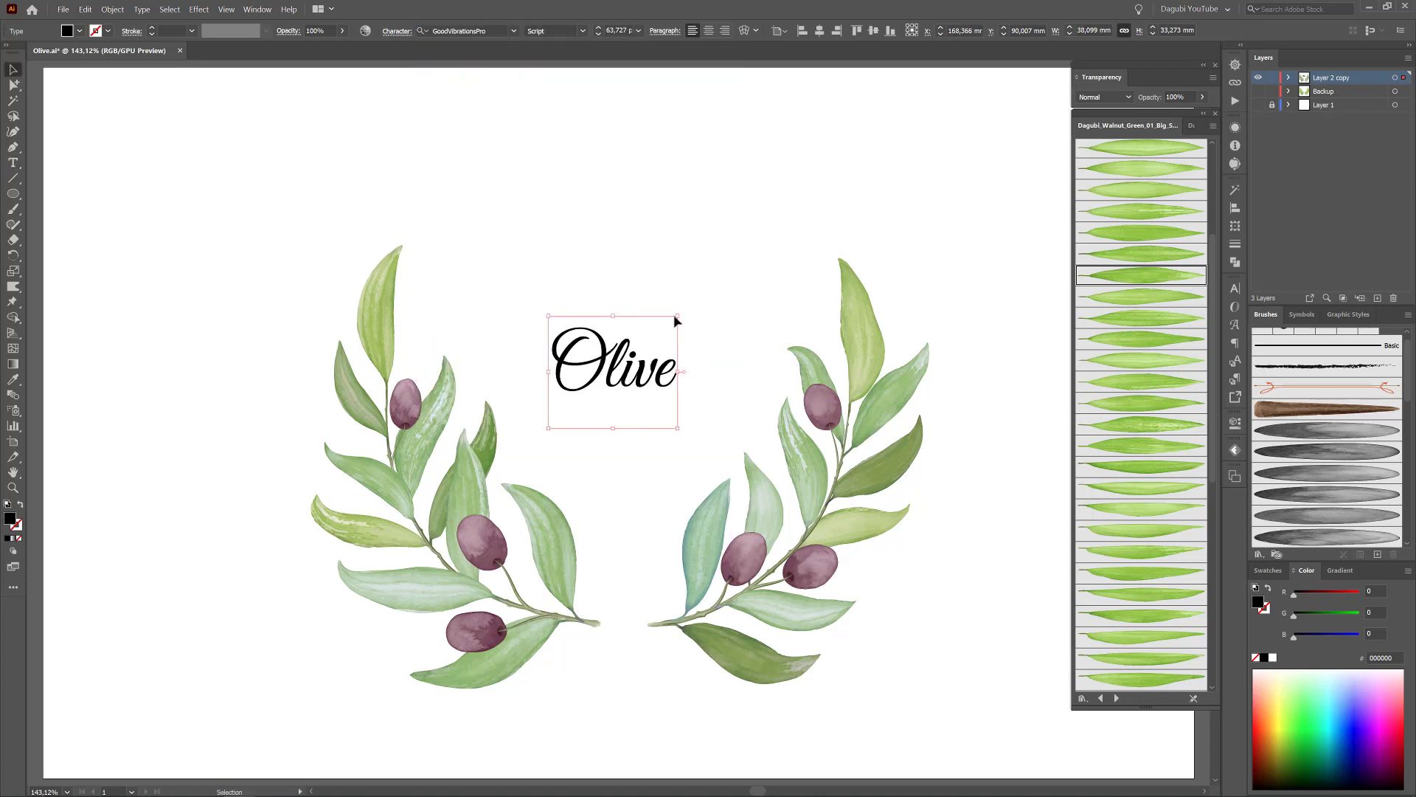
drag(674, 315, 738, 255)
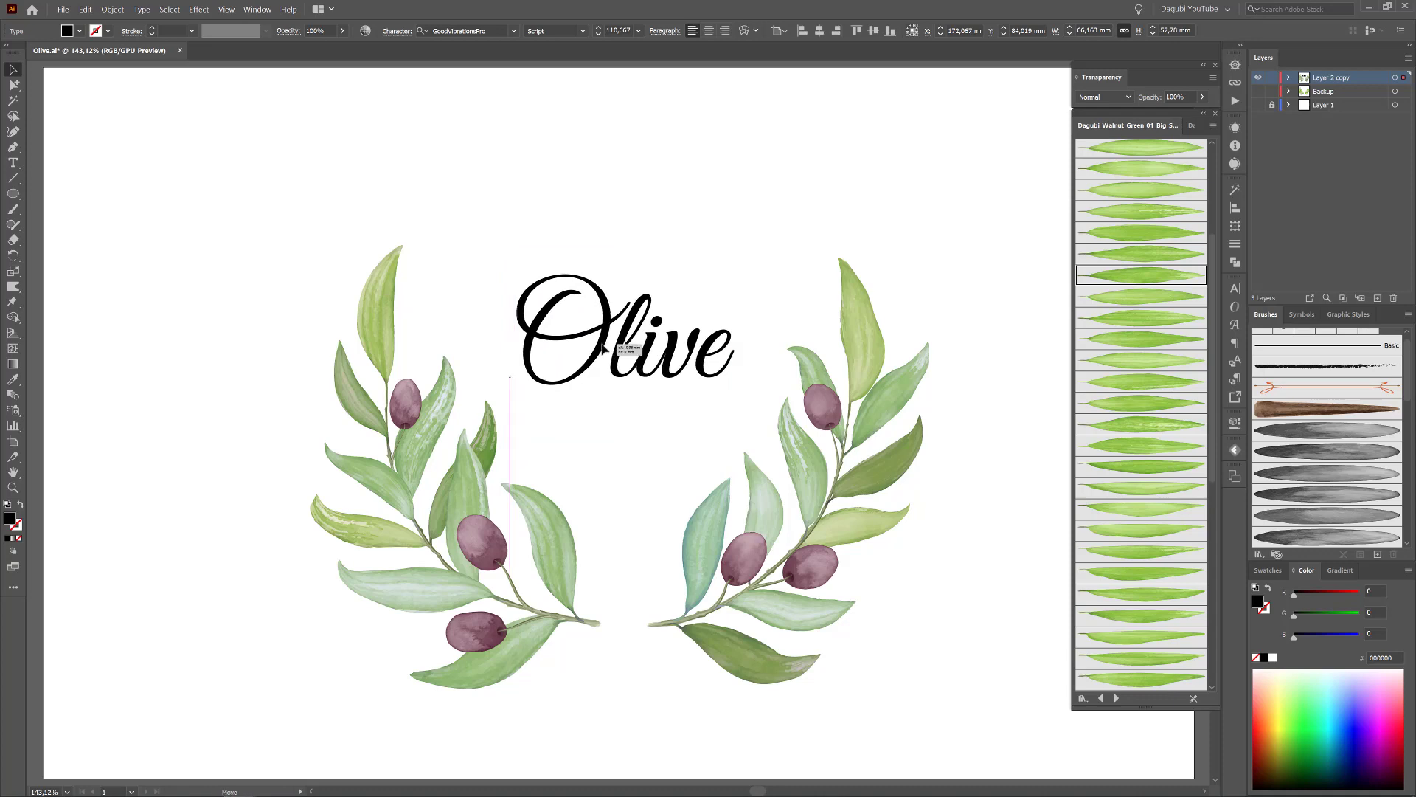
Change the Olive lettering's font to Monday Bold.
click(641, 160)
click(632, 333)
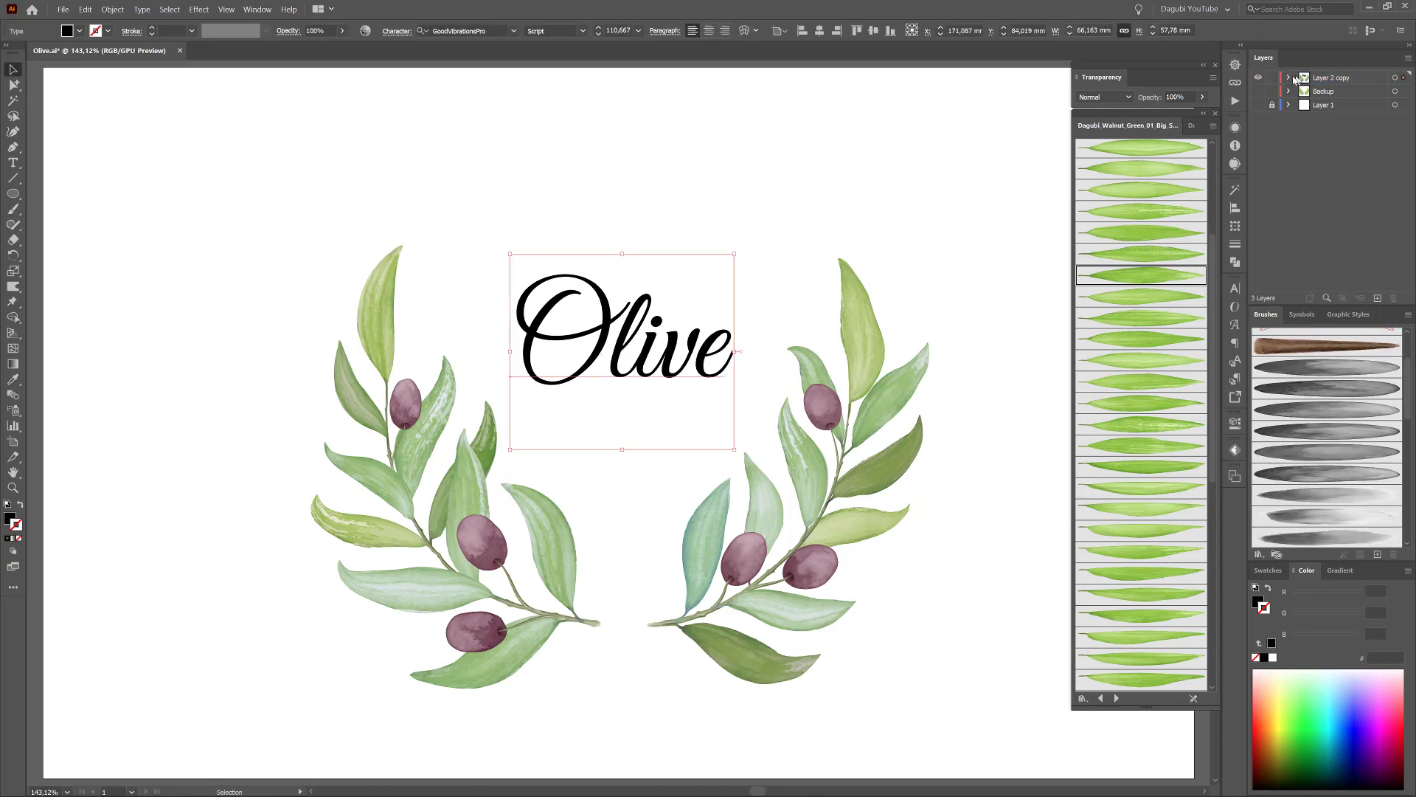
click(457, 30)
text(mond)
click(460, 118)
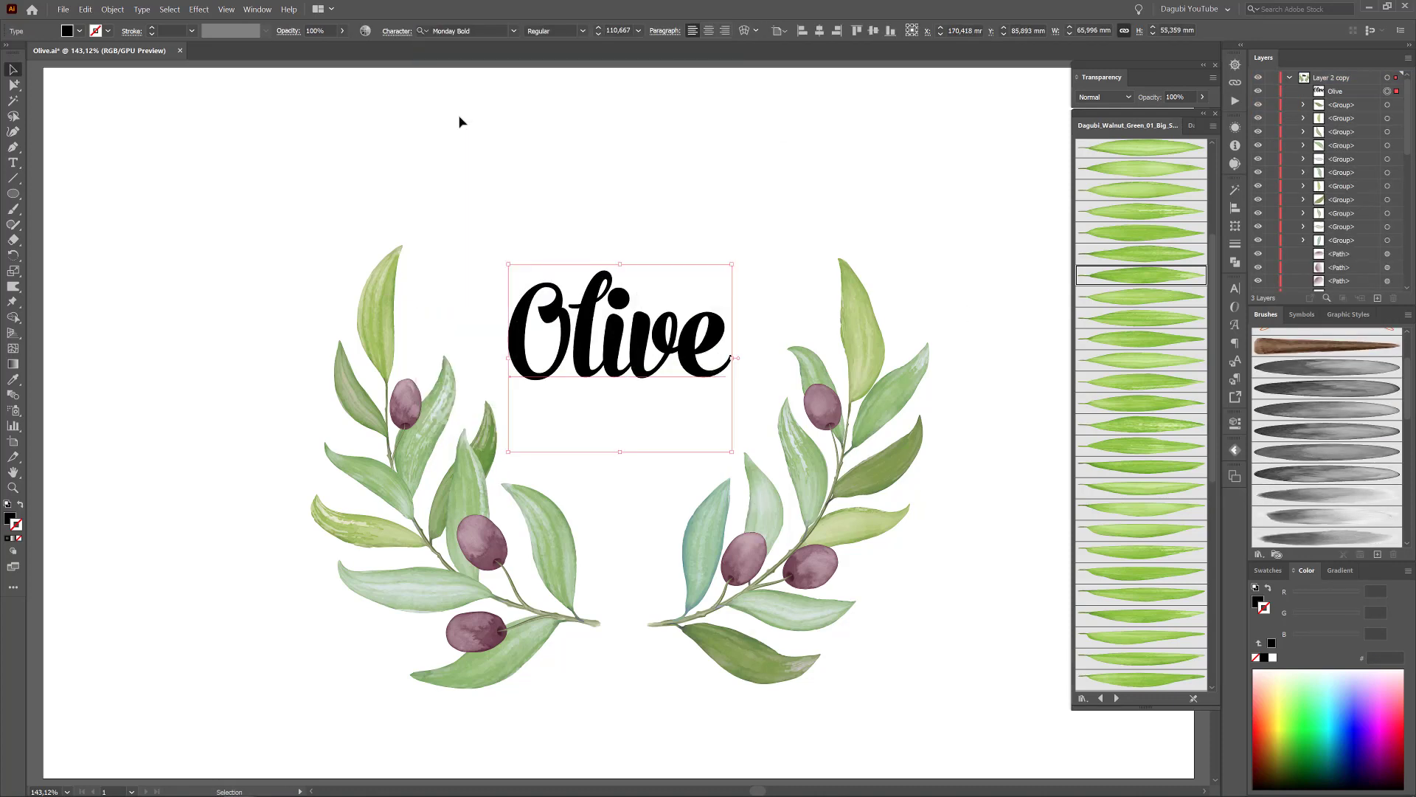
Convert the Olive lettering to outlines and merge them into one compound path.
click(144, 10)
click(170, 193)
click(1235, 262)
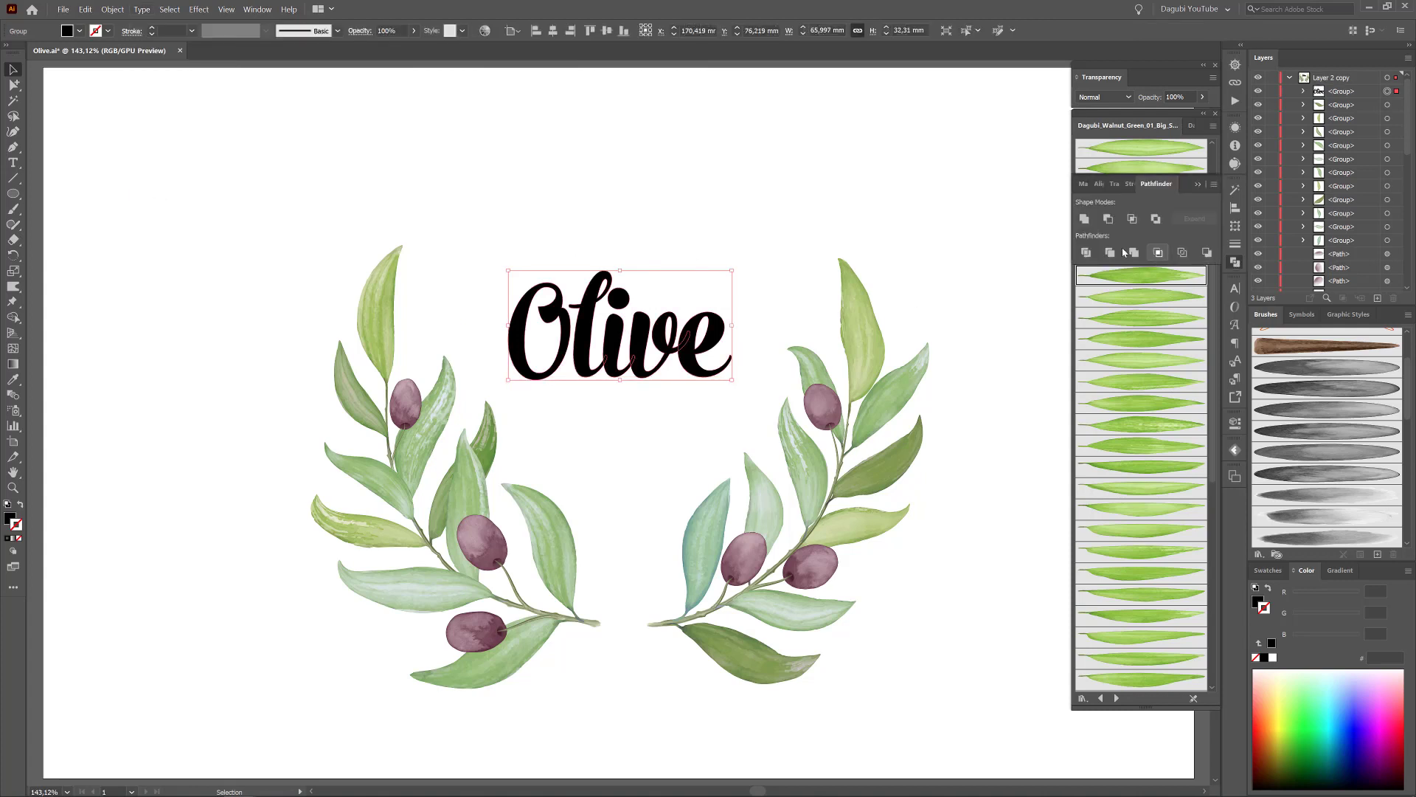
click(112, 9)
click(284, 385)
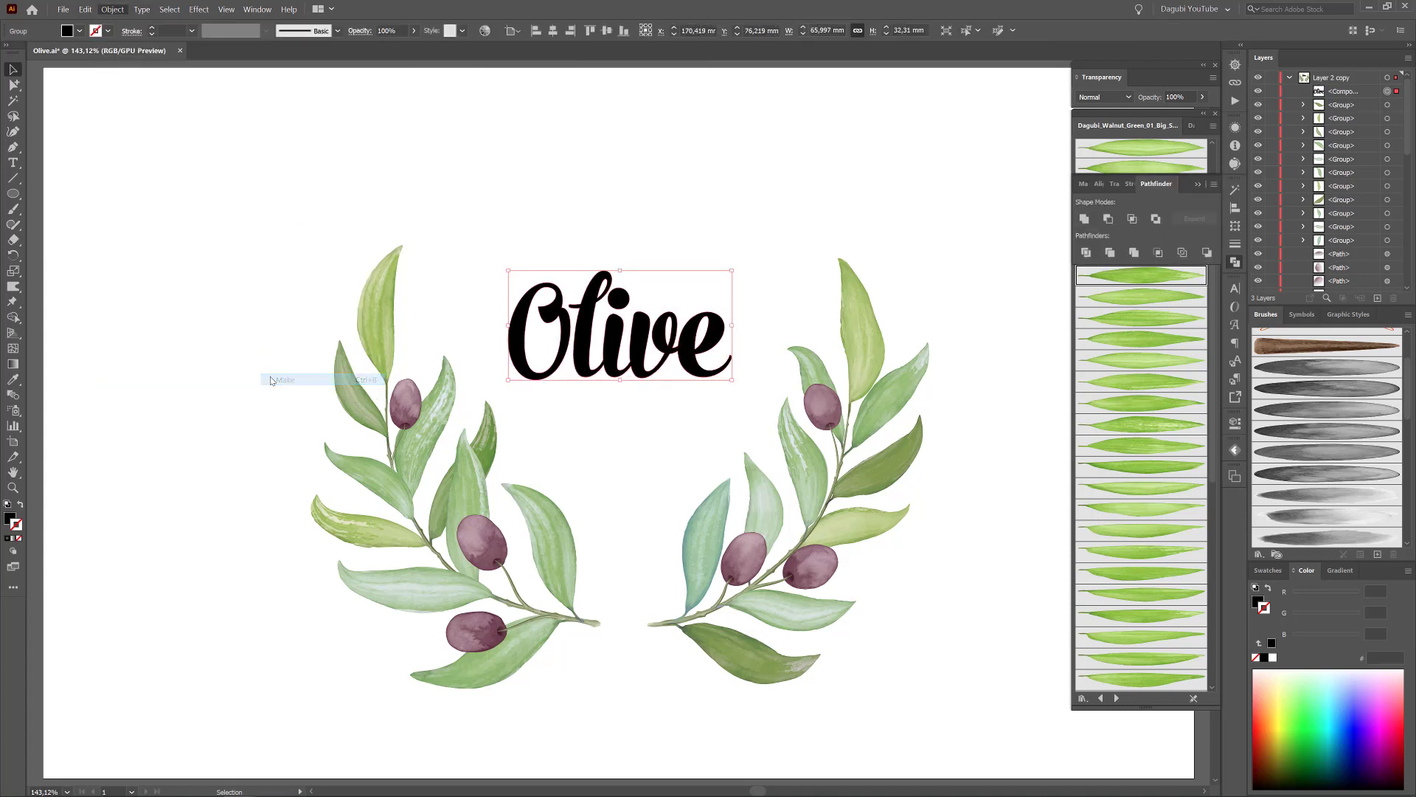
Paint a thick dark-green watercolour brush blob across the lettering.
click(650, 200)
click(13, 211)
click(1303, 761)
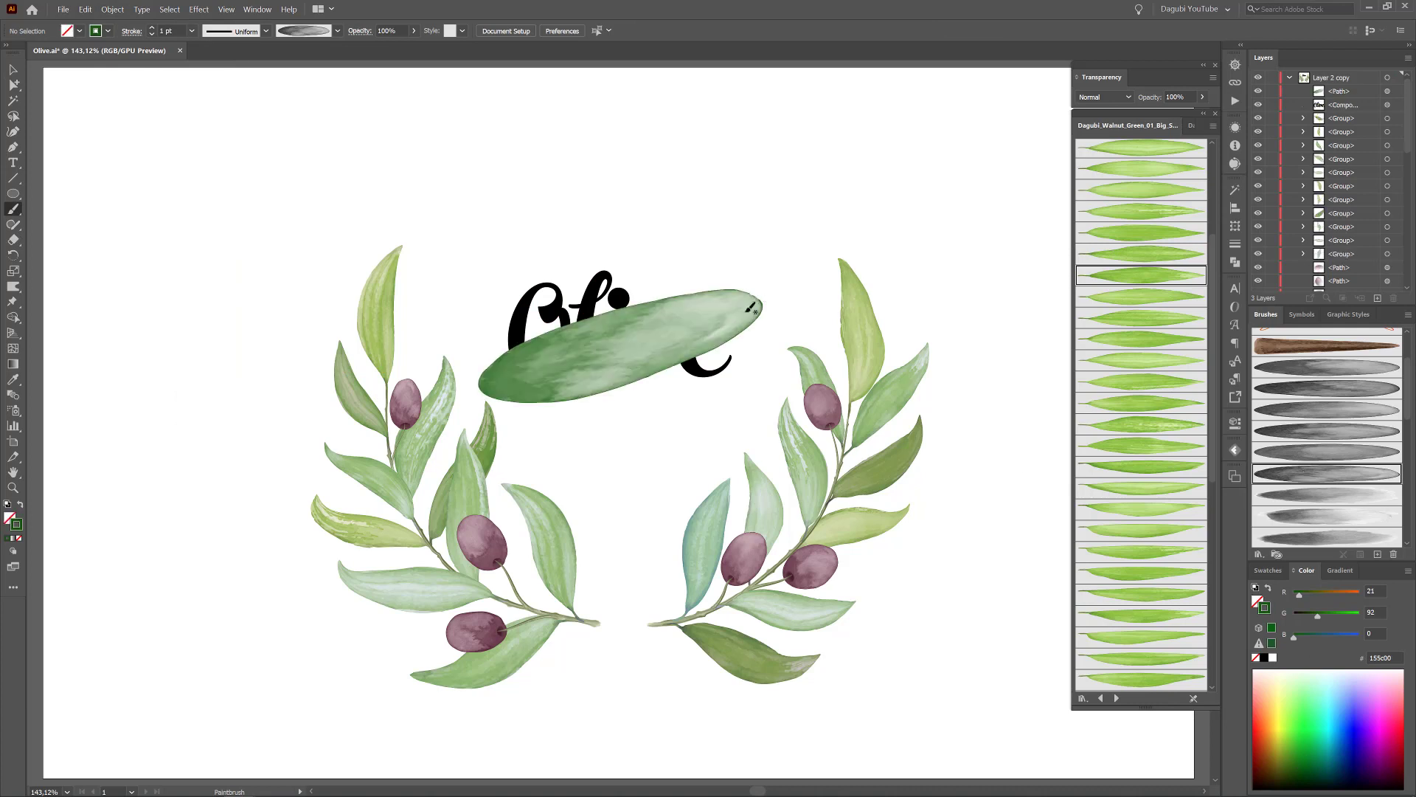
drag(760, 294, 478, 378)
click(151, 27)
Place the lettering above the blob and clip the watercolour inside the letters.
drag(1311, 98, 1320, 85)
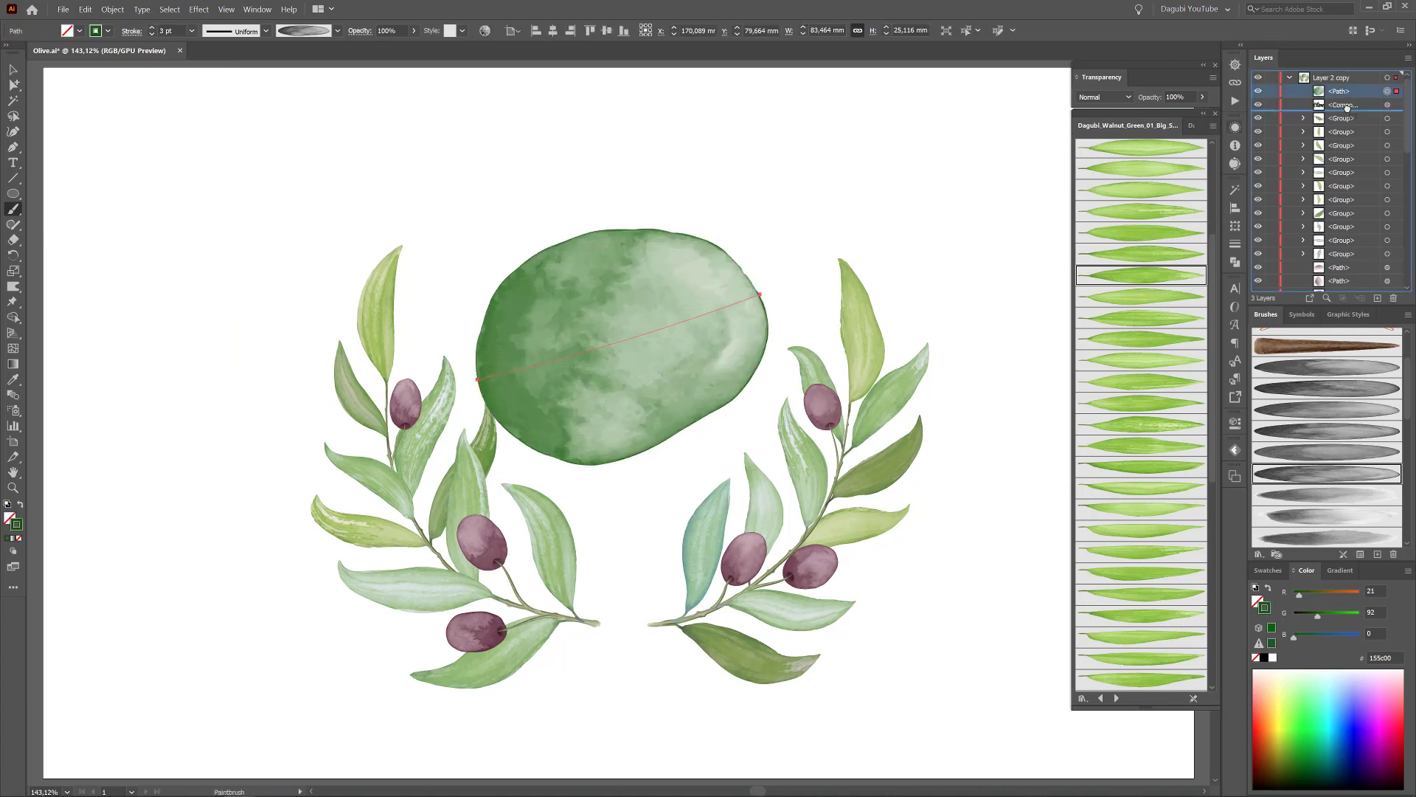
shift+click(1387, 104)
click(112, 8)
click(302, 367)
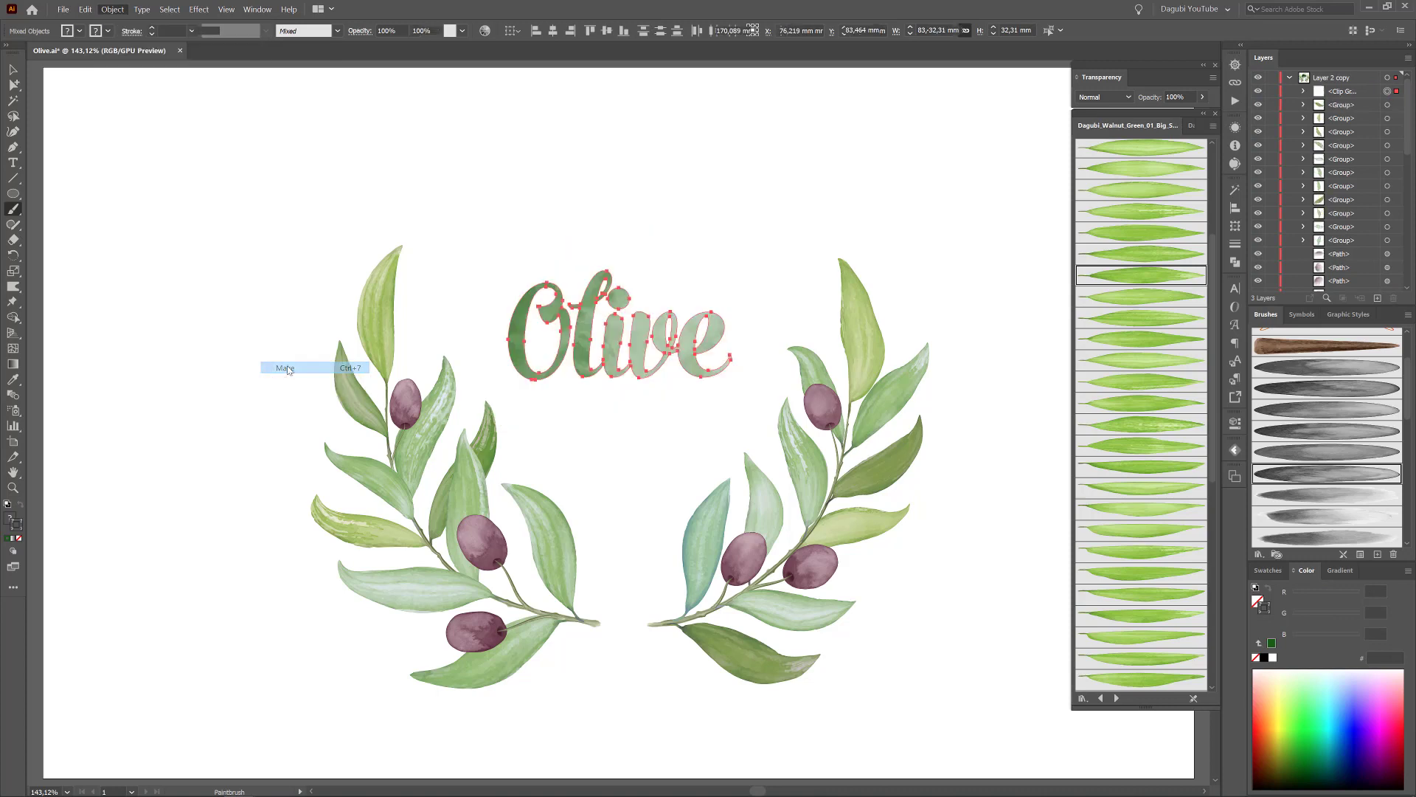
Give the letters a centred dark-green outline stroke of about 1.2 pt.
click(1298, 767)
drag(673, 332, 812, 332)
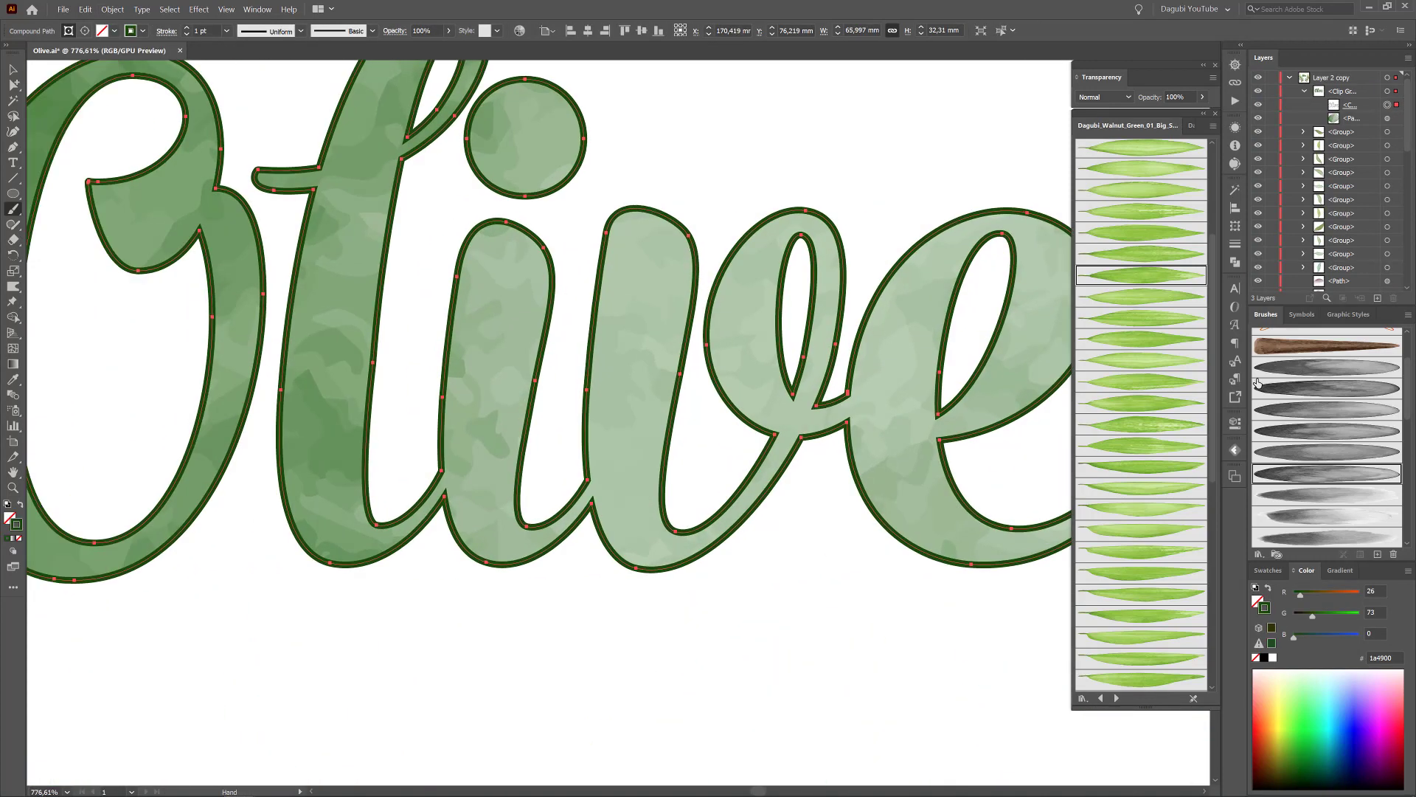
click(1235, 244)
click(1152, 256)
click(1122, 256)
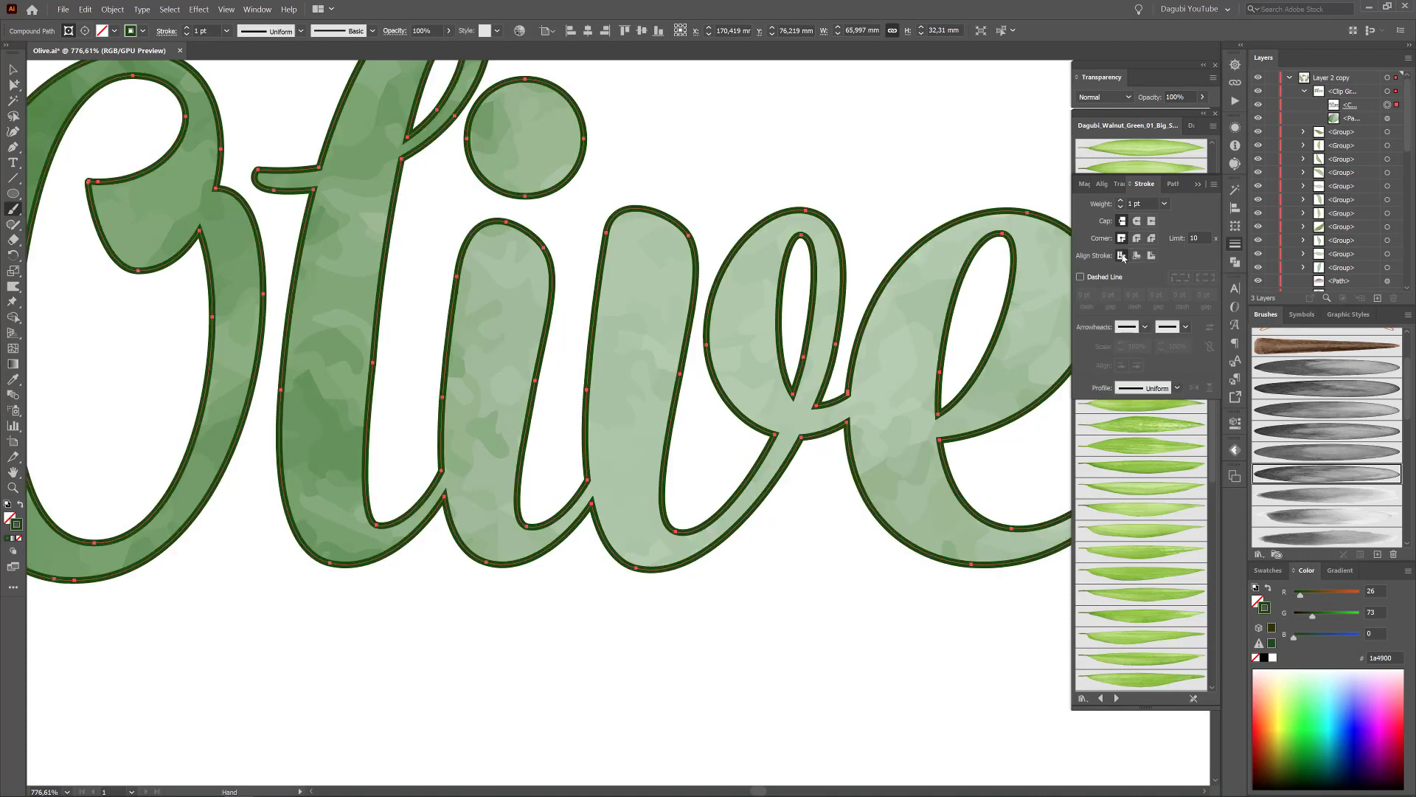
click(1121, 202)
key(ctrl+0)
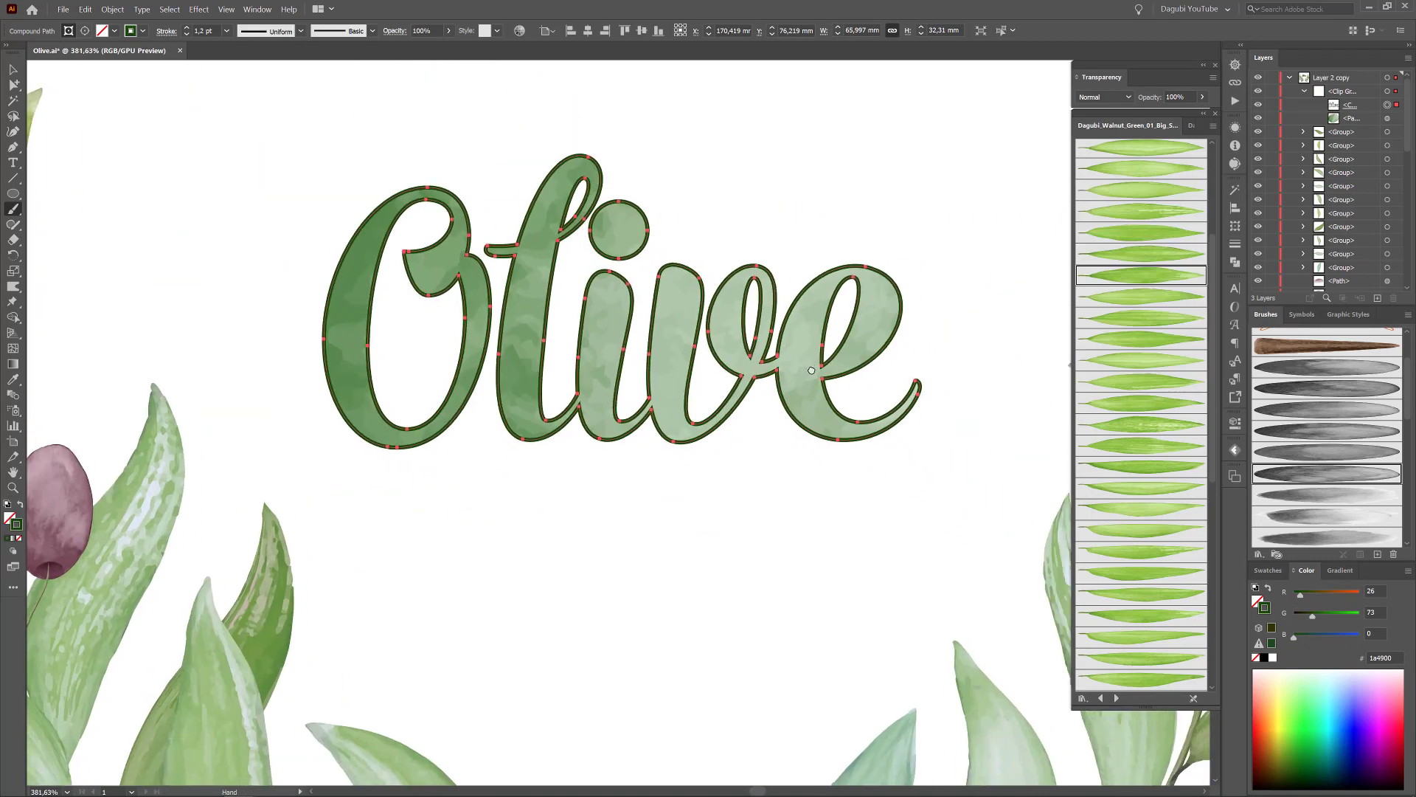
Darken the green of the watercolour fill inside the lettering.
click(1387, 118)
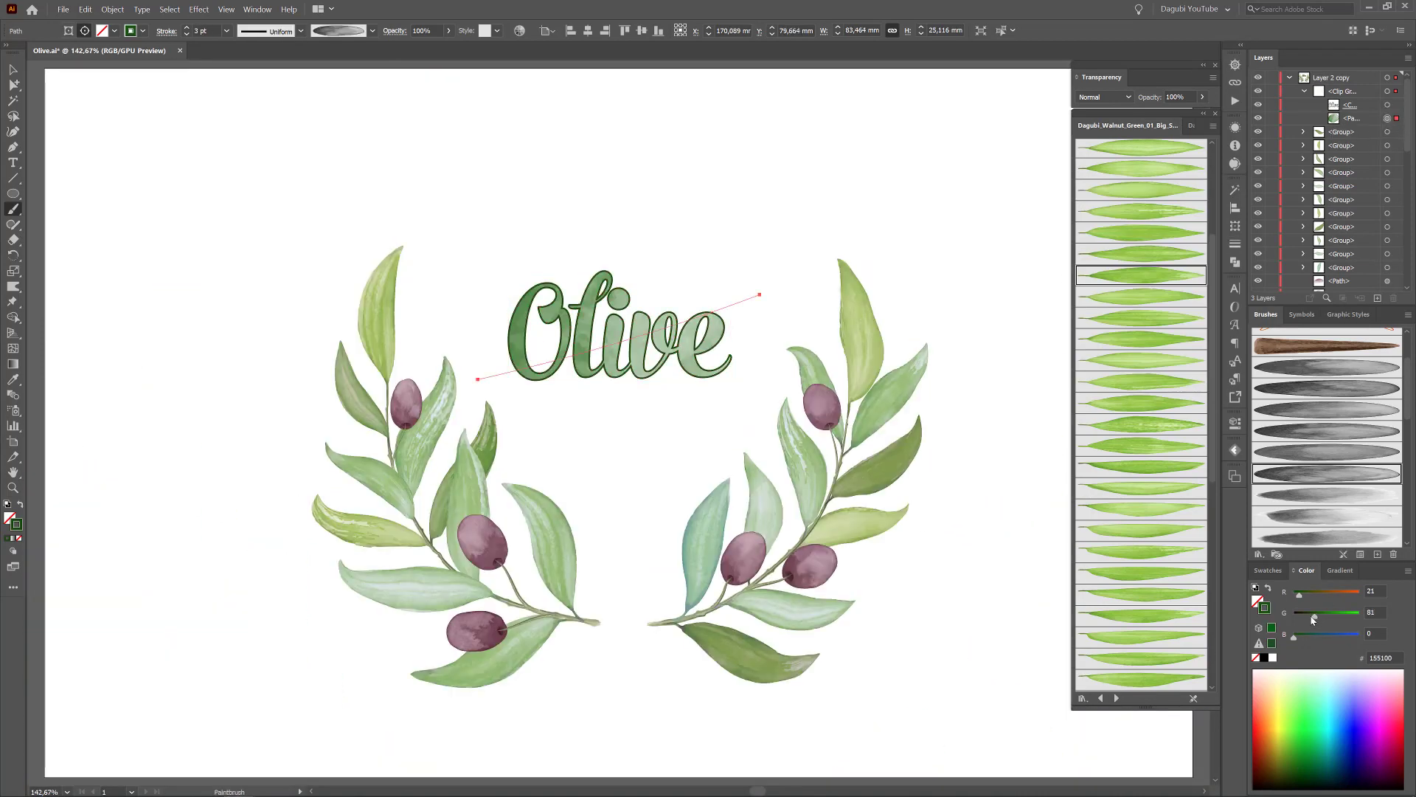
drag(1313, 619, 1308, 619)
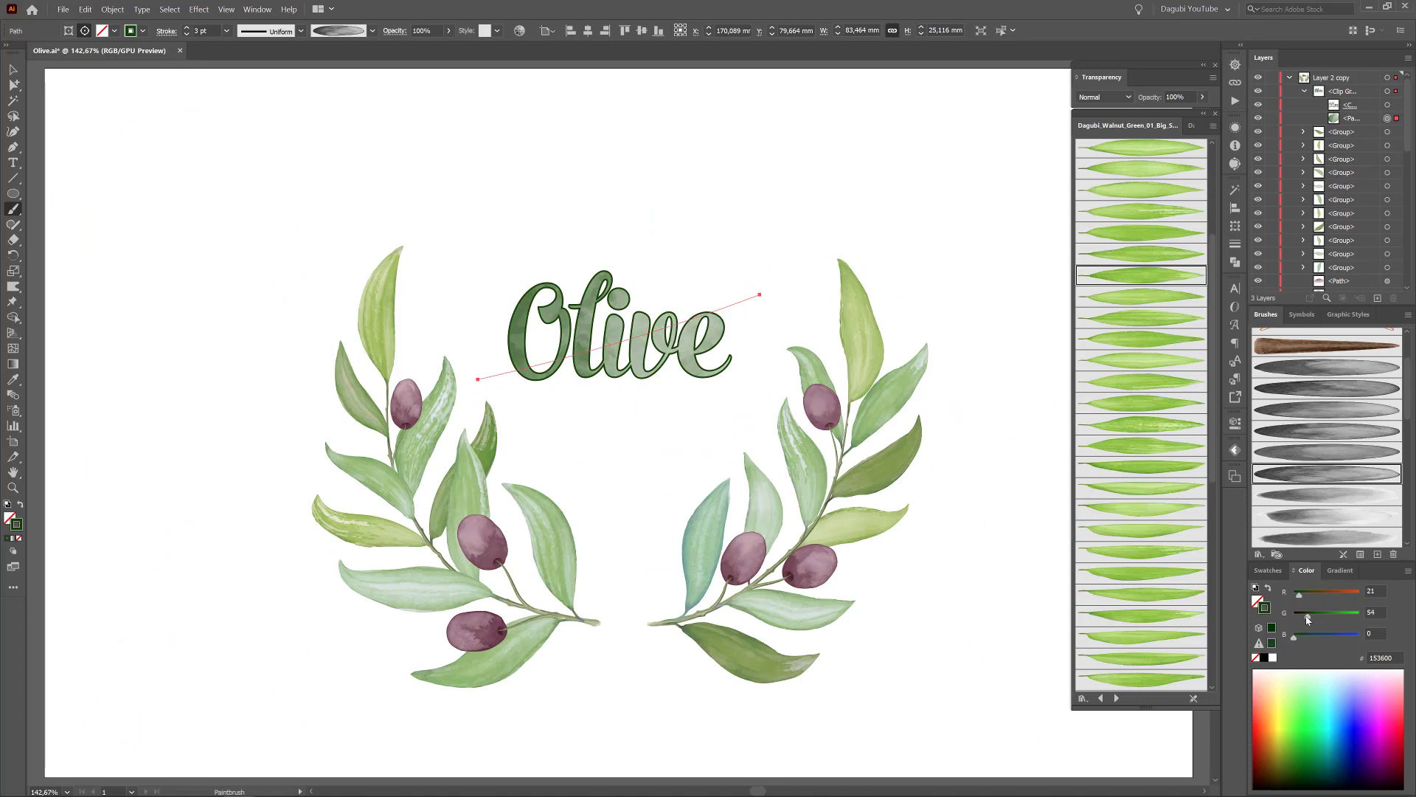
click(1289, 78)
Add a new layer and choose a brush from the watercolour splatter library.
click(1393, 77)
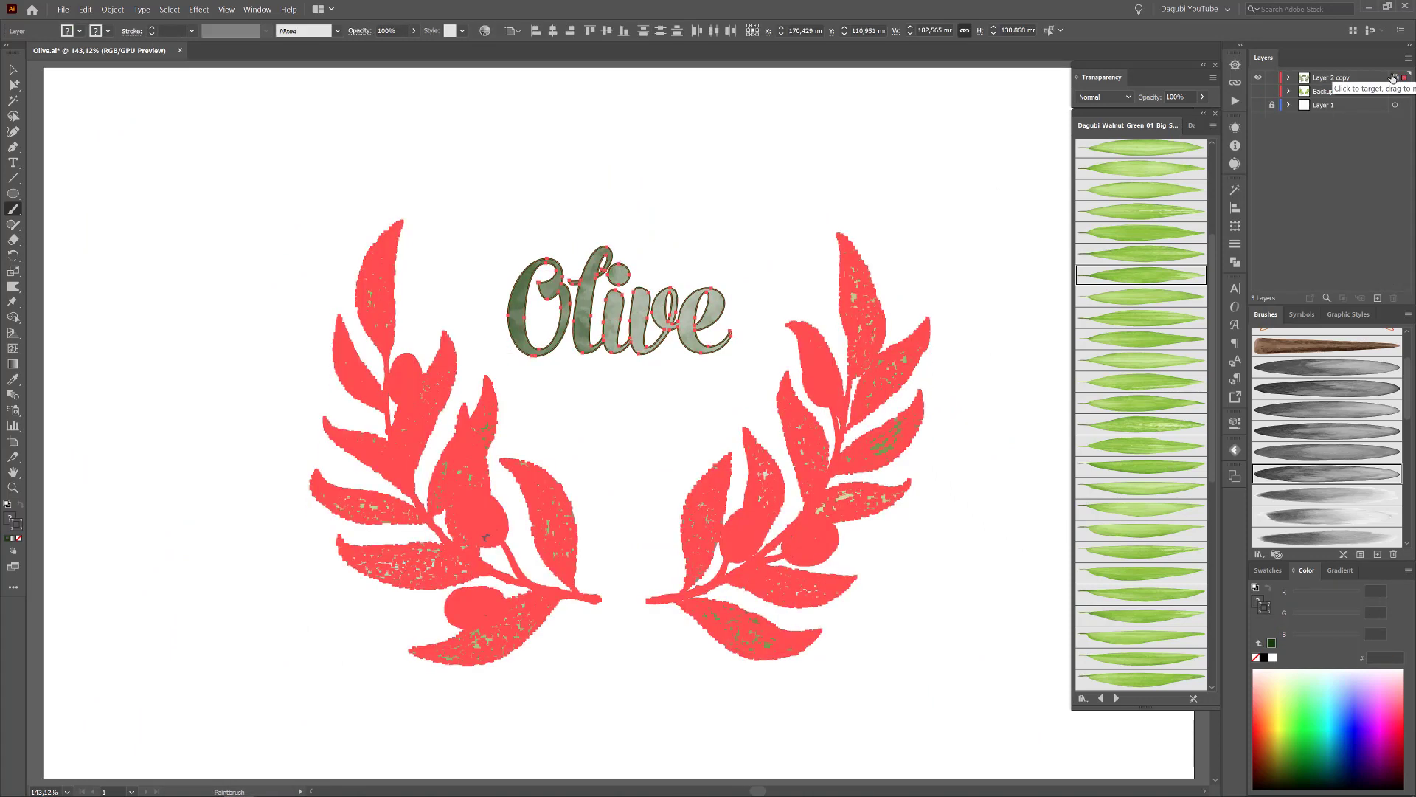
key(ctrl+shift+a)
click(1378, 298)
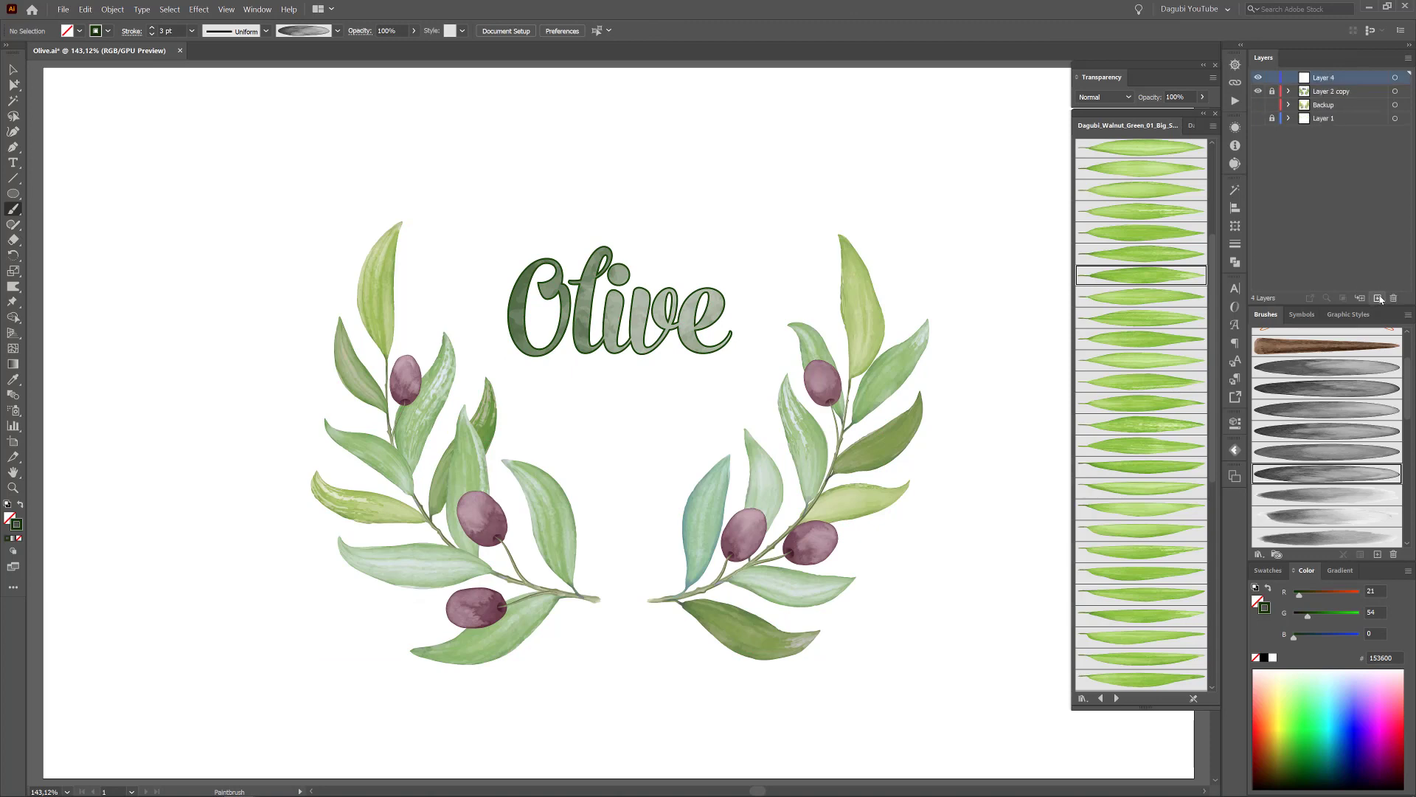
click(1263, 559)
click(1099, 601)
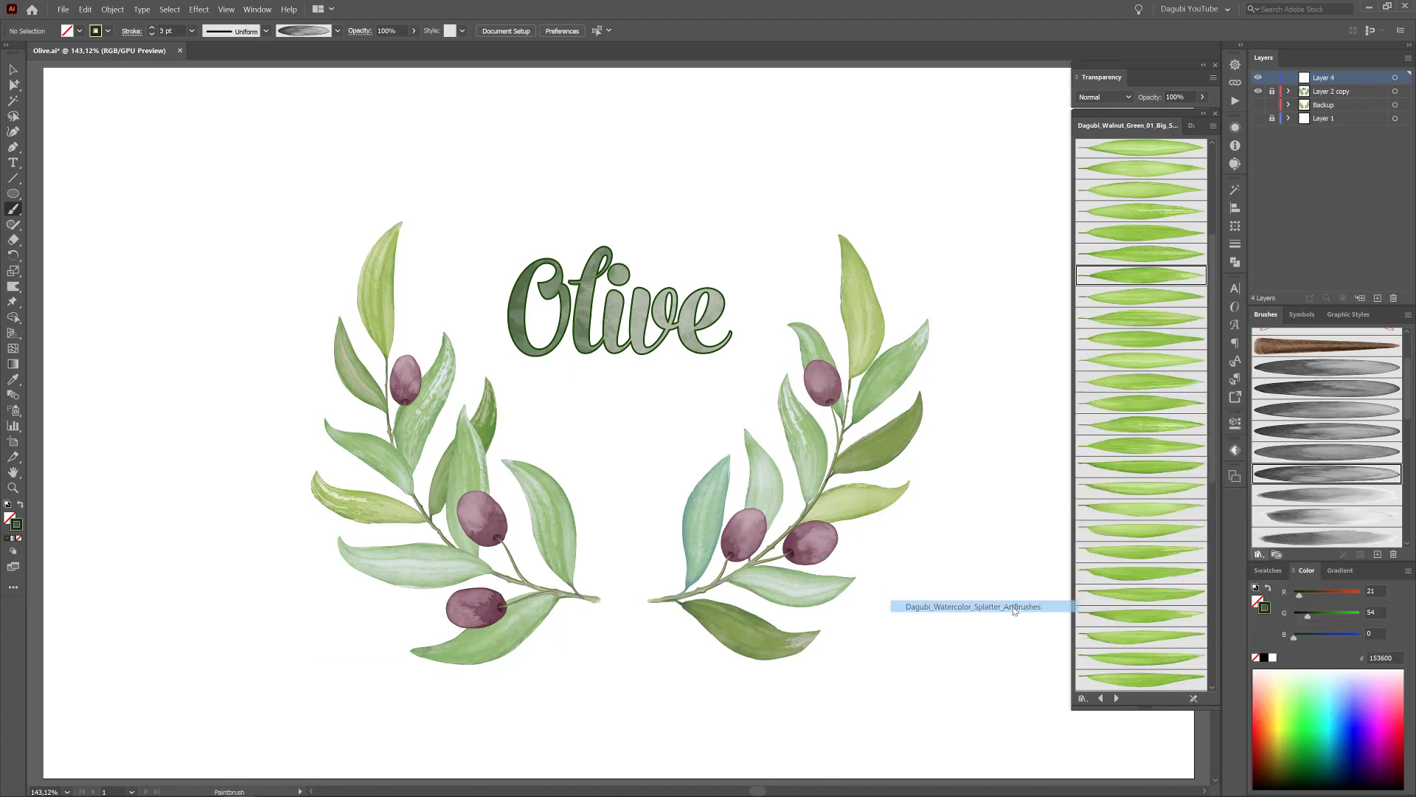
scroll(1106, 385, down, 5)
scroll(1106, 385, down, 5)
scroll(1151, 385, down, 5)
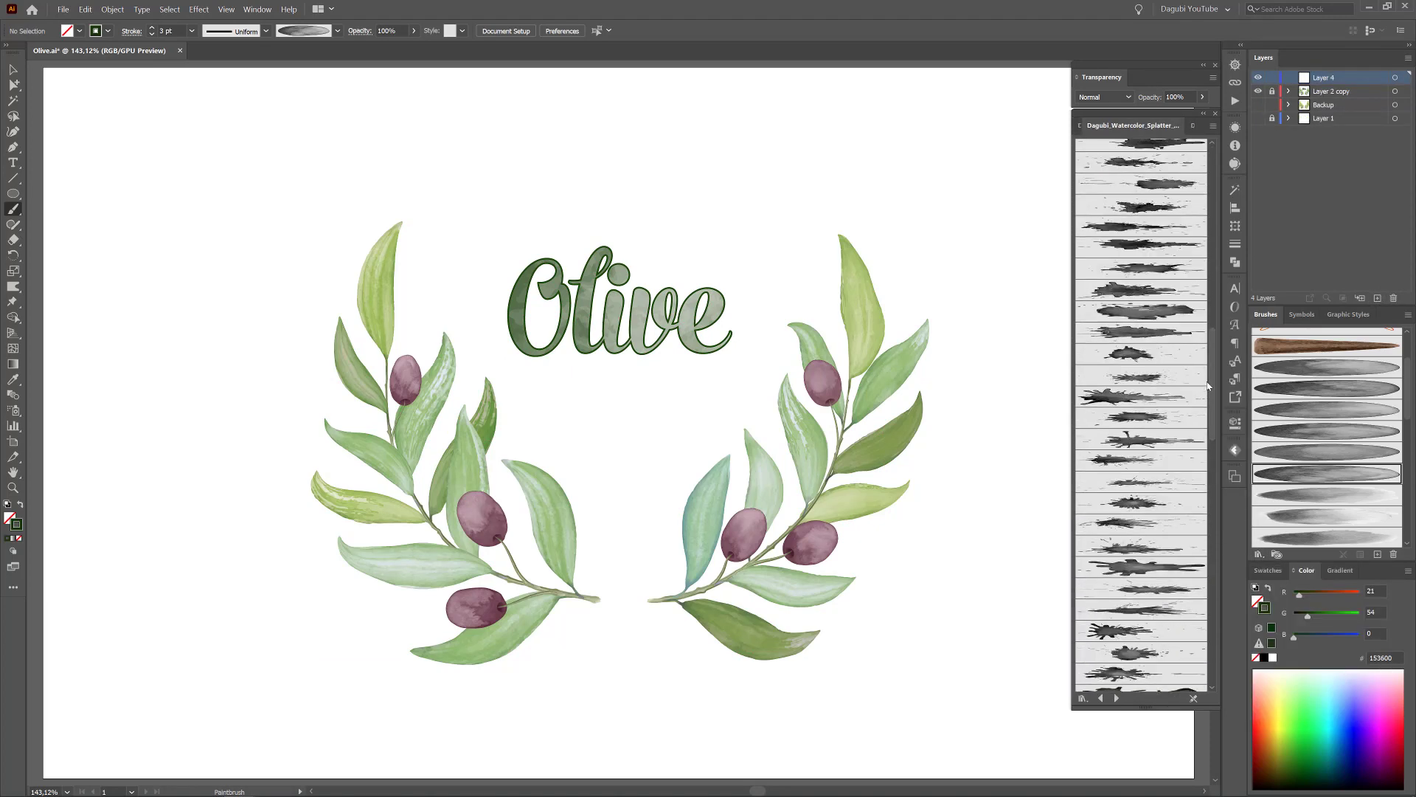
click(1135, 418)
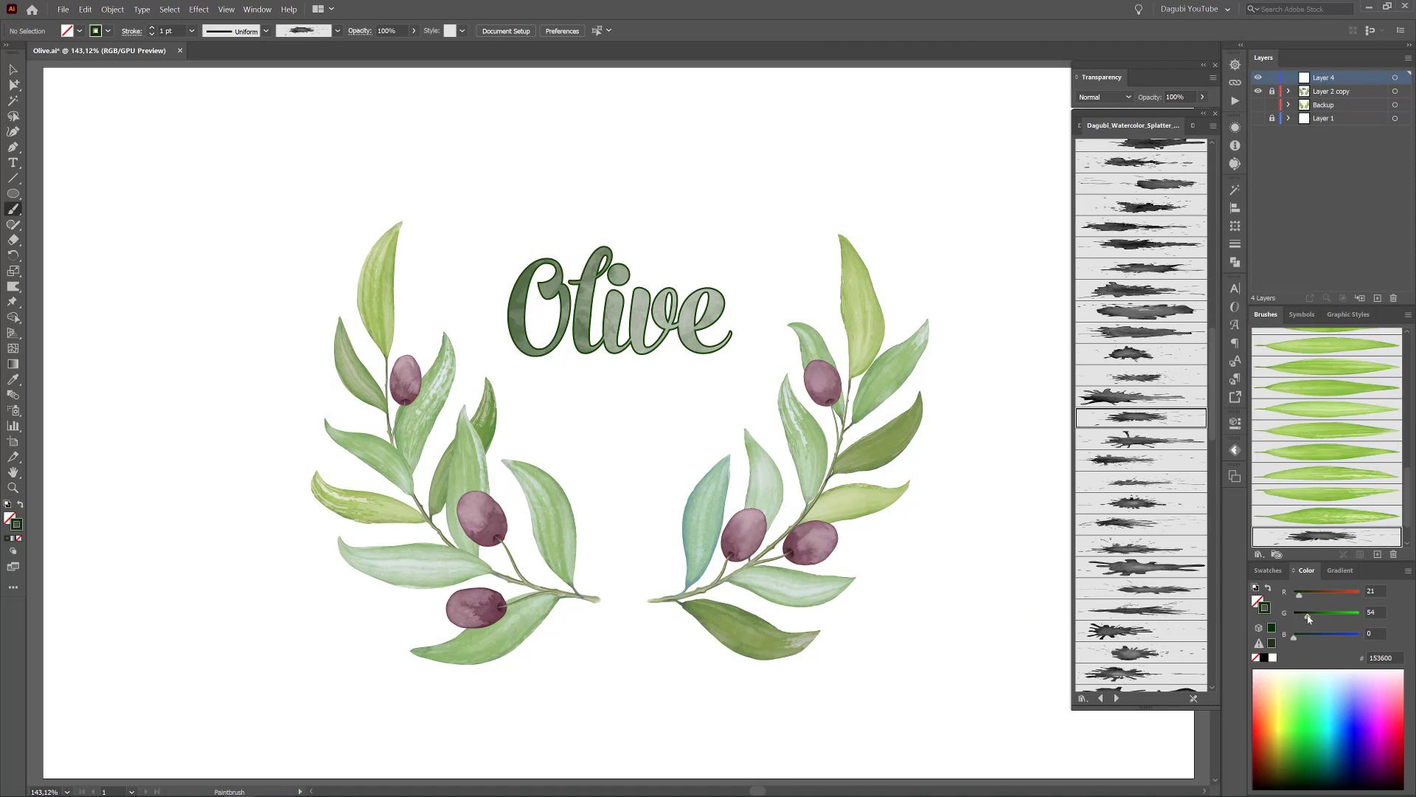
Paint a large, angled soft-green splatter at the wreath's base between the branches.
drag(569, 654, 693, 487)
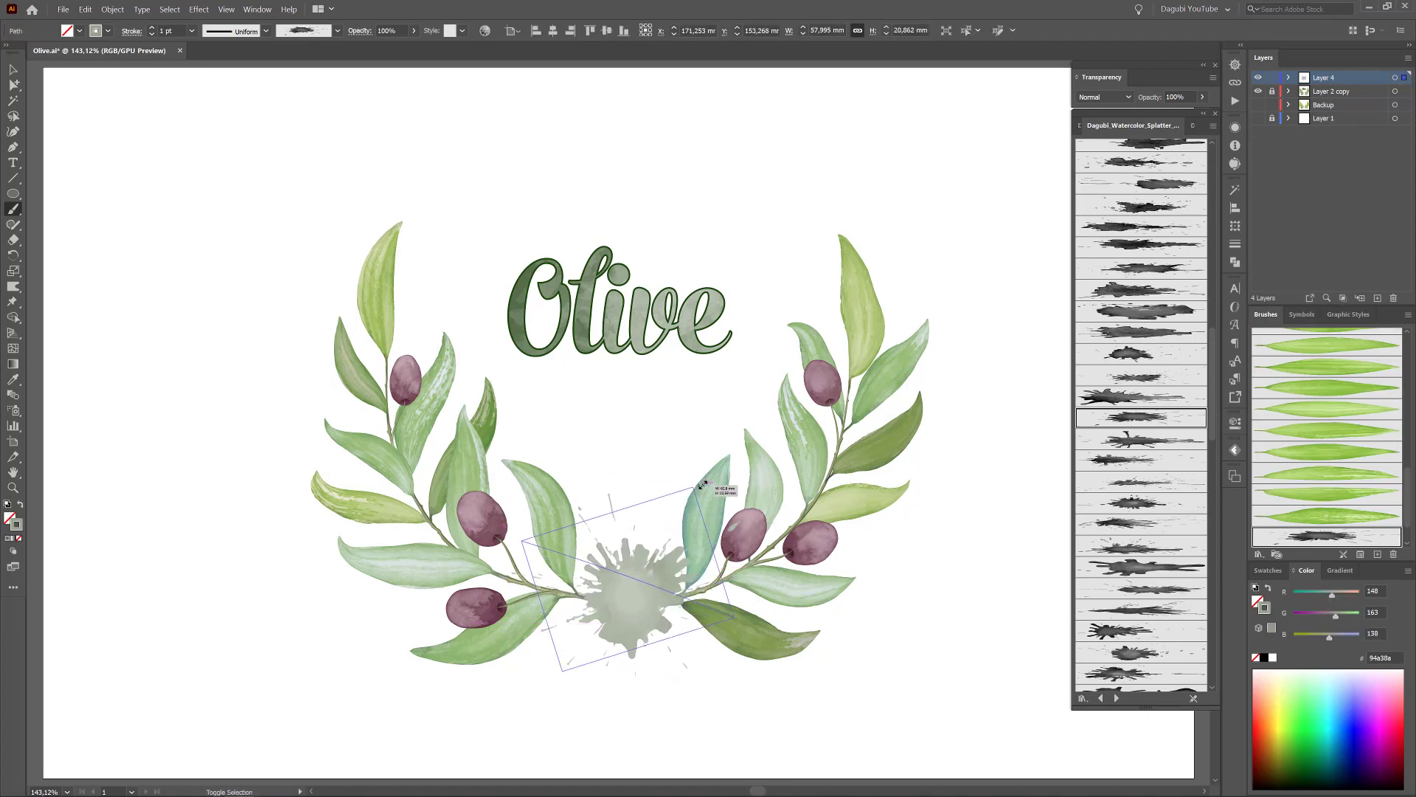
drag(520, 530, 746, 612)
drag(501, 570, 740, 609)
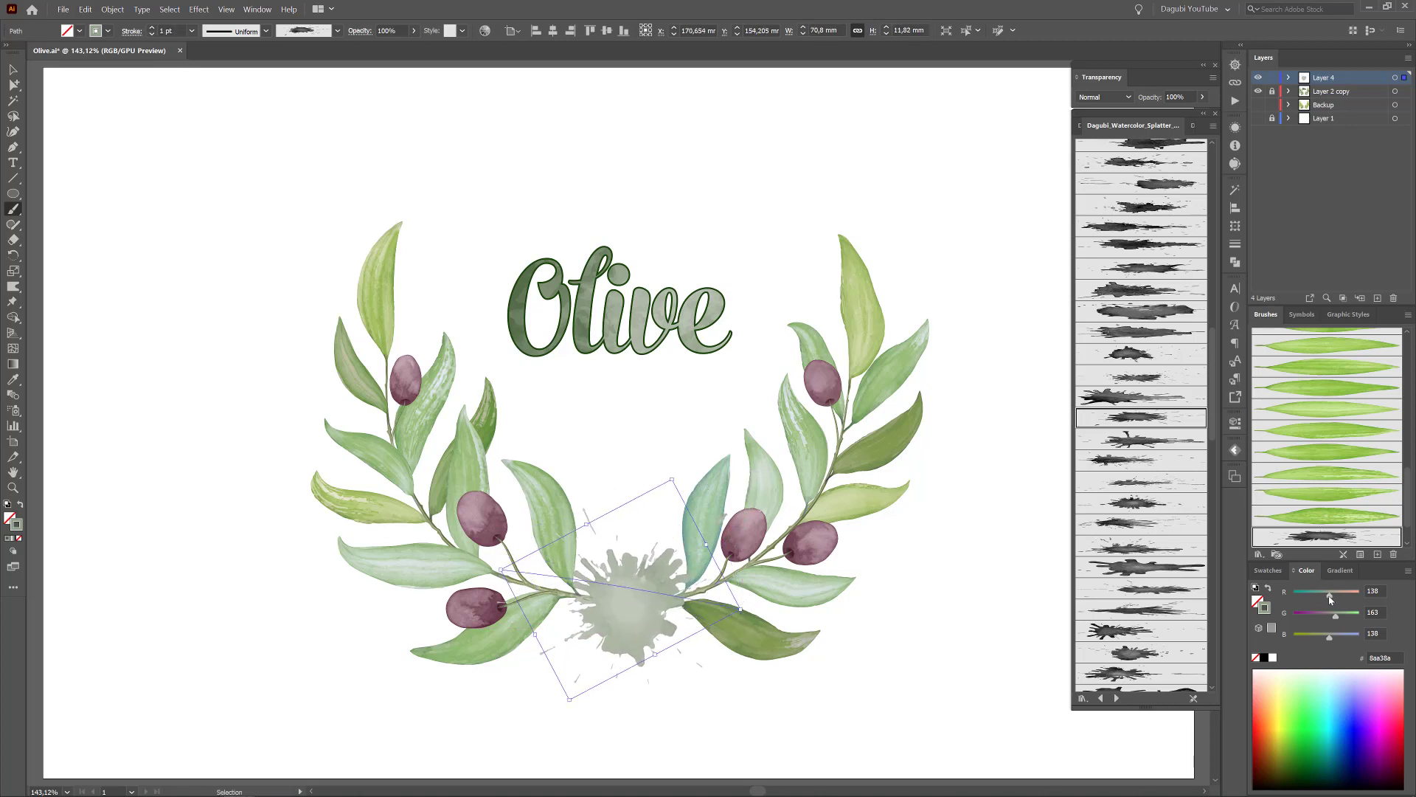
drag(1328, 640, 1325, 641)
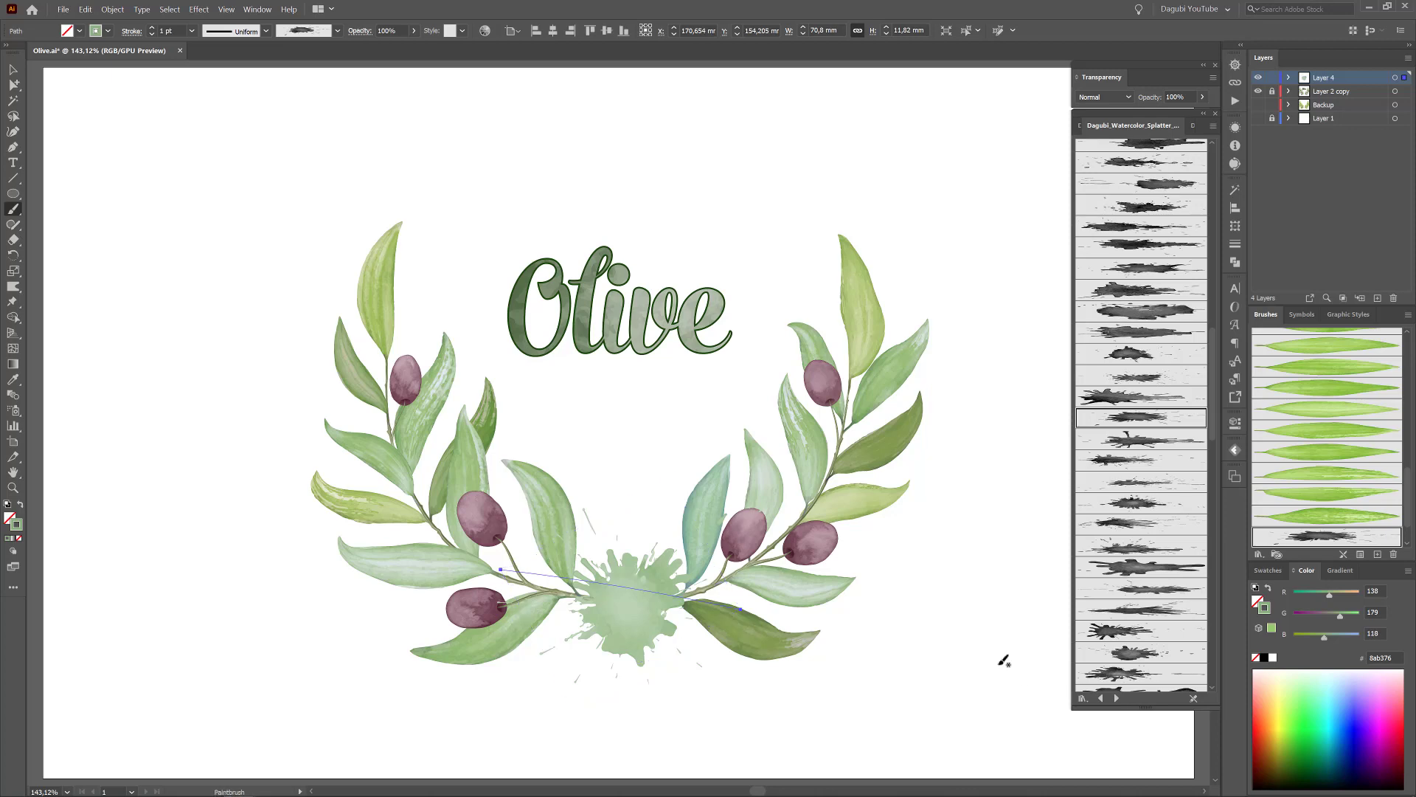
ctrl+click(1002, 660)
scroll(1142, 442, down, 5)
click(1158, 595)
With Multiply blending, paint green and mauve speckles over the lower leaves.
click(1103, 97)
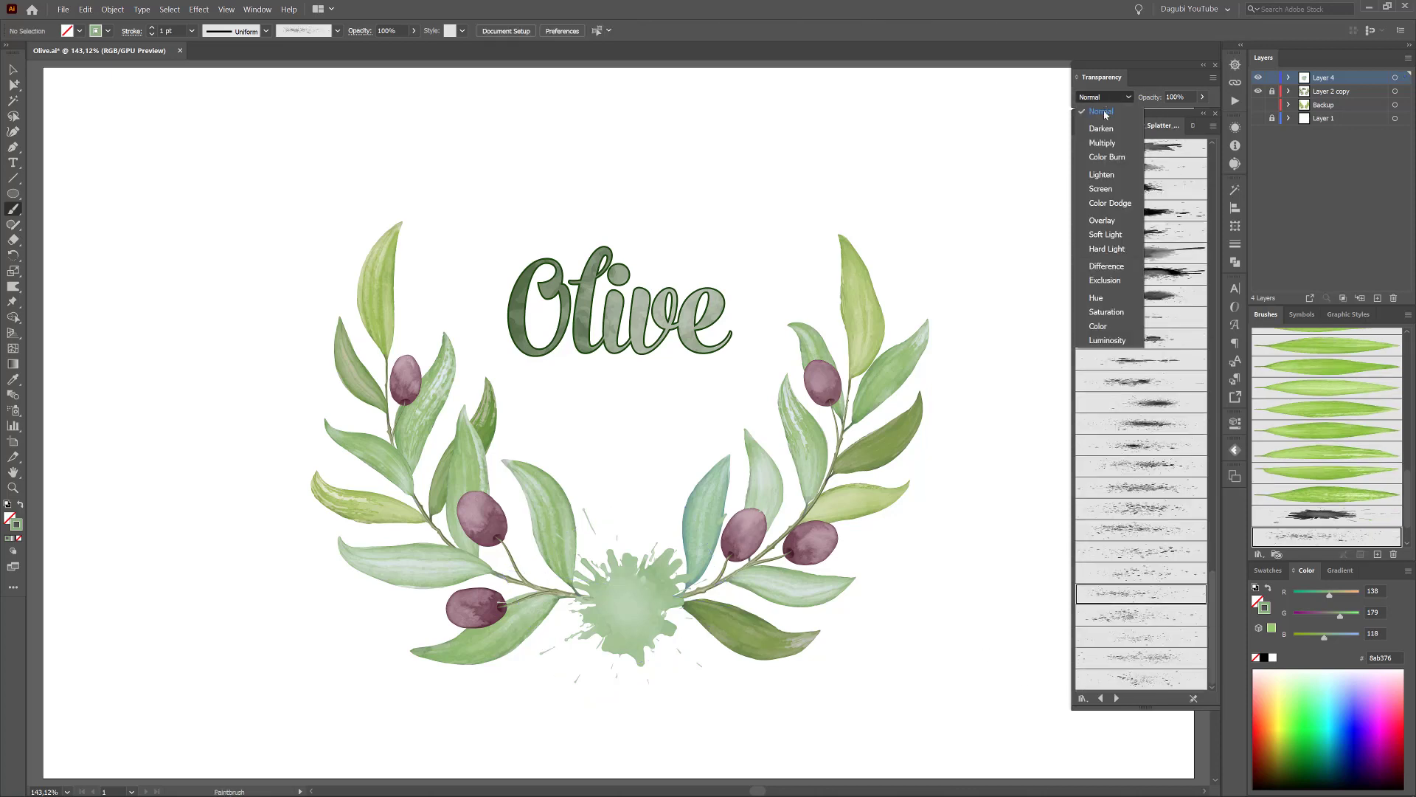
click(1103, 143)
mouse_move(770, 545)
mouse_down()
mouse_move(689, 632)
mouse_move(701, 654)
mouse_move(837, 680)
mouse_up()
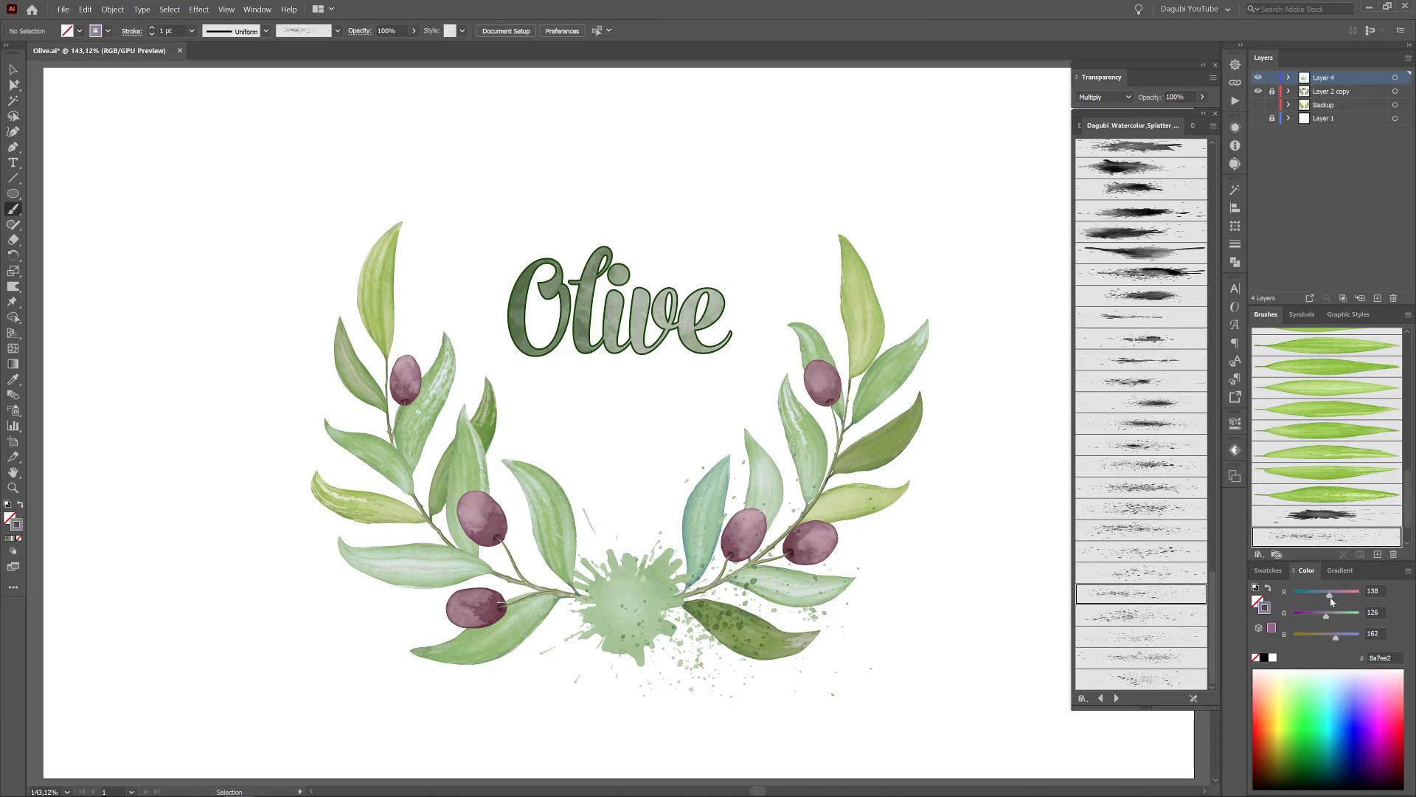
click(1151, 617)
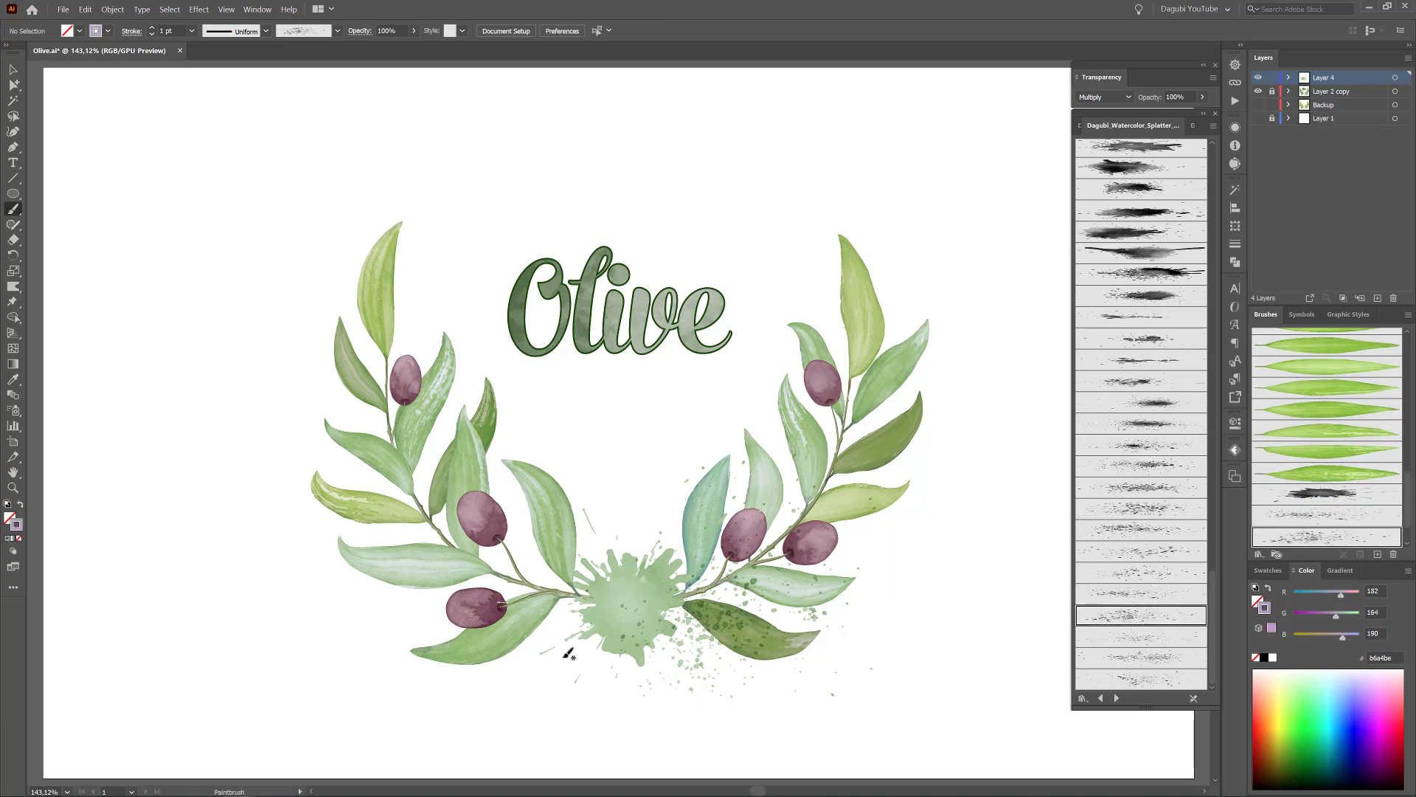
mouse_move(528, 559)
mouse_down()
mouse_move(693, 581)
mouse_move(511, 572)
mouse_up()
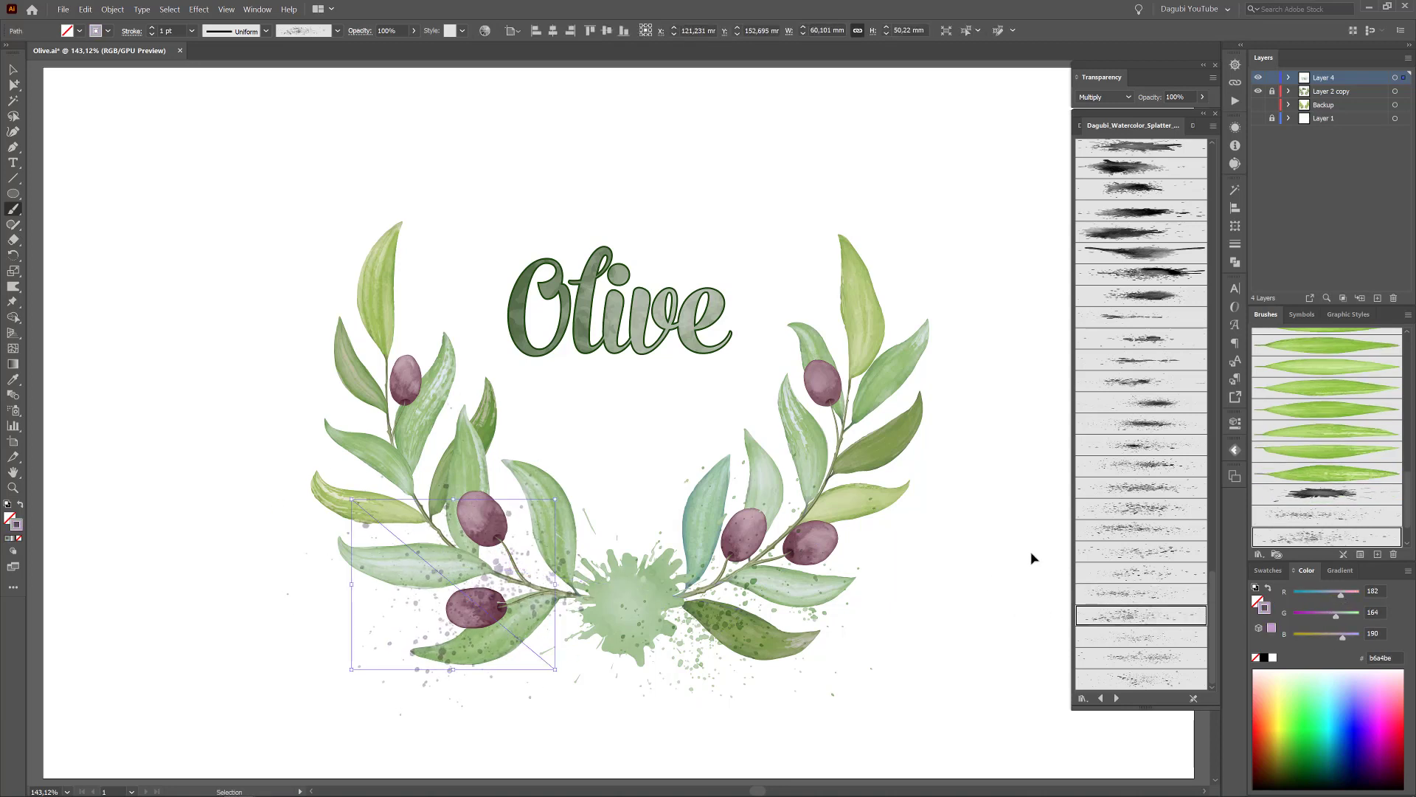
ctrl+click(1051, 348)
Paint white speckles over the left leaves using Normal blending.
click(1273, 659)
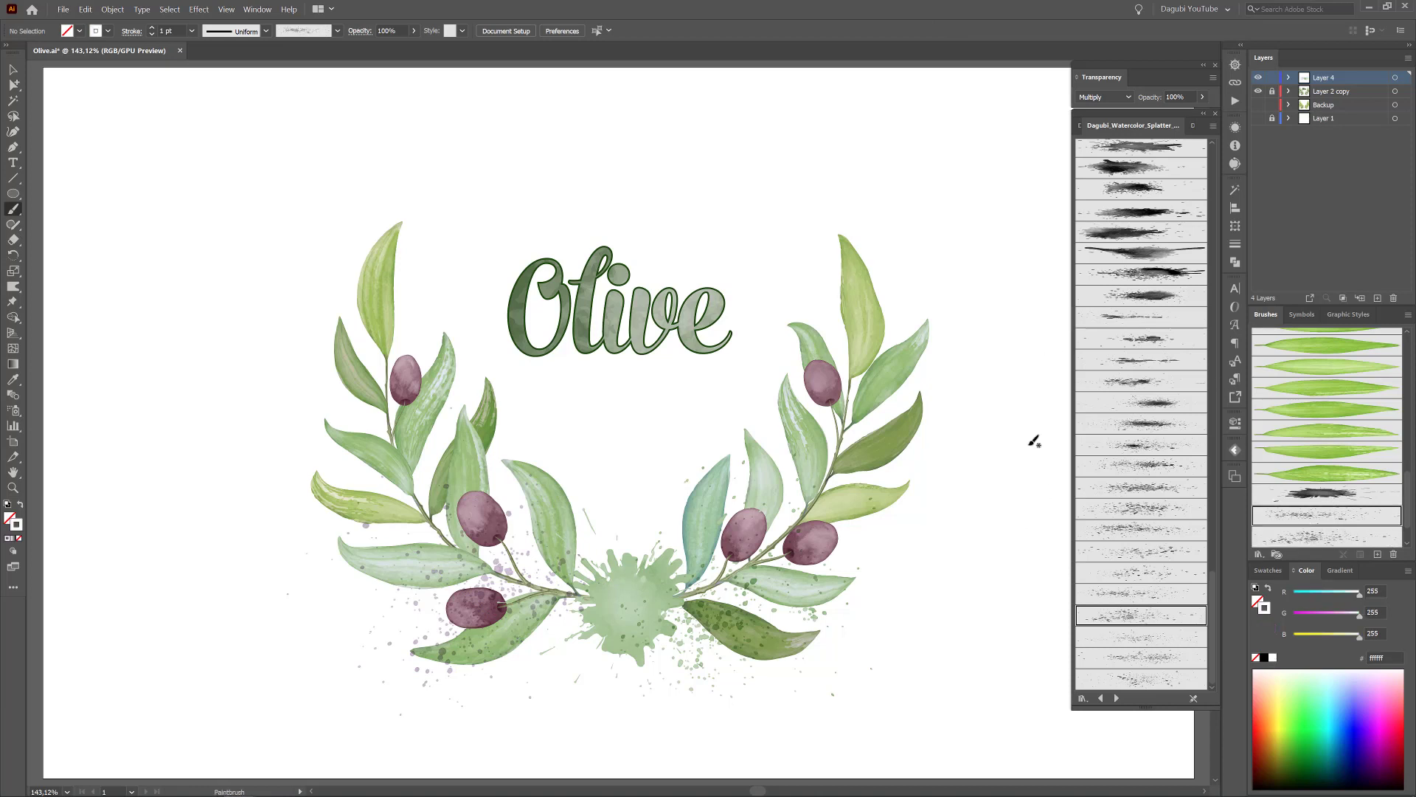
click(1105, 97)
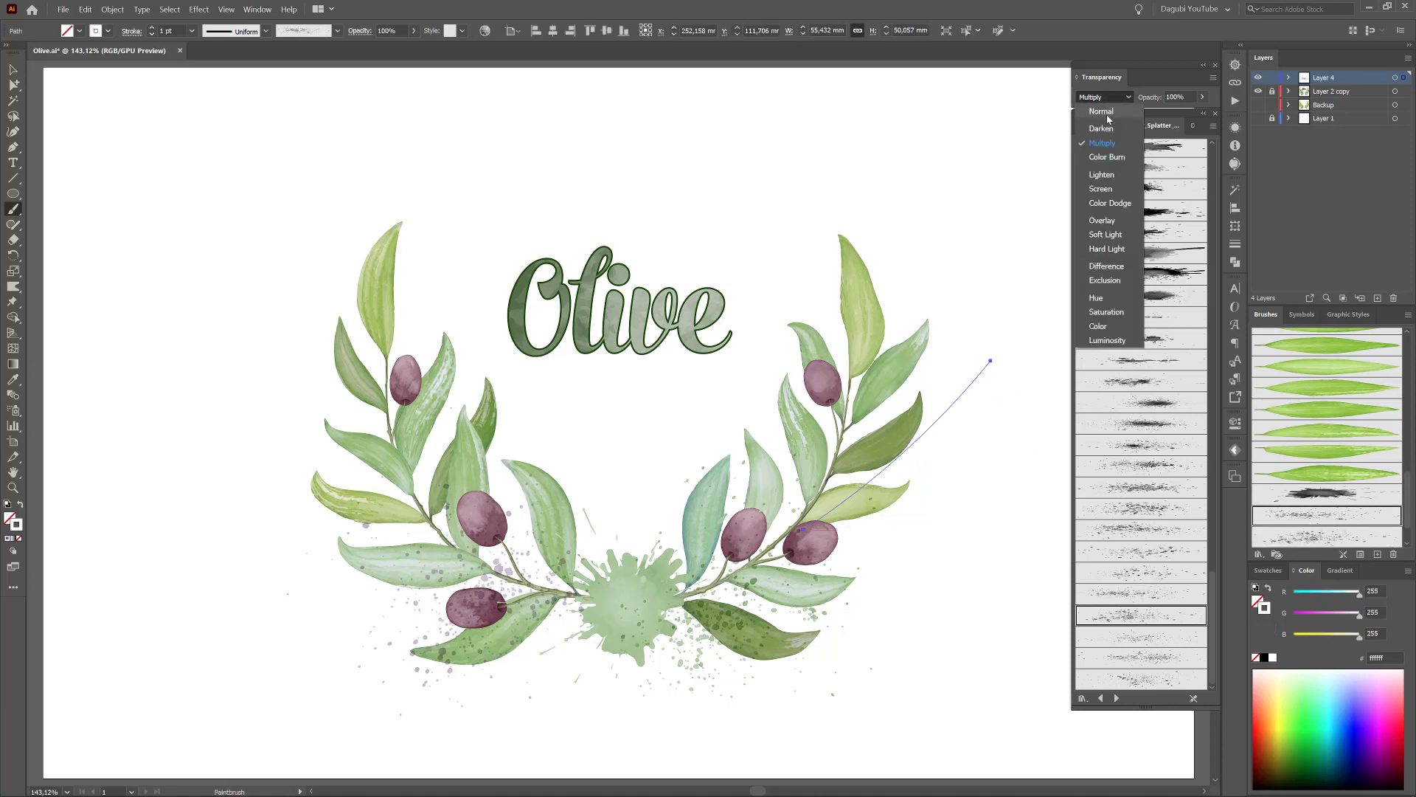
drag(307, 548, 279, 579)
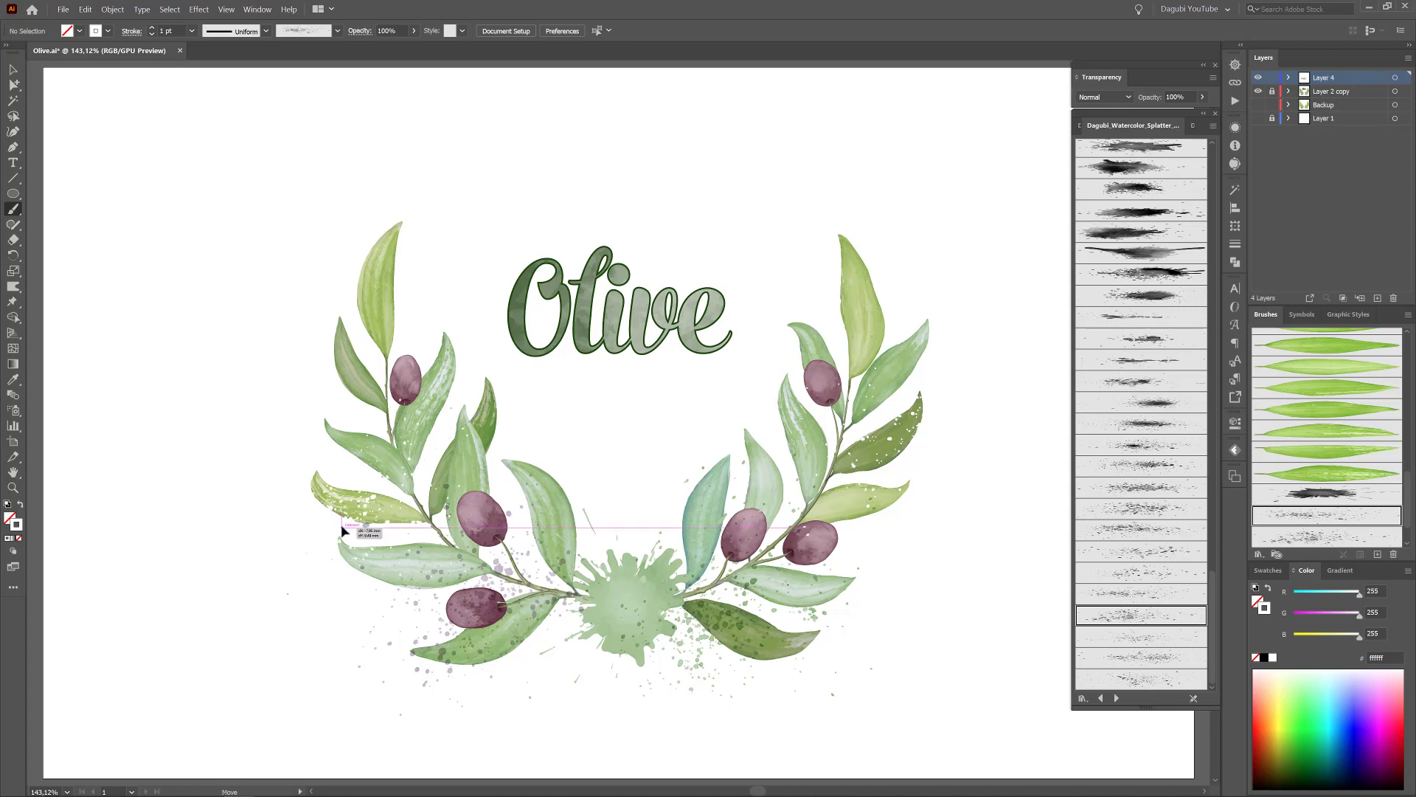
Add a new layer above Backup and choose a soft watercolour wash brush.
click(1332, 107)
click(1378, 298)
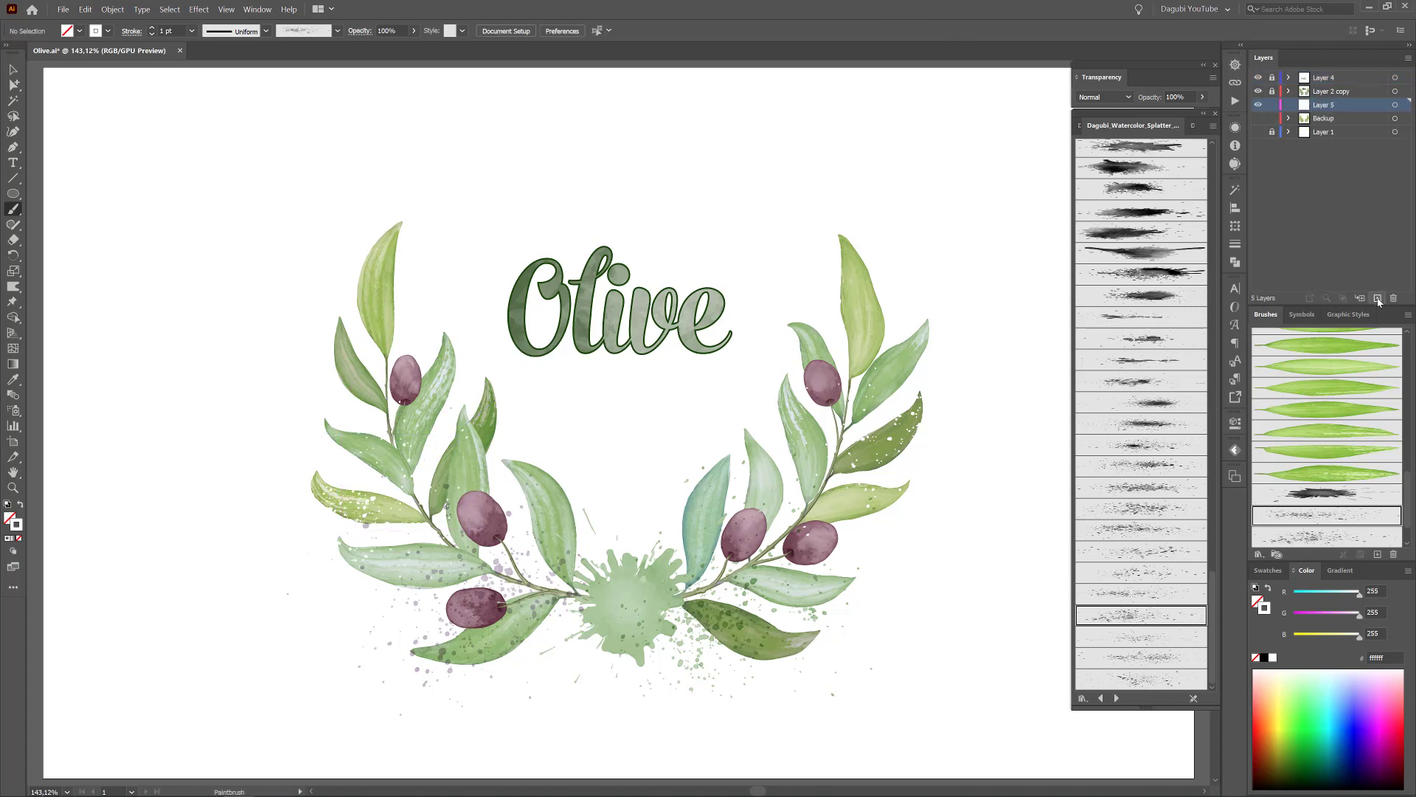
click(1116, 698)
scroll(1207, 590, down, 10)
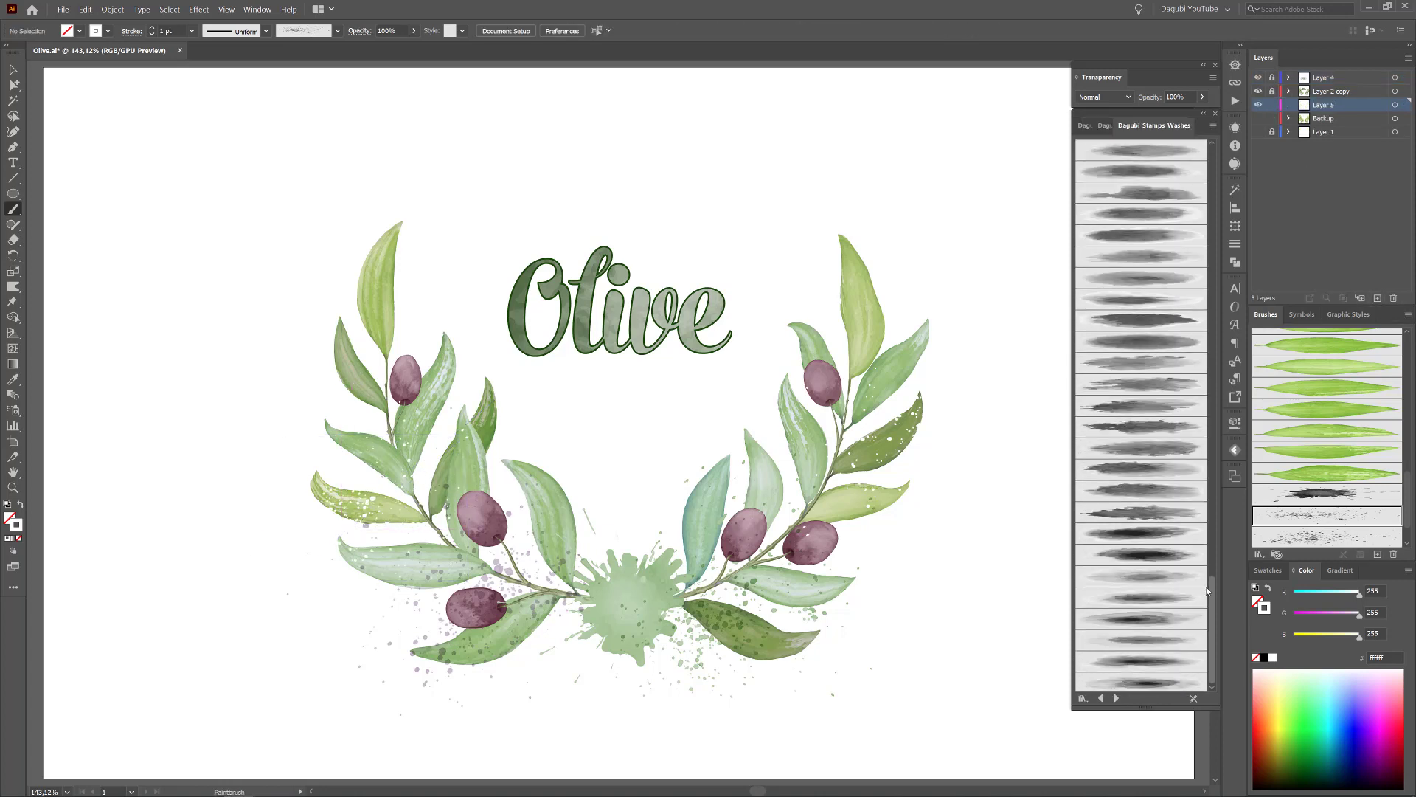
click(1150, 384)
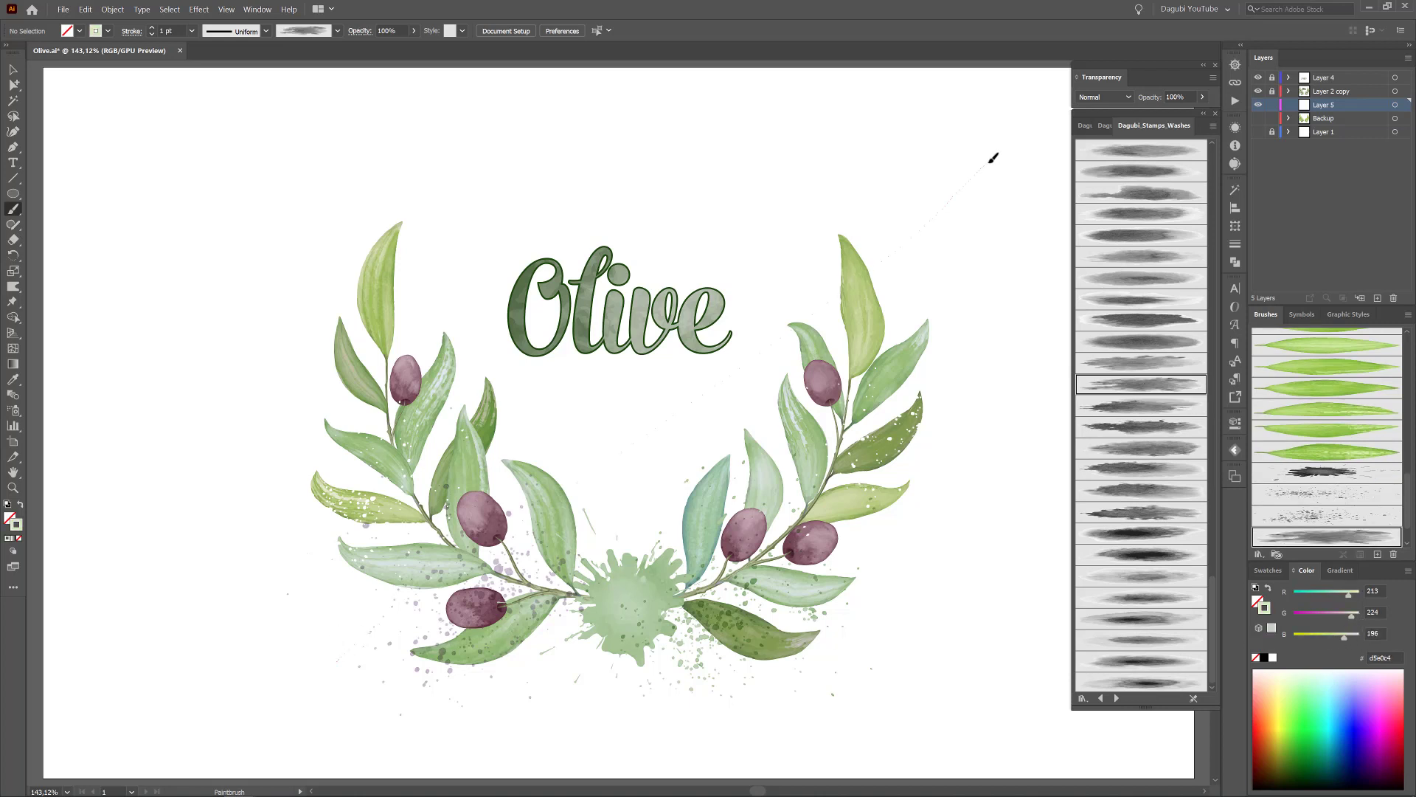
Paint a large 9 pt green wash behind the wreath and rotate it.
drag(993, 158, 977, 179)
click(151, 31)
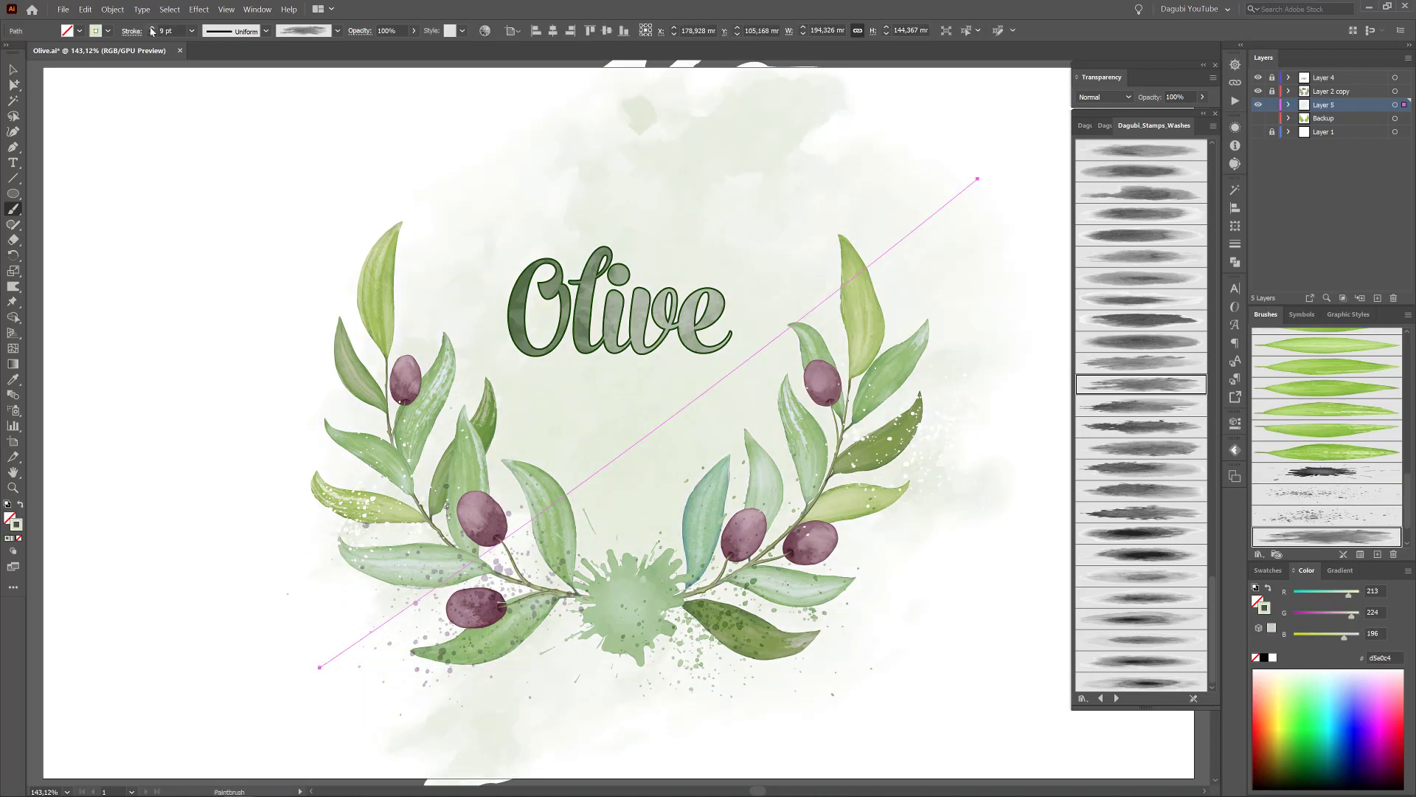
key(Delete)
drag(900, 225, 901, 225)
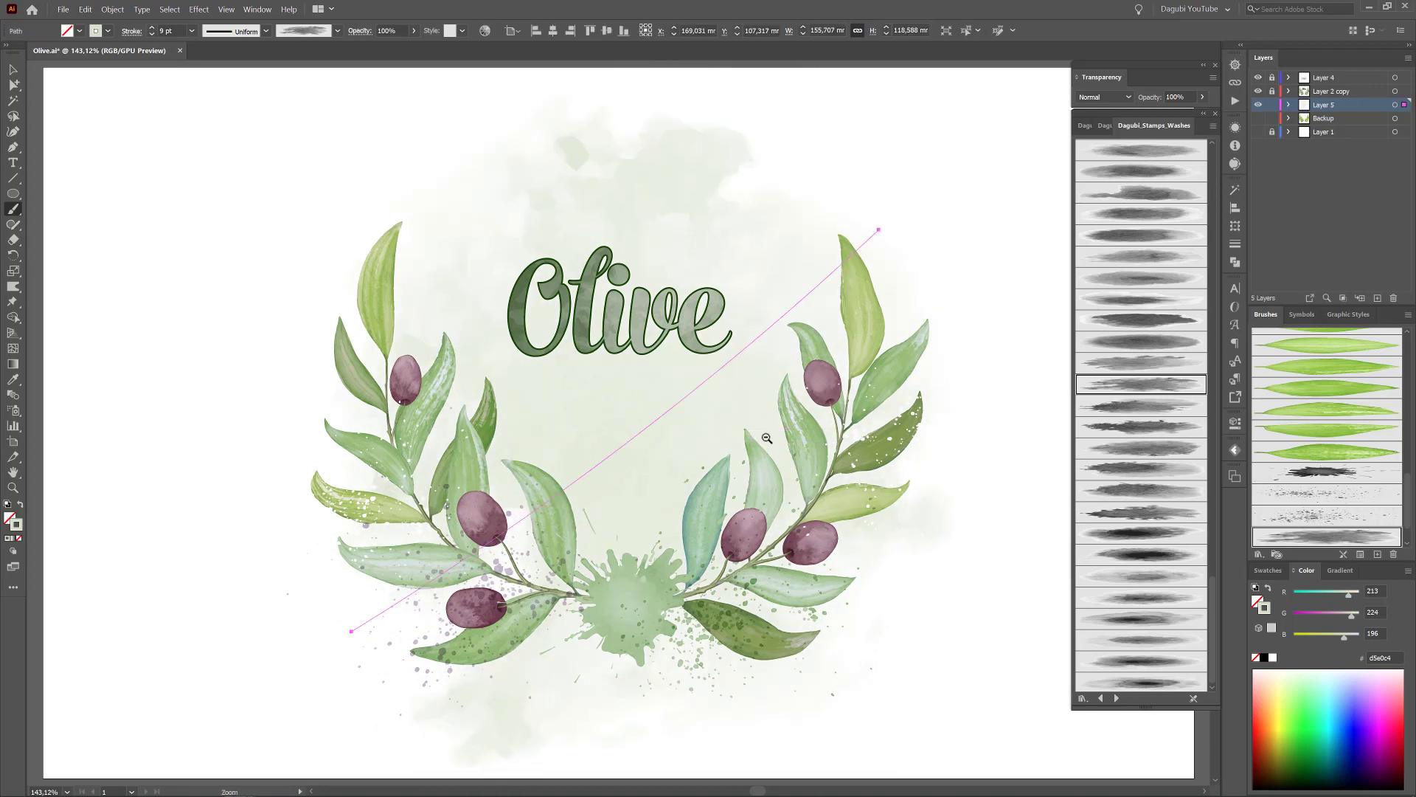
key(ctrl+0)
drag(863, 327, 901, 402)
key(ctrl+shift+a)
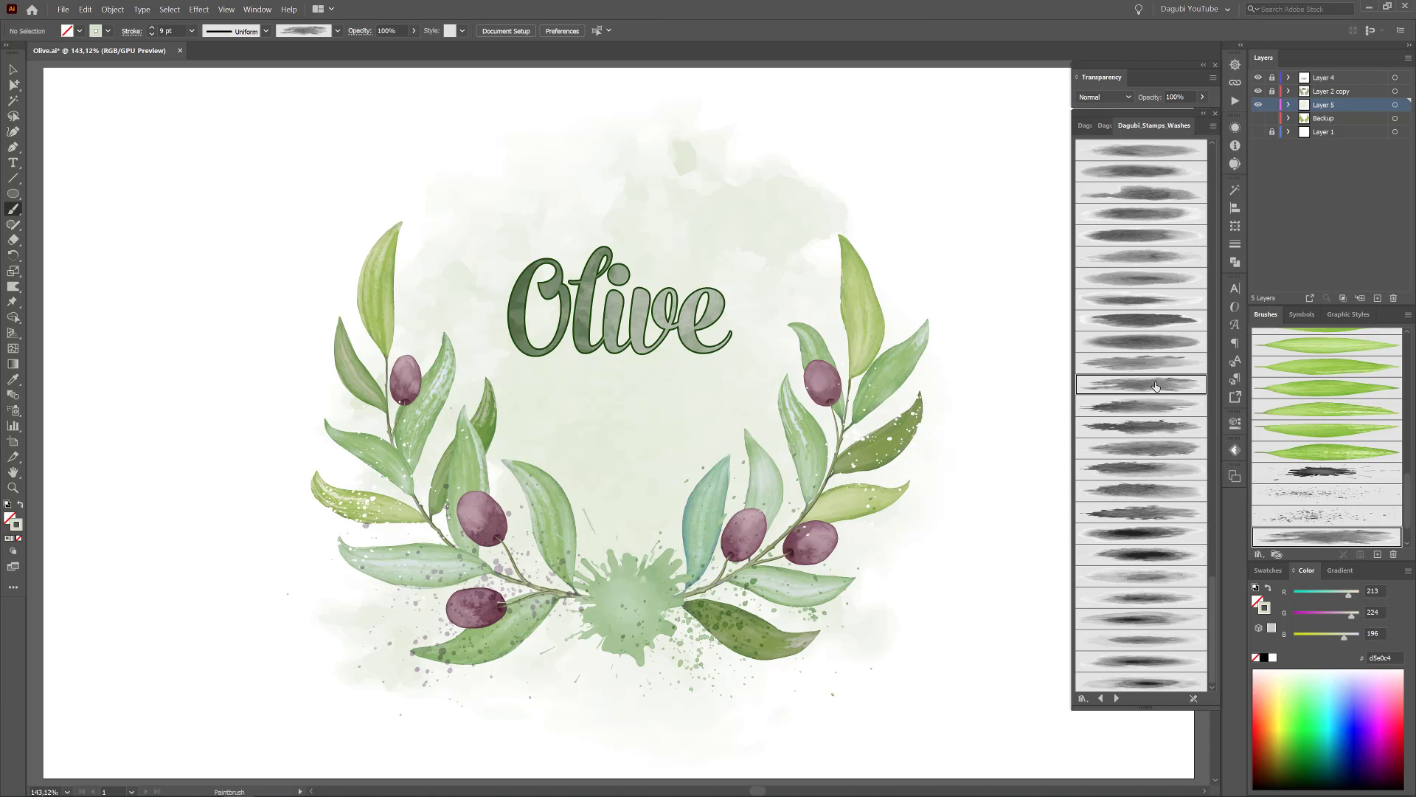
Paint a second 5 pt diagonal Multiply wash over the centre.
click(1141, 256)
click(1104, 96)
click(1100, 131)
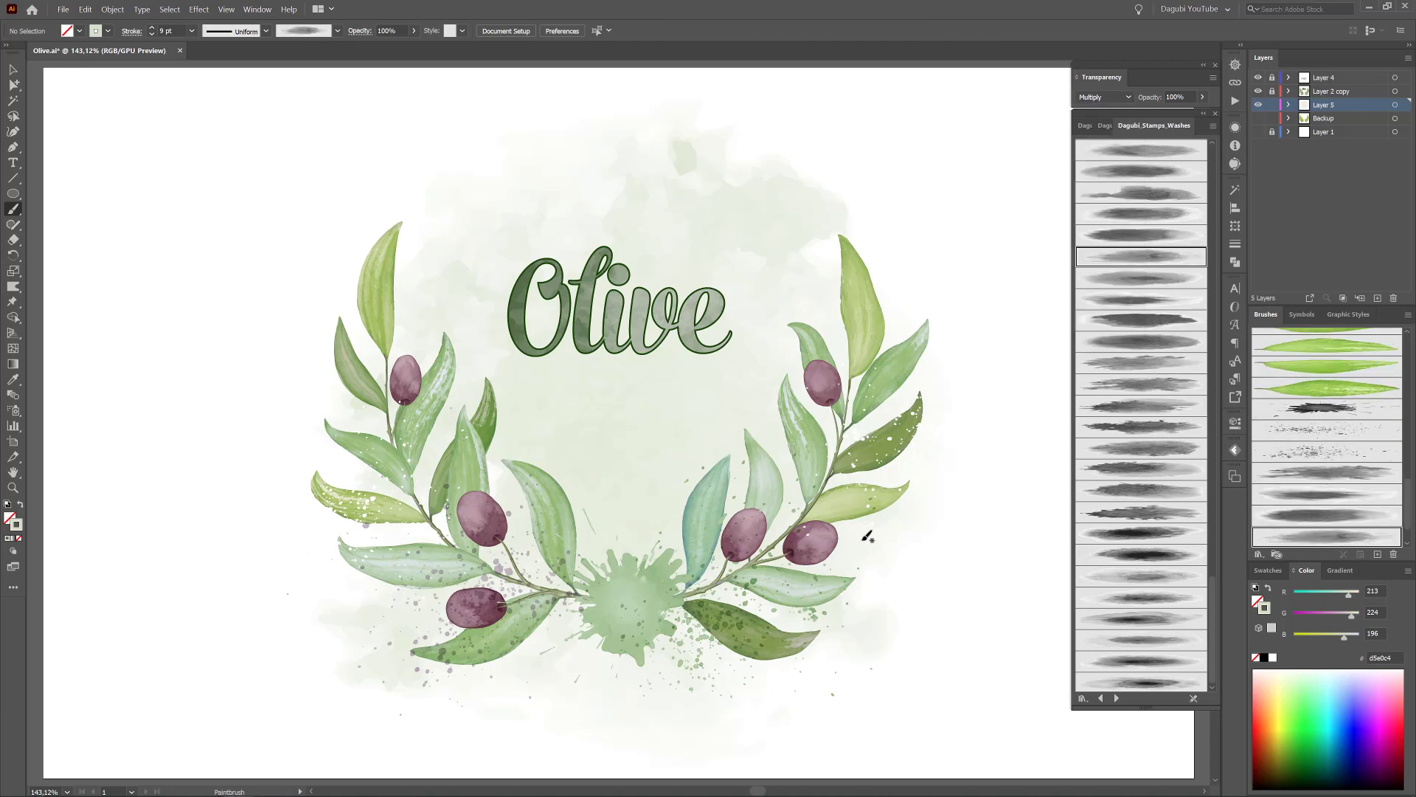
drag(868, 537, 381, 290)
click(151, 35)
click(151, 35)
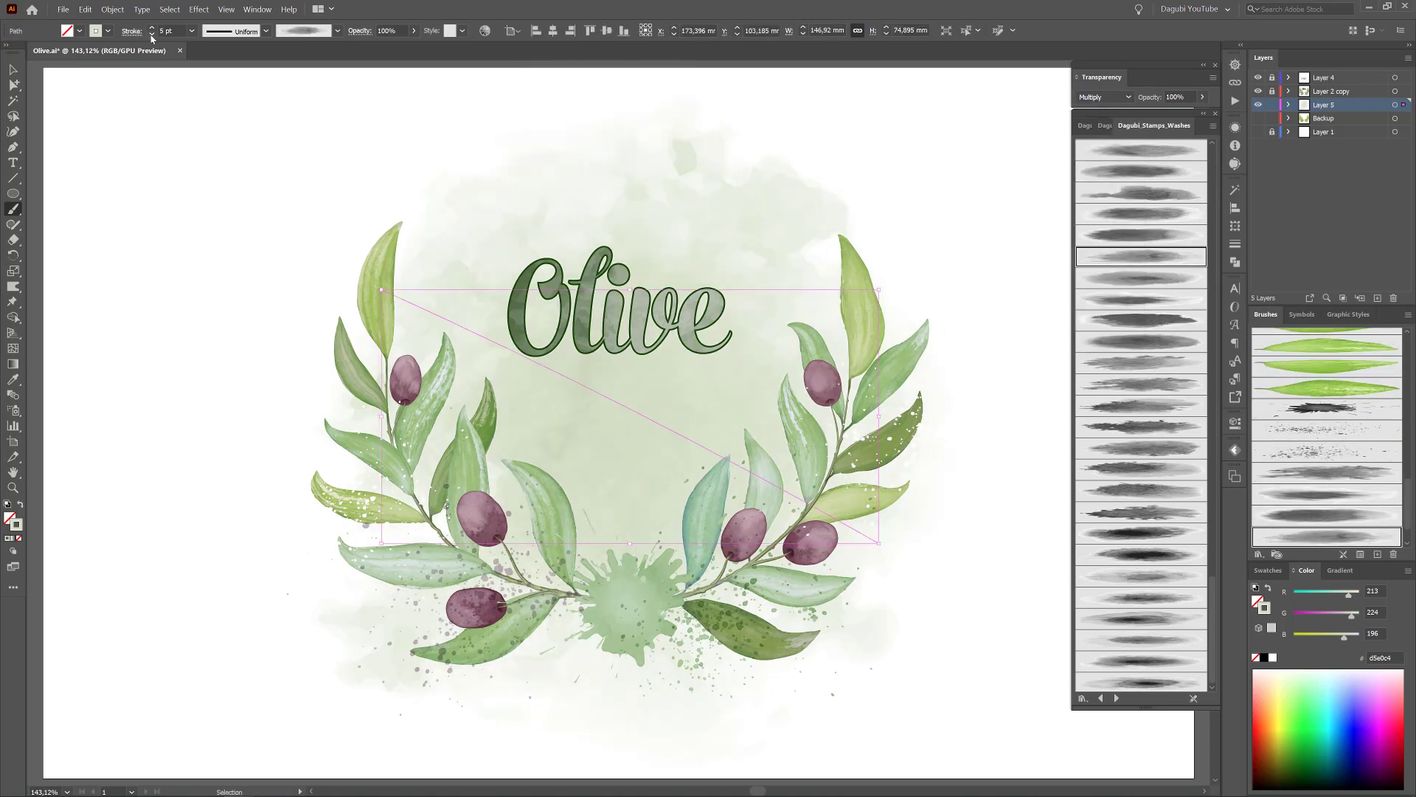
drag(646, 425, 624, 491)
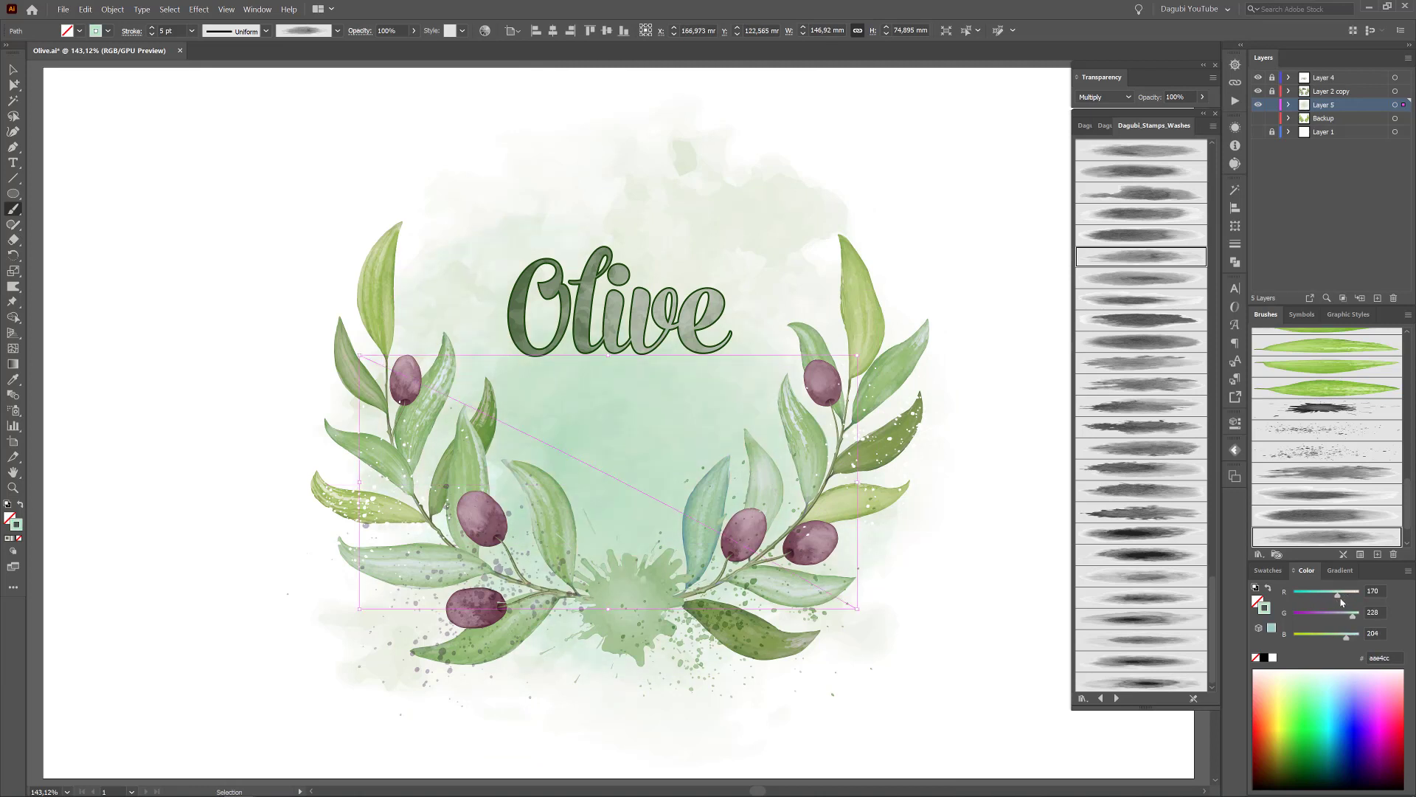
Fade the wash layer to 46% opacity.
click(1395, 105)
click(413, 30)
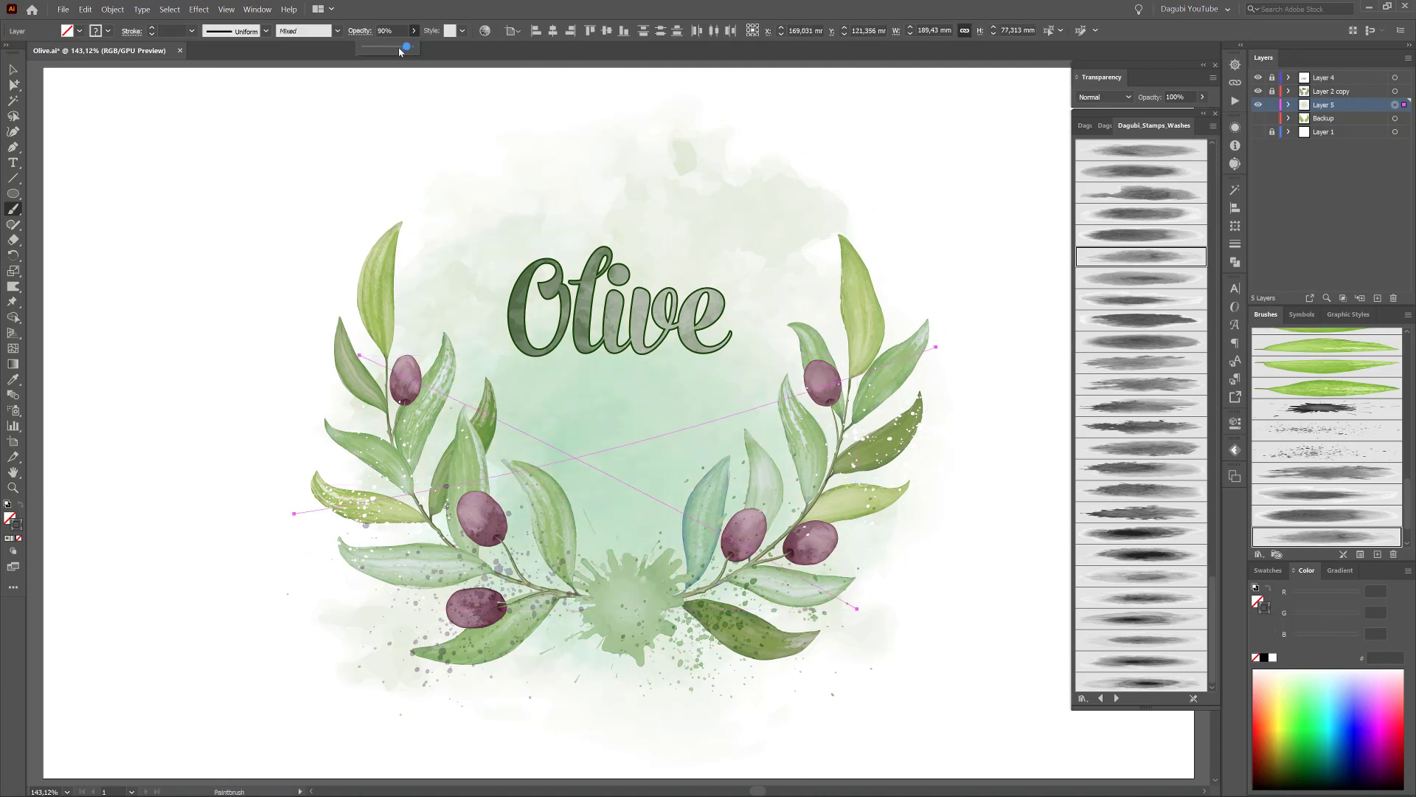
drag(416, 47, 386, 47)
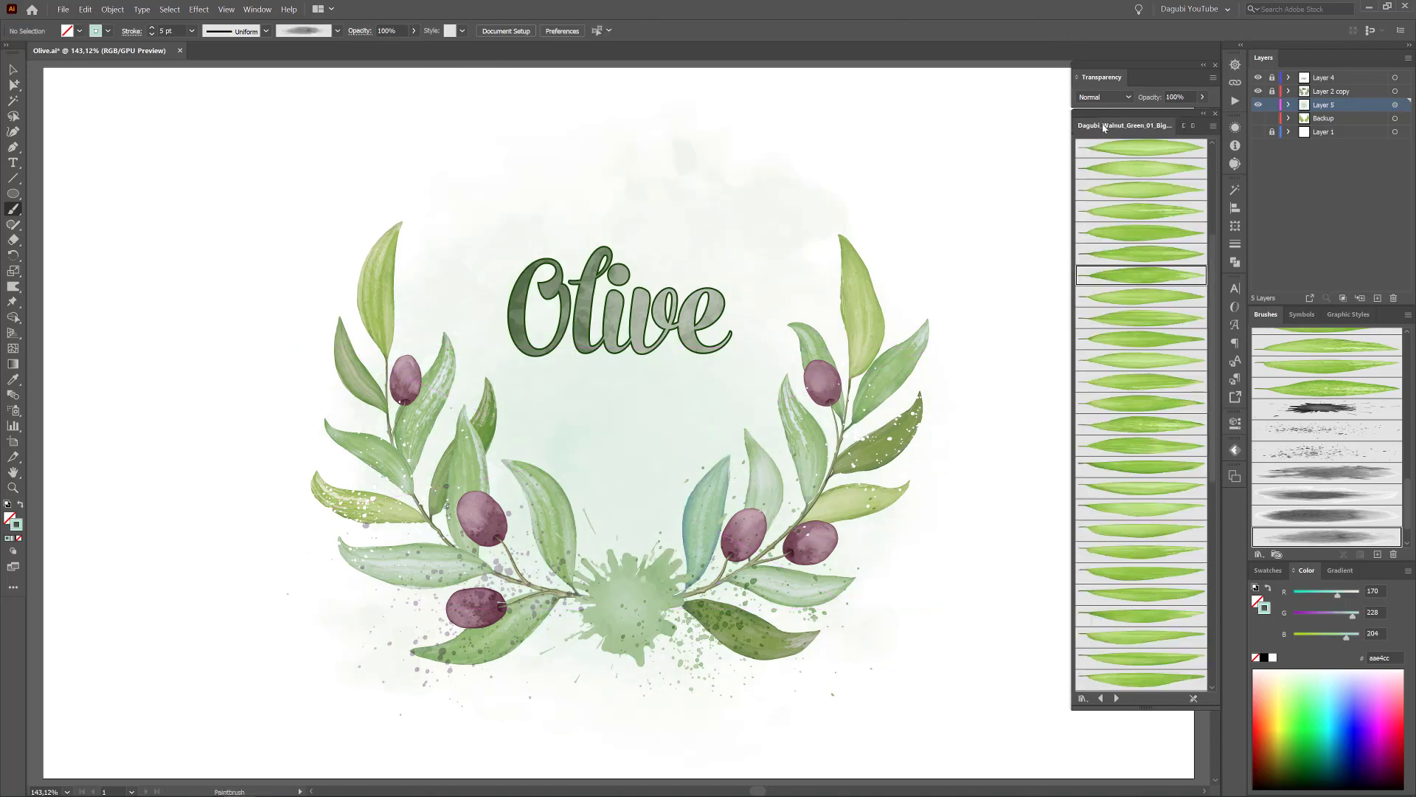
Paint a white watercolour splatter just above the central green splash.
scroll(1150, 479, up, 5)
scroll(1151, 479, up, 5)
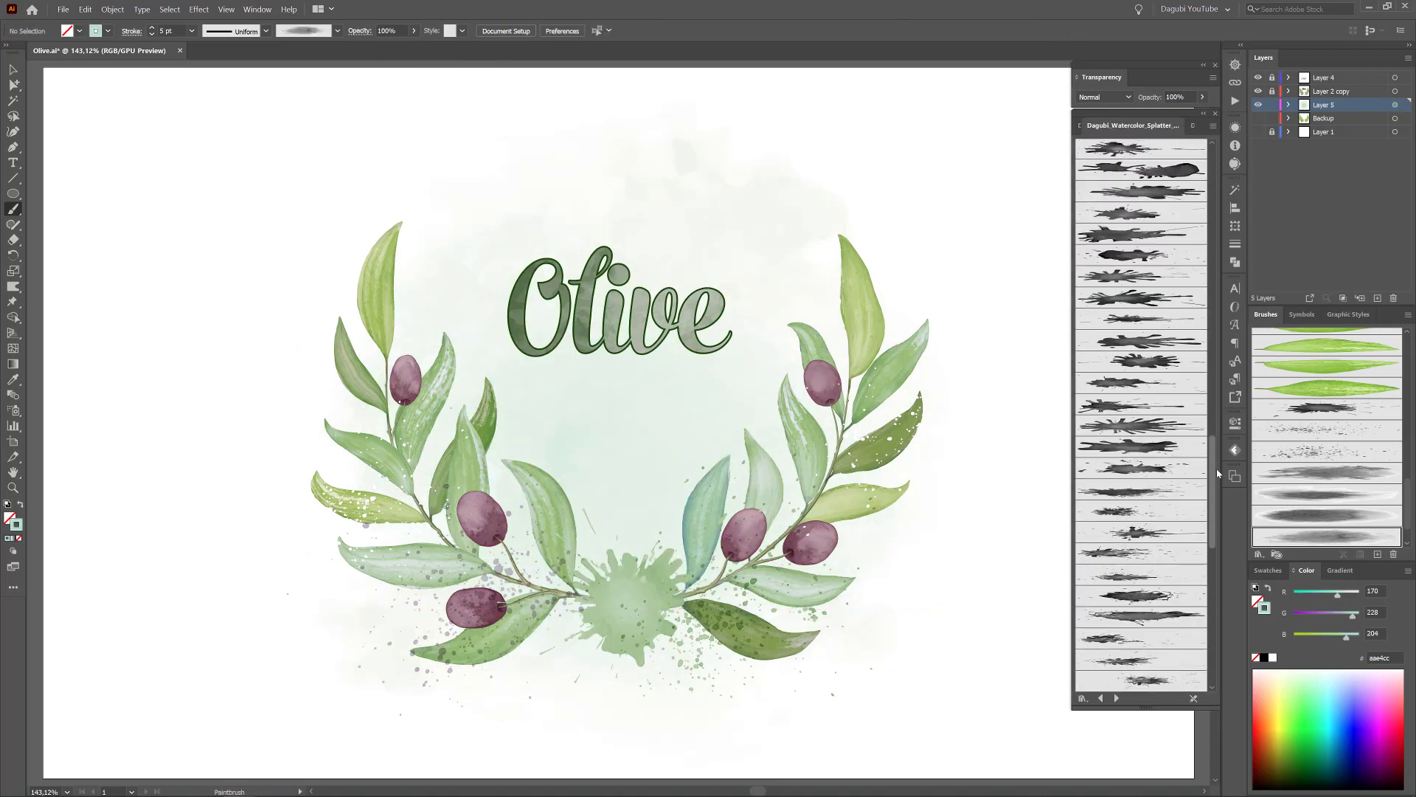
scroll(1151, 495, up, 5)
click(1155, 511)
click(1272, 657)
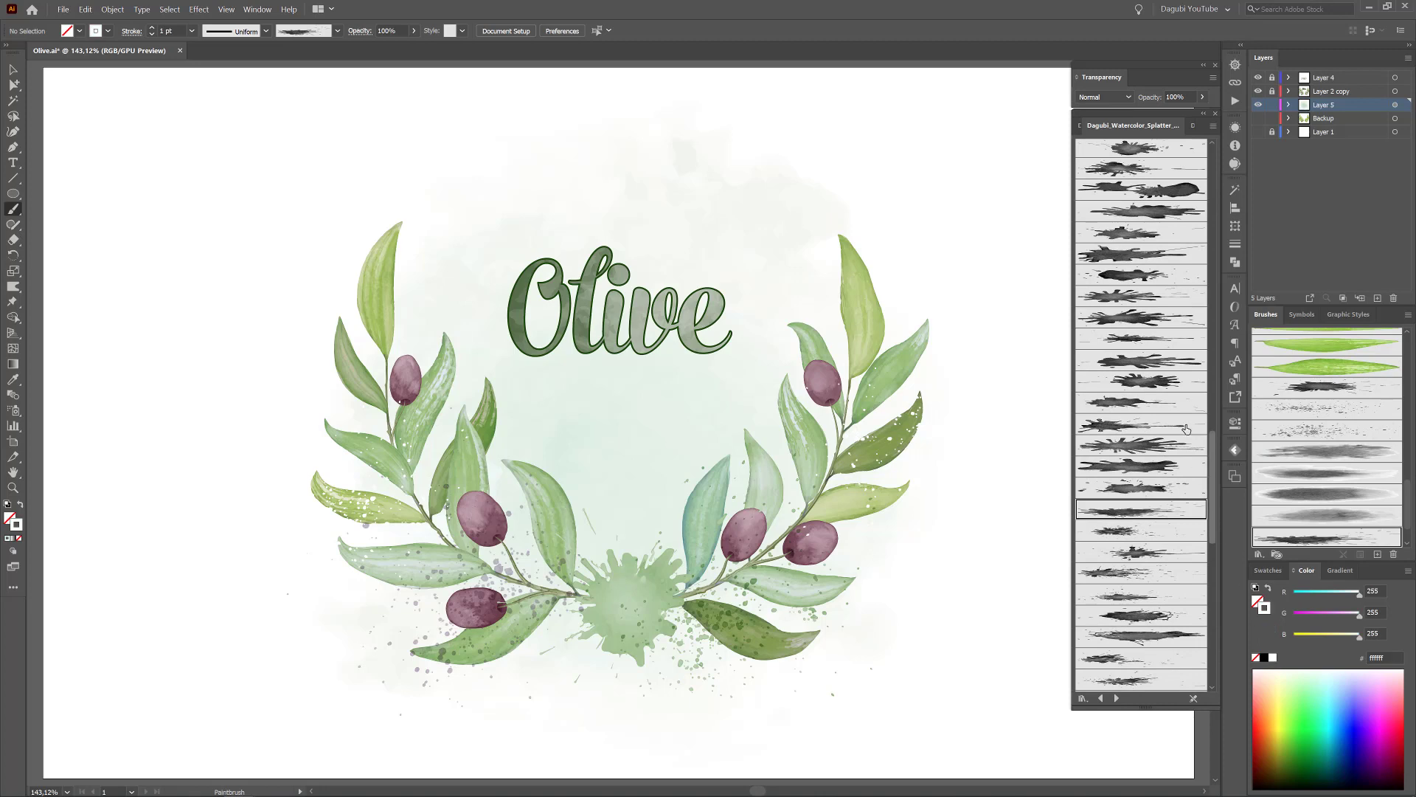
mouse_move(513, 501)
mouse_down()
mouse_move(656, 455)
mouse_move(631, 558)
mouse_up()
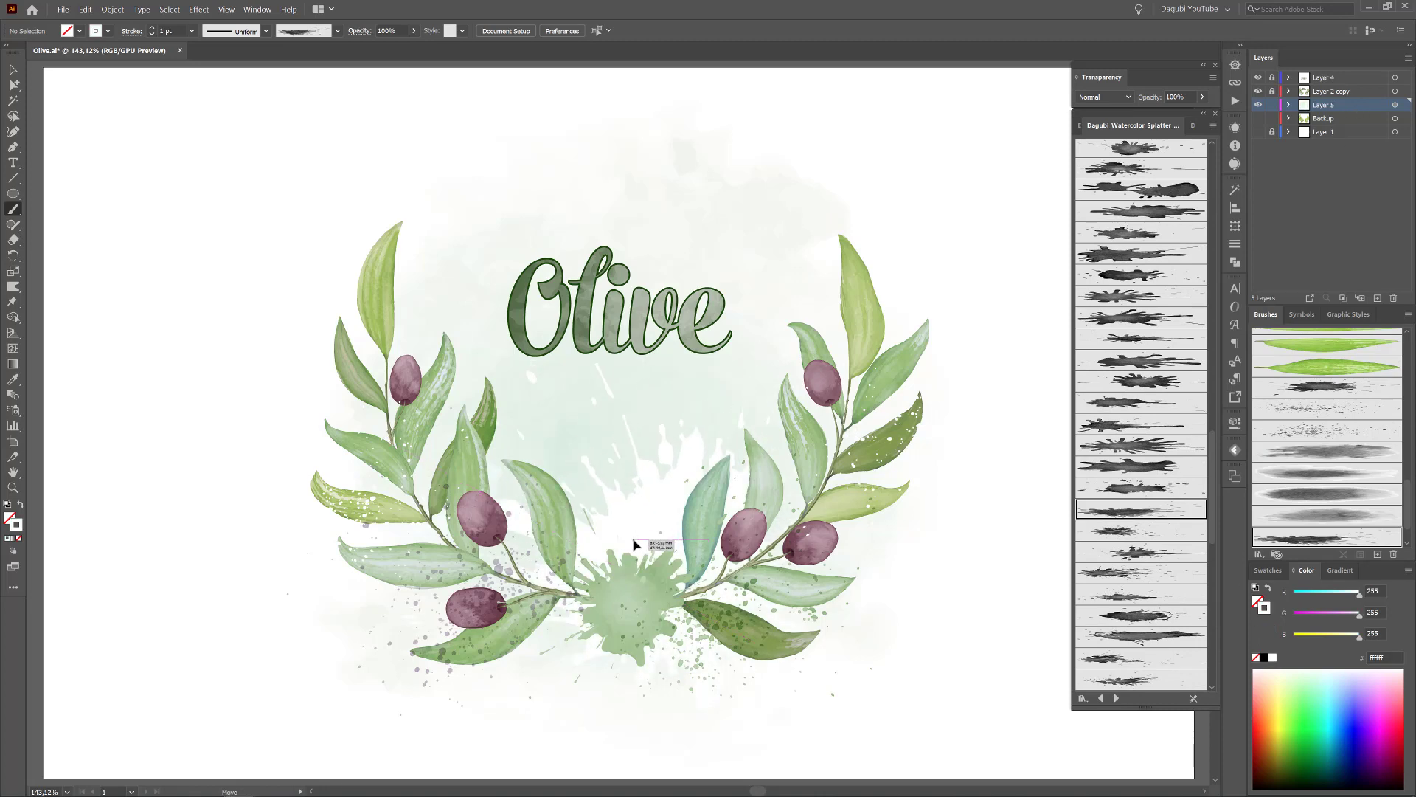